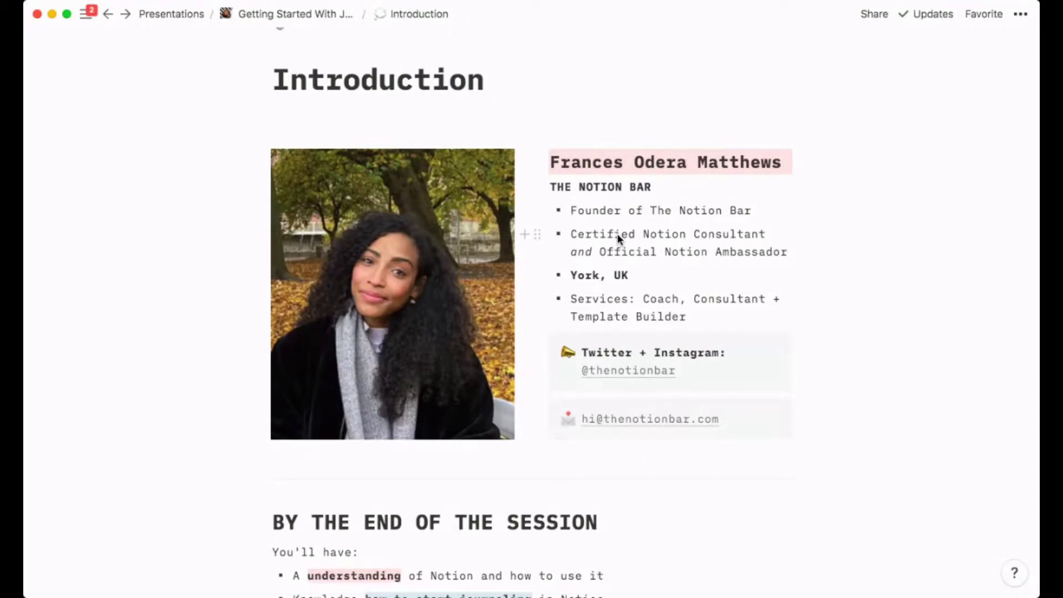
# - Read through the Introduction page, from the presenter details to the list of session outcomes
pyautogui.click(669, 355)
pyautogui.scroll(-1, 670, 359)
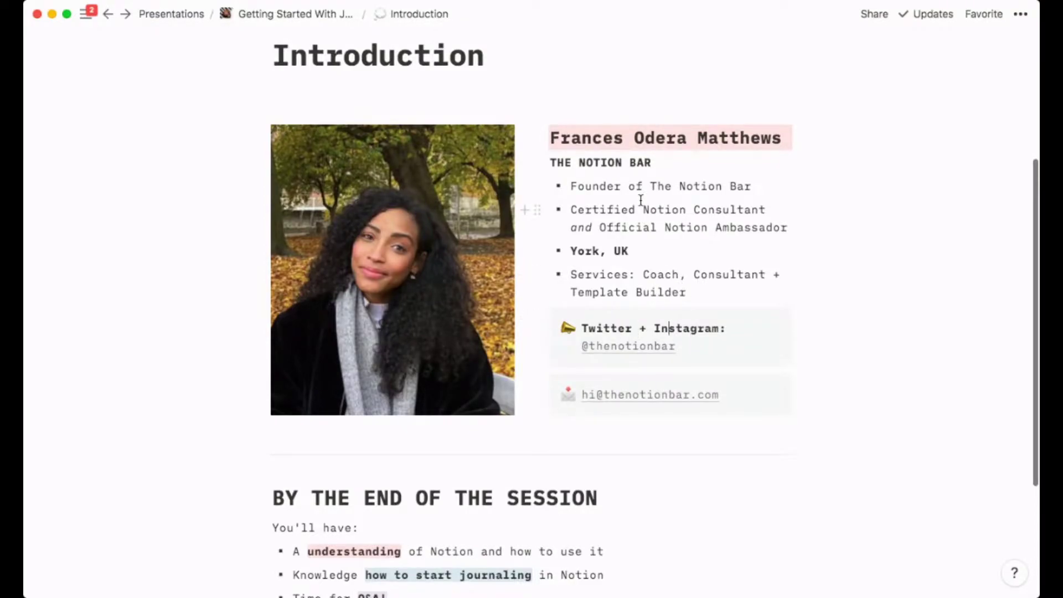
pyautogui.scroll(-3, 640, 200)
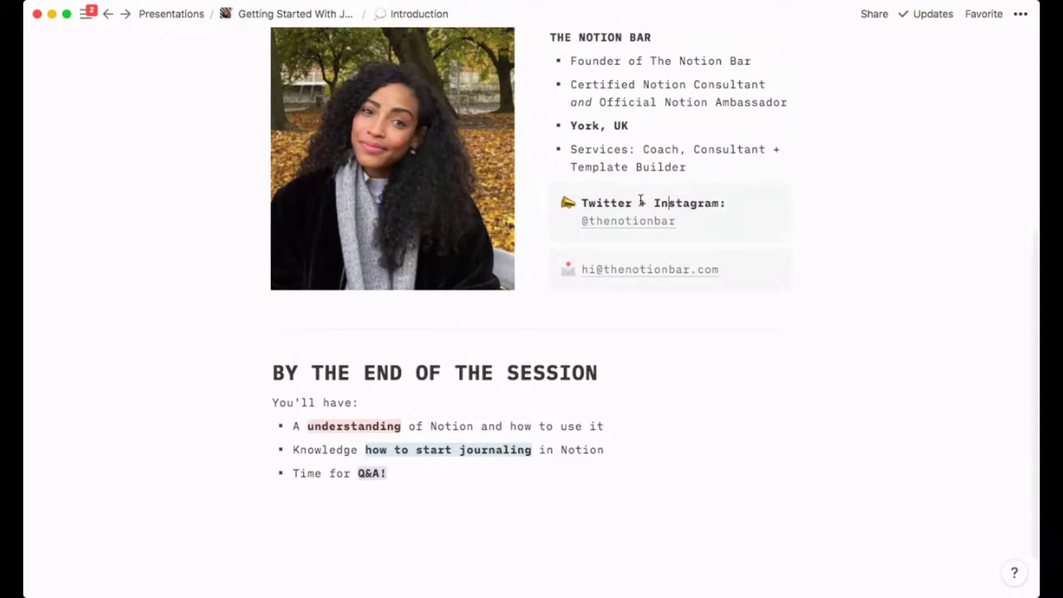
pyautogui.scroll(-1, 641, 201)
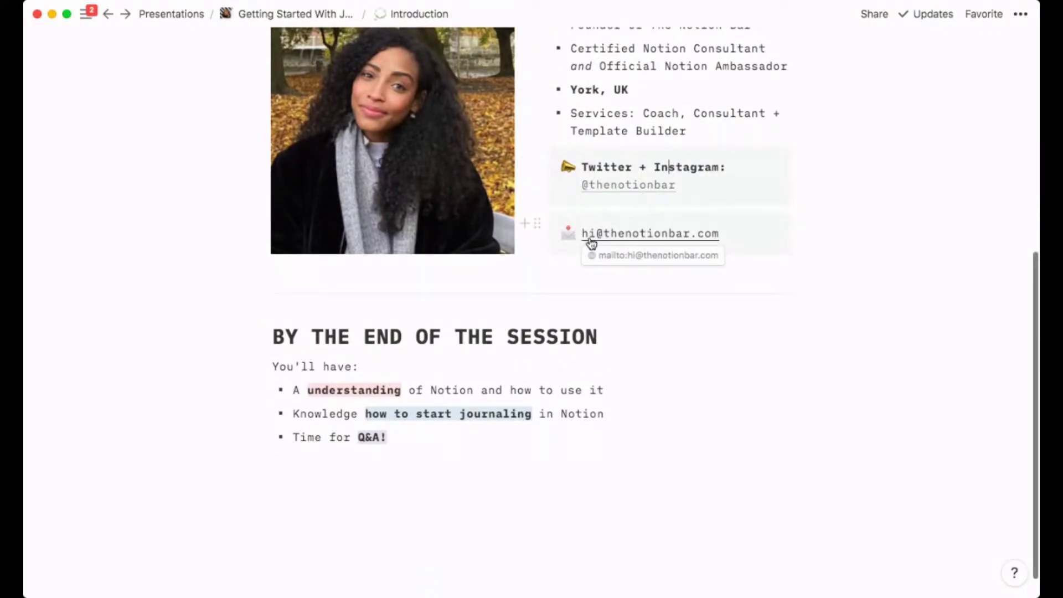
pyautogui.scroll(-1, 570, 307)
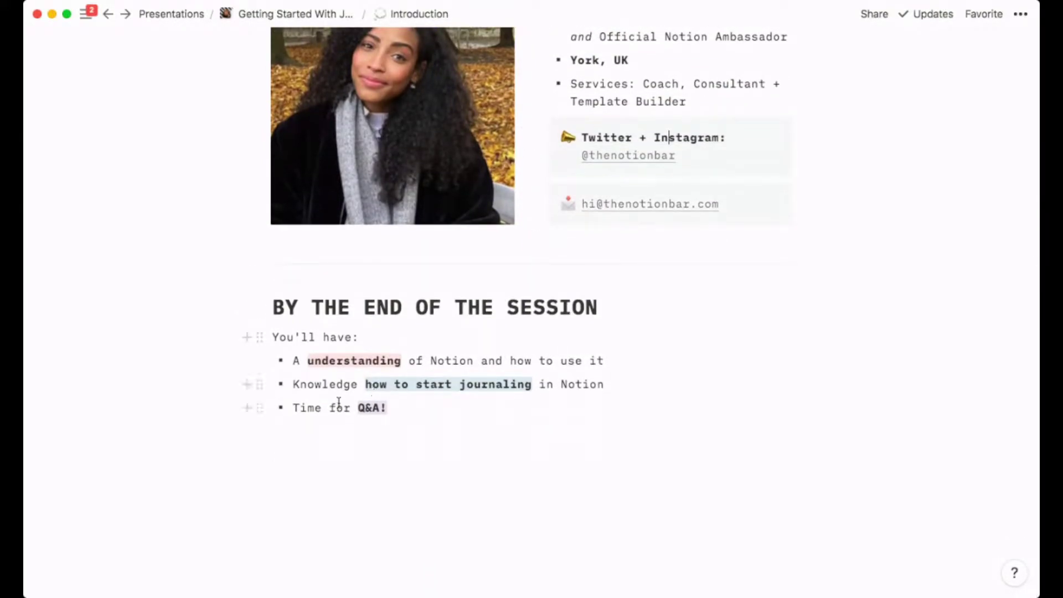
pyautogui.scroll(2, 362, 330)
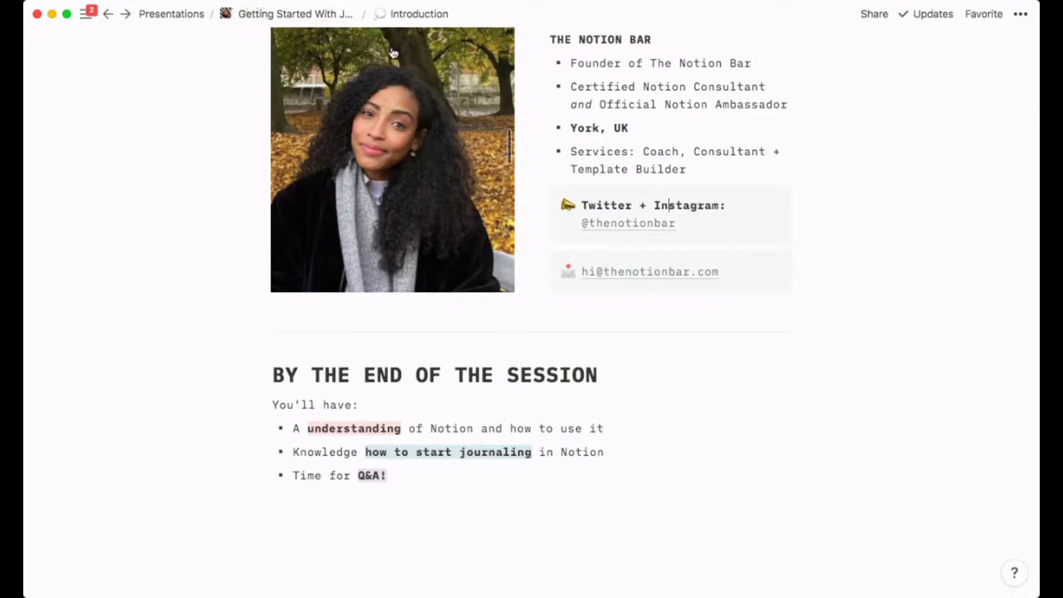
# - Return to the Getting Started With Journaling in Notion page and open Notion Tips from the agenda
pyautogui.click(324, 14)
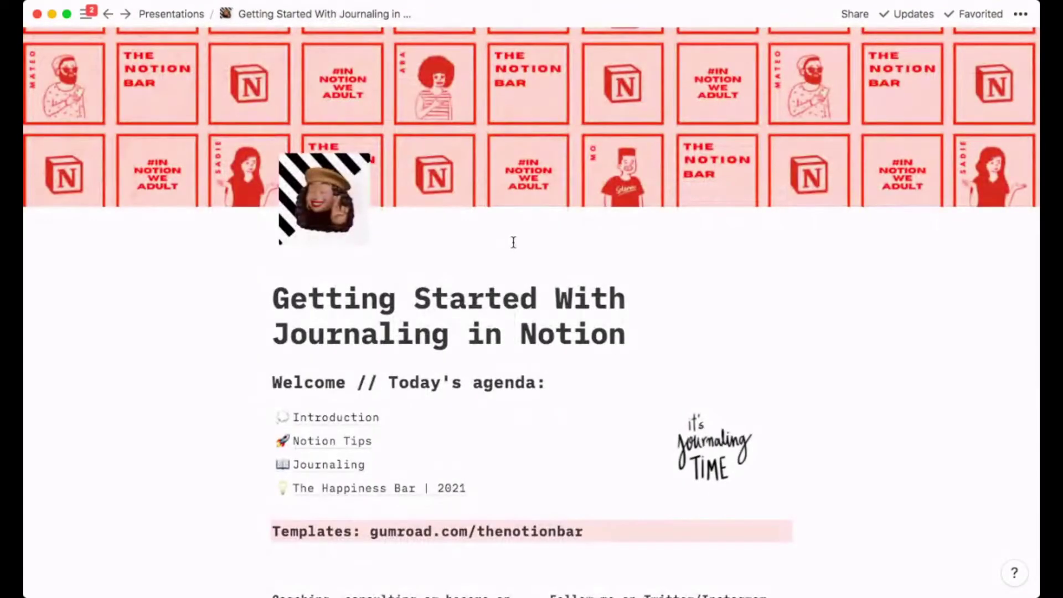
pyautogui.scroll(-5, 513, 242)
pyautogui.click(354, 283)
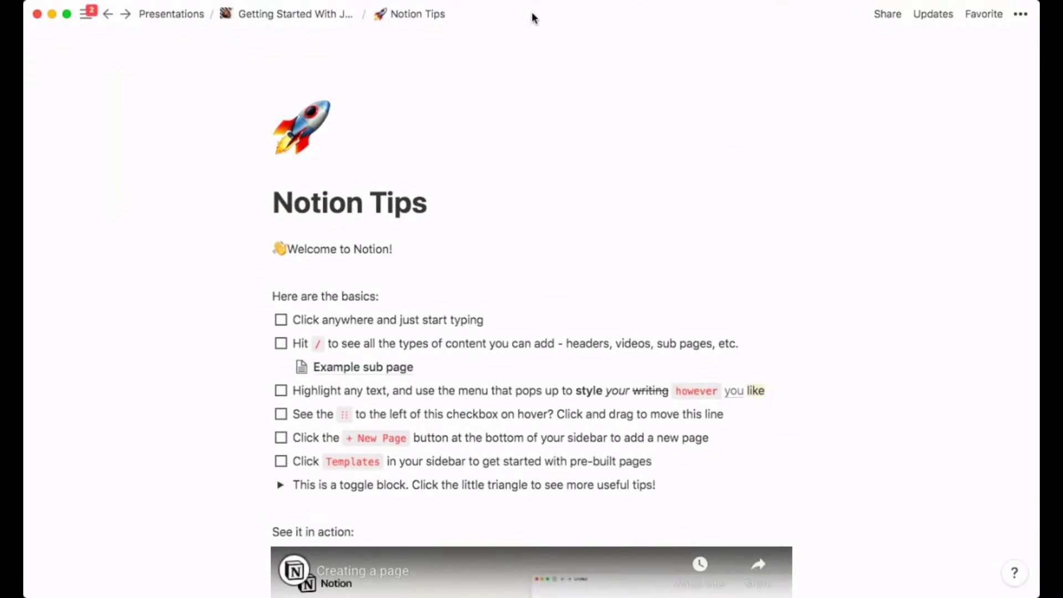
# - Insert a plain text block below the first checklist item, enter filler text in it and clear it again
pyautogui.scroll(-3, 463, 218)
pyautogui.click(463, 217)
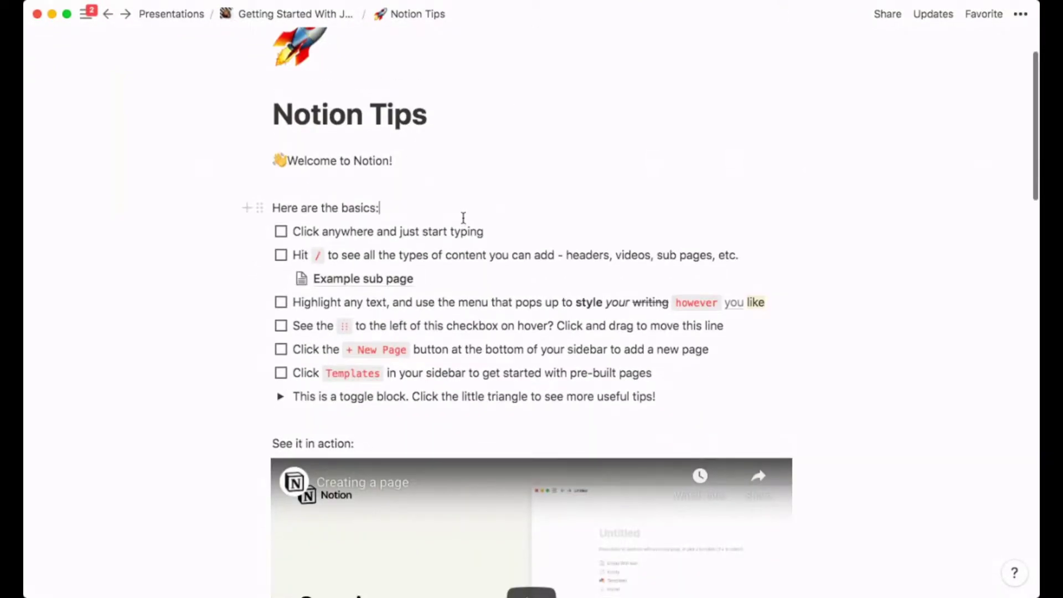
pyautogui.click(369, 183)
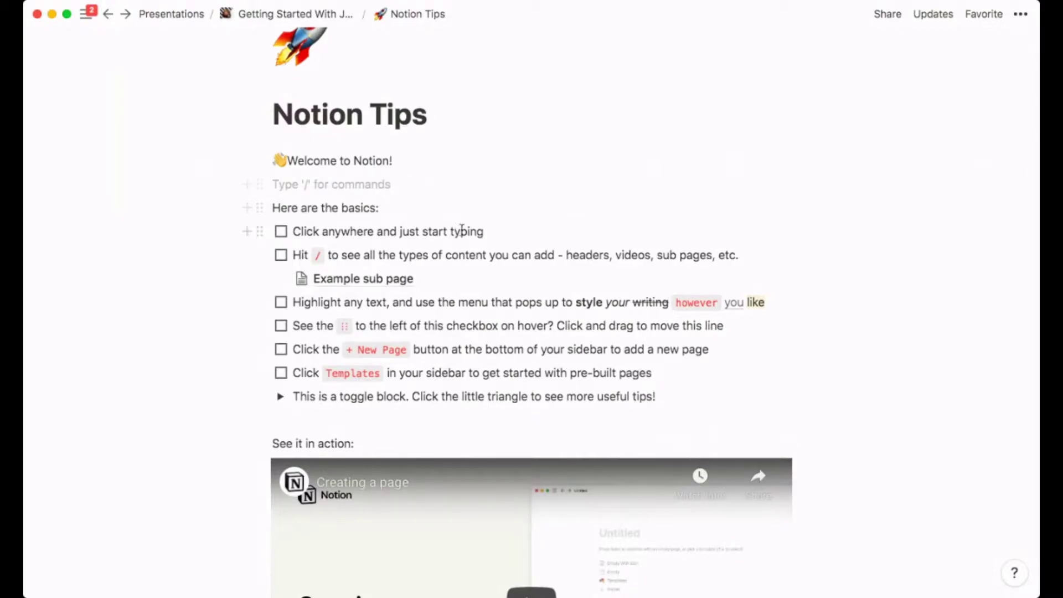
pyautogui.click(504, 228)
pyautogui.press('Return')
pyautogui.press('Return')
pyautogui.write('/')
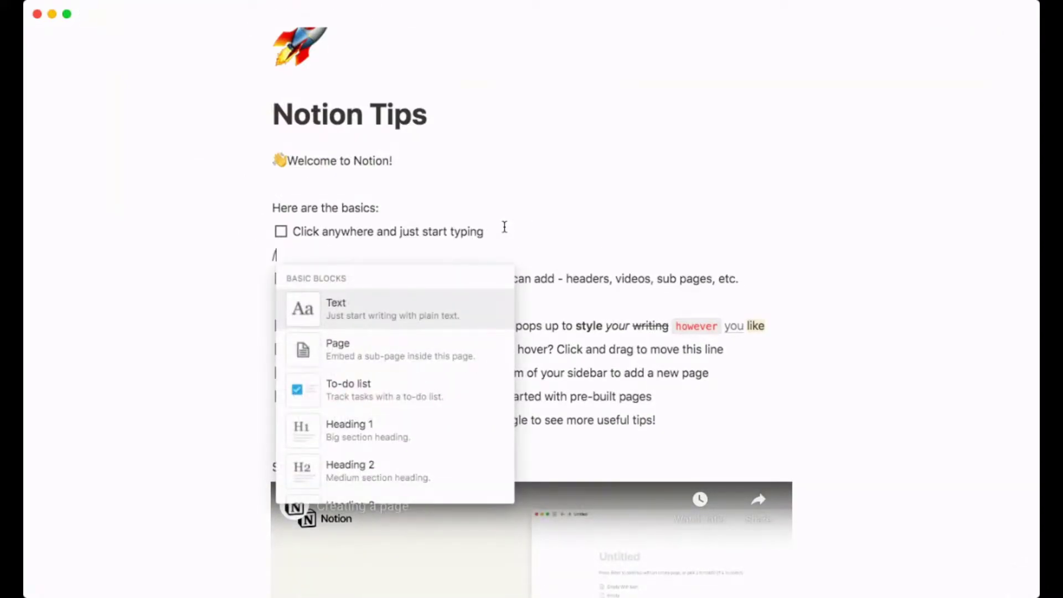
pyautogui.click(436, 307)
pyautogui.write('jjgjhk')
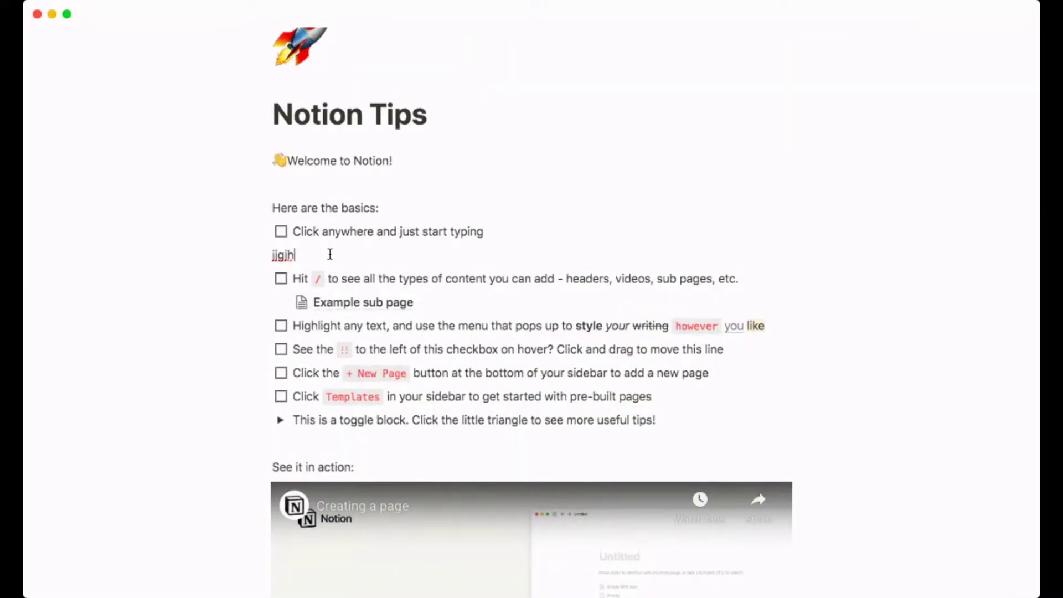
pyautogui.press('BackSpace')
# - Create a sub-page titled "g" below the first checklist item and delete it from the Notion Tips page
pyautogui.write('/')
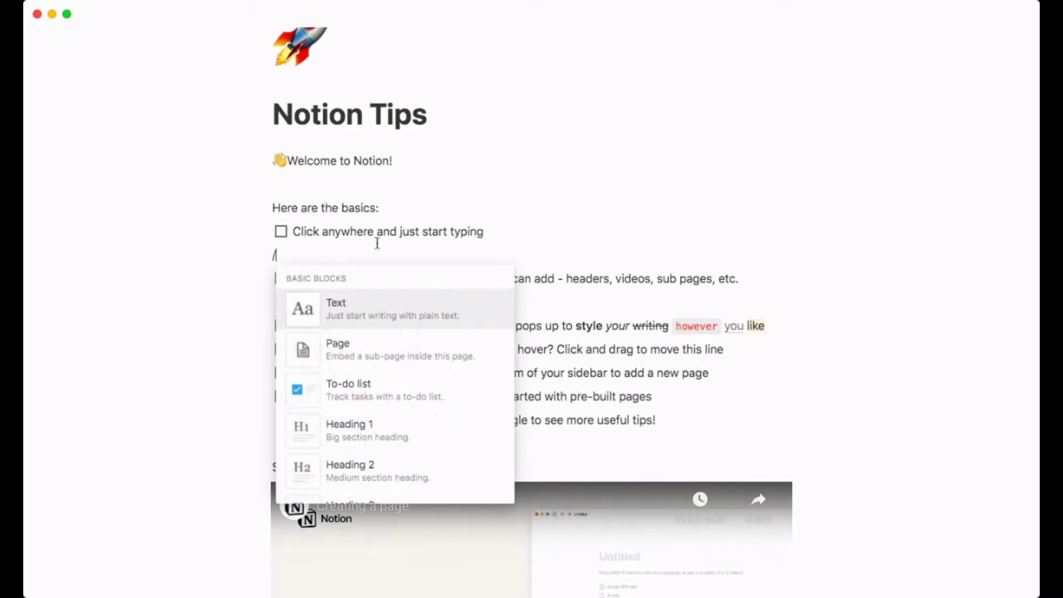
pyautogui.click(395, 357)
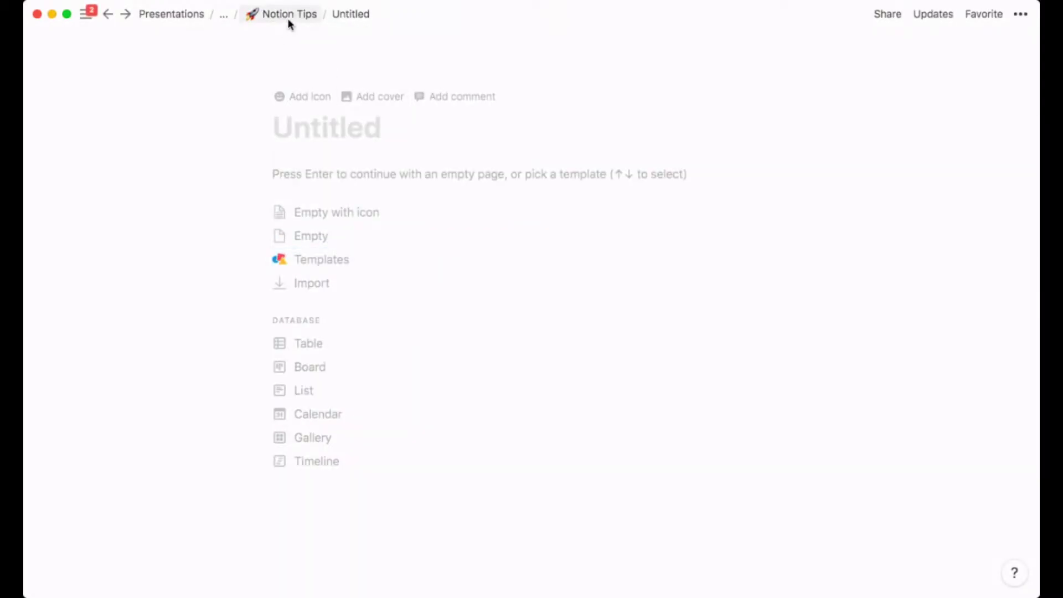
pyautogui.write('g')
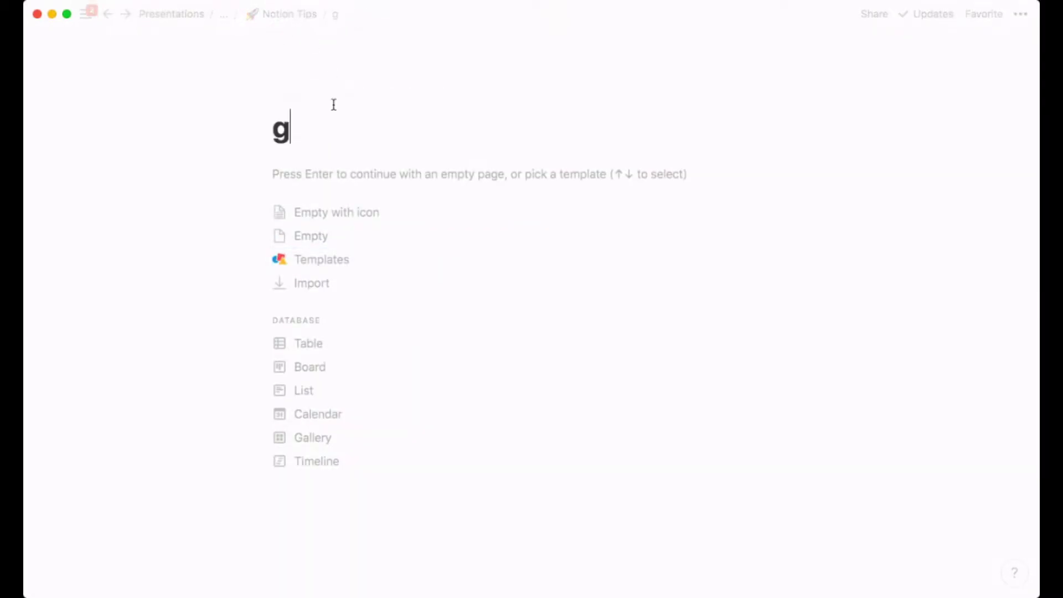
pyautogui.click(290, 14)
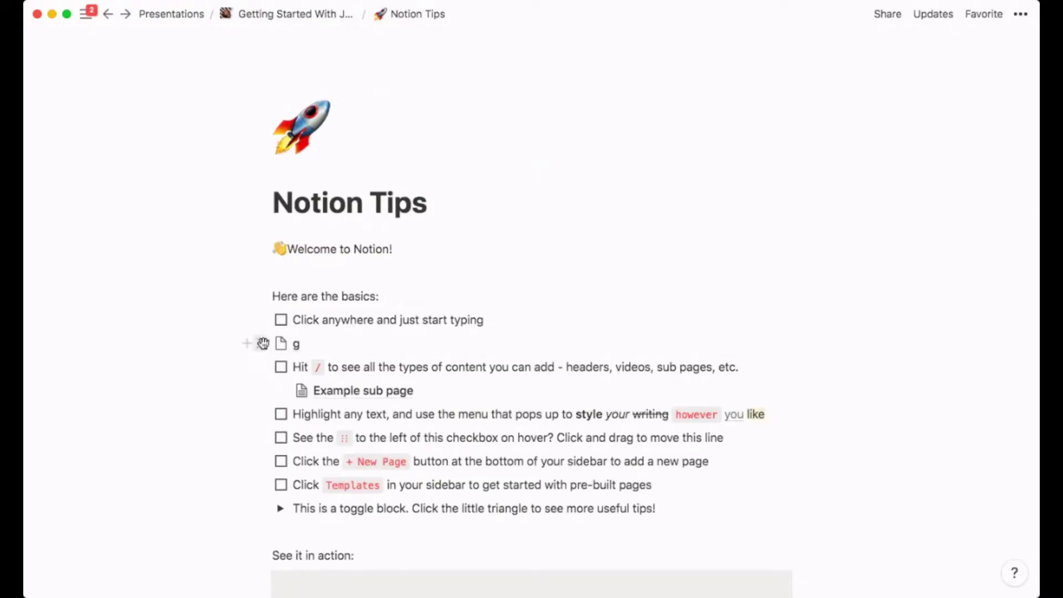
pyautogui.click(258, 344)
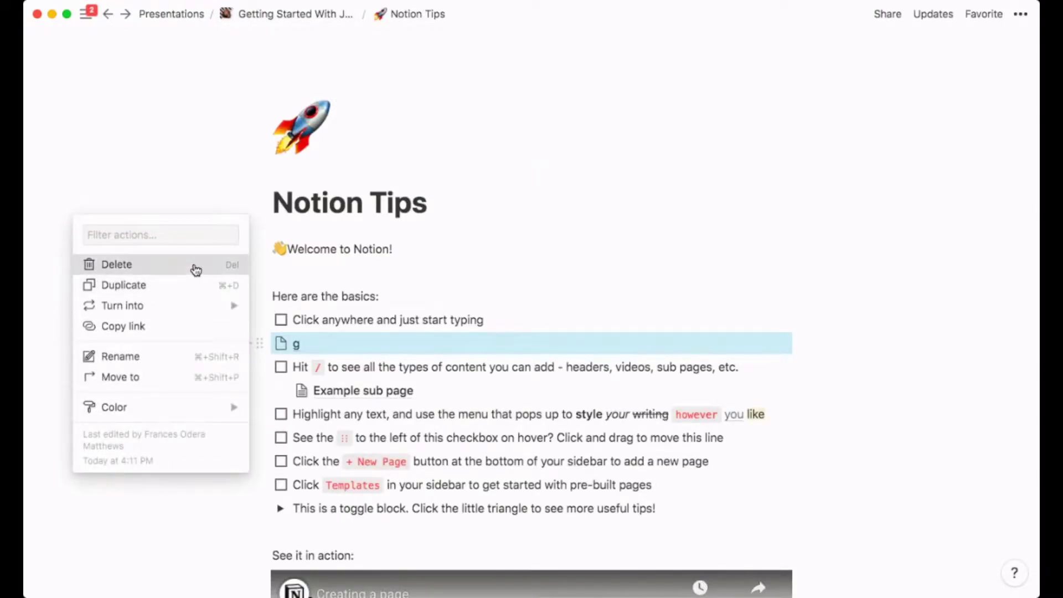
pyautogui.click(194, 269)
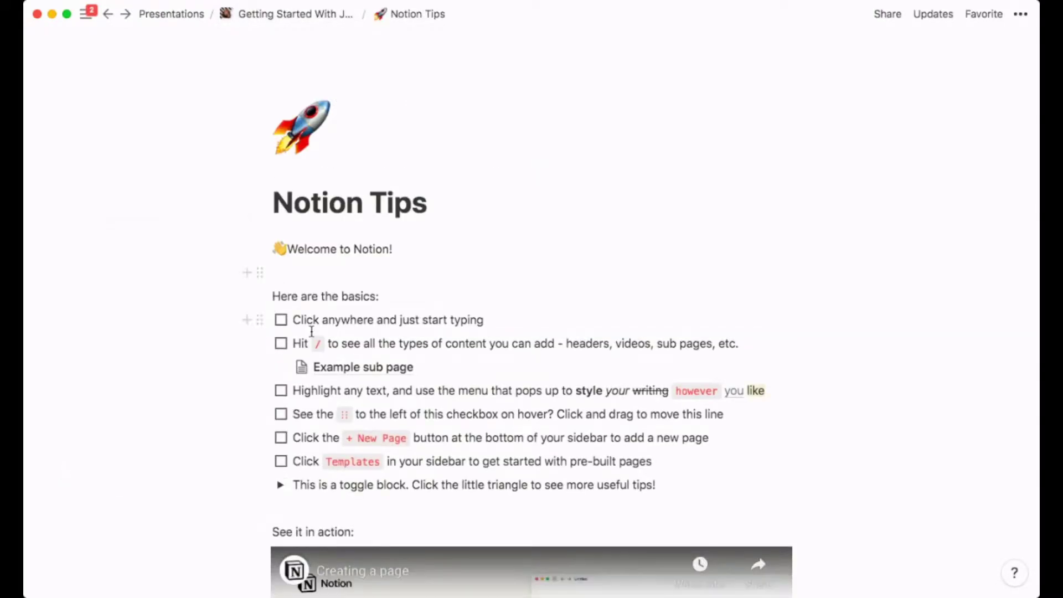
# - Browse the basic, media, embed, advanced, turn-into and color options for a temporary new block below the first checklist item
pyautogui.click(246, 320)
pyautogui.click(335, 348)
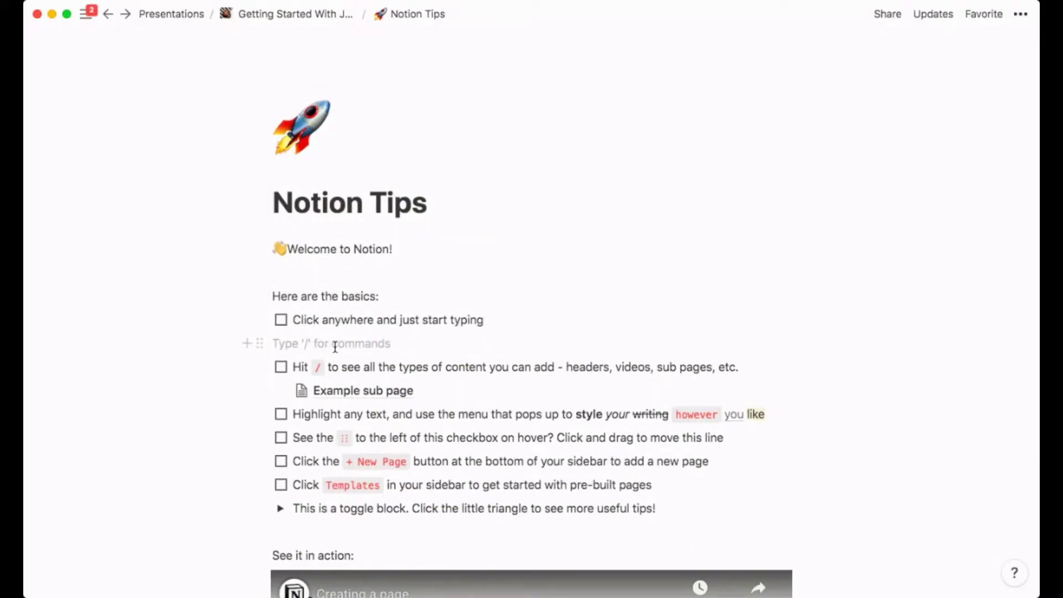
pyautogui.write('/')
pyautogui.scroll(-5, 435, 429)
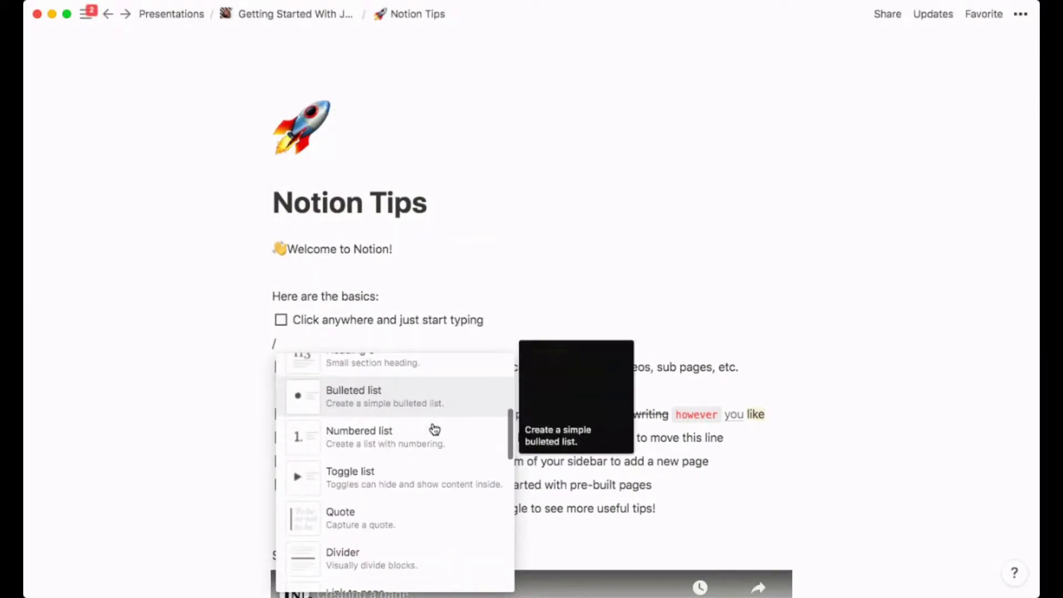
pyautogui.scroll(-15, 434, 430)
pyautogui.scroll(-20, 431, 429)
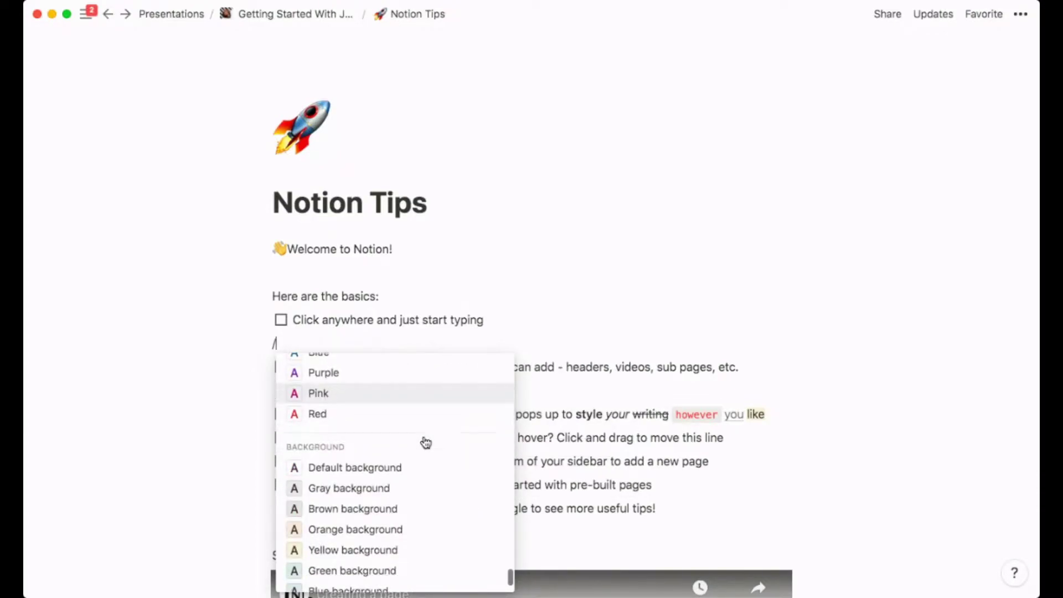
pyautogui.scroll(-2, 425, 443)
pyautogui.scroll(15, 425, 442)
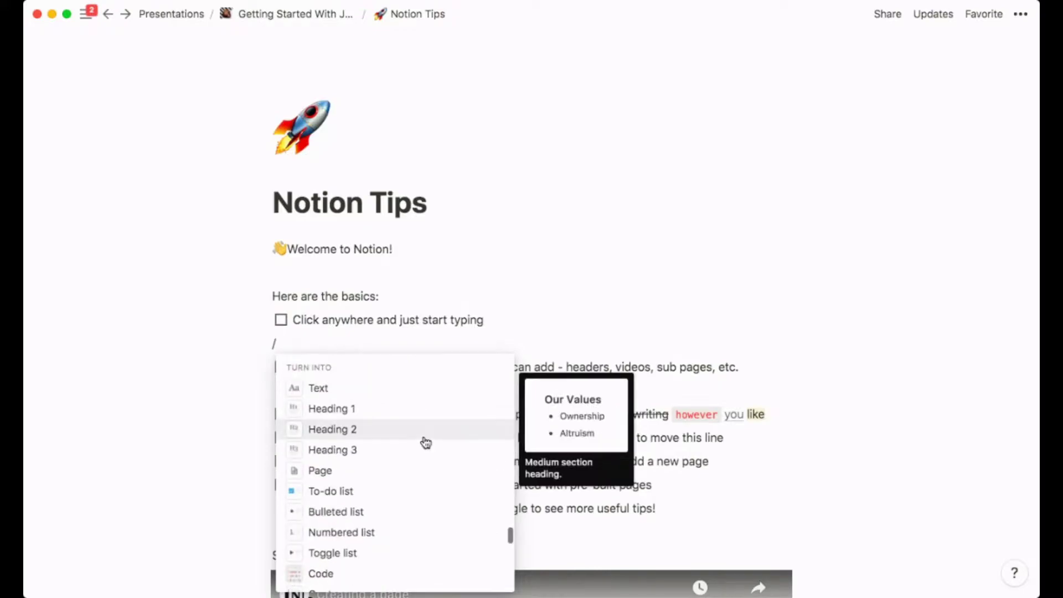
pyautogui.scroll(5, 425, 443)
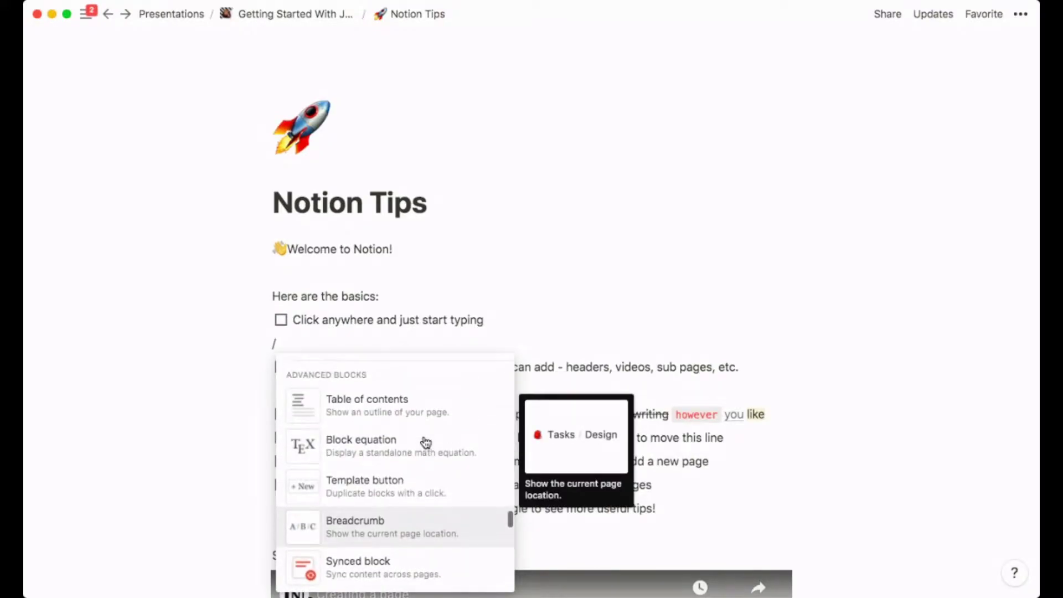
pyautogui.scroll(5, 425, 443)
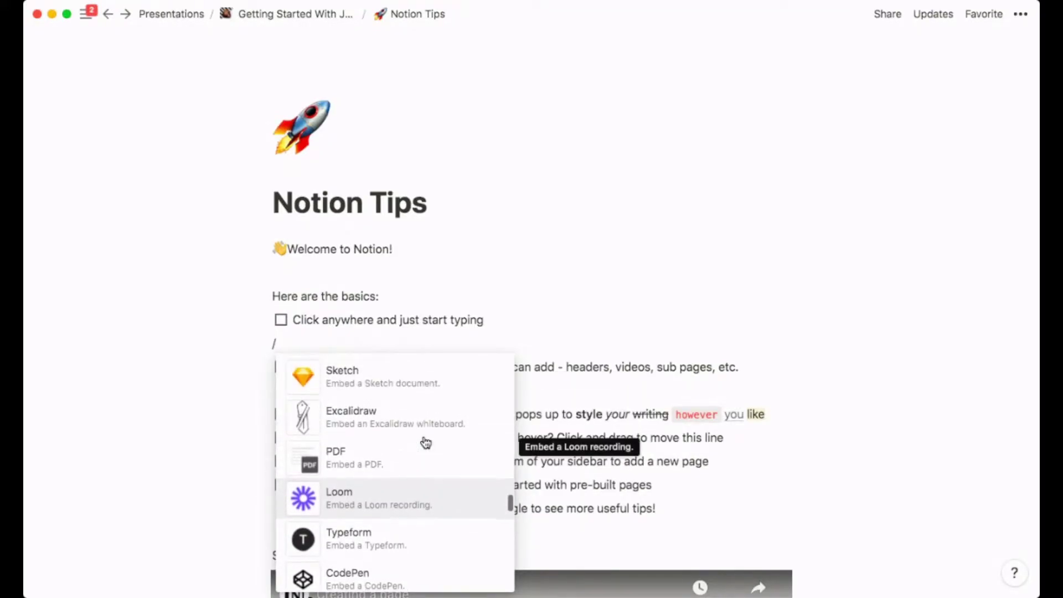
pyautogui.scroll(5, 426, 443)
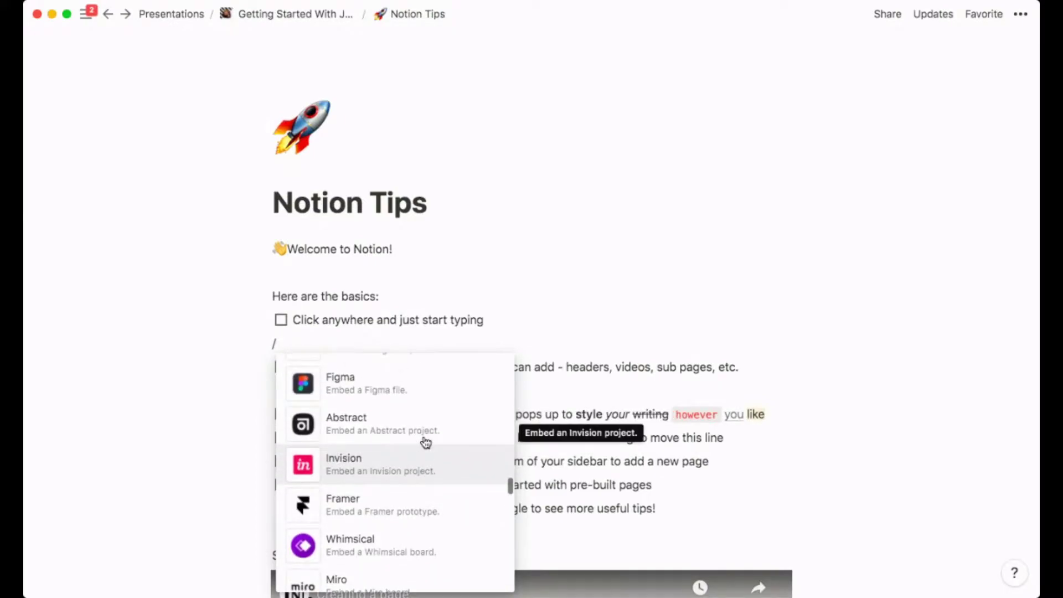
pyautogui.scroll(2, 426, 442)
pyautogui.scroll(1, 422, 421)
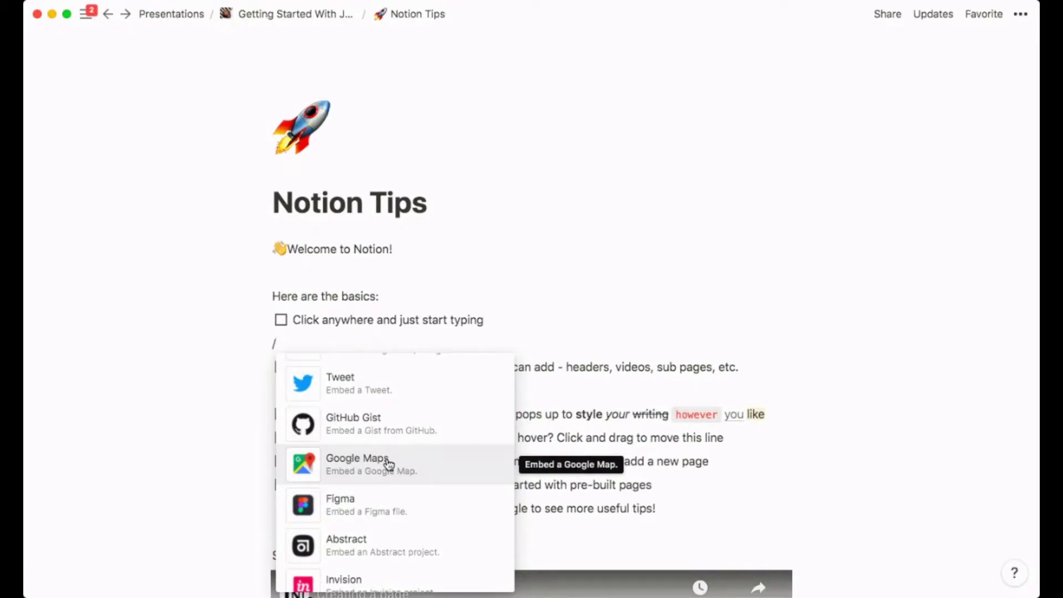
pyautogui.scroll(5, 389, 464)
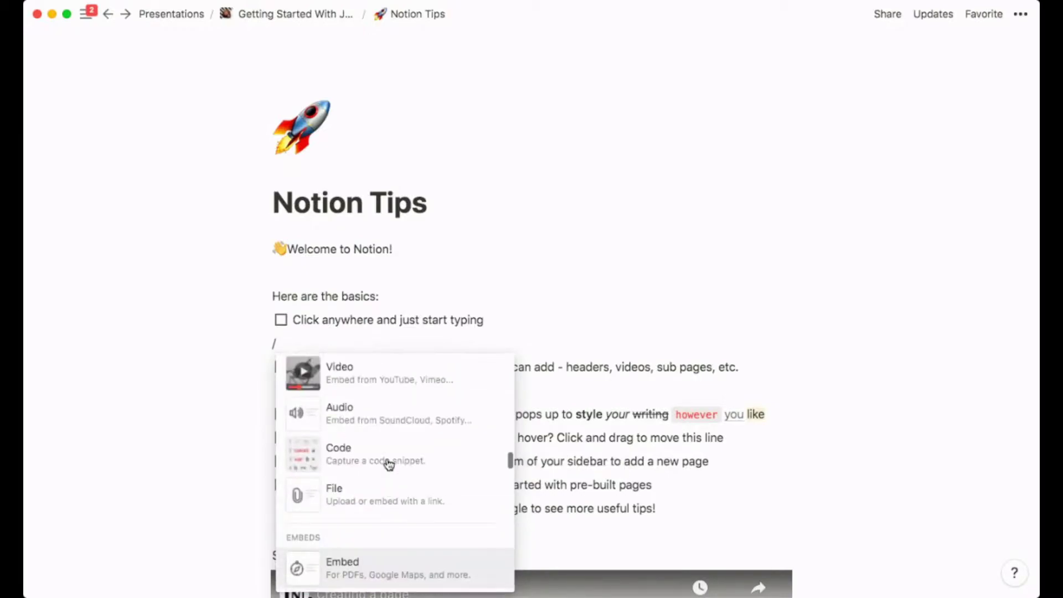
pyautogui.scroll(8, 389, 464)
pyautogui.scroll(2, 389, 464)
pyautogui.click(472, 259)
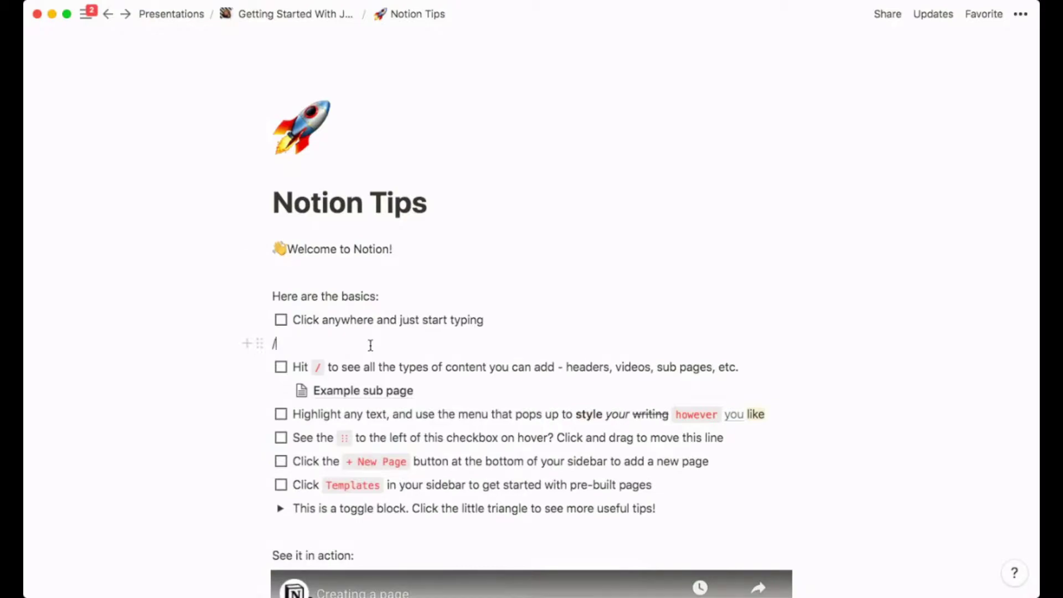
pyautogui.press('BackSpace')
pyautogui.press('BackSpace')
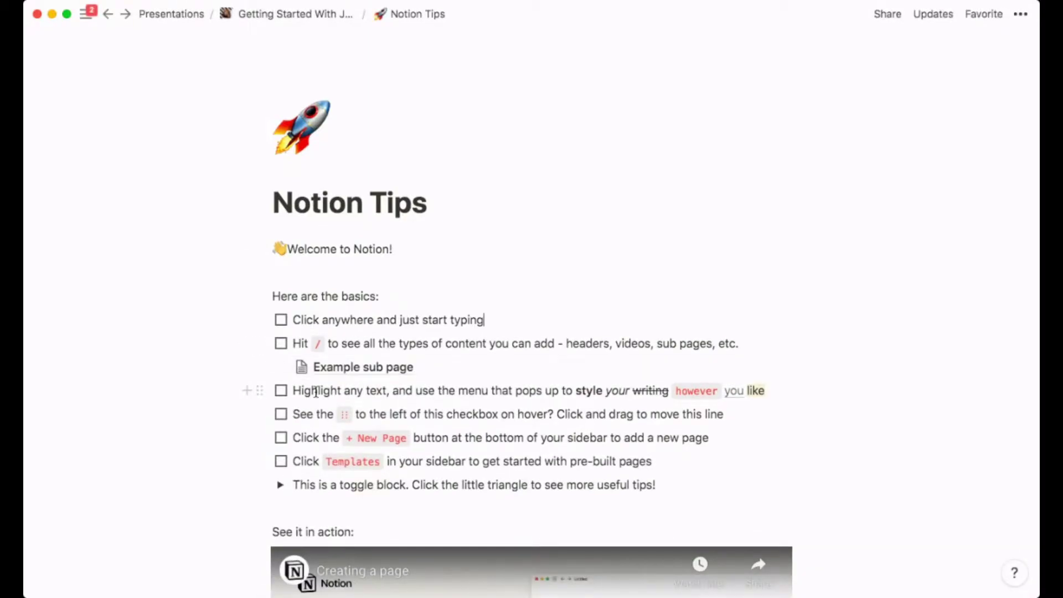
# - Format the words "Highlight any text," in the third checklist item as bold, italic and underlined with a green background
pyautogui.moveTo(293, 392); pyautogui.dragTo(390, 393)
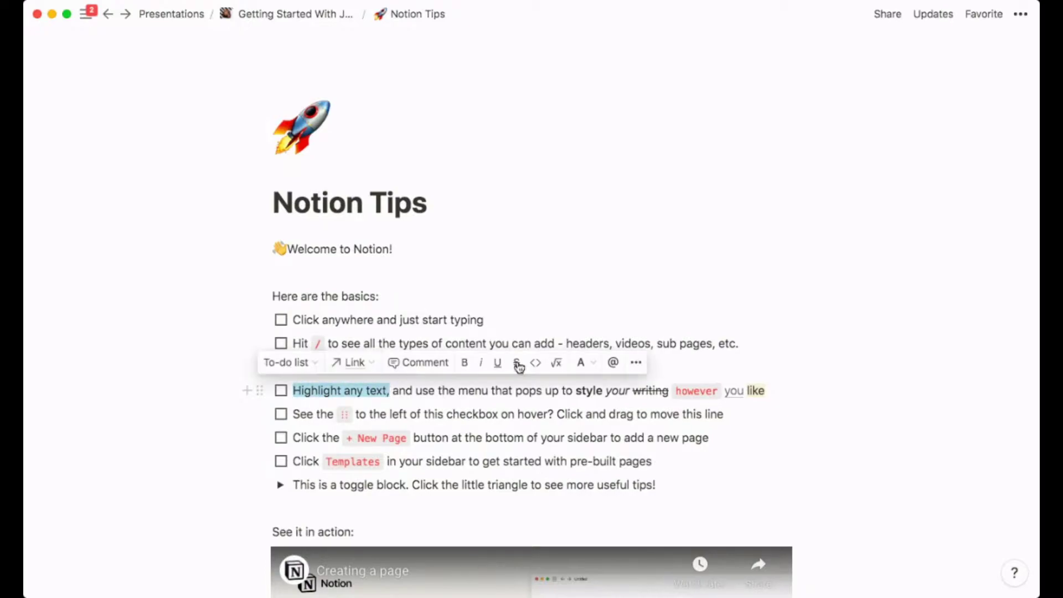
pyautogui.click(585, 362)
pyautogui.scroll(-4, 587, 490)
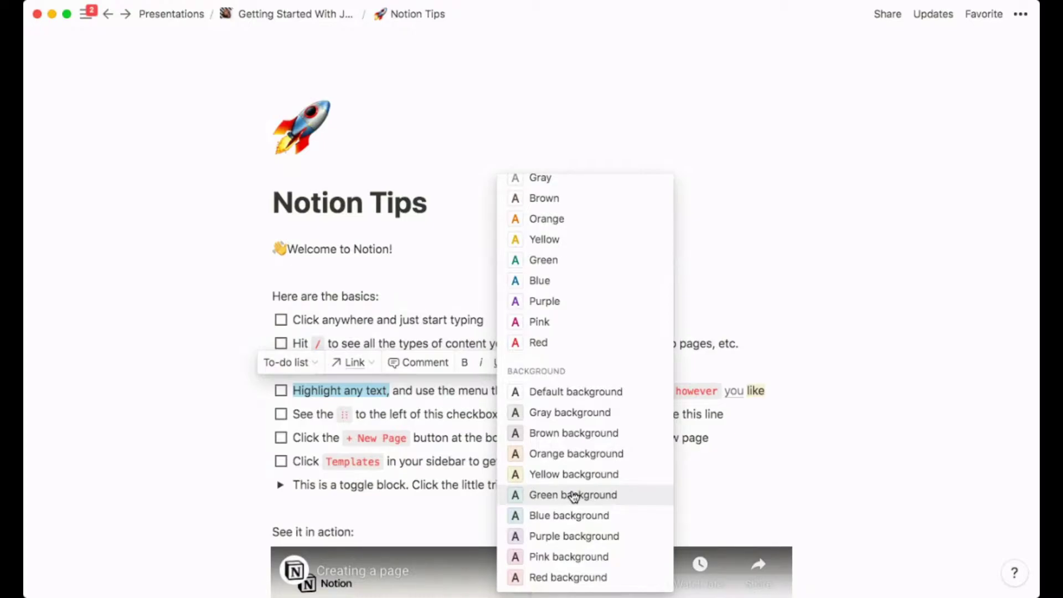
pyautogui.click(573, 495)
pyautogui.click(451, 414)
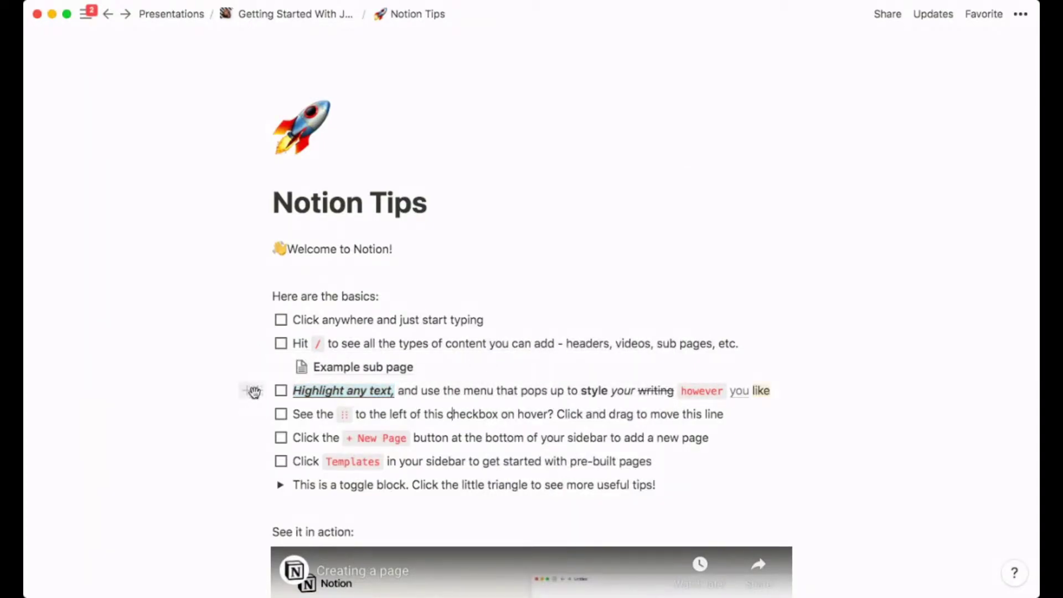
# - Apply a green background to the entire "Highlight any text" checklist item
pyautogui.click(254, 392)
pyautogui.moveTo(183, 471)
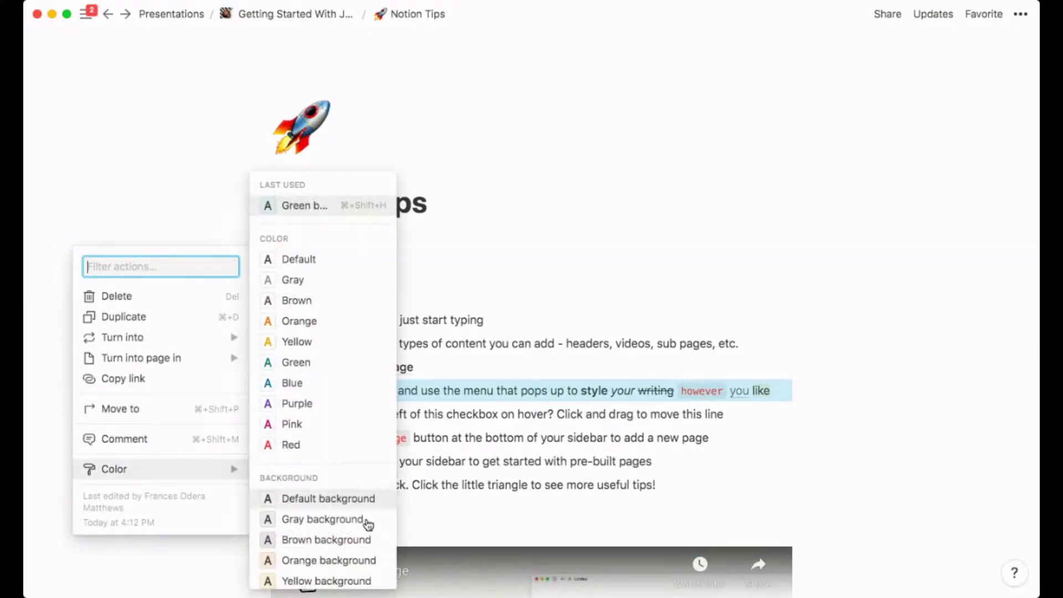
pyautogui.scroll(-2, 333, 545)
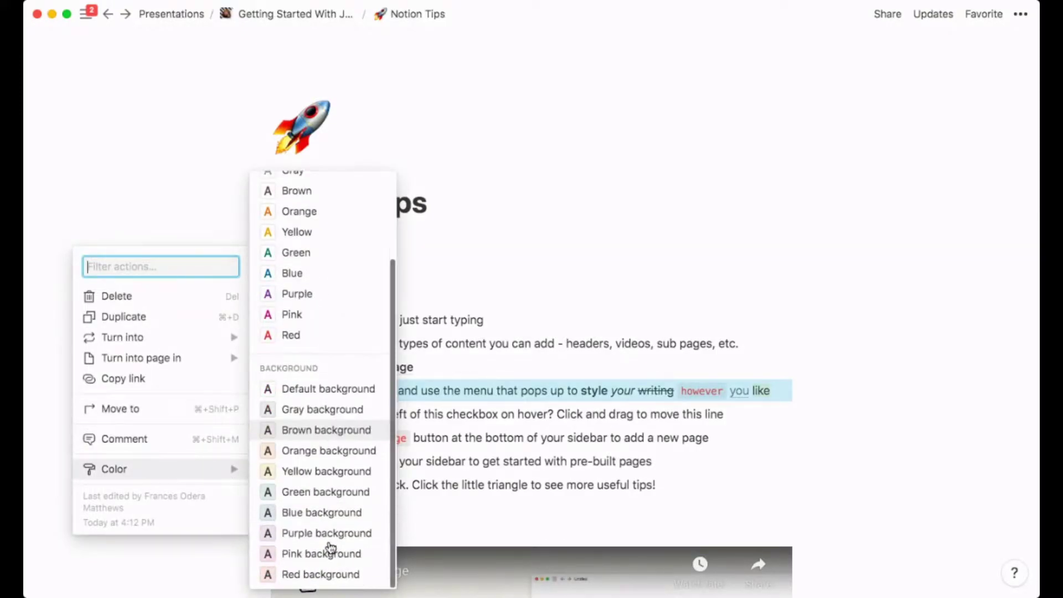
pyautogui.click(320, 500)
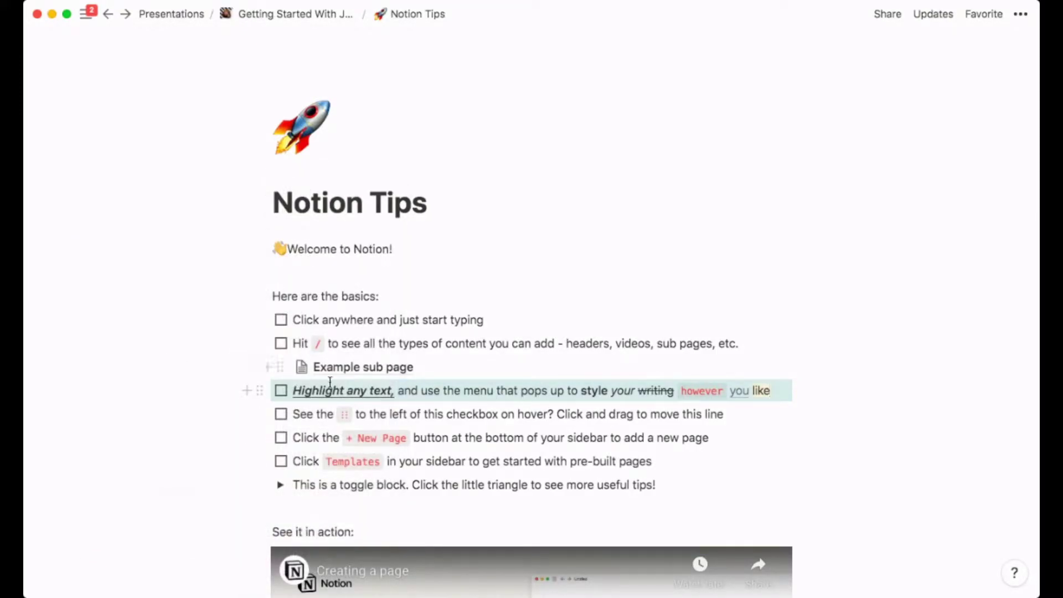
# - Apply a blue background to the third checklist item's text from "Highlight any text," through "writing"
pyautogui.moveTo(293, 391); pyautogui.dragTo(676, 387)
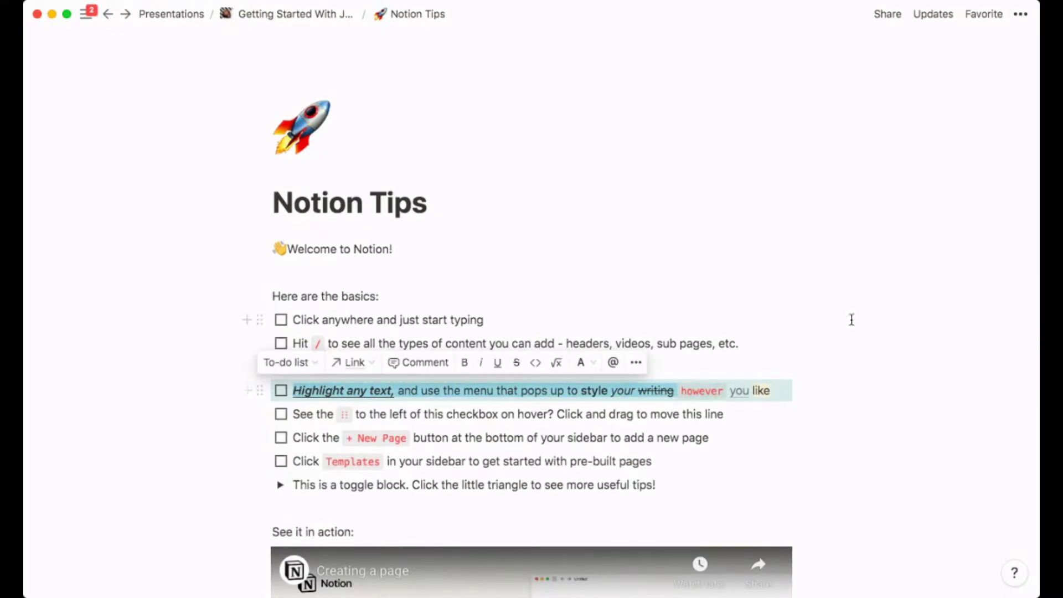
pyautogui.click(579, 362)
pyautogui.scroll(-2, 604, 435)
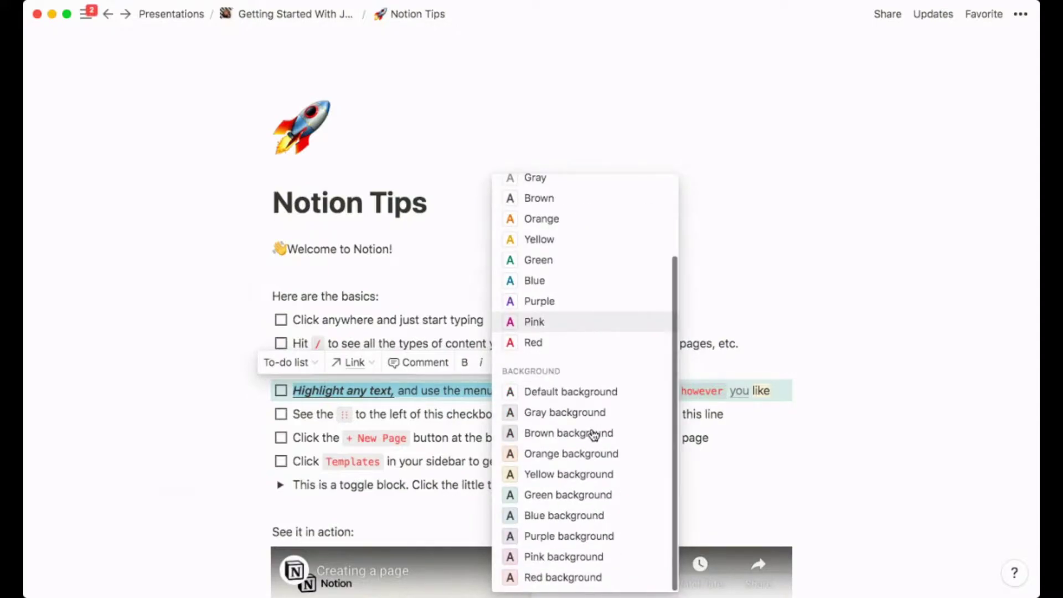
pyautogui.click(550, 516)
pyautogui.click(548, 413)
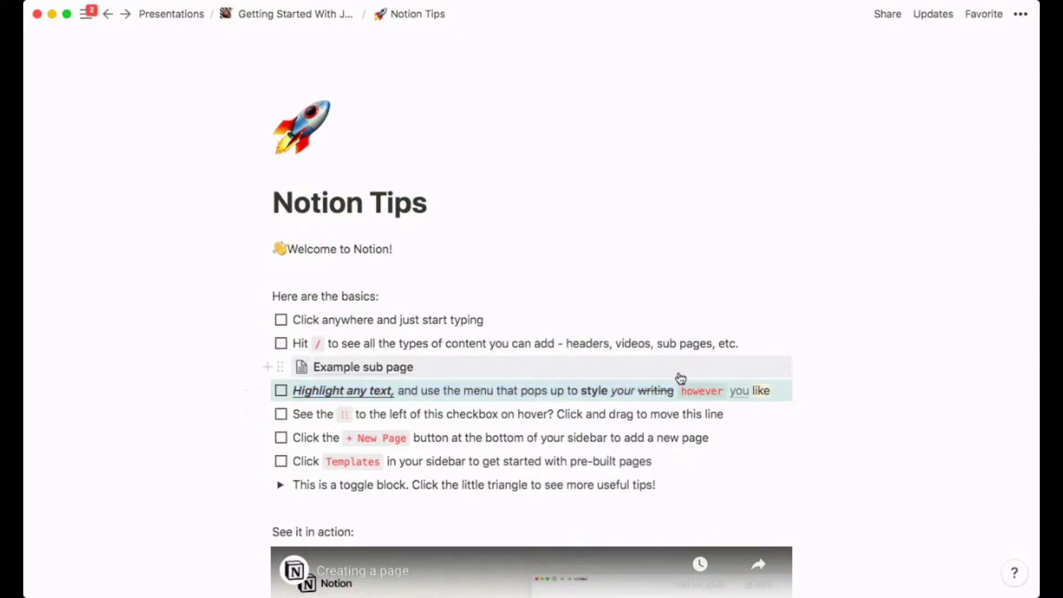
# - Change the background of the text from "Highlight any text," through "writing" to yellow
pyautogui.moveTo(677, 390); pyautogui.dragTo(289, 392)
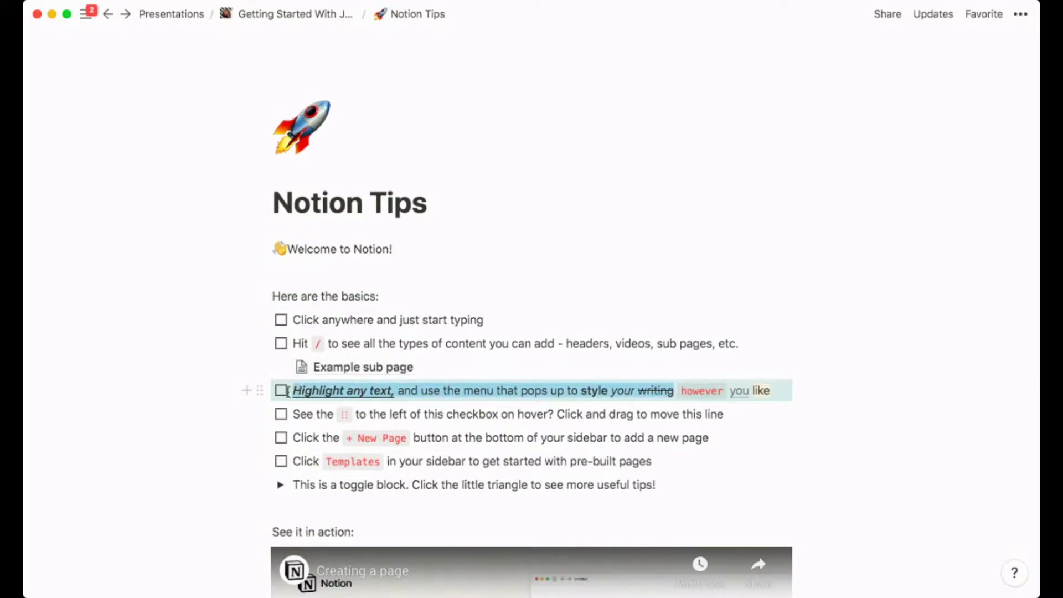
pyautogui.click(579, 363)
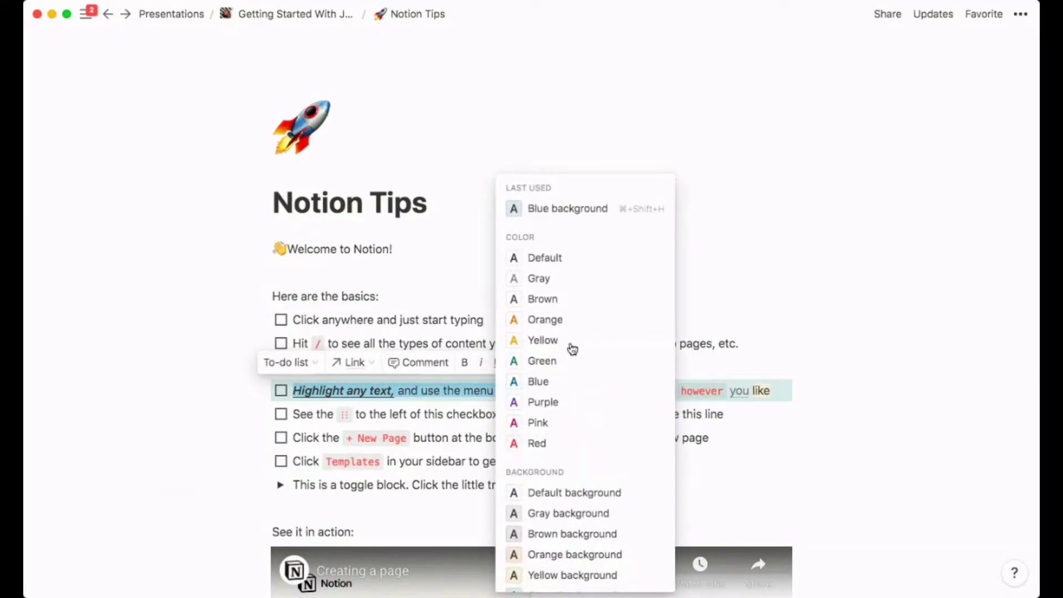
pyautogui.scroll(-3, 560, 477)
pyautogui.click(561, 476)
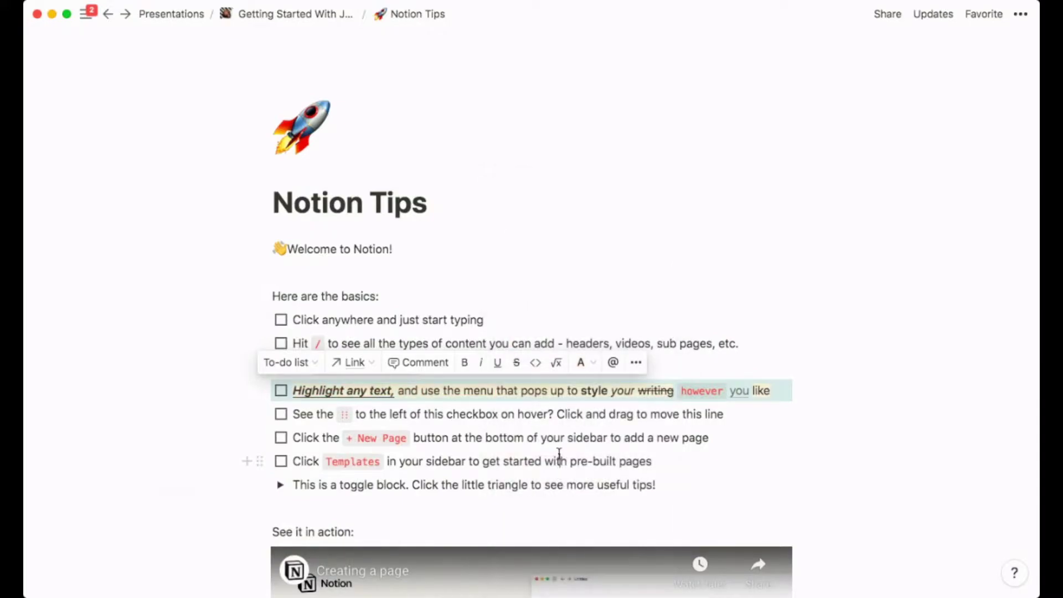
pyautogui.click(687, 386)
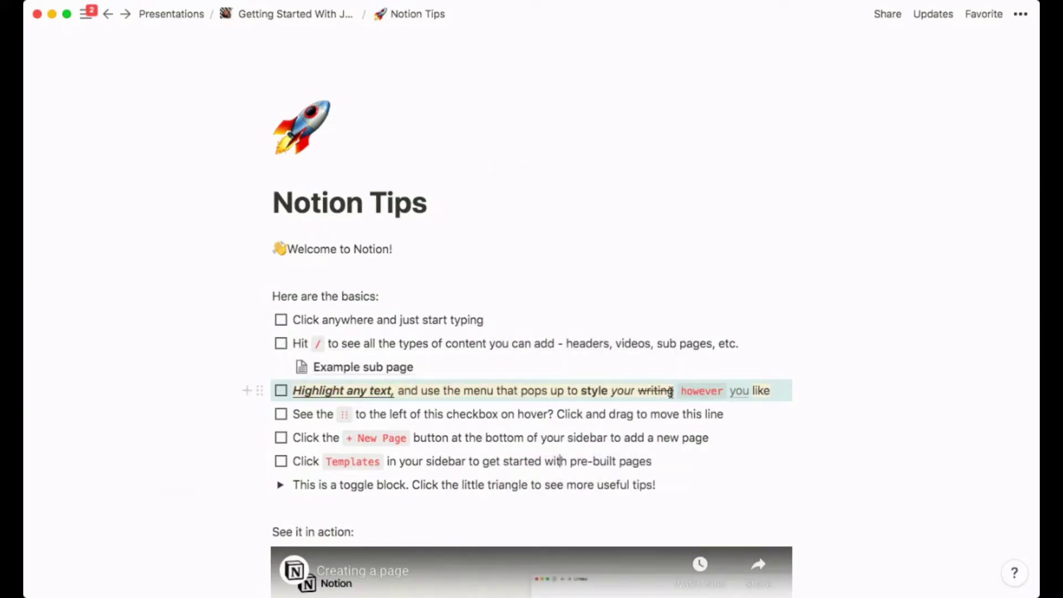
# - Color the text from "Highlight any text," through "writing" green and make it bold
pyautogui.moveTo(676, 392); pyautogui.dragTo(293, 391)
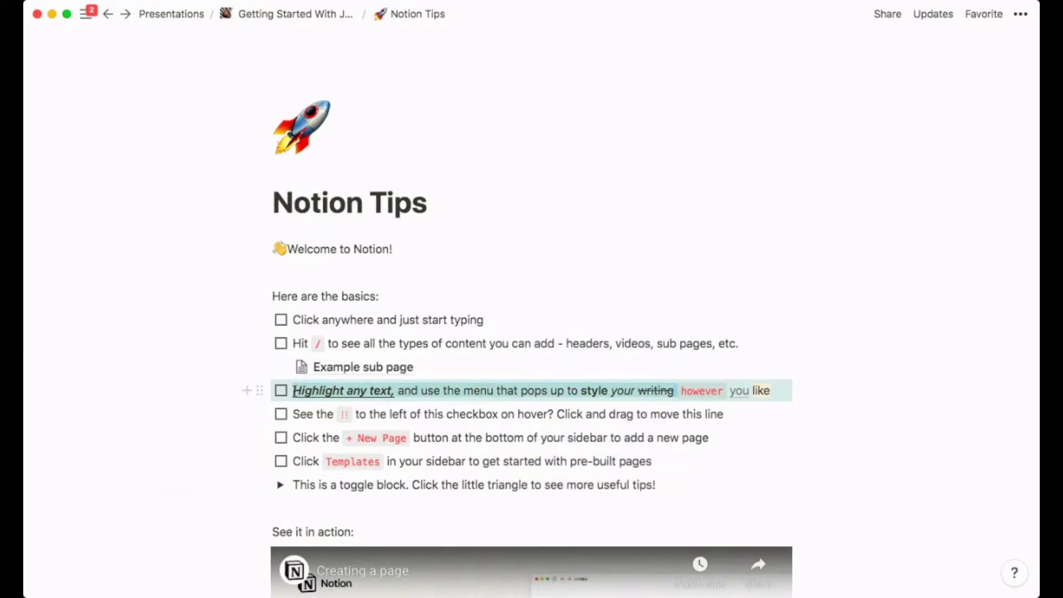
pyautogui.click(582, 362)
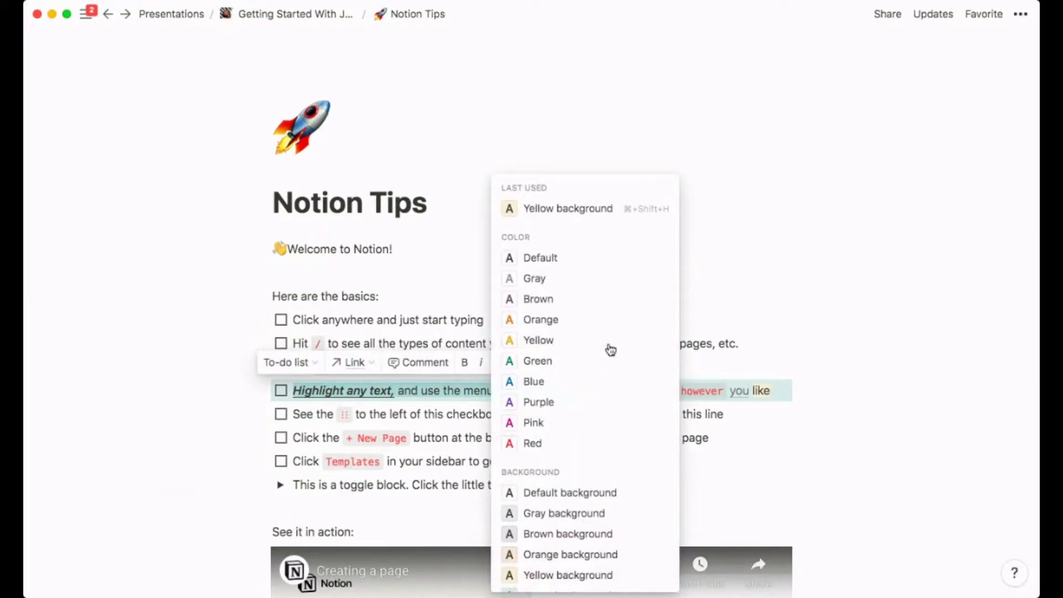
pyautogui.click(556, 362)
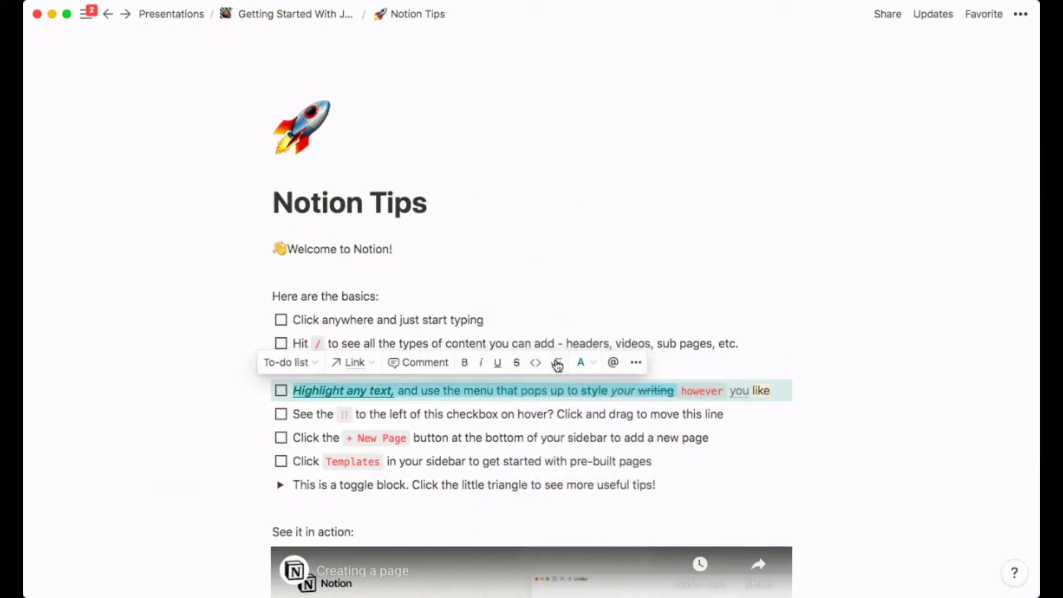
pyautogui.click(461, 422)
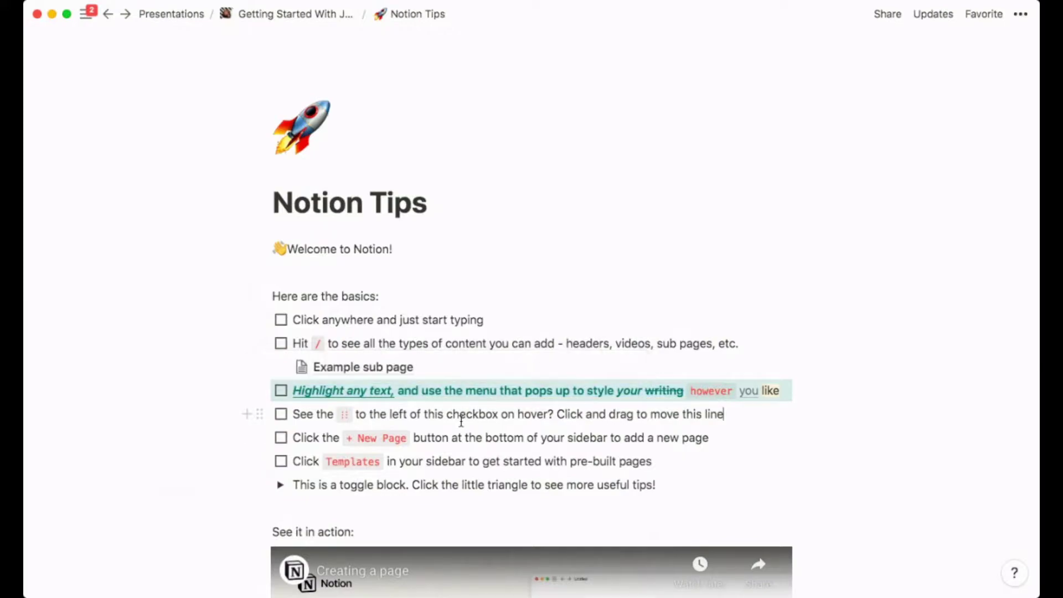
# - Move the "+ New Page" checklist item into a second column beside the item about moving a line
pyautogui.scroll(-3, 532, 348)
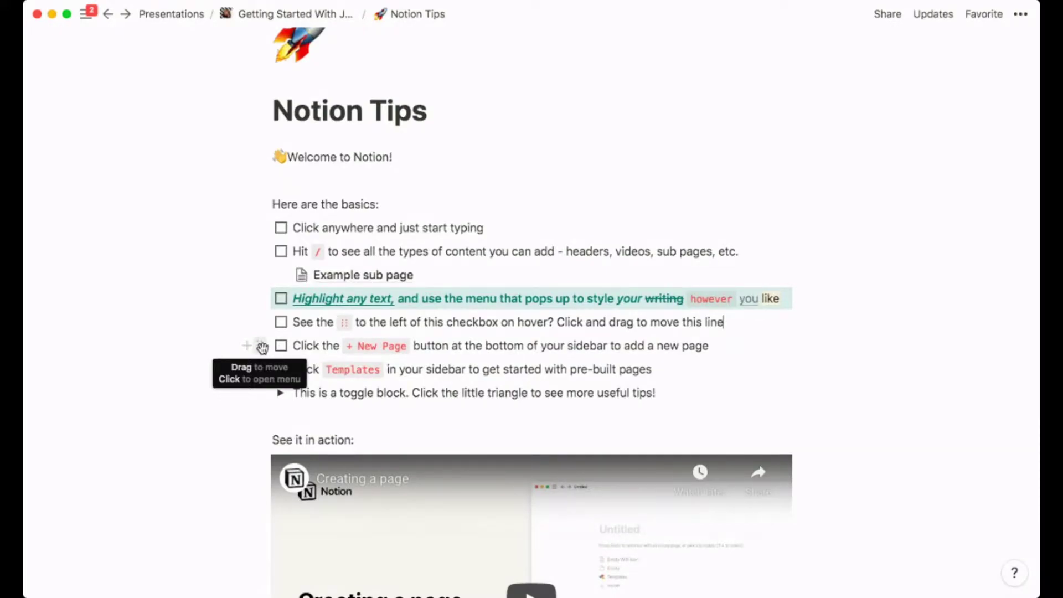
pyautogui.moveTo(260, 346); pyautogui.dragTo(808, 326)
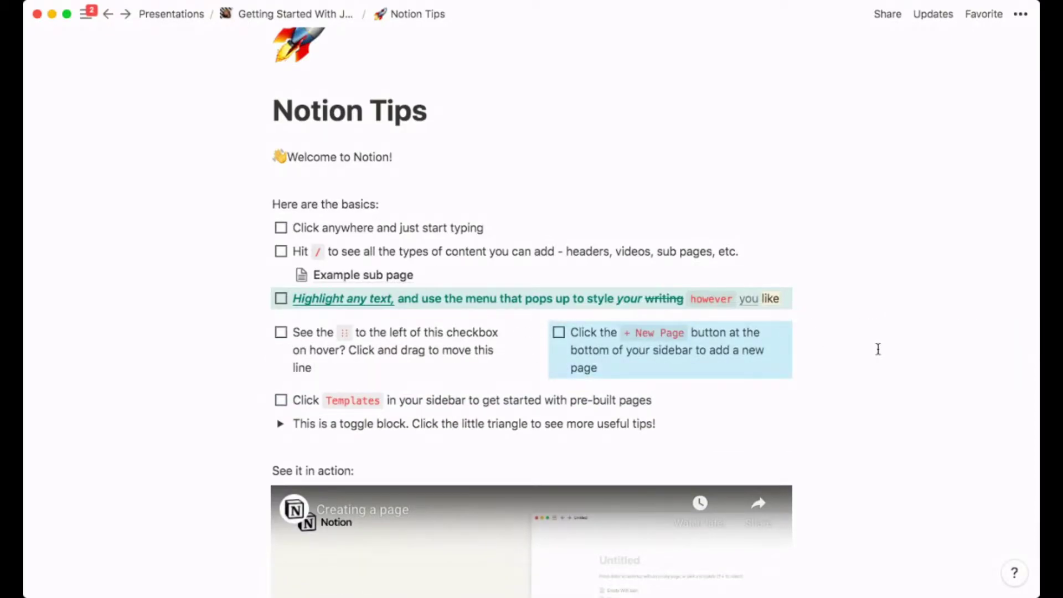
pyautogui.click(659, 377)
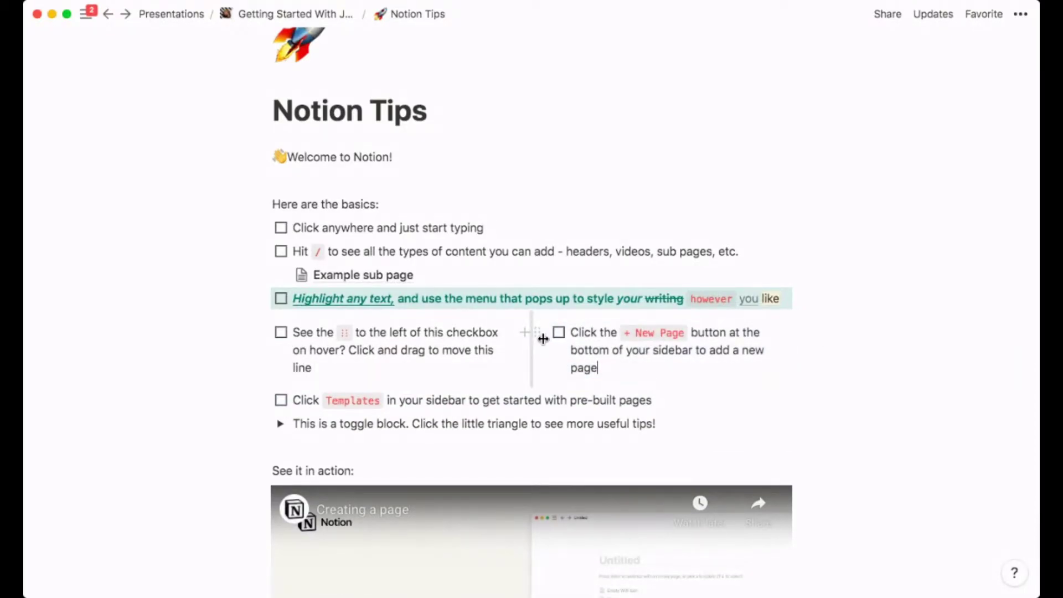
# - Turn the page's full width and small text options on and back off, one after the other
pyautogui.click(1020, 14)
pyautogui.click(1008, 142)
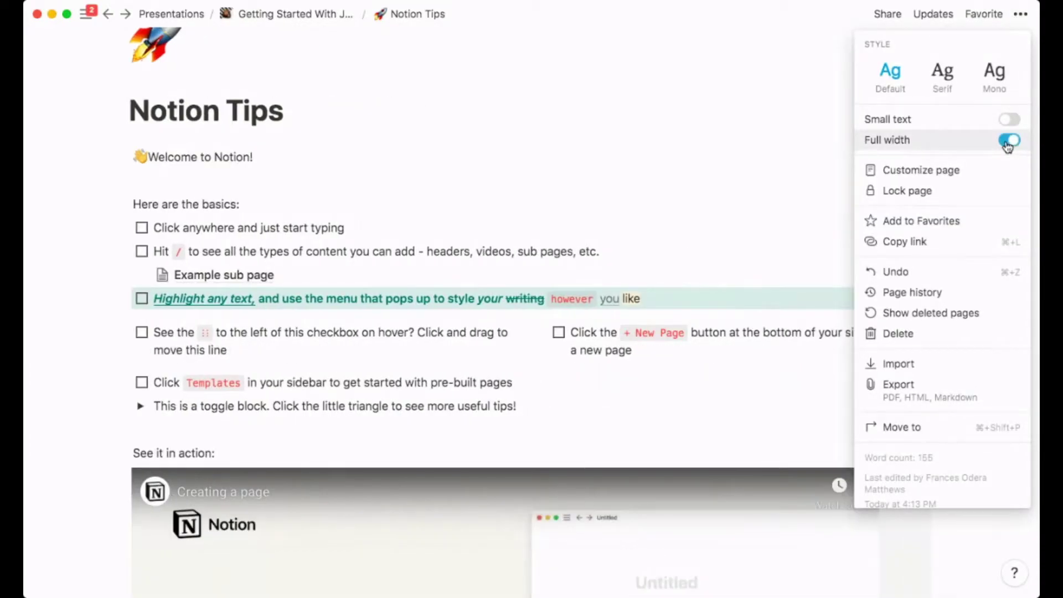
pyautogui.click(1007, 141)
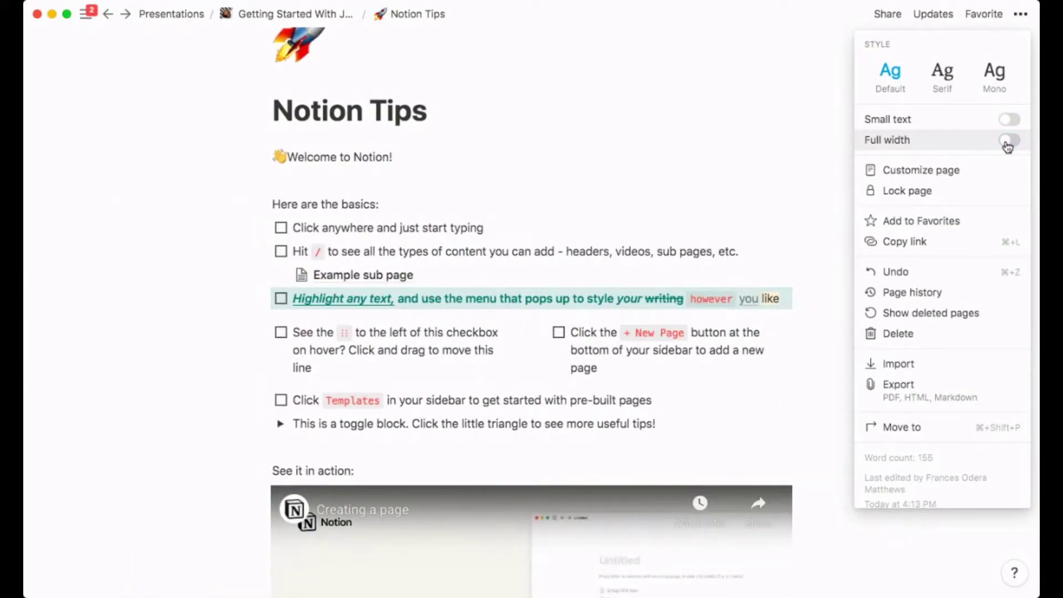
pyautogui.click(1009, 121)
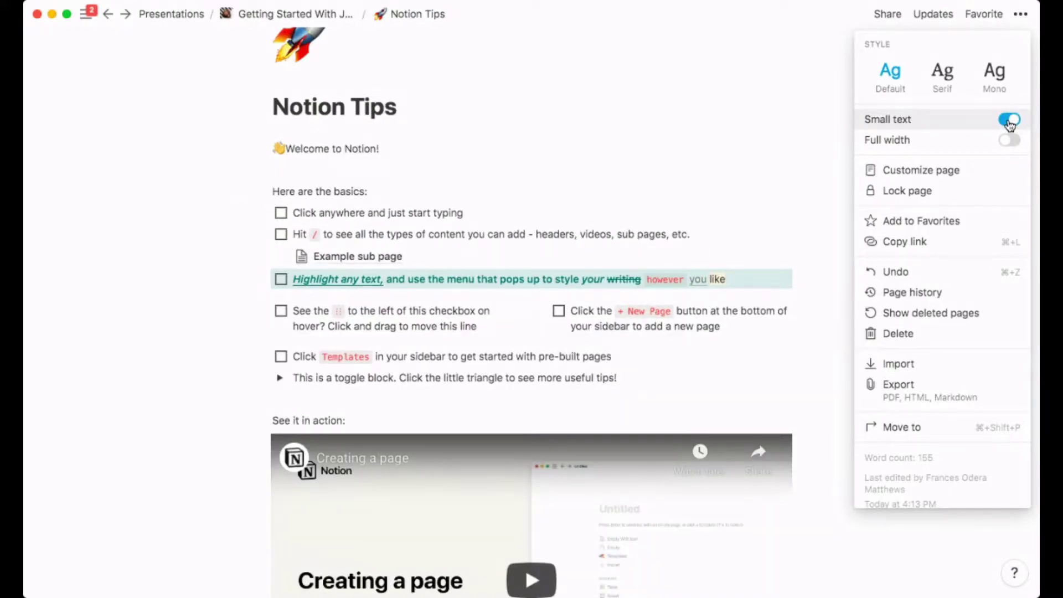
pyautogui.click(1009, 120)
# - Try the Mono font style on the page and set it to Serif
pyautogui.click(944, 81)
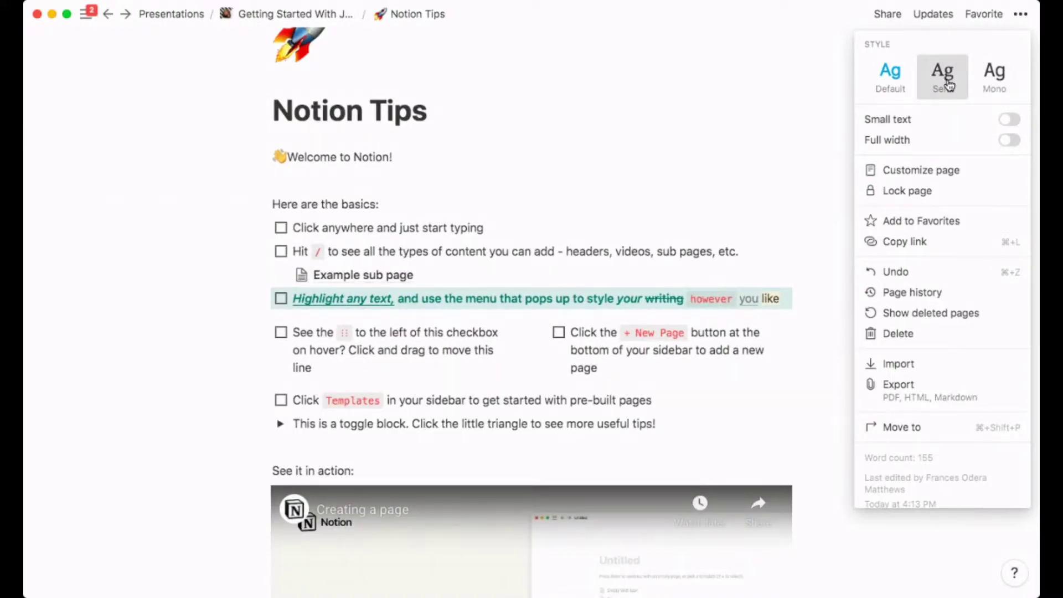
pyautogui.click(990, 91)
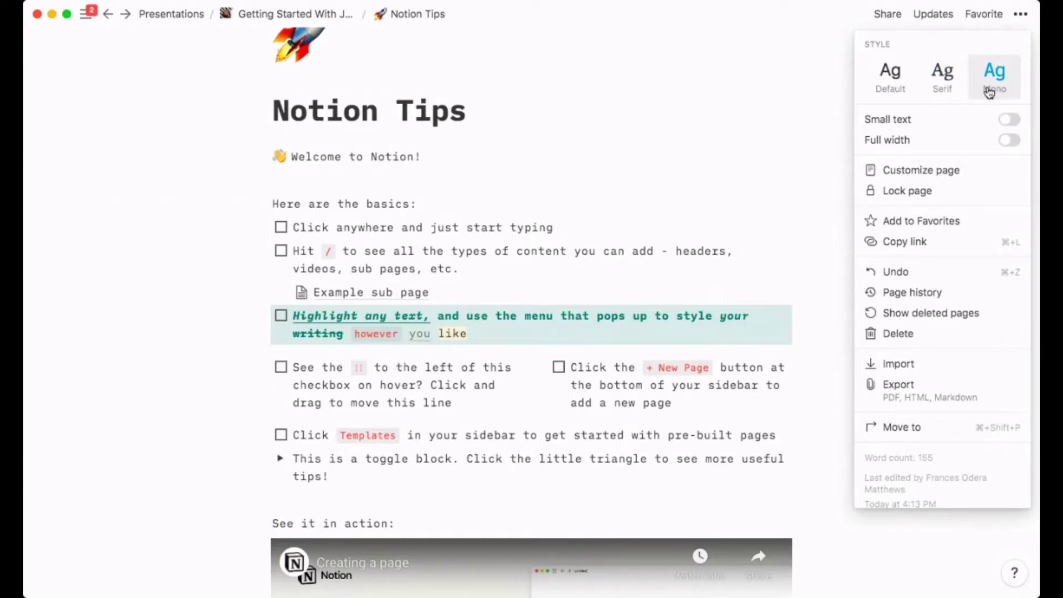
pyautogui.click(956, 82)
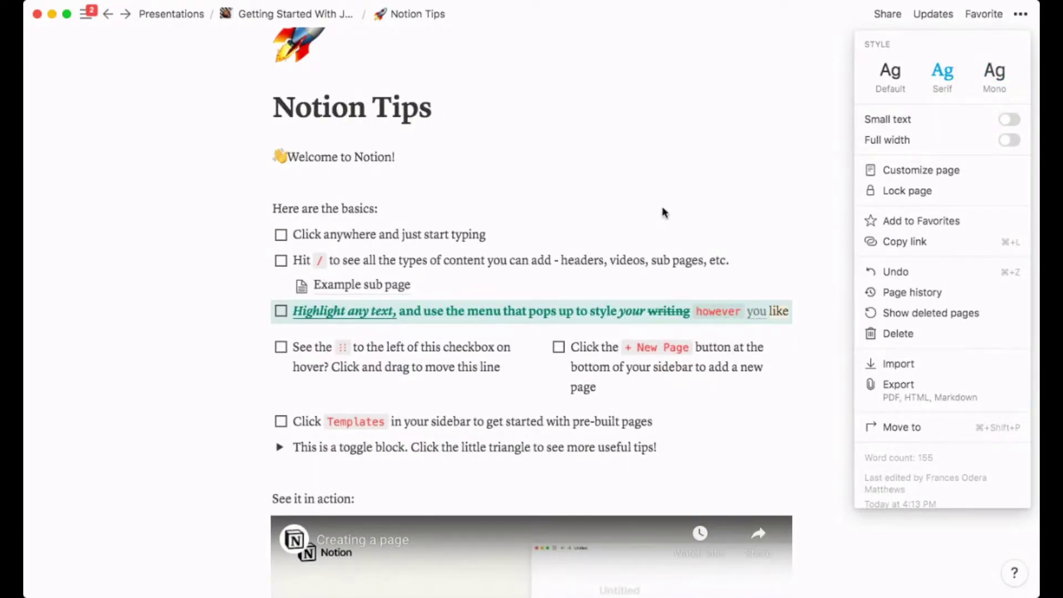
pyautogui.click(676, 227)
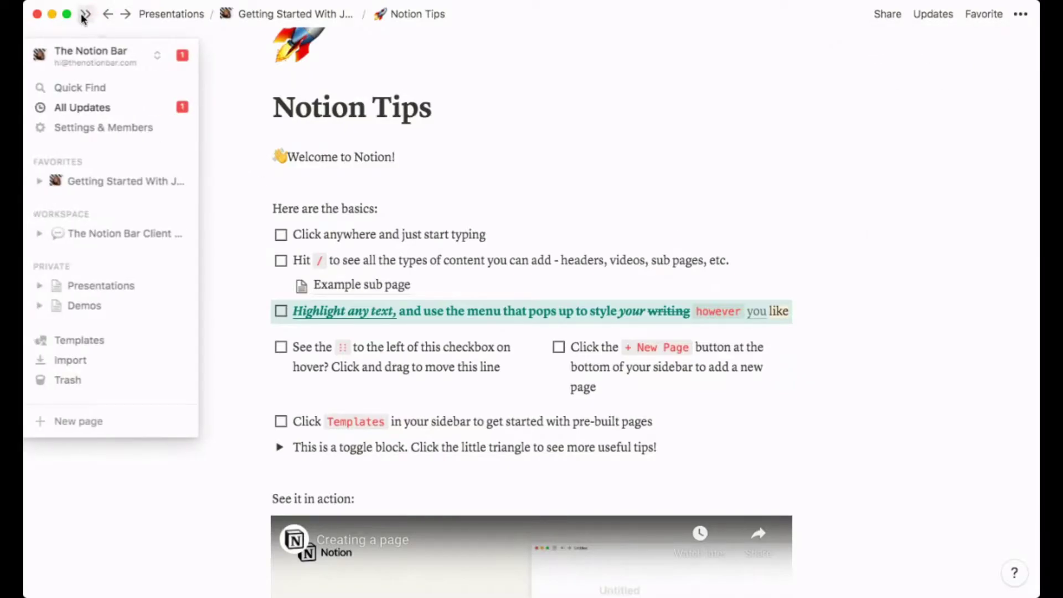
# - Keep the sidebar open and add the Notion Tips page to the favorites
pyautogui.click(86, 14)
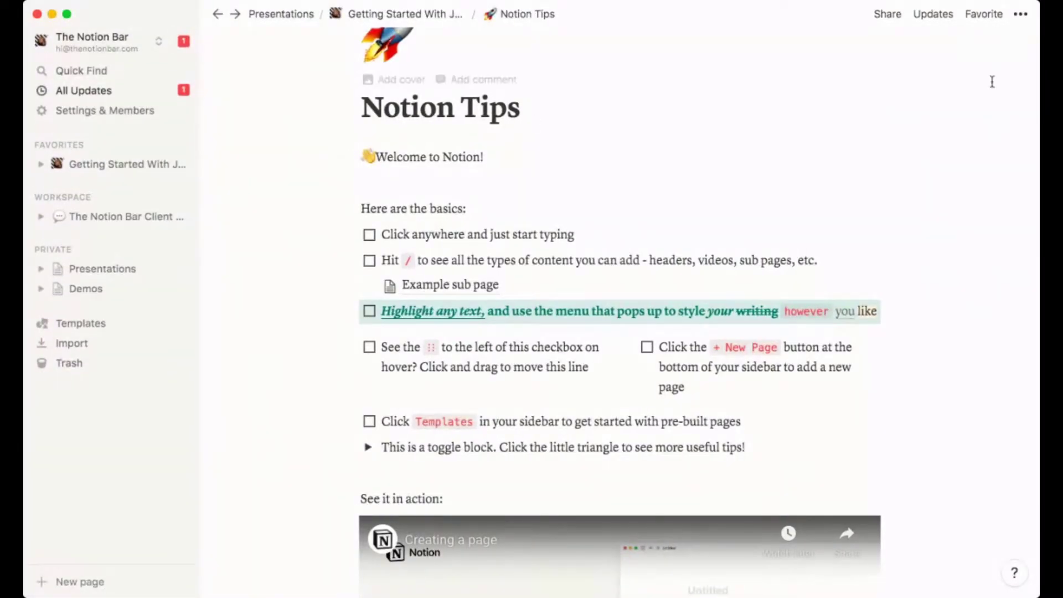
pyautogui.click(983, 13)
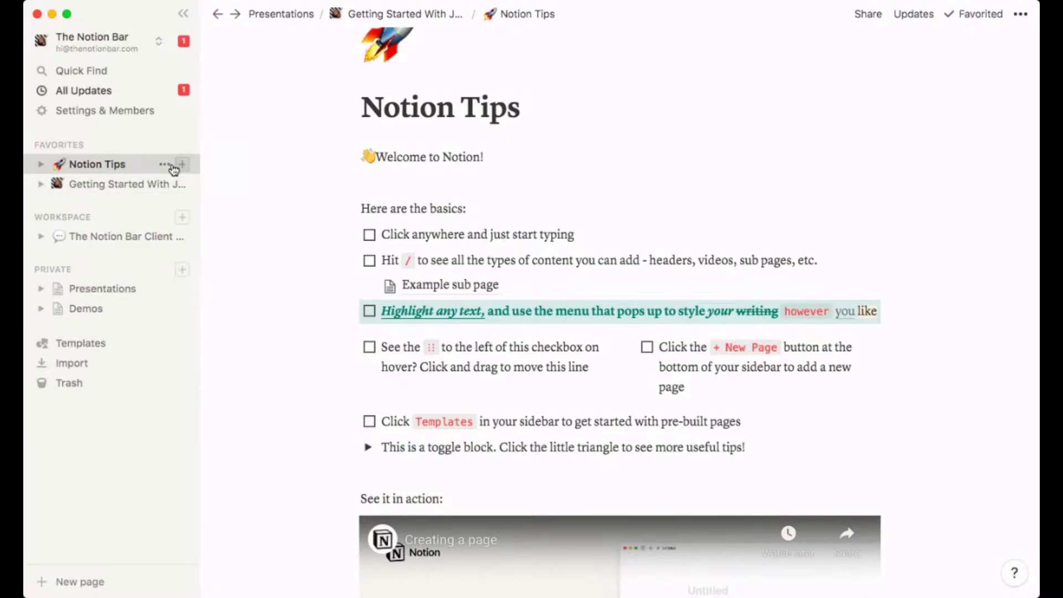
pyautogui.moveTo(140, 166)
pyautogui.mouseDown()
pyautogui.moveTo(135, 194)
pyautogui.moveTo(133, 168)
pyautogui.moveTo(147, 213)
pyautogui.moveTo(145, 166)
pyautogui.mouseUp()
# - Expand the "Getting Started With J..." favorite to view its nested pages and collapse it again
pyautogui.click(42, 185)
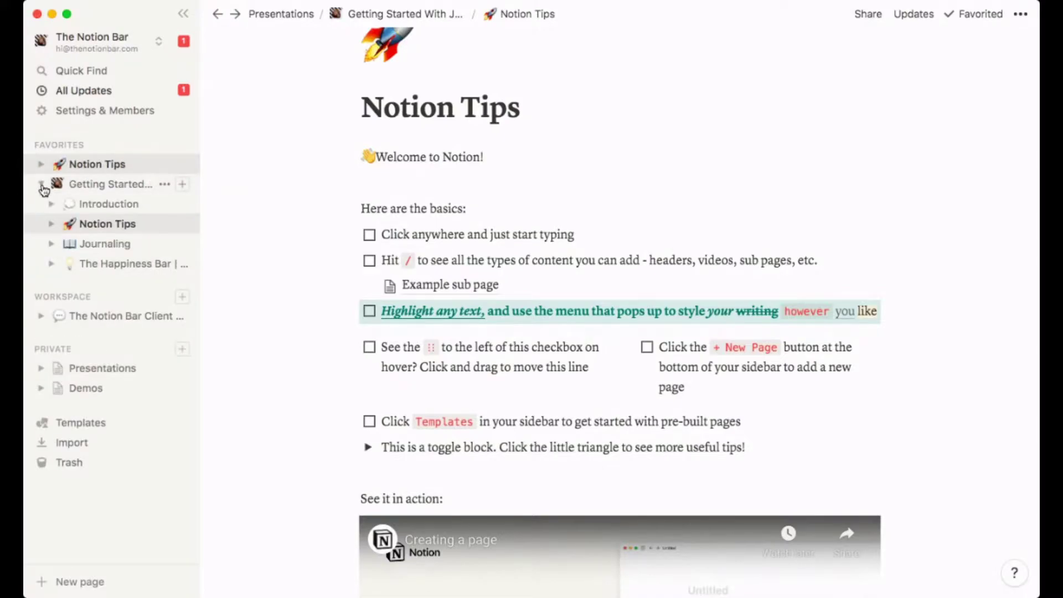
pyautogui.click(42, 186)
pyautogui.click(42, 186)
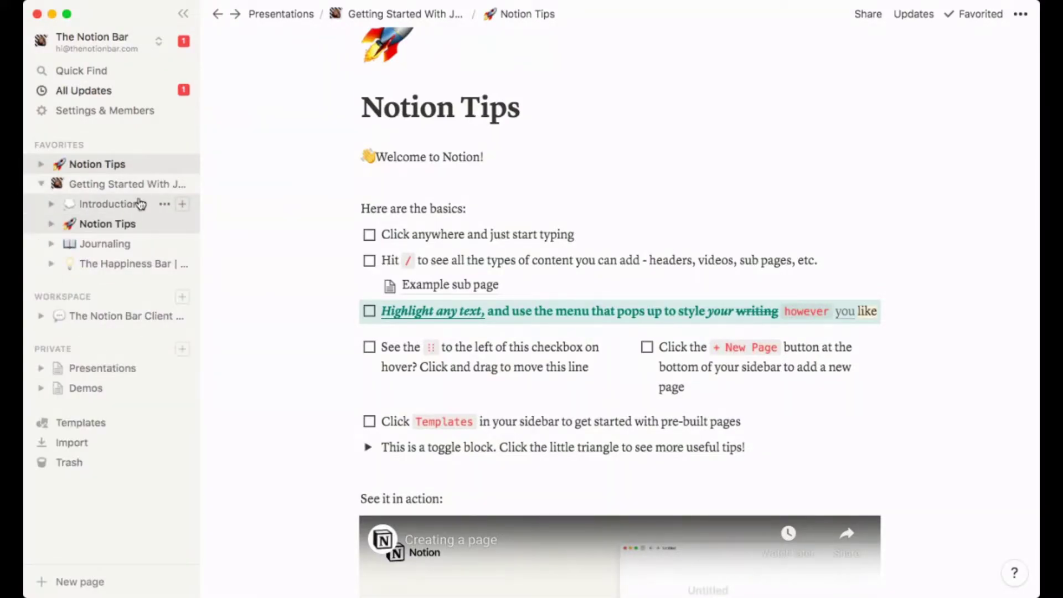
pyautogui.click(42, 186)
# - Browse the template collection, examining the Reading List template and the available categories, and close it
pyautogui.scroll(-3, 529, 246)
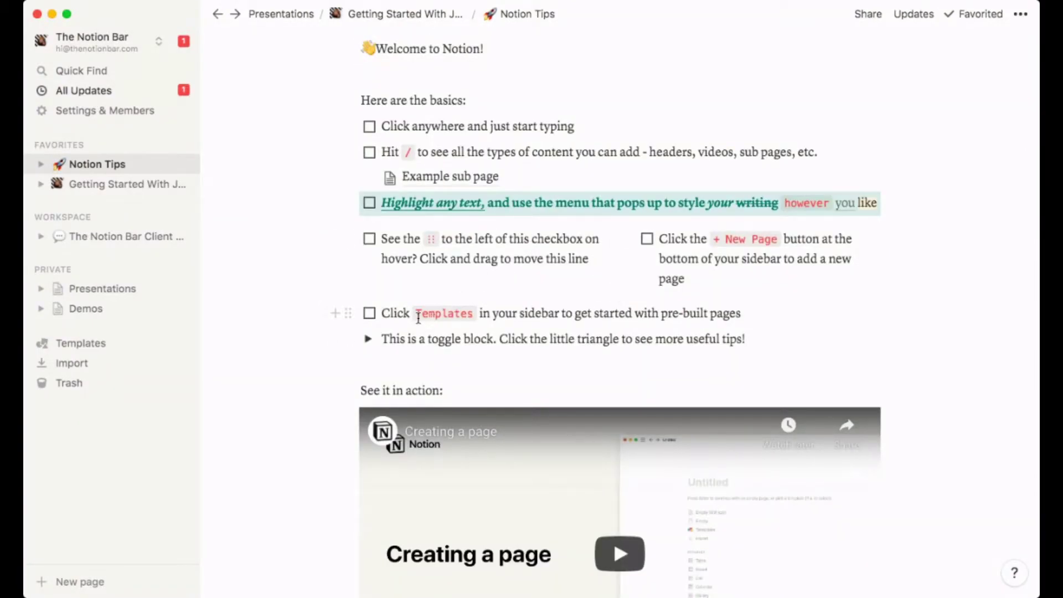
pyautogui.scroll(1, 418, 317)
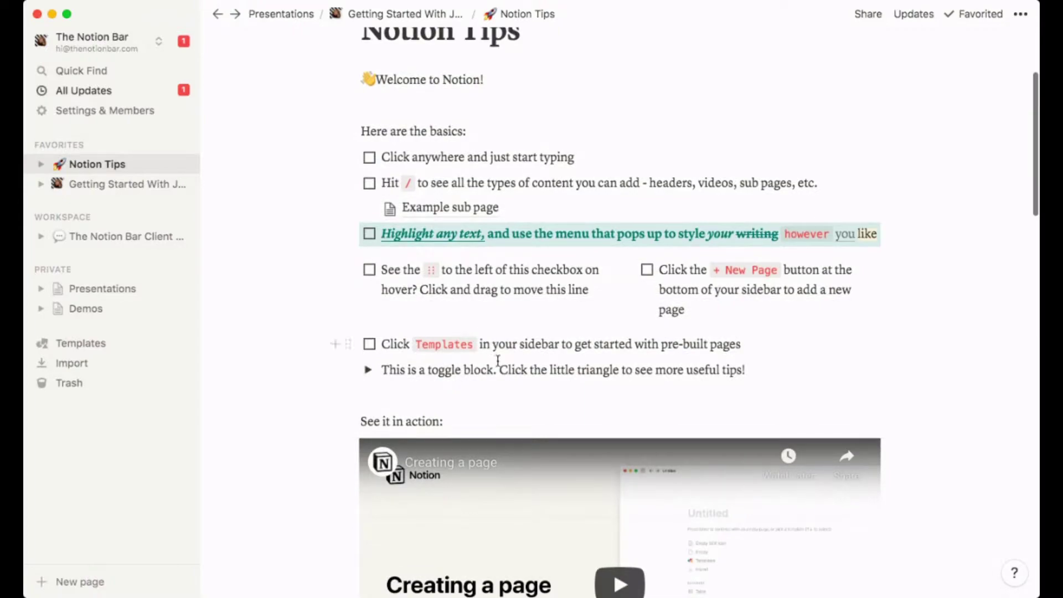
pyautogui.click(145, 344)
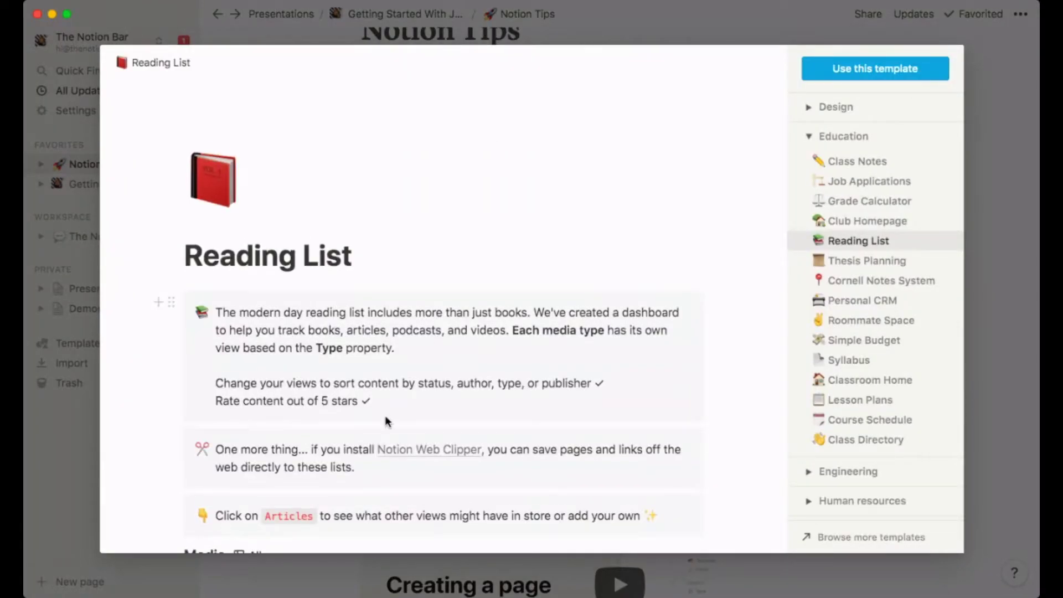
pyautogui.scroll(-15, 384, 416)
pyautogui.scroll(-5, 860, 226)
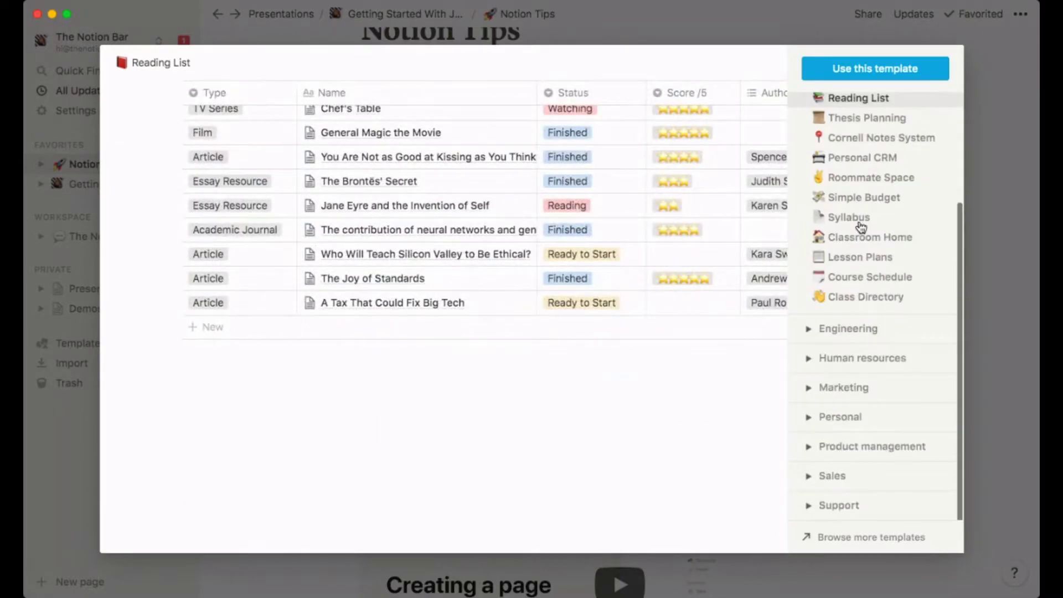
pyautogui.scroll(5, 860, 226)
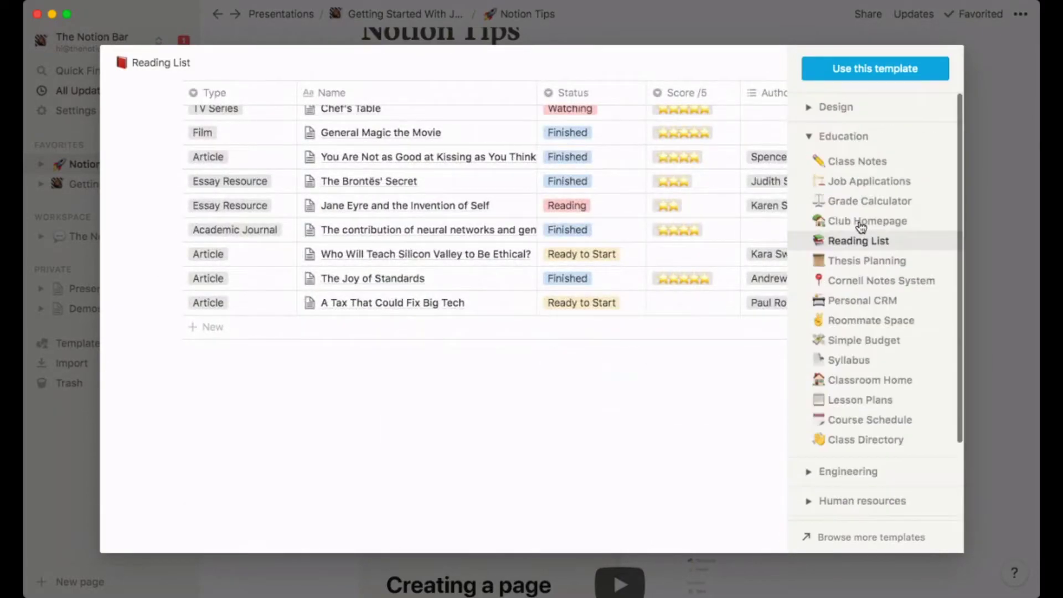
pyautogui.click(659, 28)
pyautogui.click(551, 303)
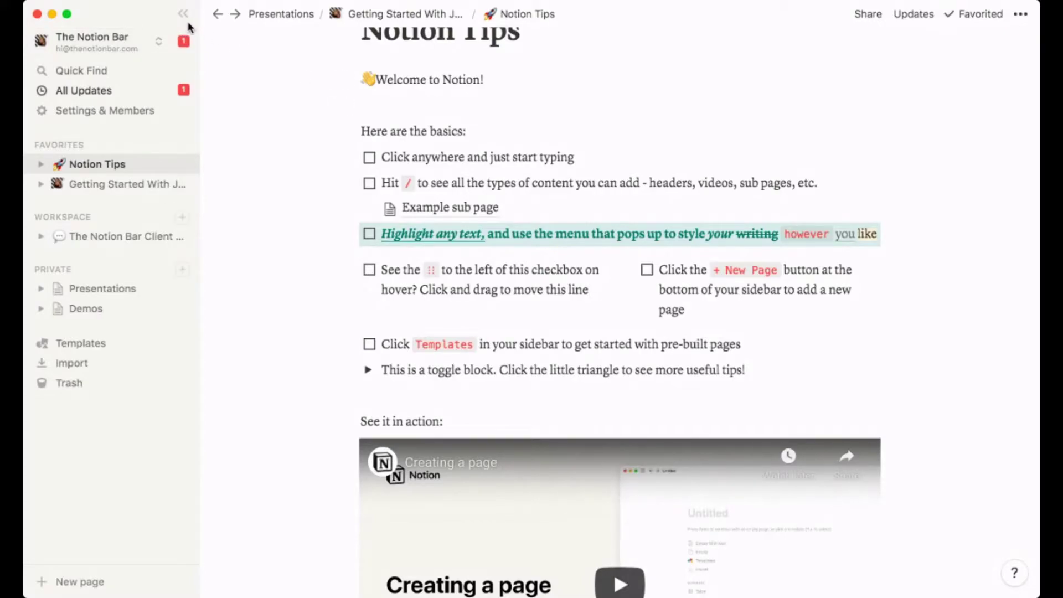
# - Hide the sidebar and expand the toggle block of useful tips below the checklist
pyautogui.click(183, 21)
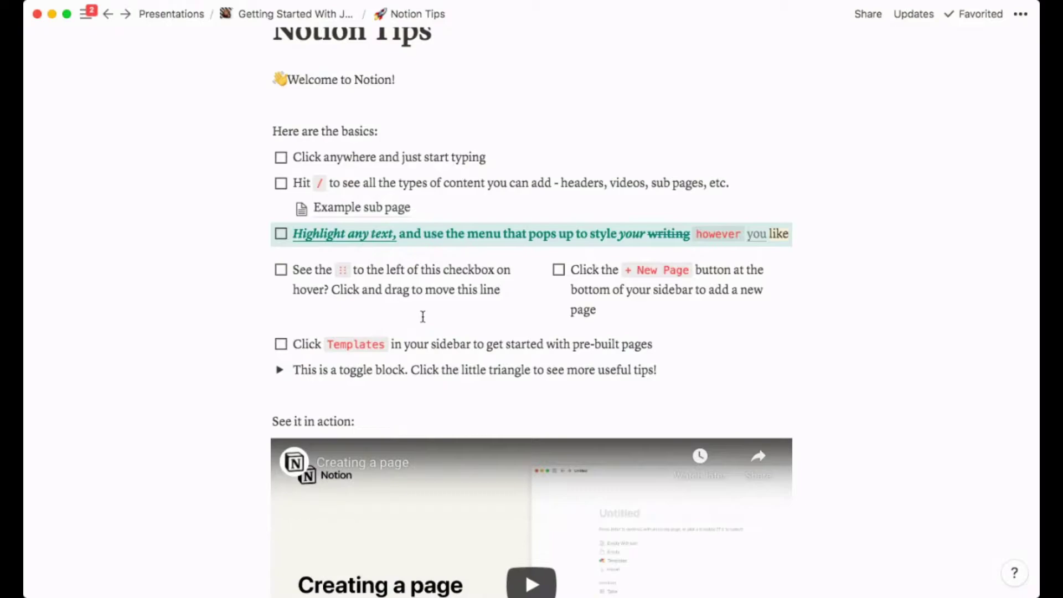
pyautogui.scroll(-15, 422, 317)
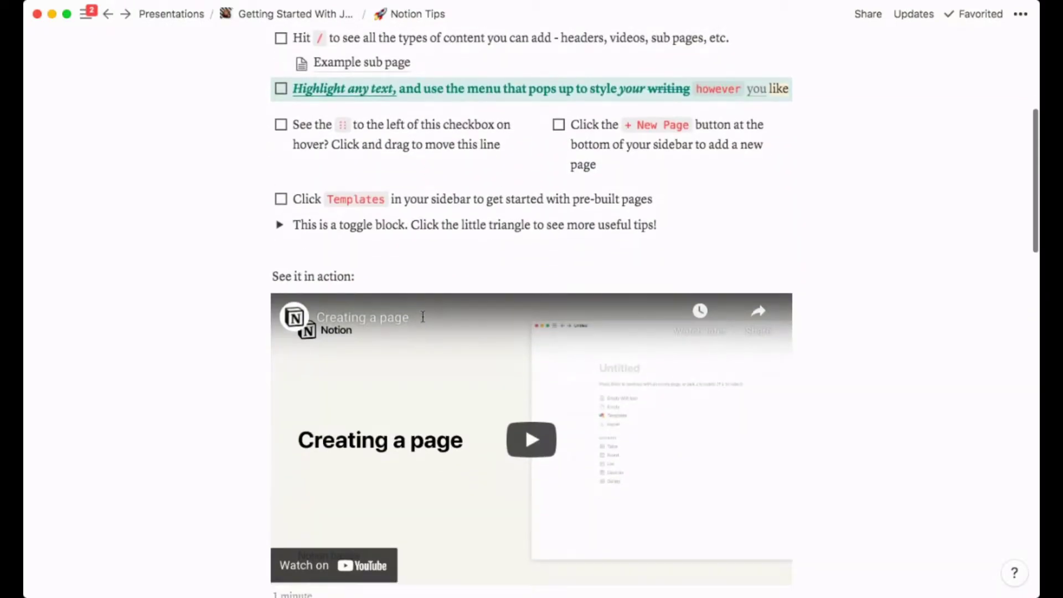
pyautogui.scroll(15, 422, 316)
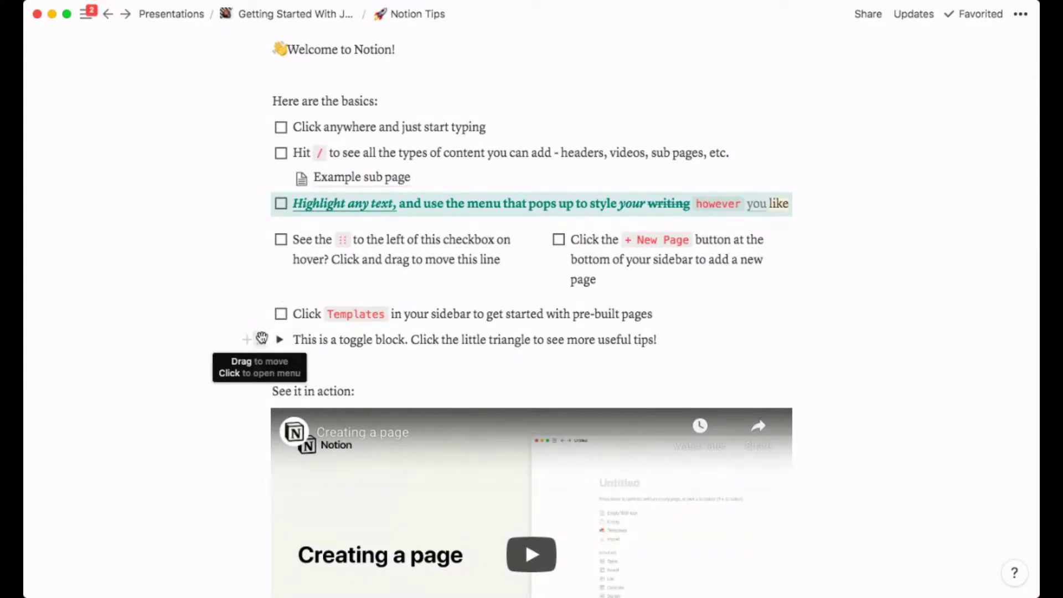
pyautogui.click(257, 340)
pyautogui.press('Escape')
pyautogui.click(280, 340)
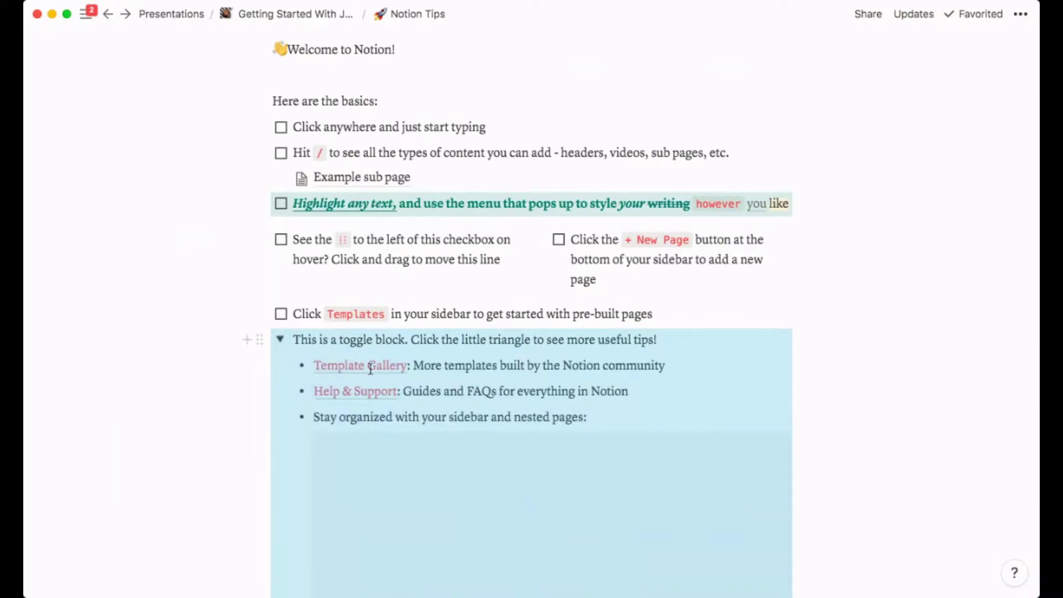
# - Look over the tips inside the toggle block and collapse it
pyautogui.scroll(-10, 479, 413)
pyautogui.scroll(7, 482, 414)
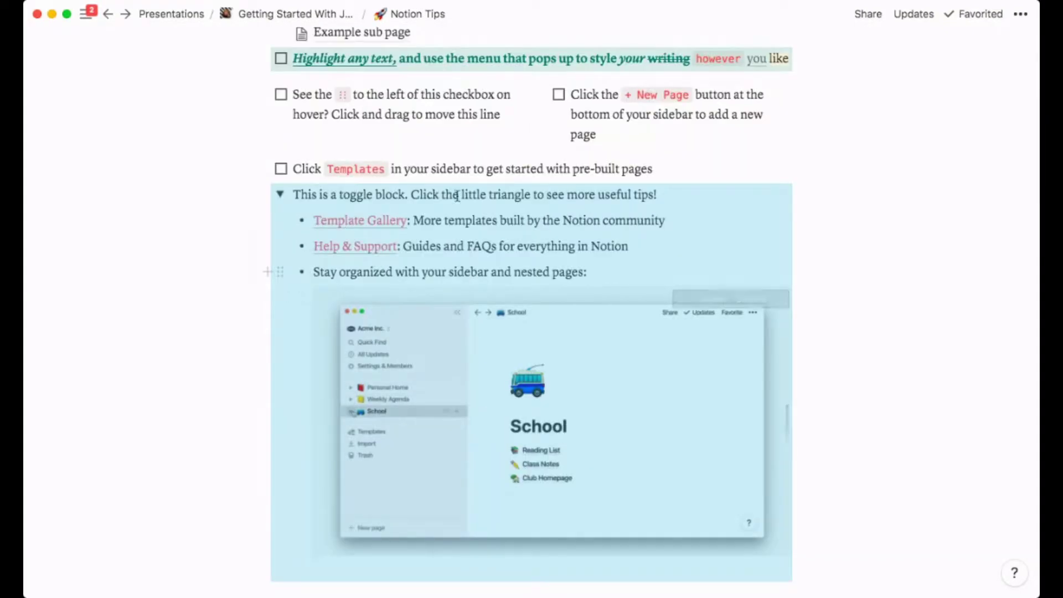
pyautogui.click(436, 198)
pyautogui.click(280, 194)
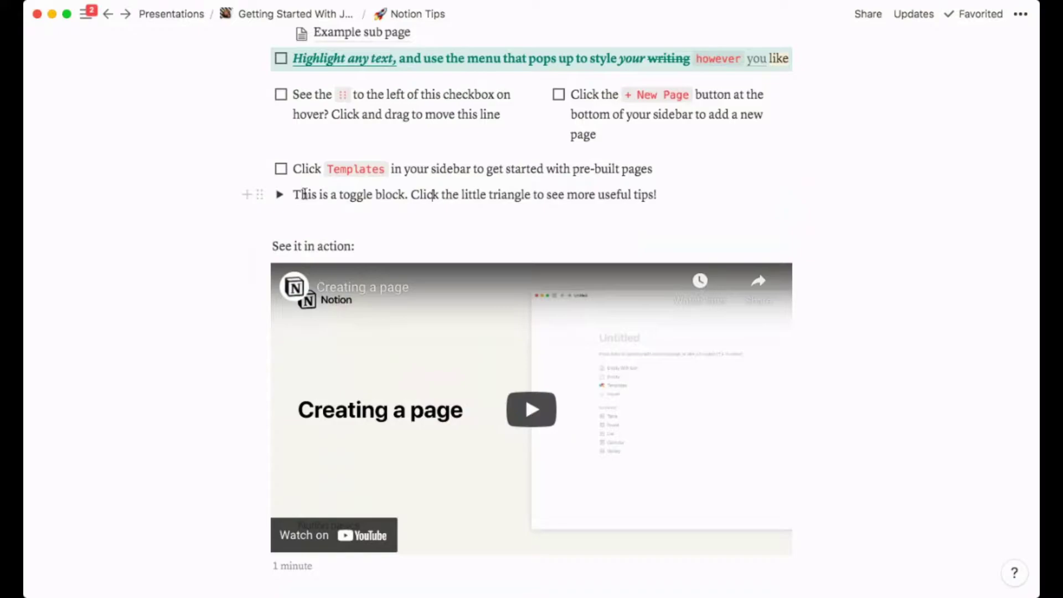
# - Look through the embedded tutorial videos under "See it in action" and return to the start of the Notion Tips page
pyautogui.scroll(-20, 347, 202)
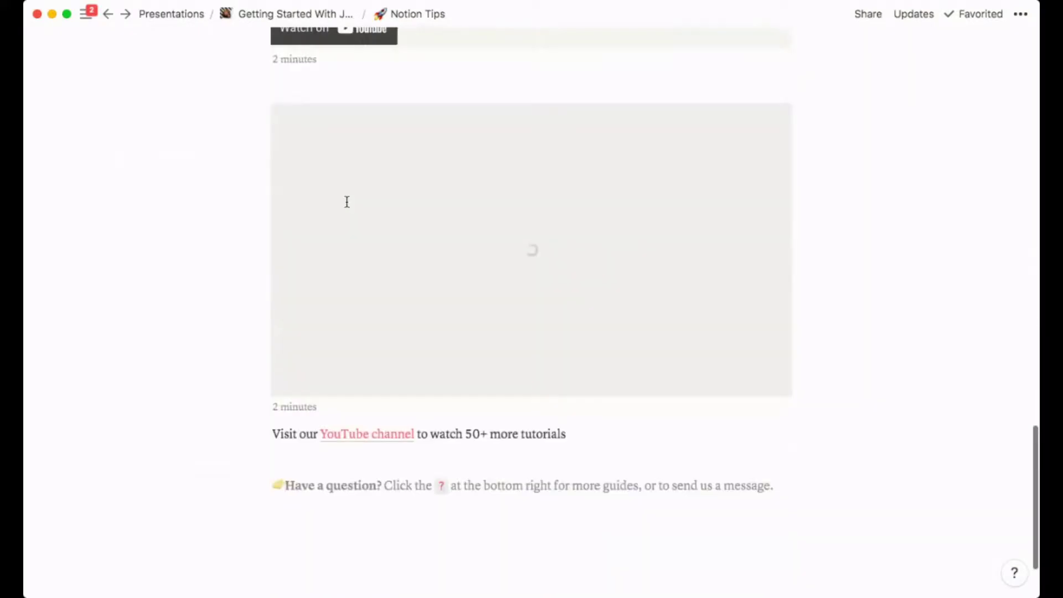
pyautogui.scroll(20, 347, 203)
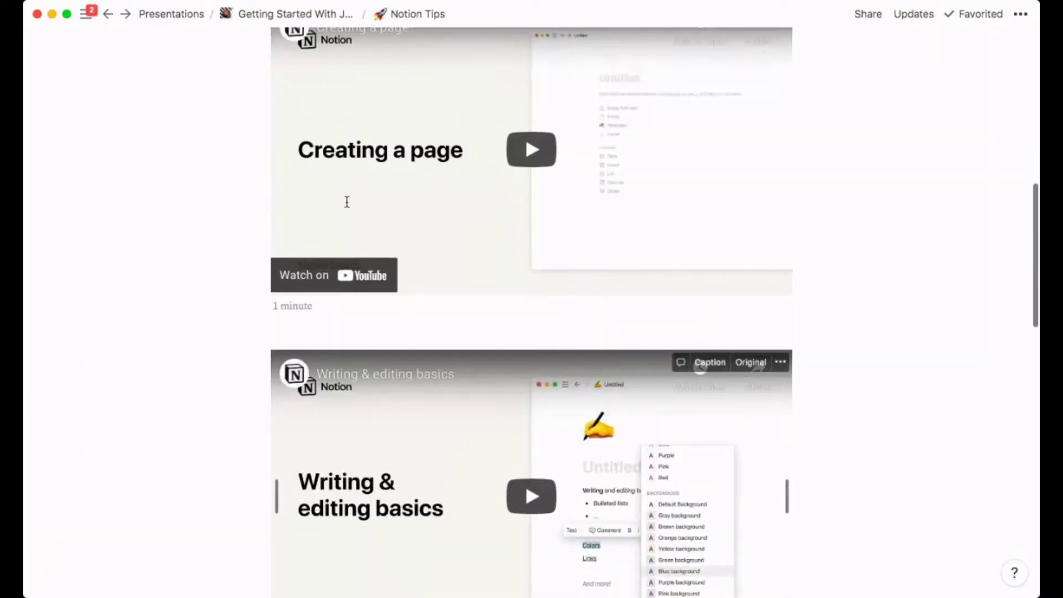
pyautogui.scroll(5, 346, 202)
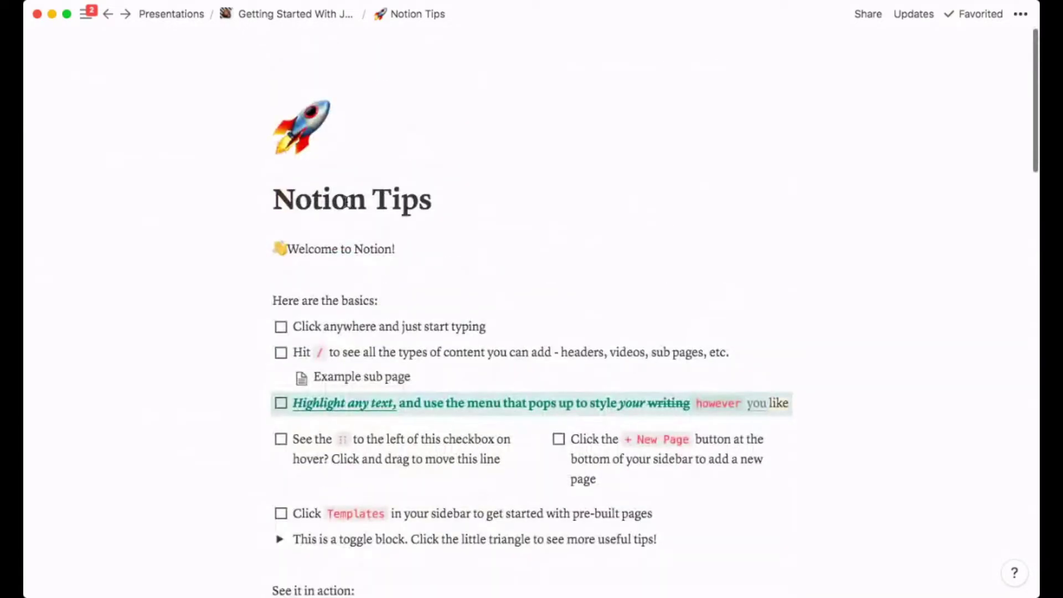
pyautogui.scroll(-7, 347, 200)
pyautogui.scroll(3, 346, 200)
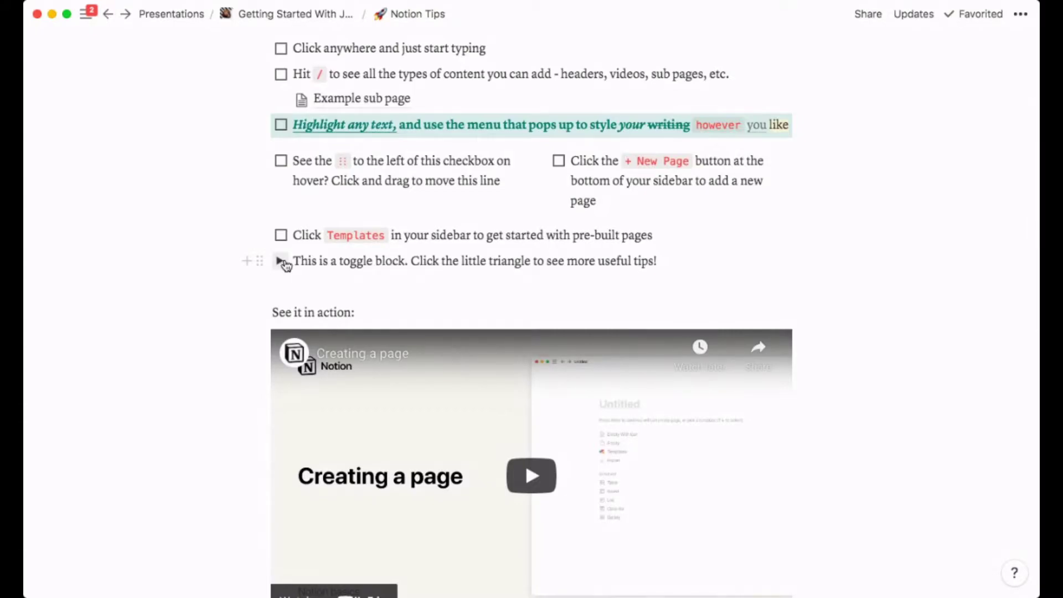
pyautogui.scroll(-10, 366, 241)
pyautogui.scroll(10, 366, 240)
pyautogui.scroll(-8, 366, 241)
pyautogui.scroll(-6, 366, 240)
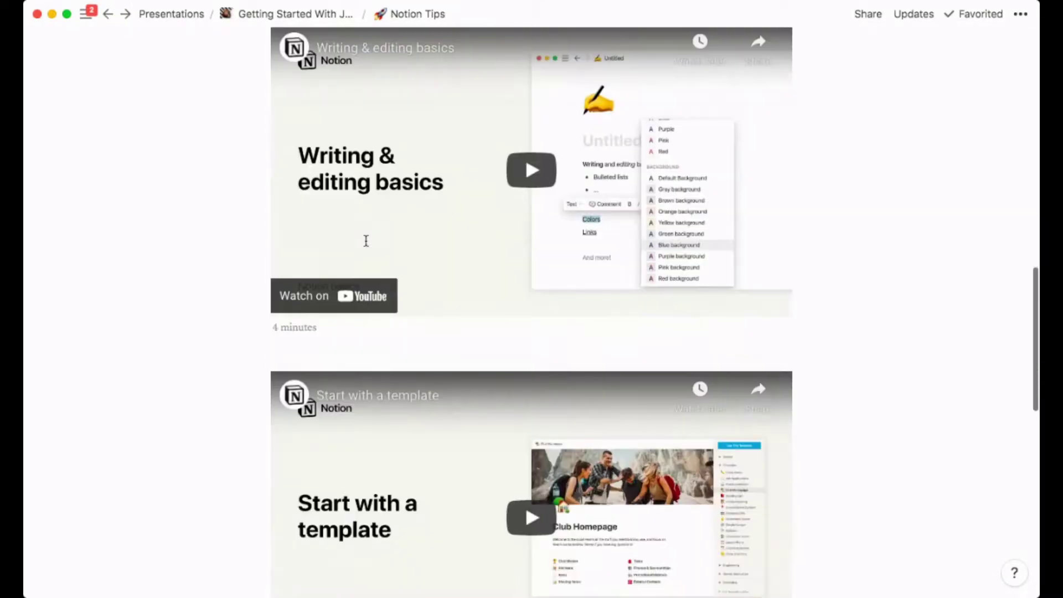
pyautogui.scroll(-8, 366, 240)
pyautogui.scroll(7, 366, 241)
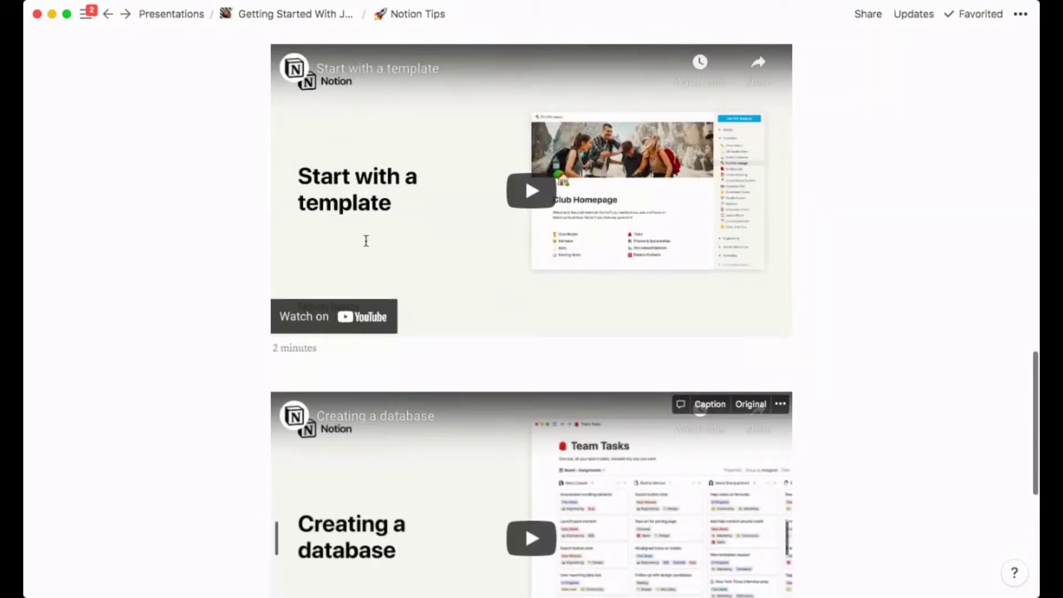
pyautogui.scroll(8, 366, 240)
pyautogui.scroll(-3, 366, 240)
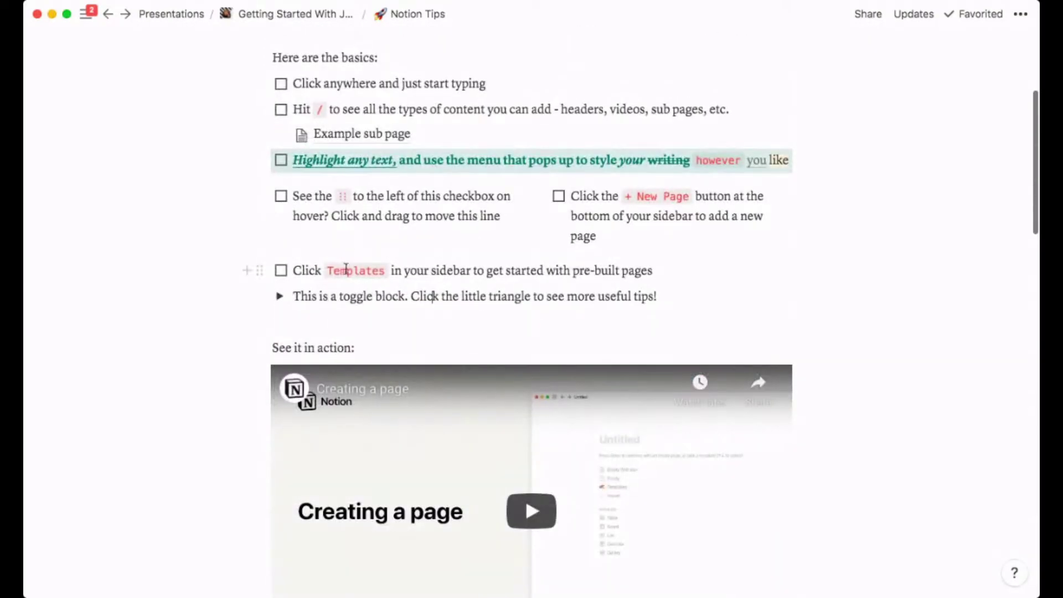
pyautogui.scroll(1, 361, 270)
pyautogui.scroll(8, 362, 269)
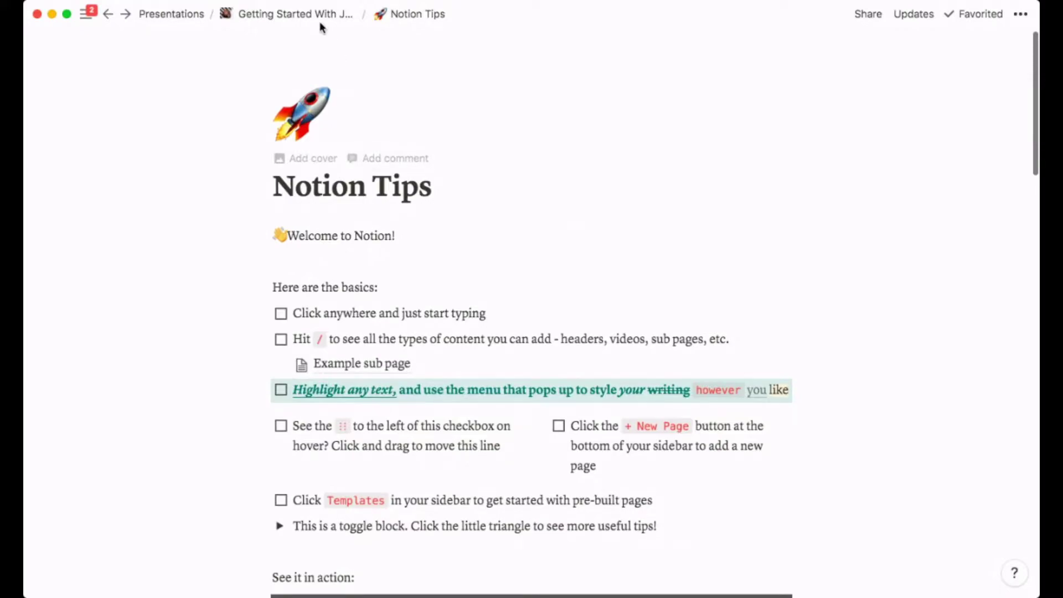
# - Open the parent page "Getting Started With Journaling in Notion" and look over its agenda and links
pyautogui.click(318, 19)
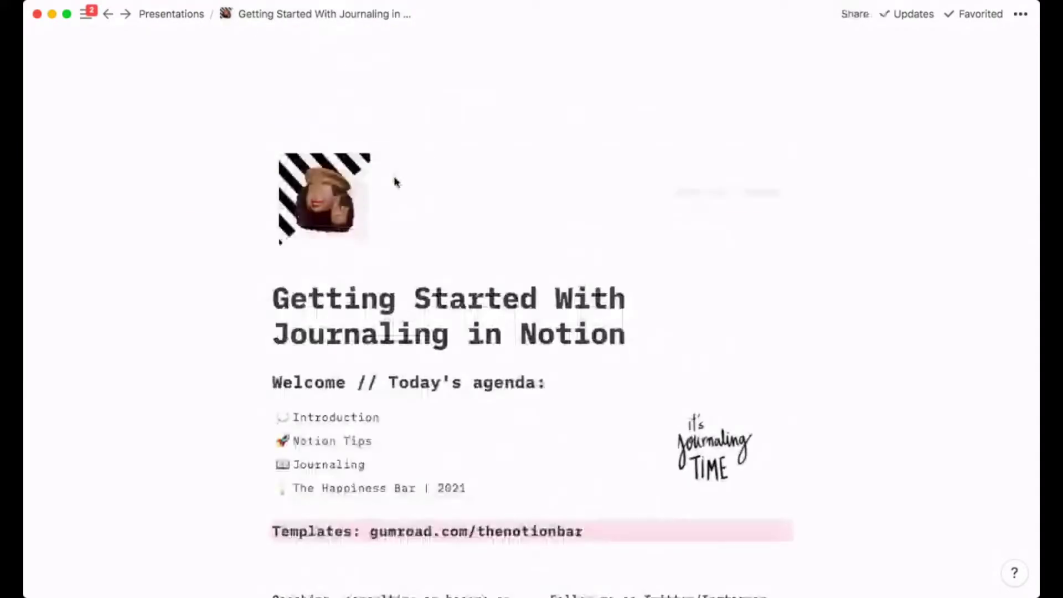
pyautogui.scroll(-5, 437, 311)
pyautogui.scroll(3, 437, 311)
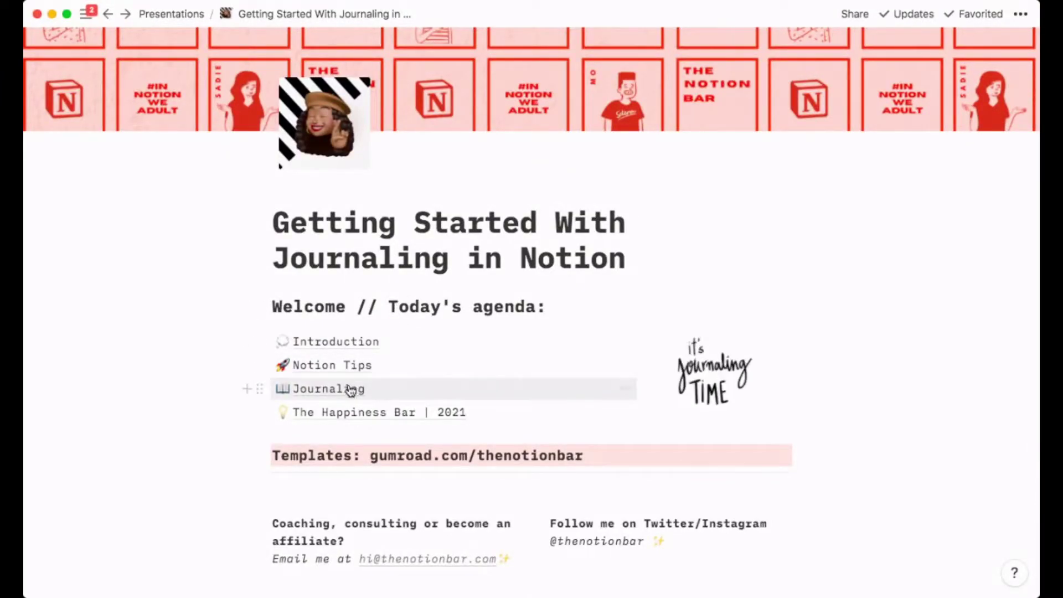
pyautogui.scroll(-3, 357, 390)
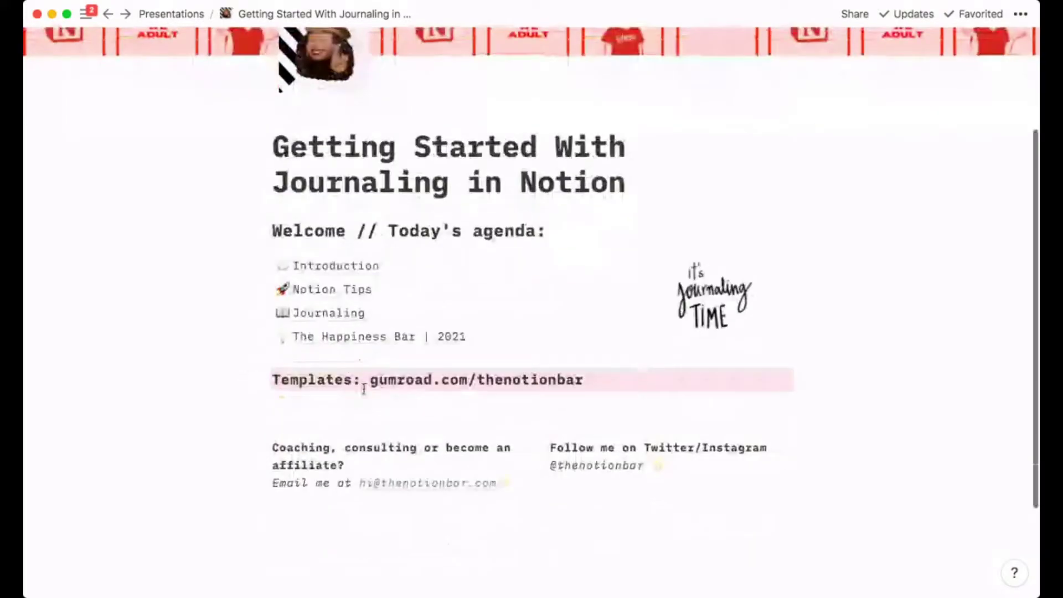
pyautogui.scroll(5, 533, 149)
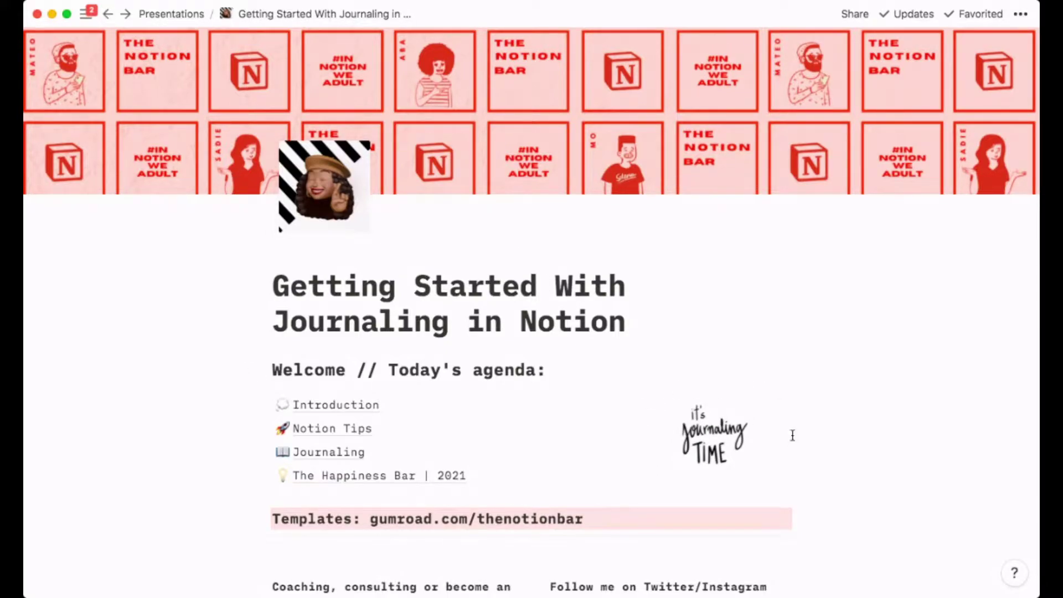
# - Narrow the agenda column beside the "it's journaling time" image and widen it back to its former width
pyautogui.moveTo(651, 451); pyautogui.dragTo(598, 432)
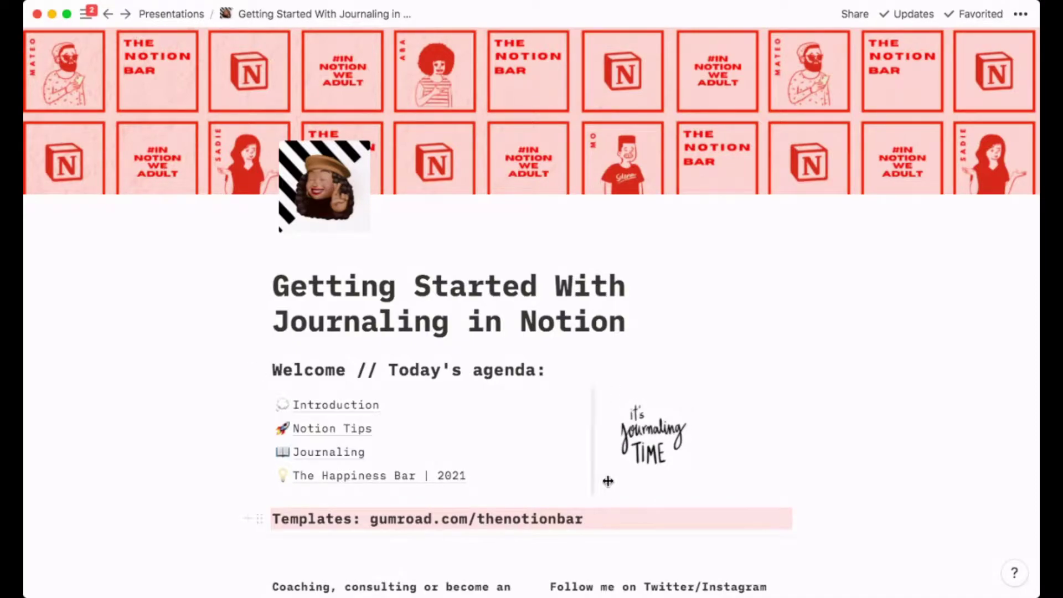
pyautogui.moveTo(595, 474); pyautogui.dragTo(657, 475)
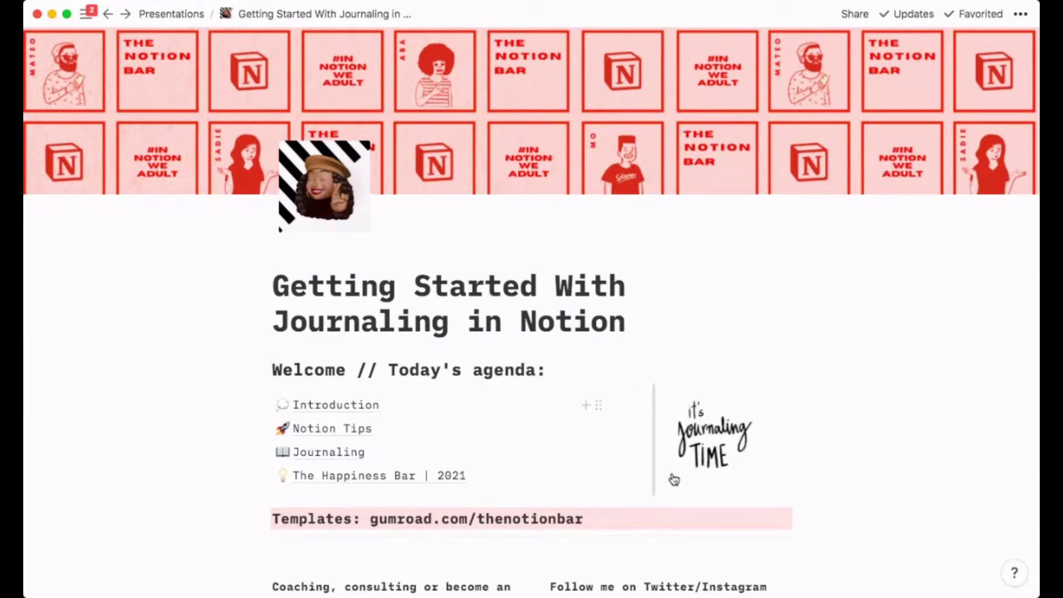
# - Open the Journaling page and insert an inline table titled "My Journal" under the "Creating a Database + Page Templates" heading
pyautogui.click(396, 452)
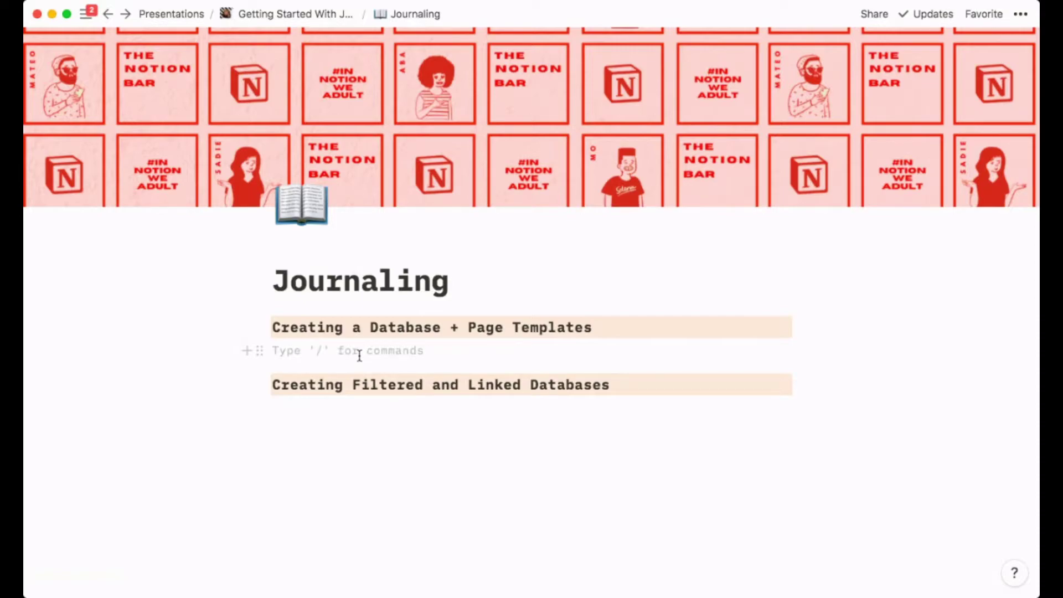
pyautogui.write('/')
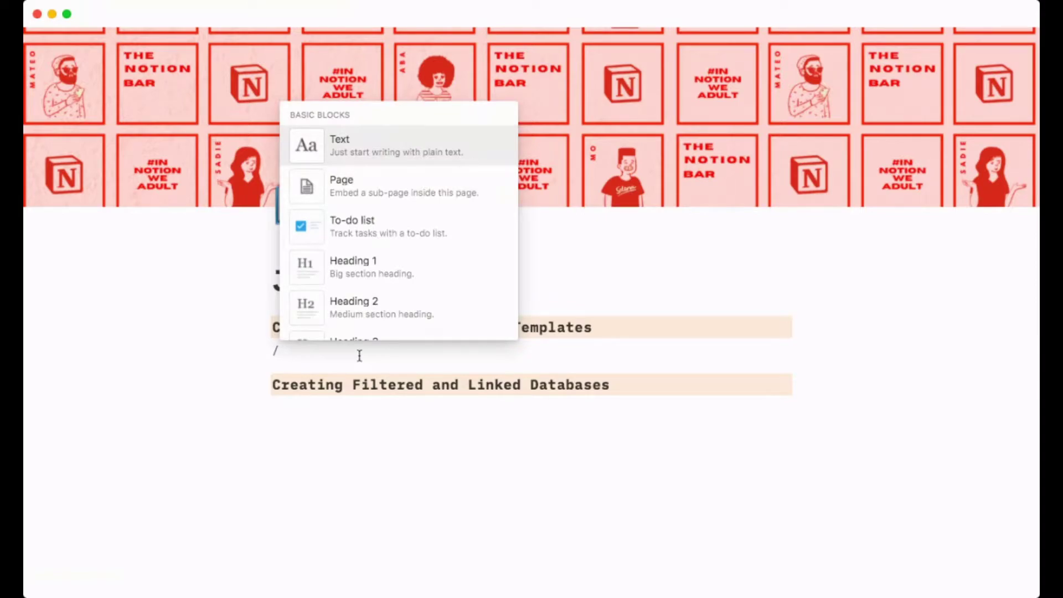
pyautogui.scroll(-3, 429, 224)
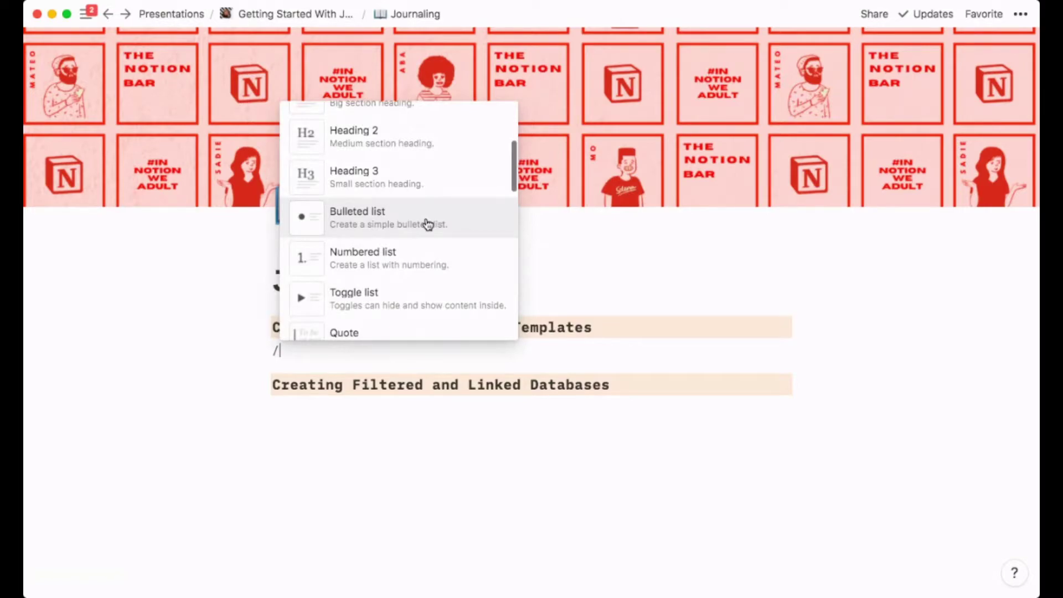
pyautogui.scroll(-5, 429, 224)
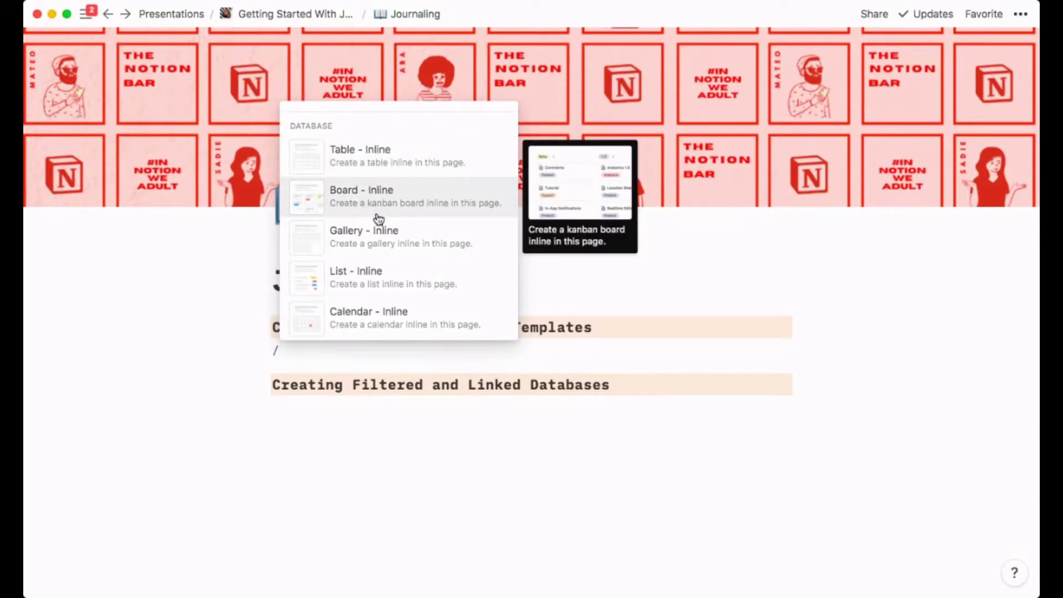
pyautogui.scroll(-4, 366, 293)
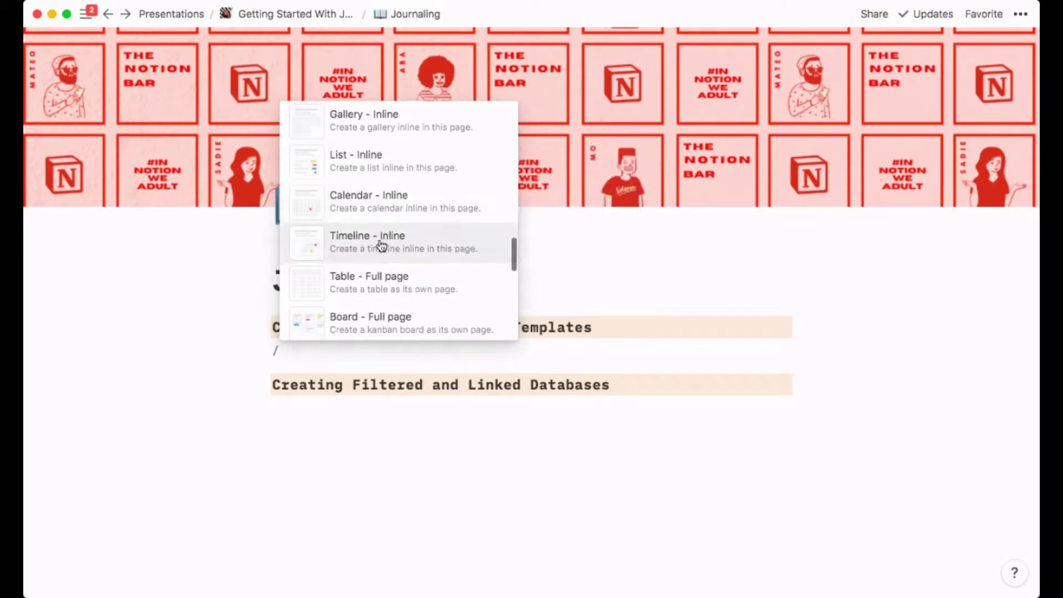
pyautogui.scroll(-2, 377, 265)
pyautogui.scroll(-3, 376, 271)
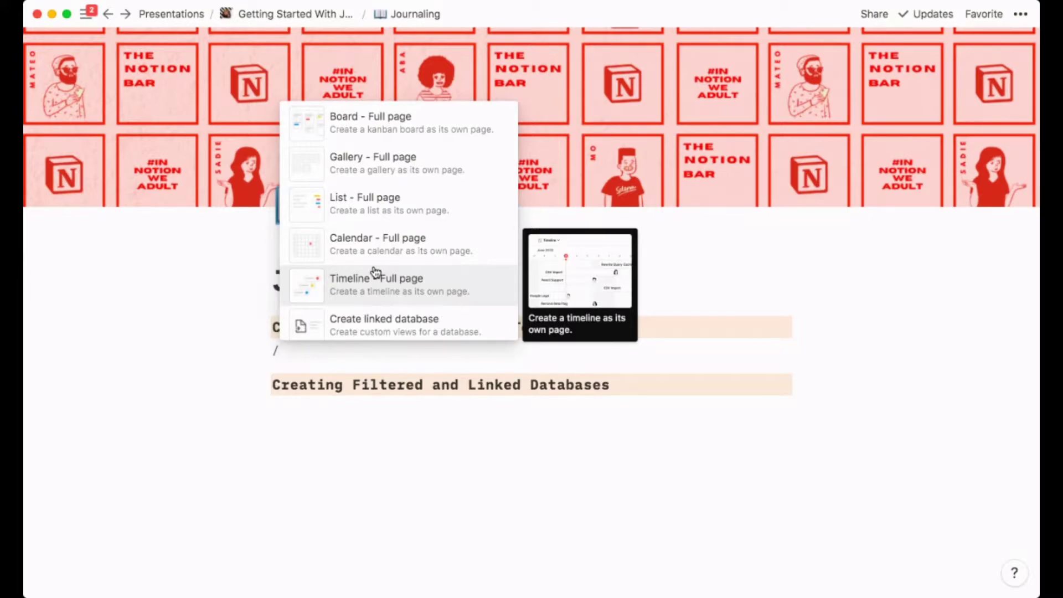
pyautogui.write('tabl')
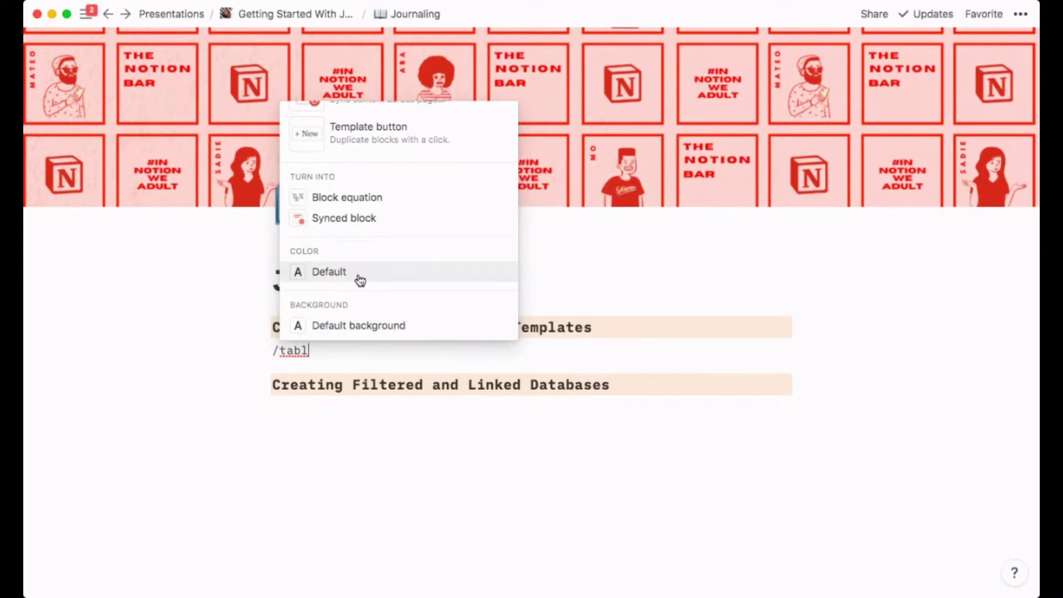
pyautogui.scroll(10, 360, 279)
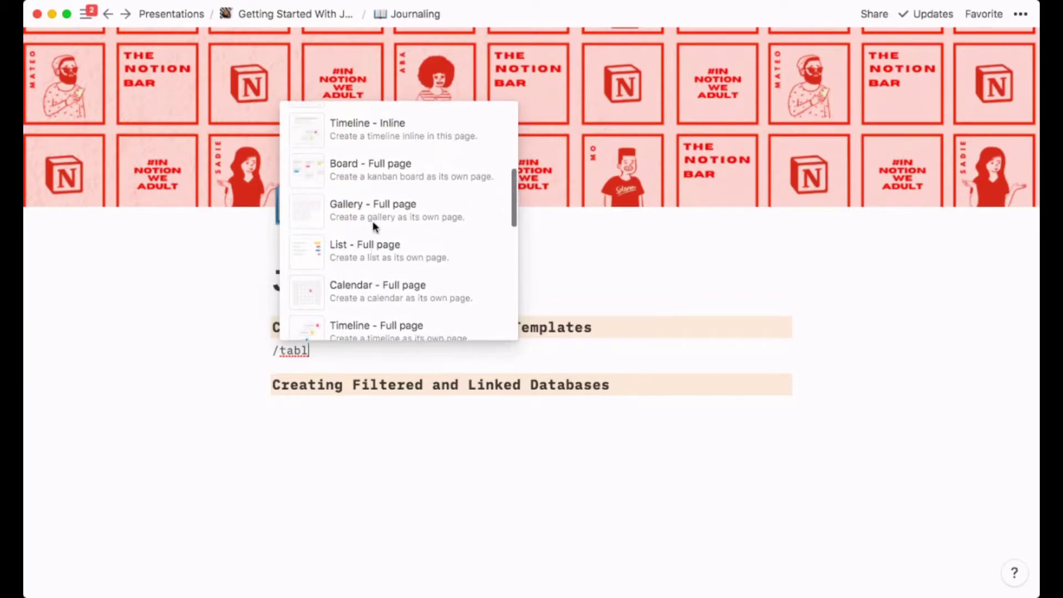
pyautogui.scroll(4, 374, 227)
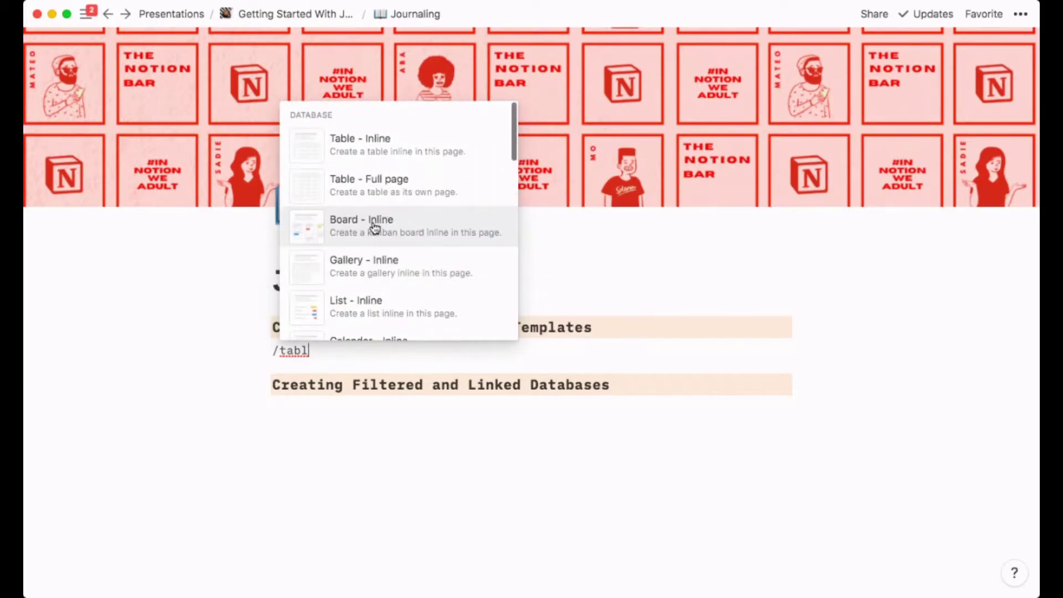
pyautogui.click(387, 149)
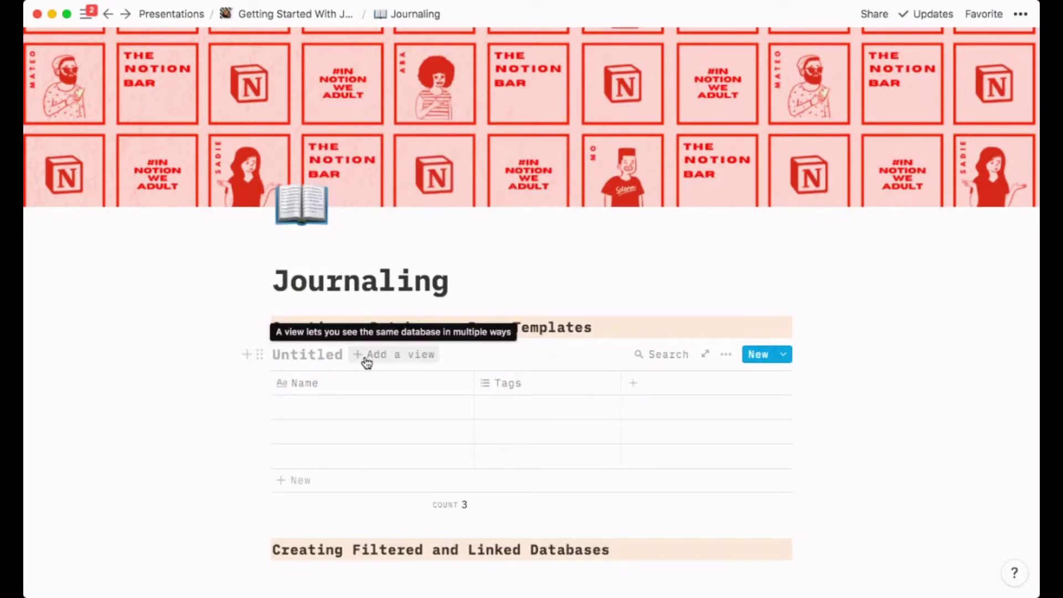
pyautogui.write('My Journal')
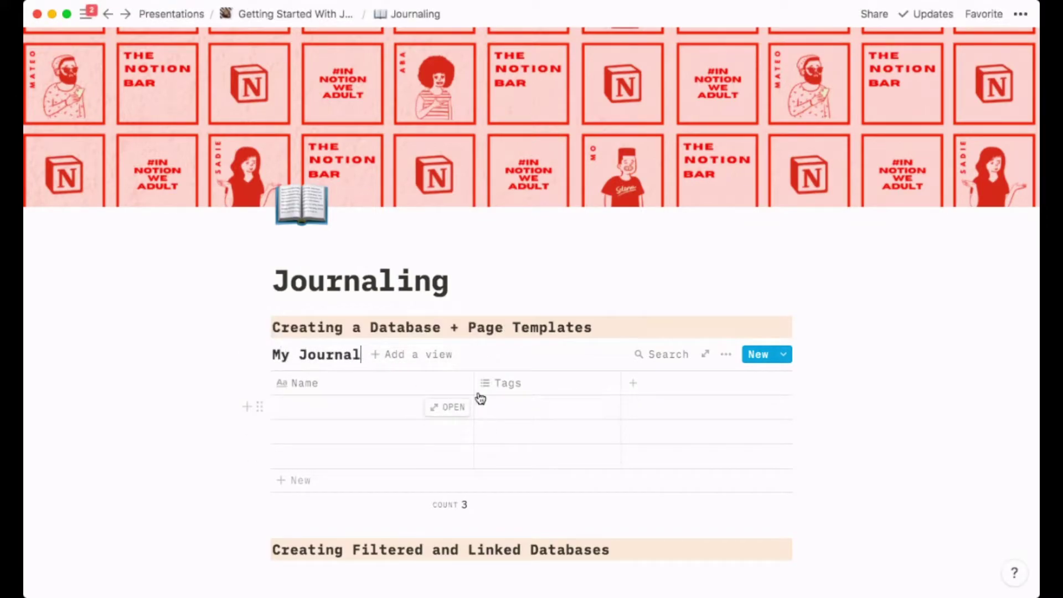
# - Add a third column to the My Journal table and adjust the Name column to a moderately narrower width
pyautogui.moveTo(473, 387); pyautogui.dragTo(381, 390)
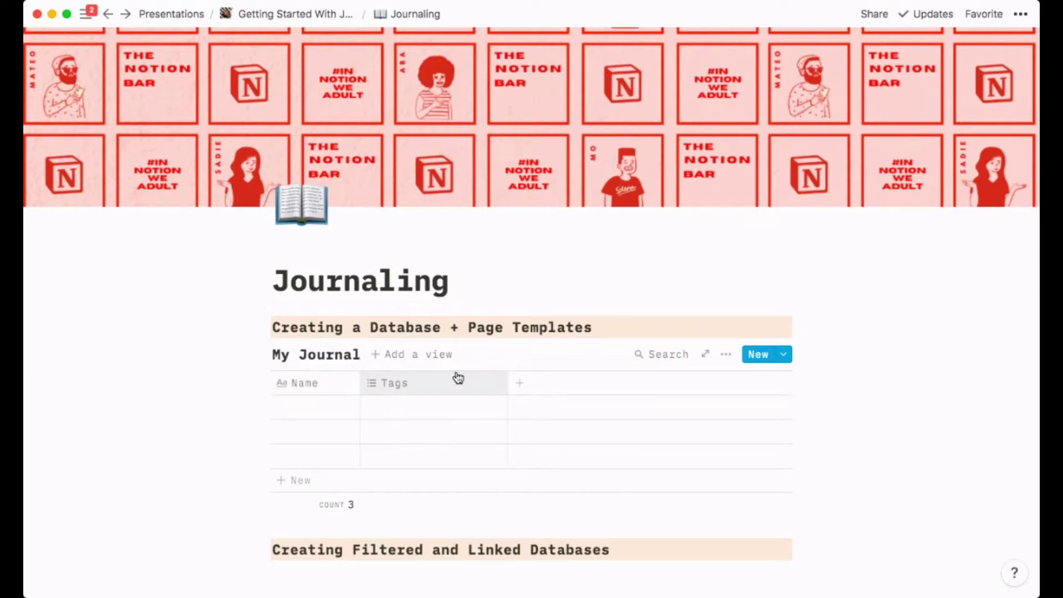
pyautogui.click(519, 383)
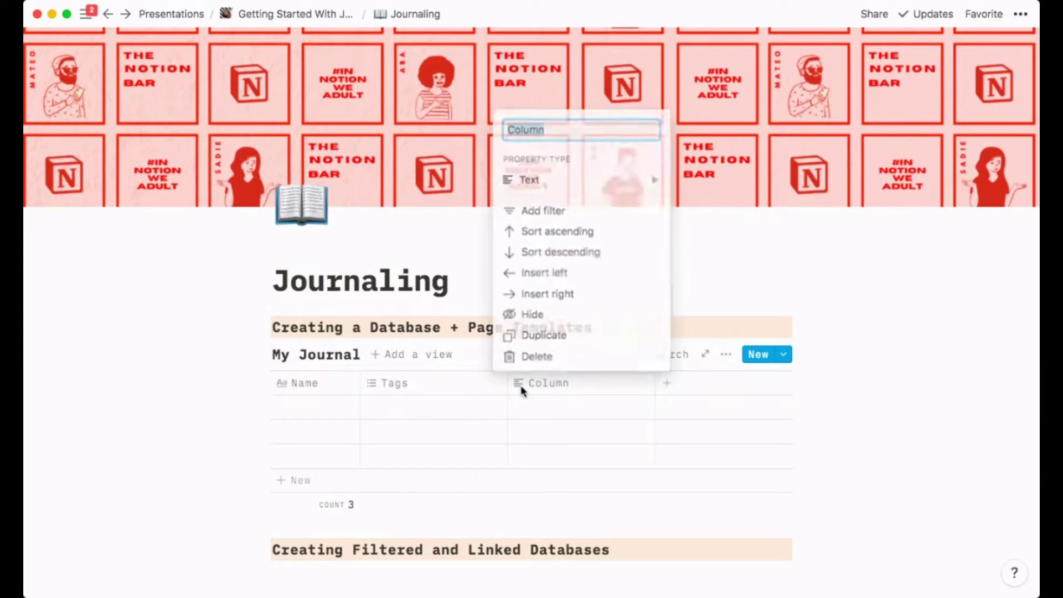
pyautogui.click(334, 383)
pyautogui.moveTo(359, 383); pyautogui.dragTo(411, 383)
# - Rename the Name column of the My Journal table to "Journal Title"
pyautogui.click(361, 387)
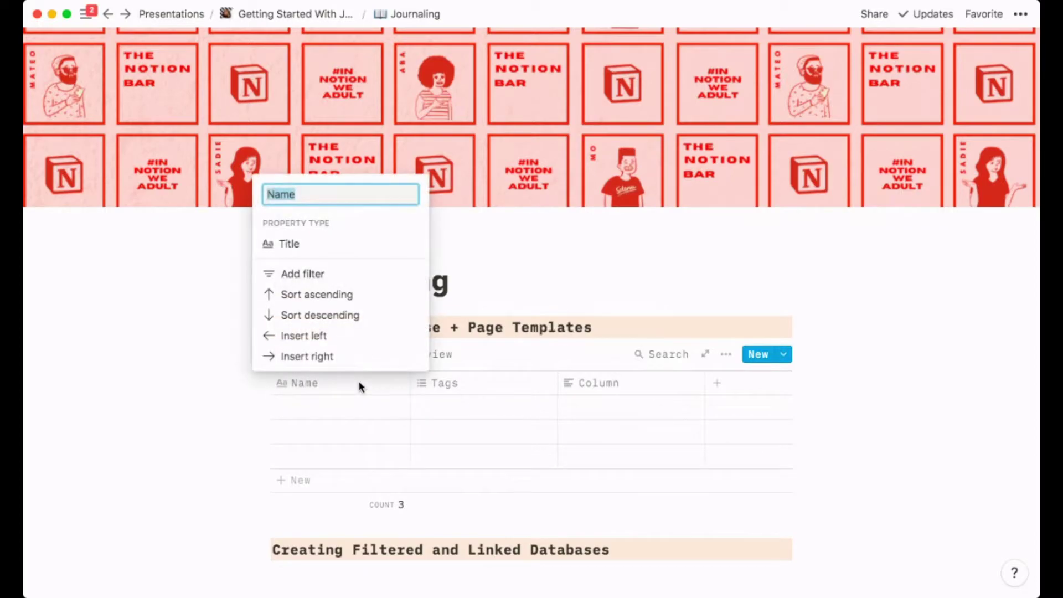
pyautogui.write('Journal Titl')
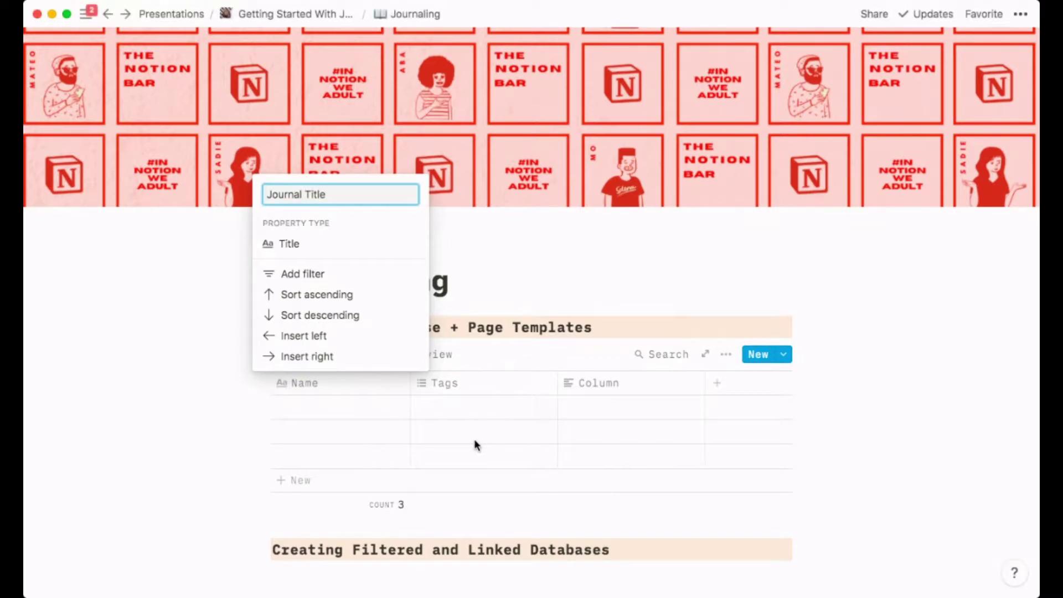
pyautogui.click(468, 399)
# - Rename the Tags column of the My Journal table to "Mood"
pyautogui.click(467, 382)
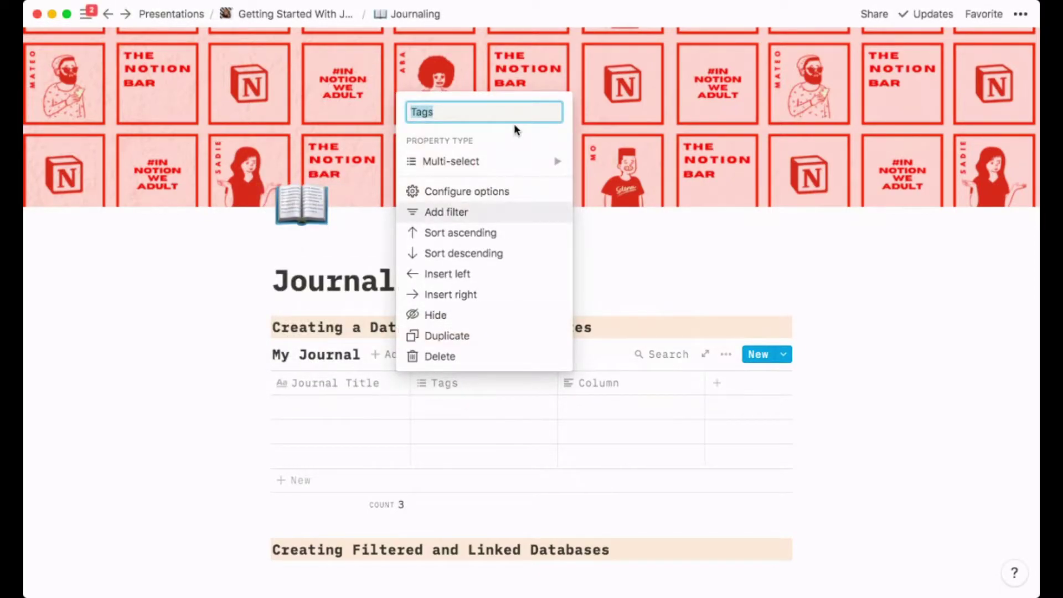
pyautogui.write('Mood')
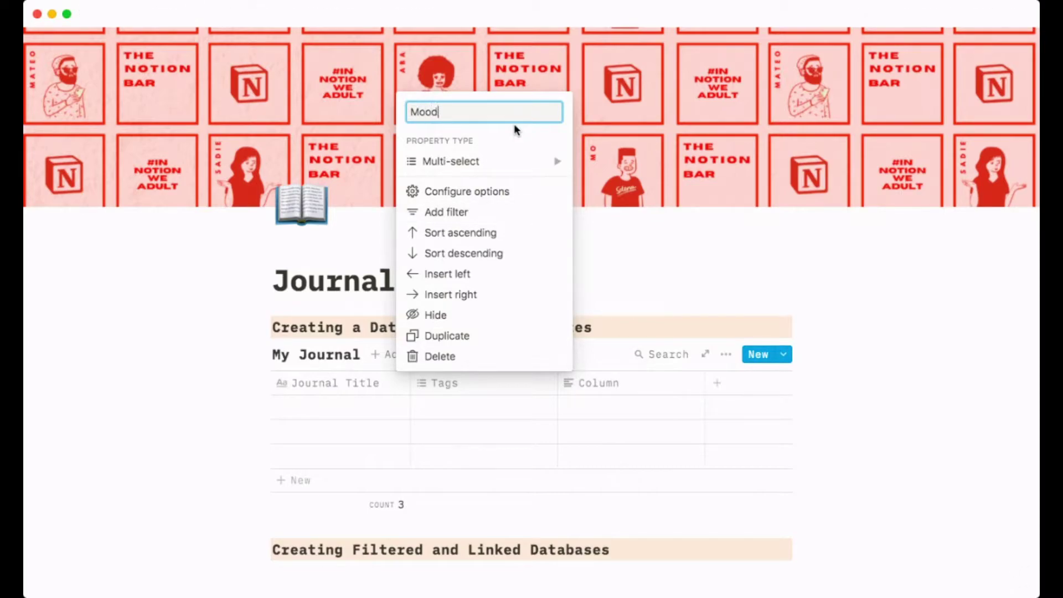
pyautogui.press('Return')
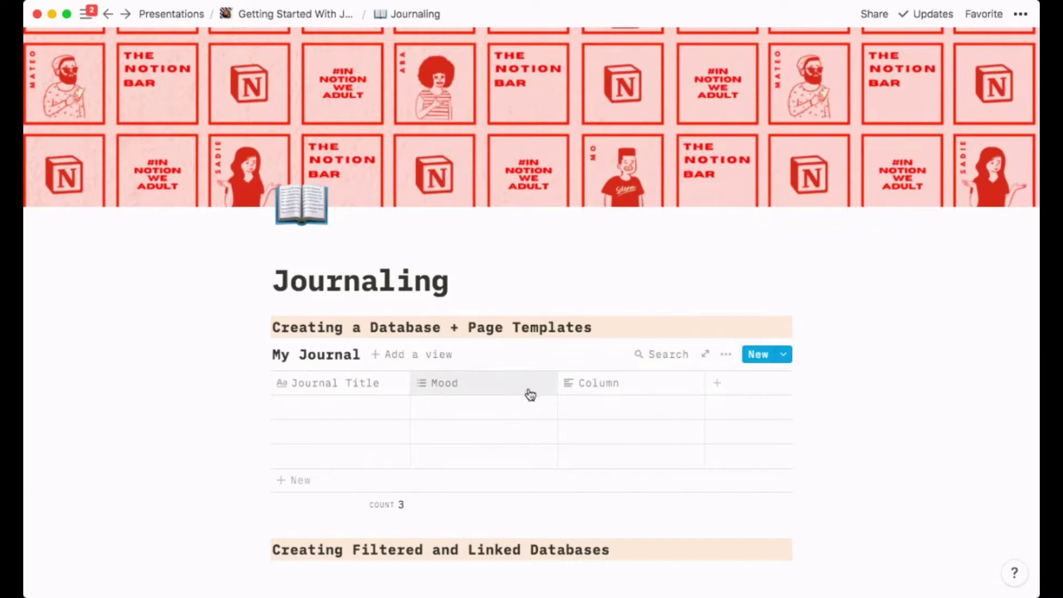
# - Turn the third column of the My Journal table into a Date property named "Date of Entry" and slightly narrow the Mood column
pyautogui.click(621, 384)
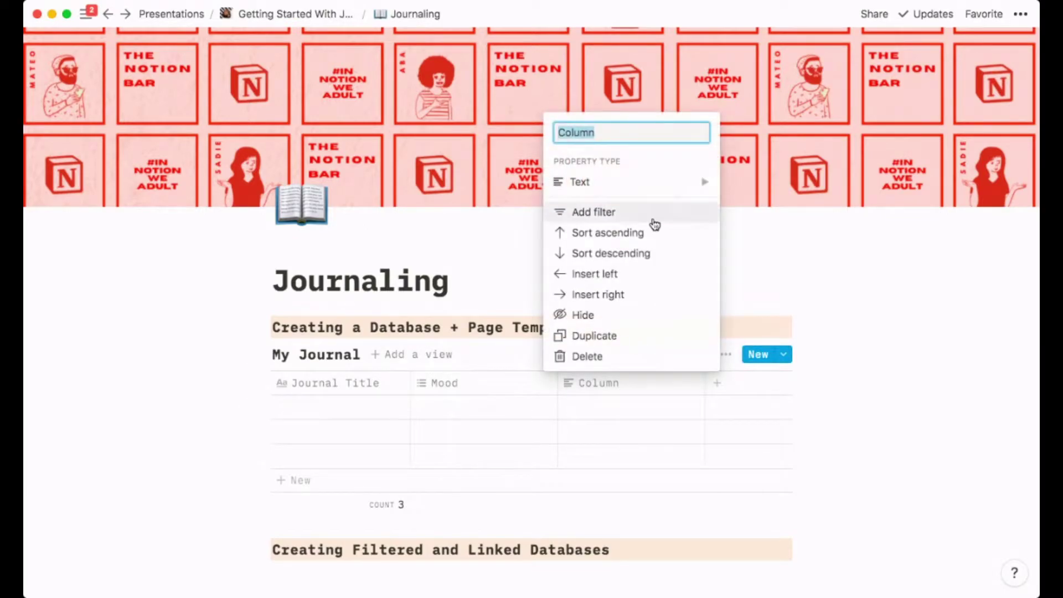
pyautogui.moveTo(636, 182)
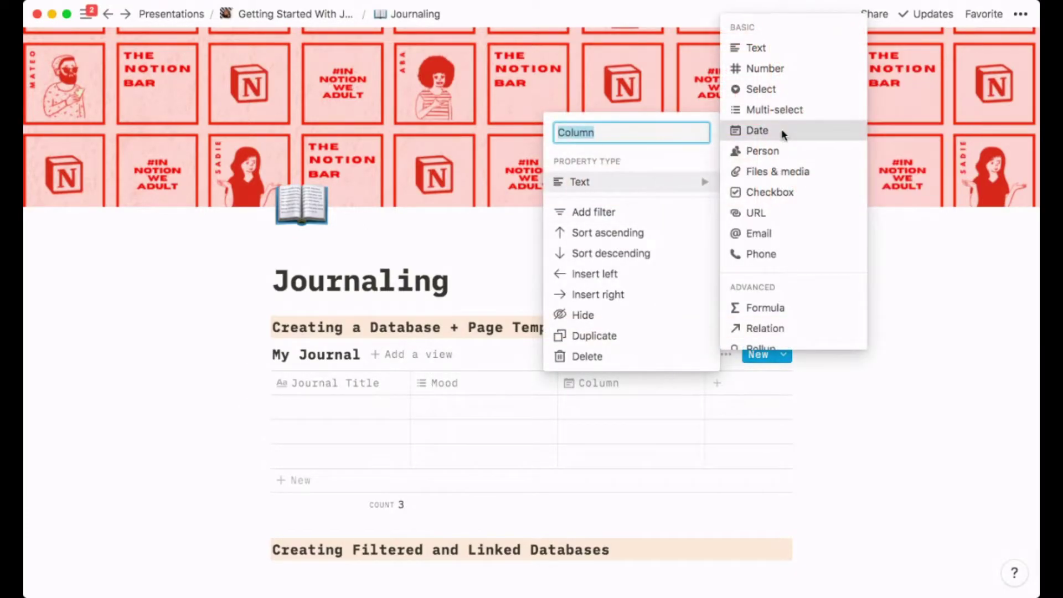
pyautogui.click(782, 131)
pyautogui.click(602, 385)
pyautogui.write('DAte of Entry')
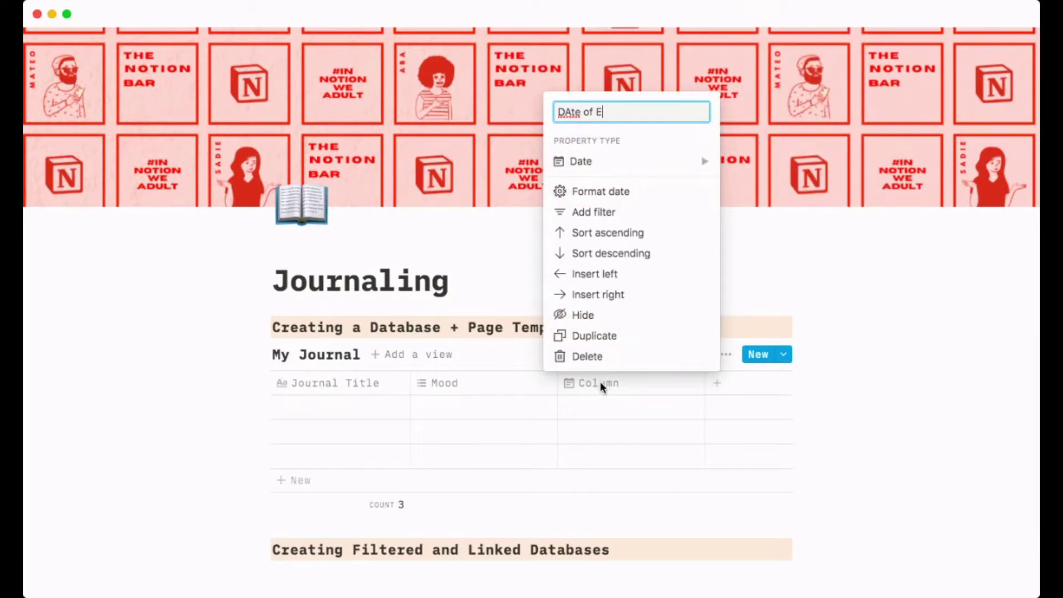
pyautogui.click(569, 112)
pyautogui.press('BackSpace')
pyautogui.write('A')
pyautogui.click(571, 112)
pyautogui.press('BackSpace')
pyautogui.write('a')
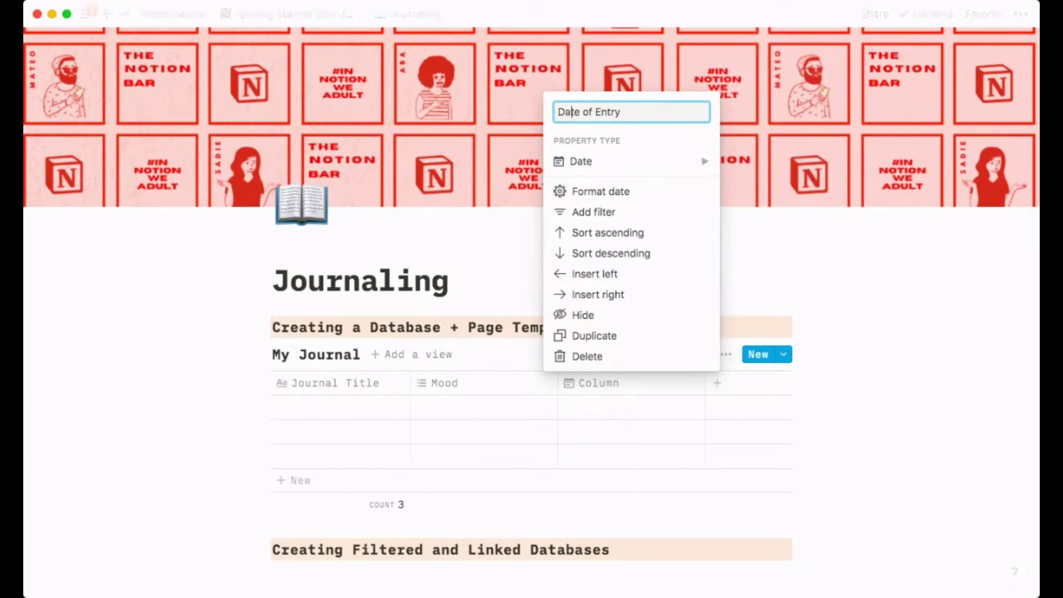
pyautogui.click(564, 396)
pyautogui.moveTo(558, 386); pyautogui.dragTo(549, 385)
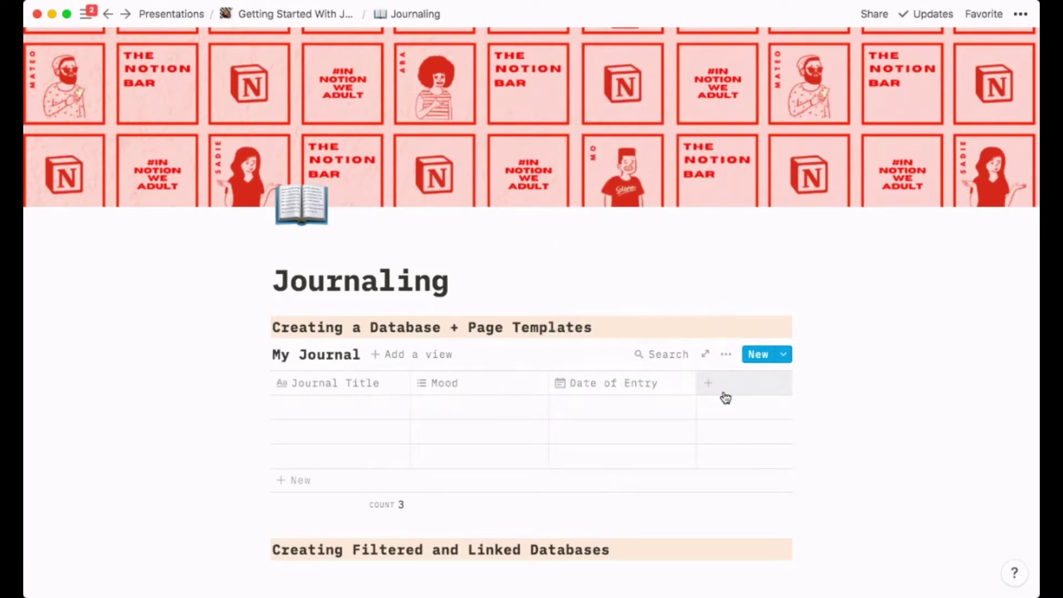
# - Add a Number column named "Hours of Sleep" to the My Journal table and narrow the Date of Entry and Mood columns to fit their names
pyautogui.click(725, 394)
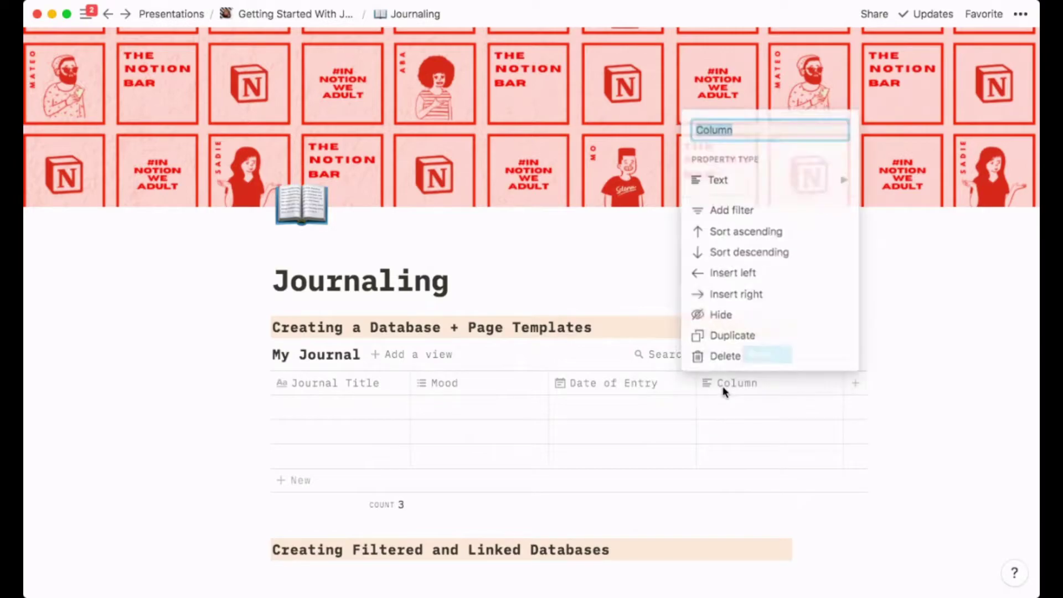
pyautogui.write('Hours of Sle')
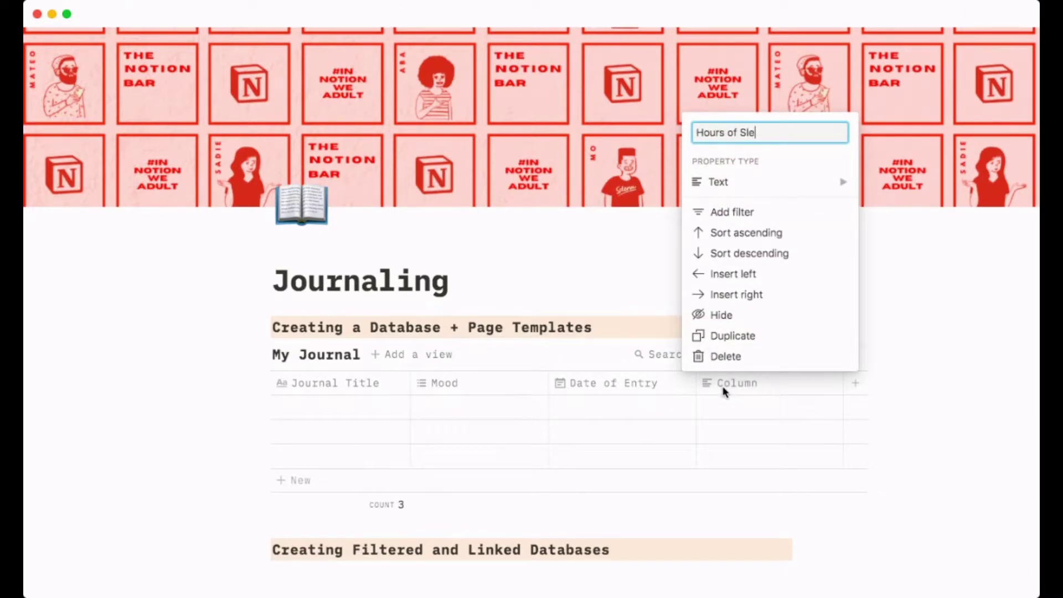
pyautogui.click(797, 195)
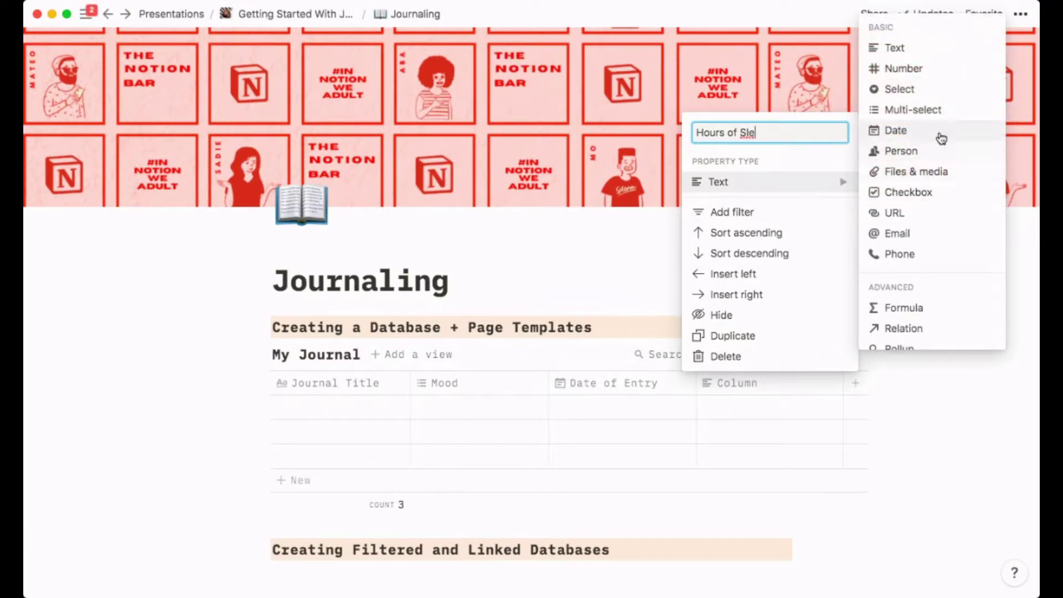
pyautogui.click(938, 71)
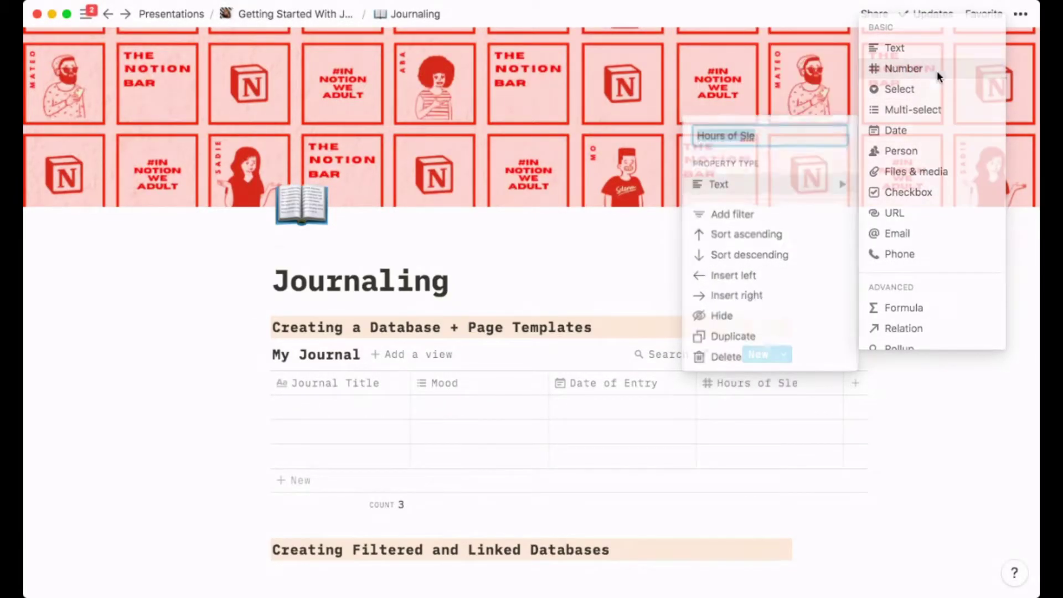
pyautogui.click(804, 382)
pyautogui.click(777, 111)
pyautogui.write('ep')
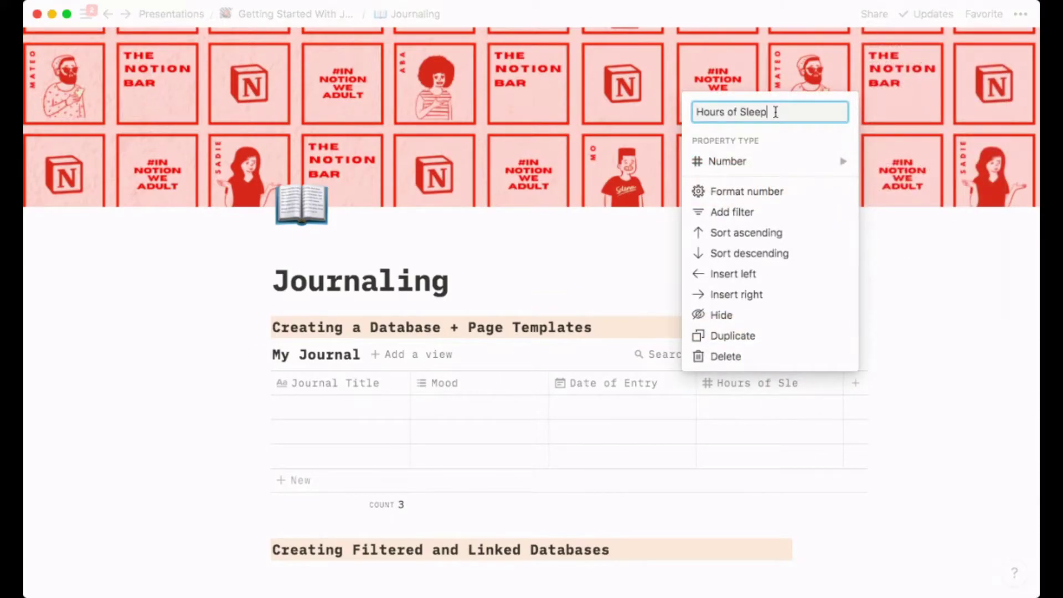
pyautogui.click(656, 419)
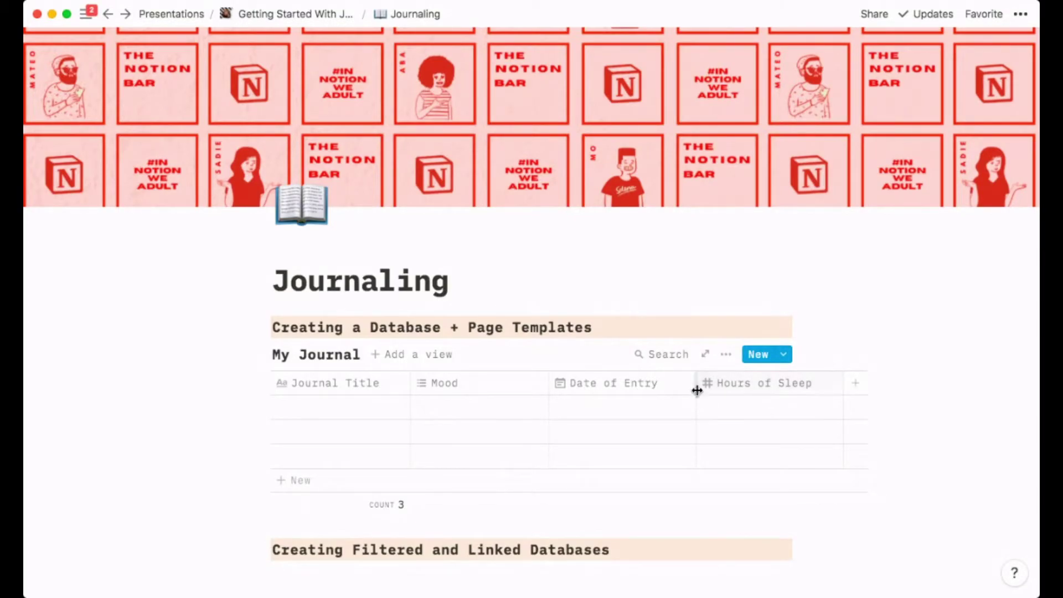
pyautogui.moveTo(696, 388); pyautogui.dragTo(666, 389)
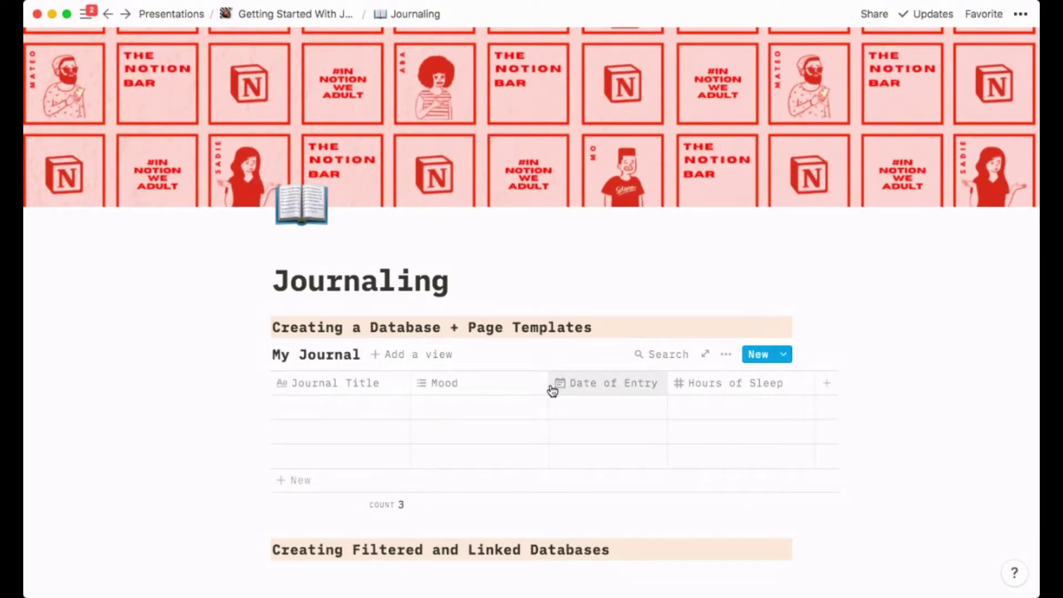
pyautogui.moveTo(548, 385); pyautogui.dragTo(487, 386)
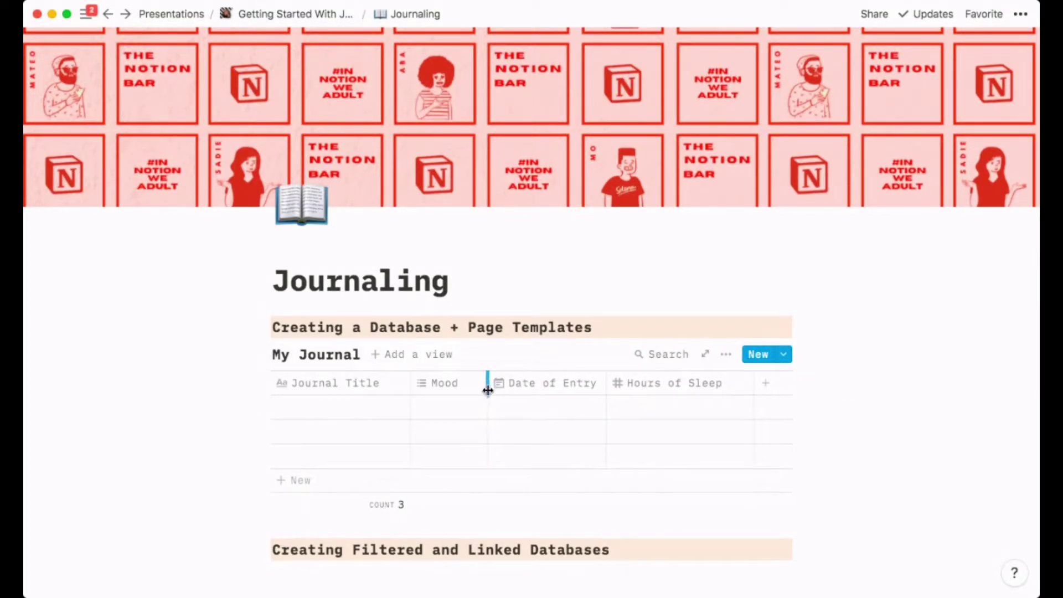
# - Add a Checkbox column named "8 Glasses of Water?" to the My Journal table and widen it to fit its full name
pyautogui.click(766, 383)
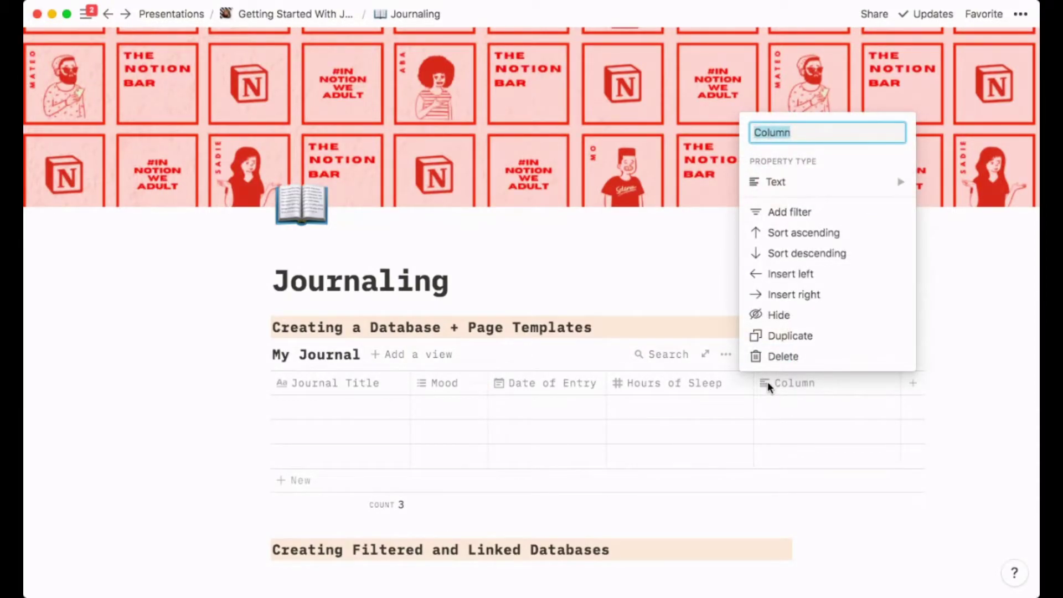
pyautogui.write('8 Glasses of')
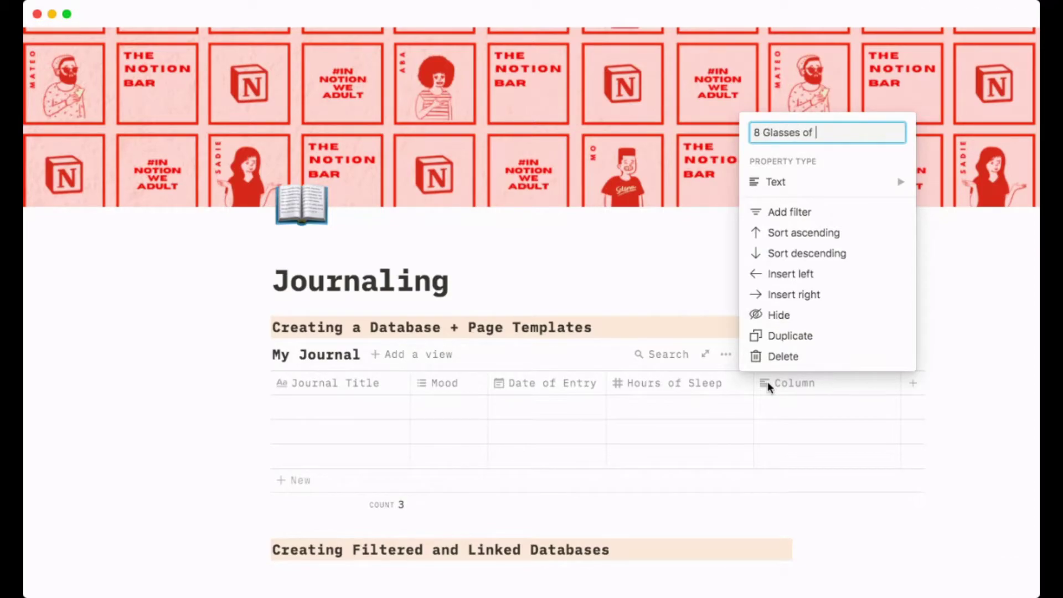
pyautogui.write('?')
pyautogui.click(871, 181)
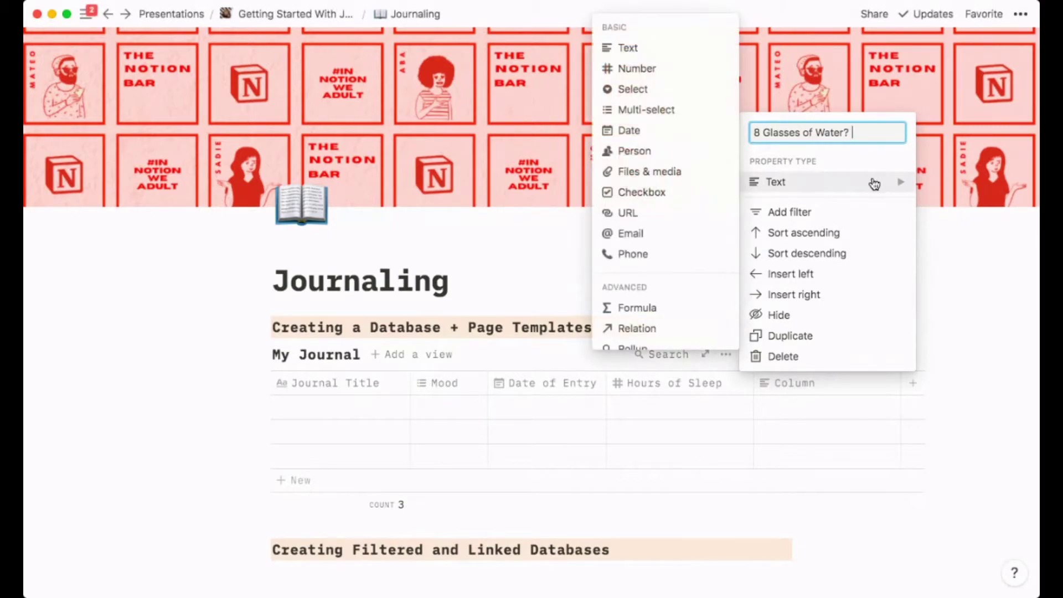
pyautogui.click(661, 192)
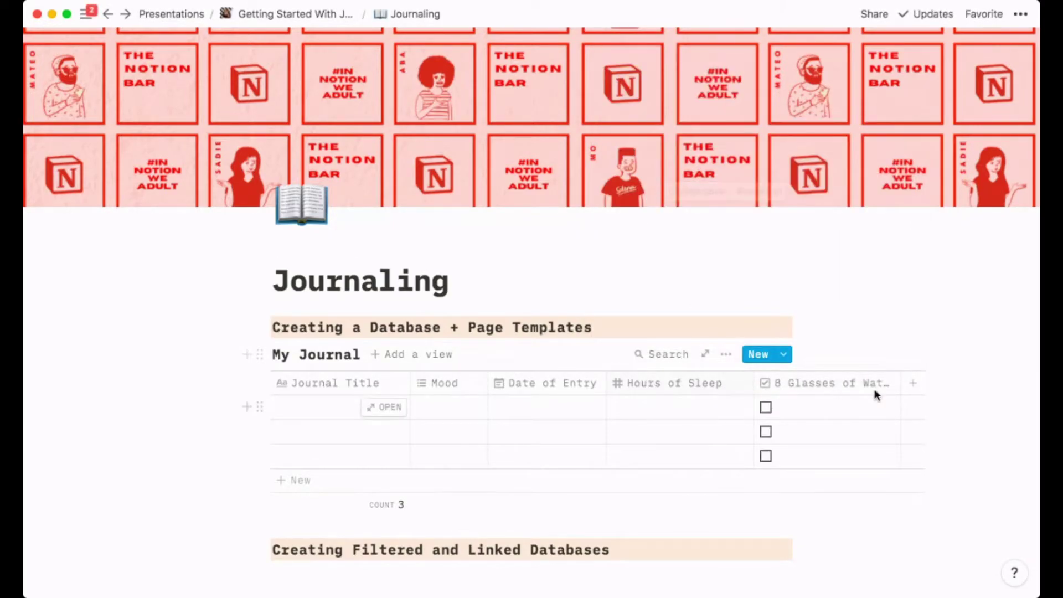
pyautogui.moveTo(900, 382); pyautogui.dragTo(911, 386)
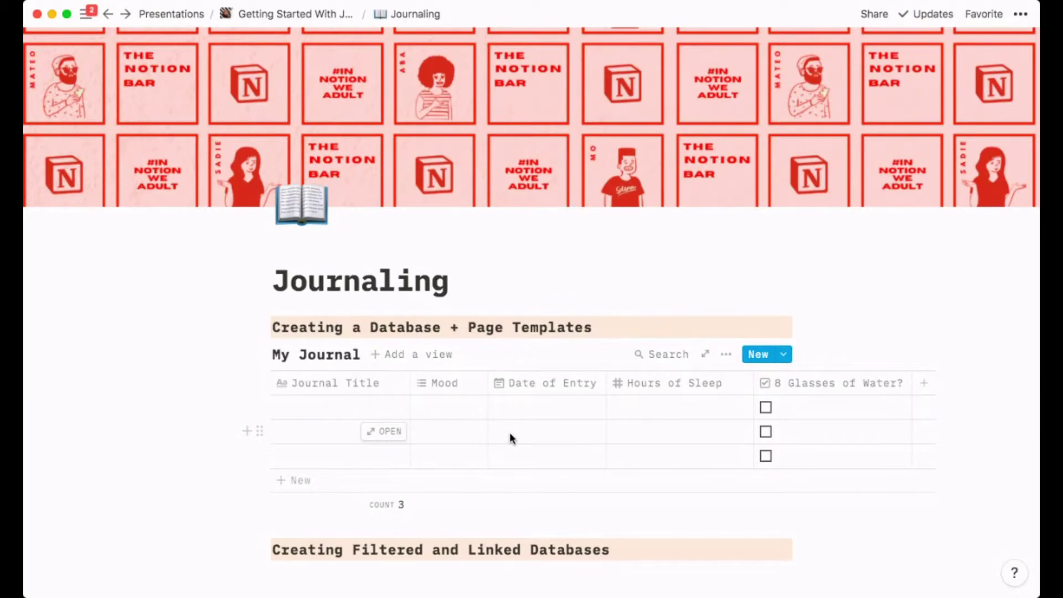
# - Create a new page template for the My Journal database and begin its body as an empty page
pyautogui.click(791, 361)
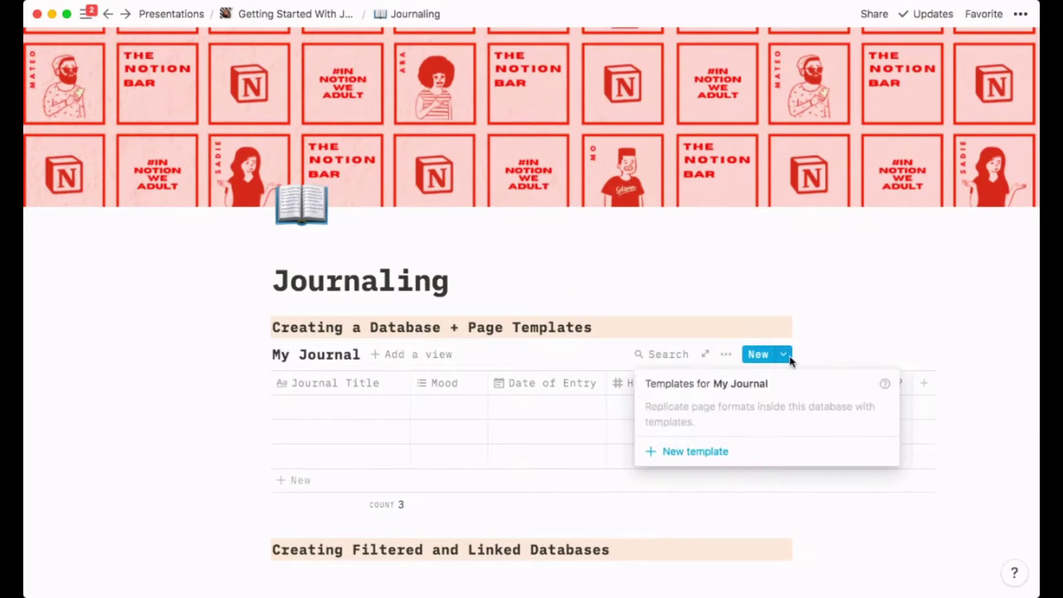
pyautogui.click(775, 453)
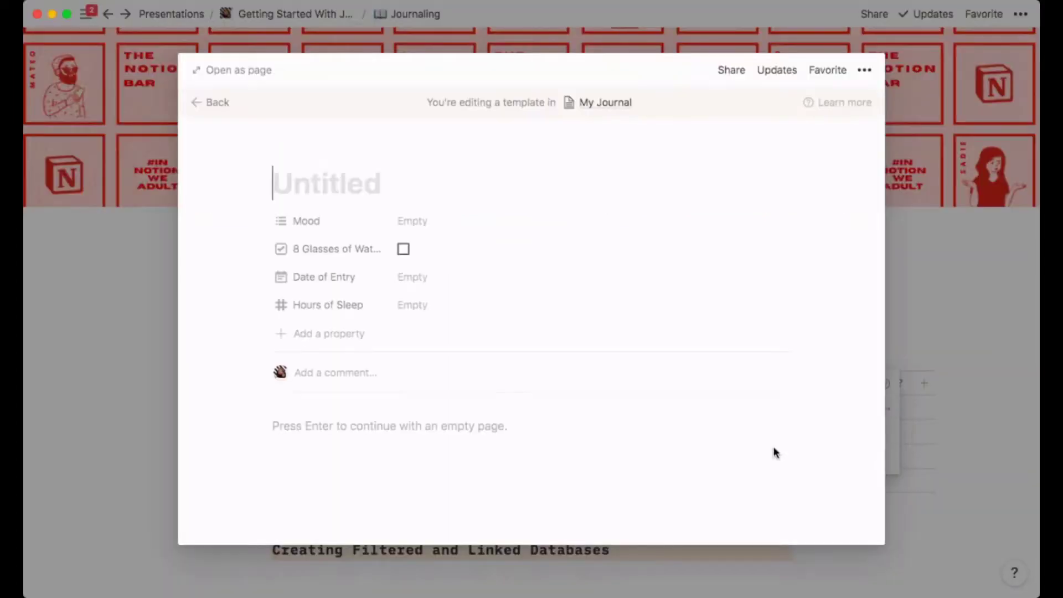
pyautogui.click(389, 422)
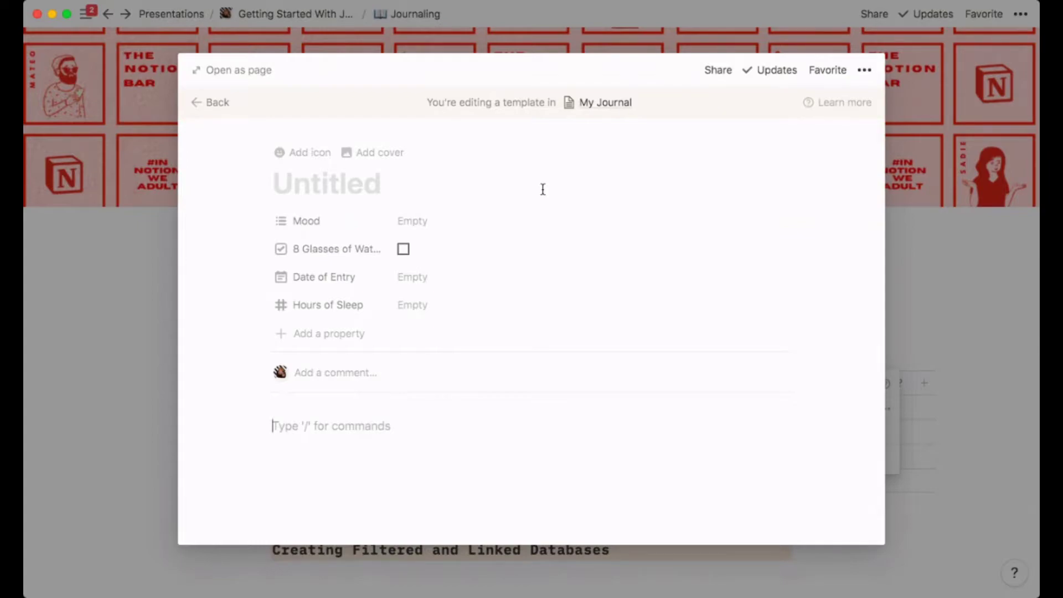
# - Insert a callout with the heart-eyes emoji in the template body, reading "How are you doing today?" in bold
pyautogui.write('/cal')
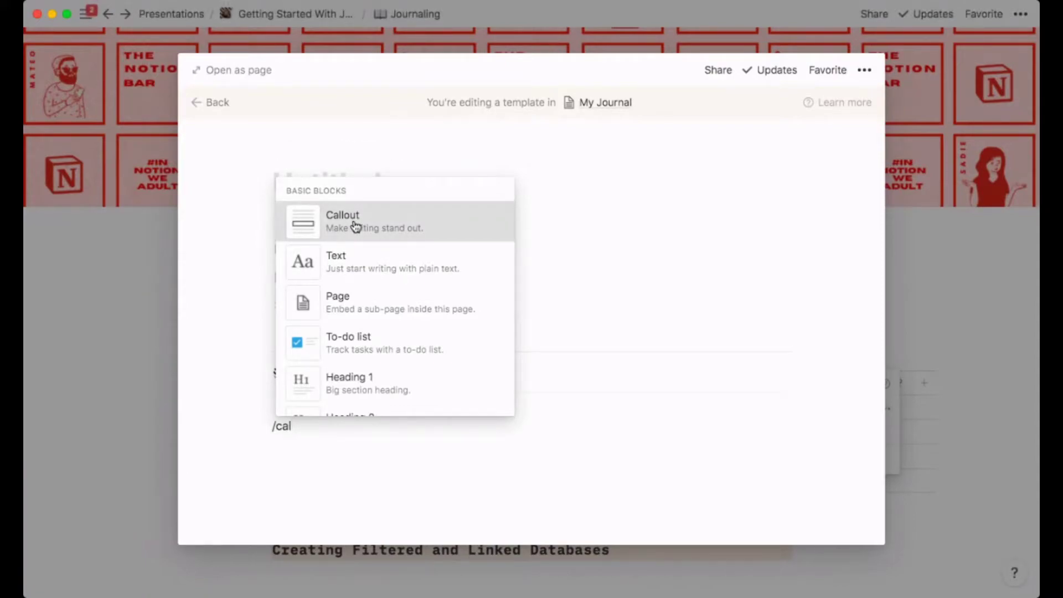
pyautogui.click(355, 226)
pyautogui.click(288, 436)
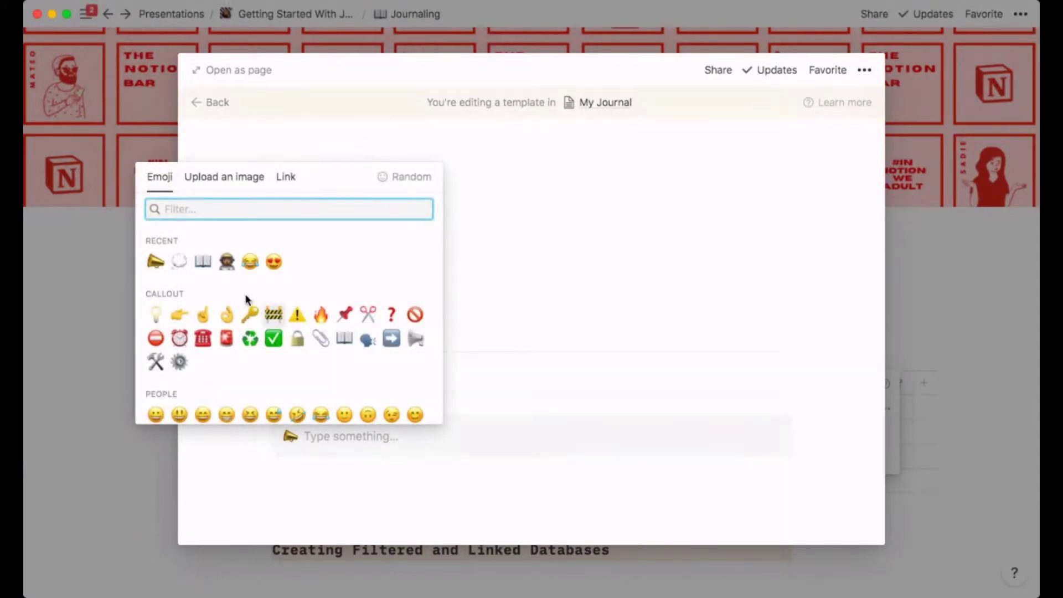
pyautogui.click(273, 261)
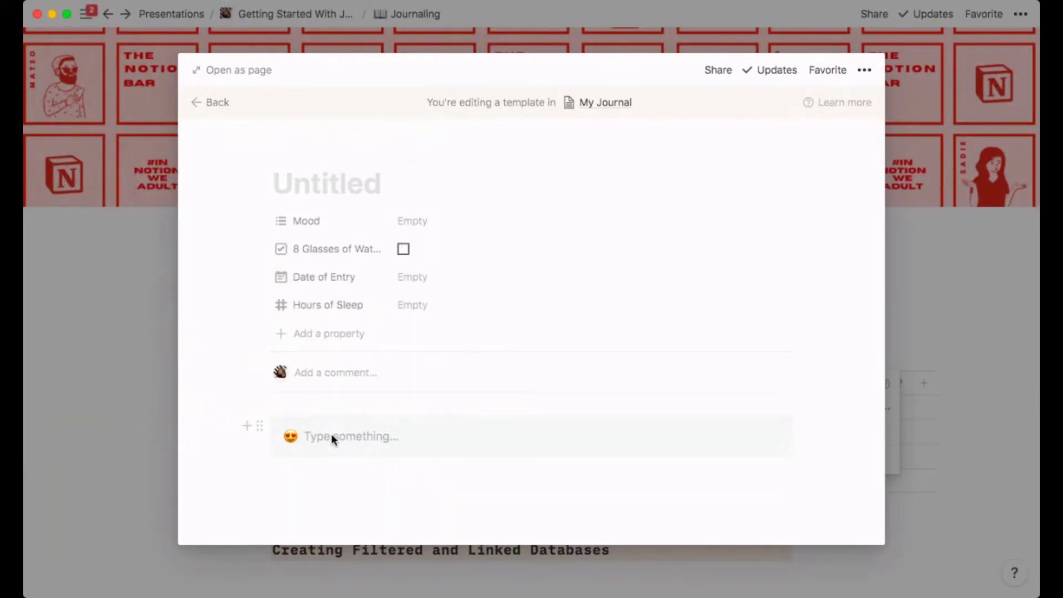
pyautogui.write('How are you doing today?')
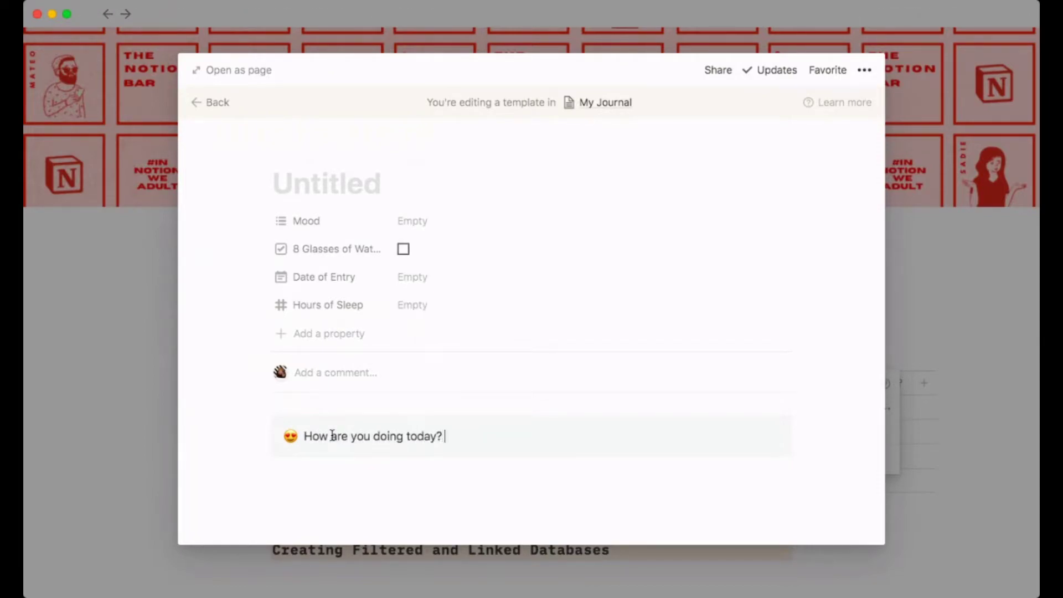
pyautogui.tripleClick(324, 429)
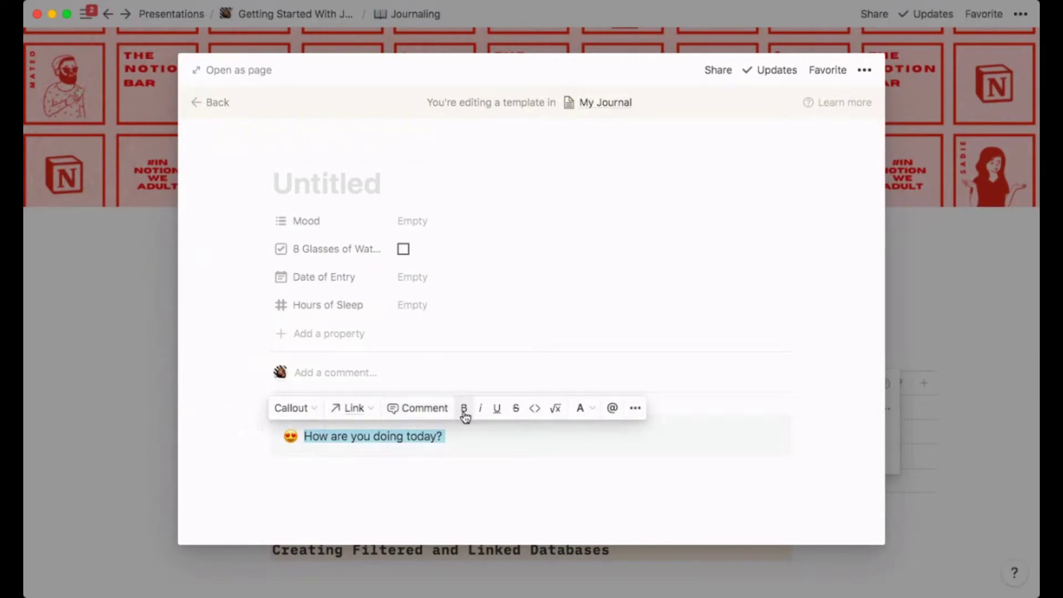
# - Duplicate the "How are you doing today?" callout and replace the copy's text with "What are you grateful for?" in bold
pyautogui.click(258, 427)
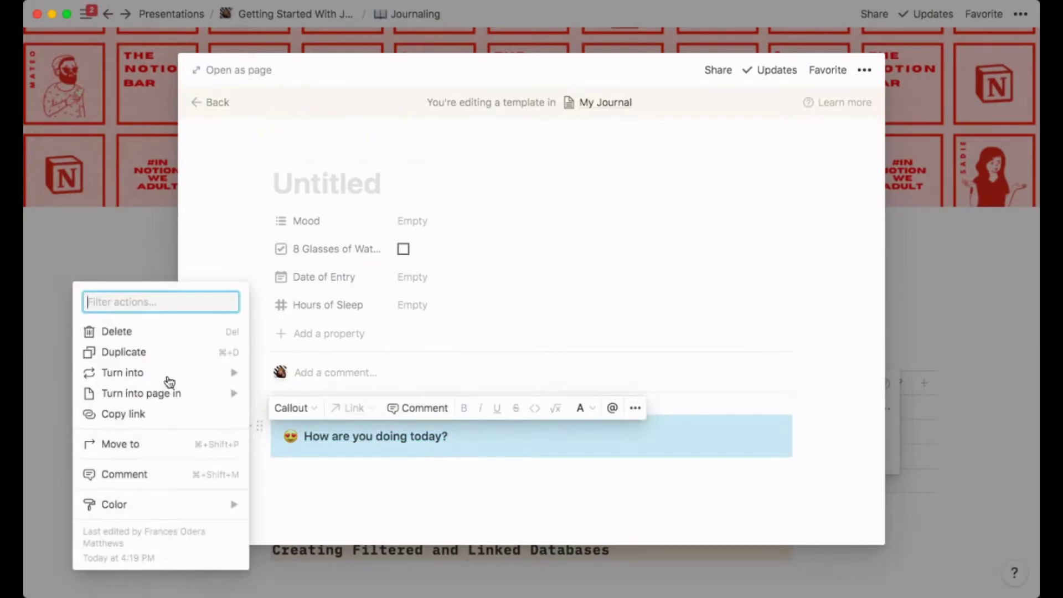
pyautogui.click(167, 359)
pyautogui.tripleClick(341, 482)
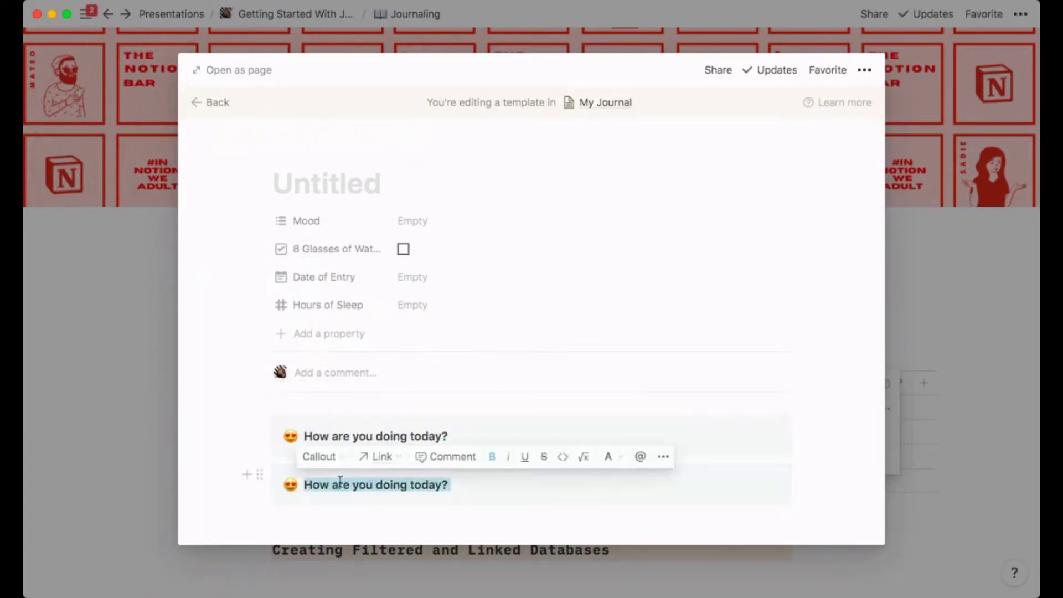
pyautogui.write('W')
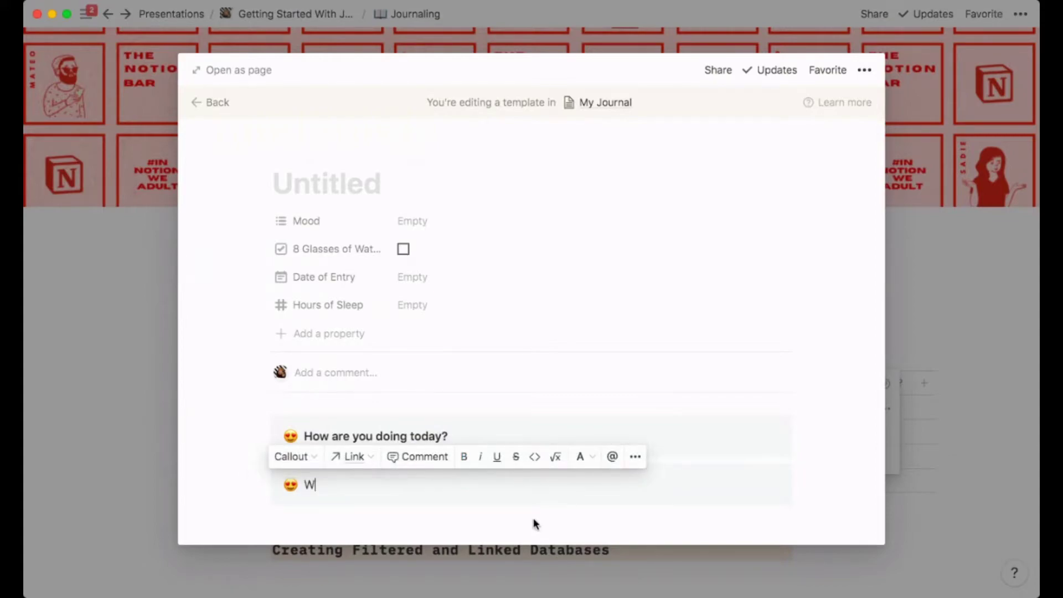
pyautogui.write('hat ae you')
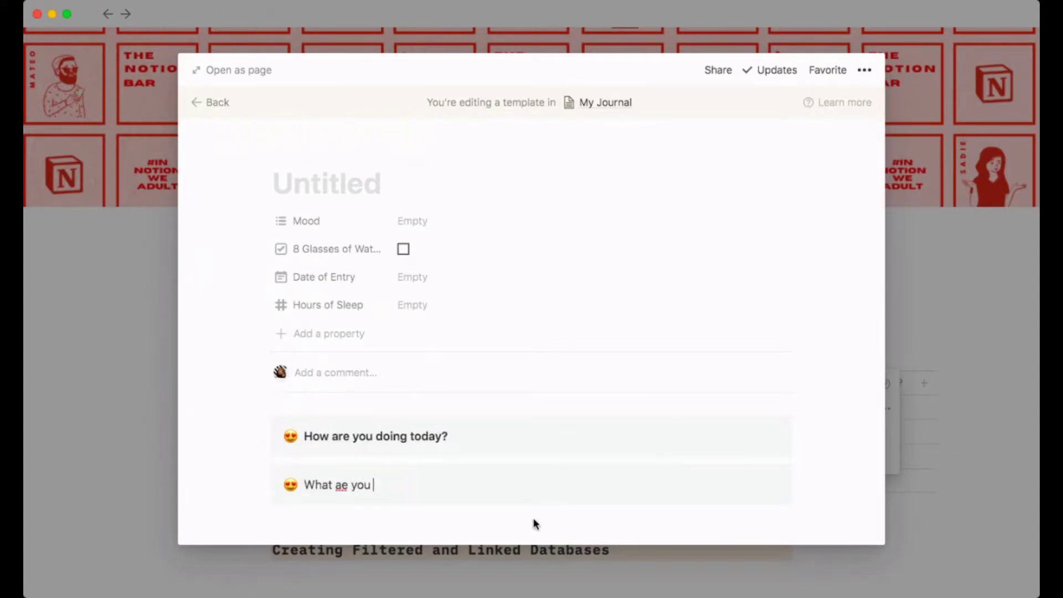
pyautogui.press('BackSpace')
pyautogui.press('BackSpace')
pyautogui.press('BackSpace')
pyautogui.press('BackSpace')
pyautogui.press('BackSpace')
pyautogui.press('BackSpace')
pyautogui.write('re you grateful for?')
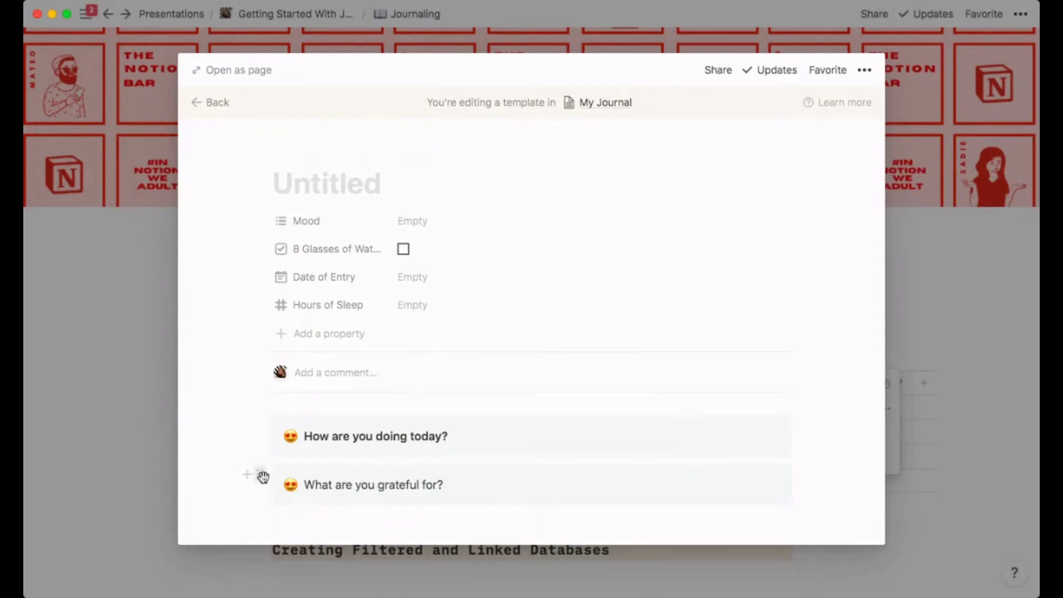
pyautogui.tripleClick(330, 483)
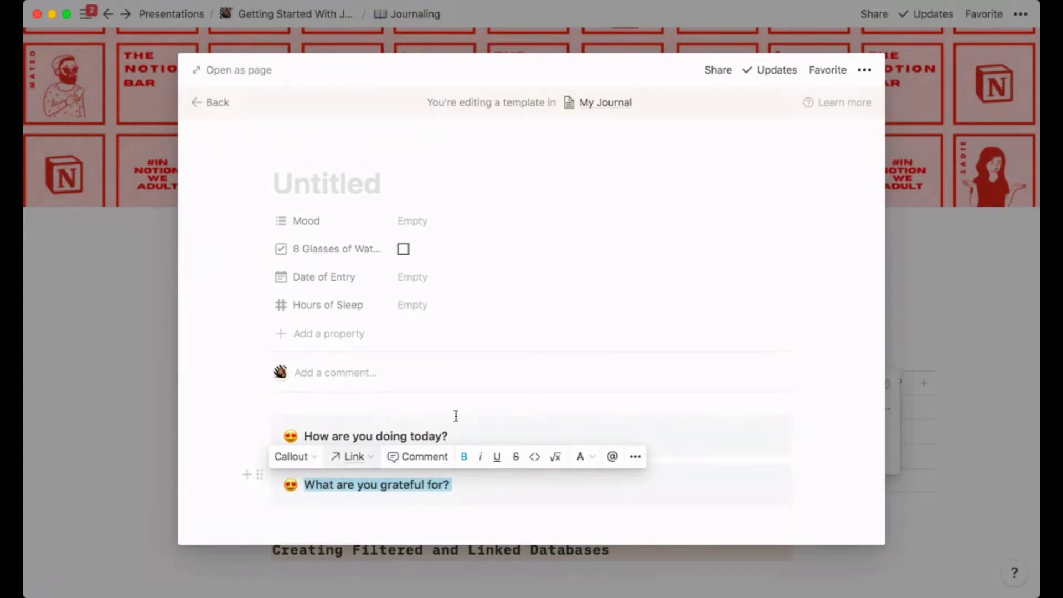
pyautogui.click(494, 406)
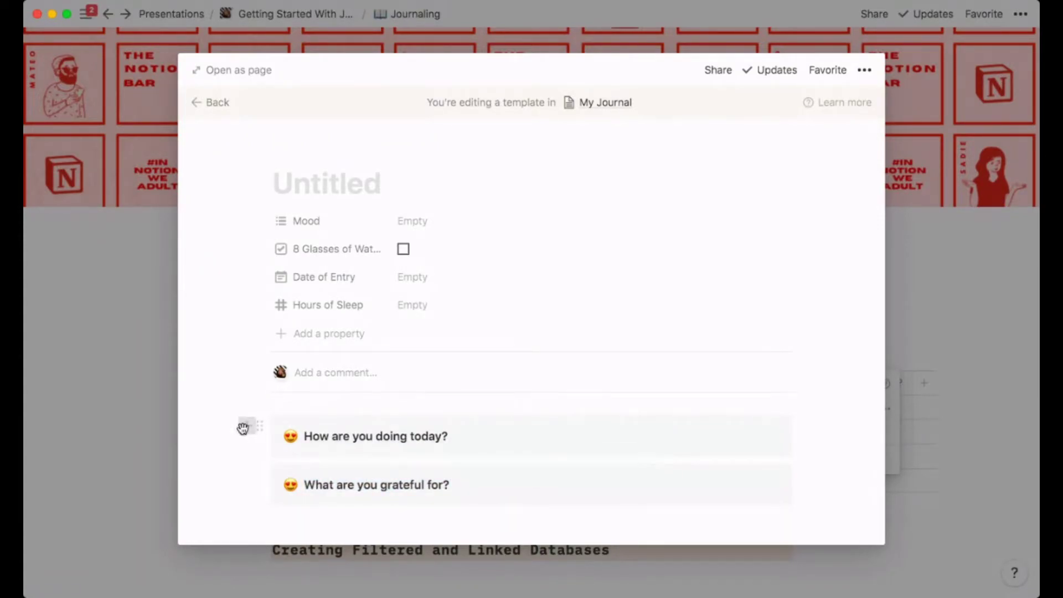
# - Add a blank text line below the "How are you doing today?" callout and change the "What are you grateful for?" icon to the thought balloon emoji
pyautogui.click(246, 427)
pyautogui.click(427, 467)
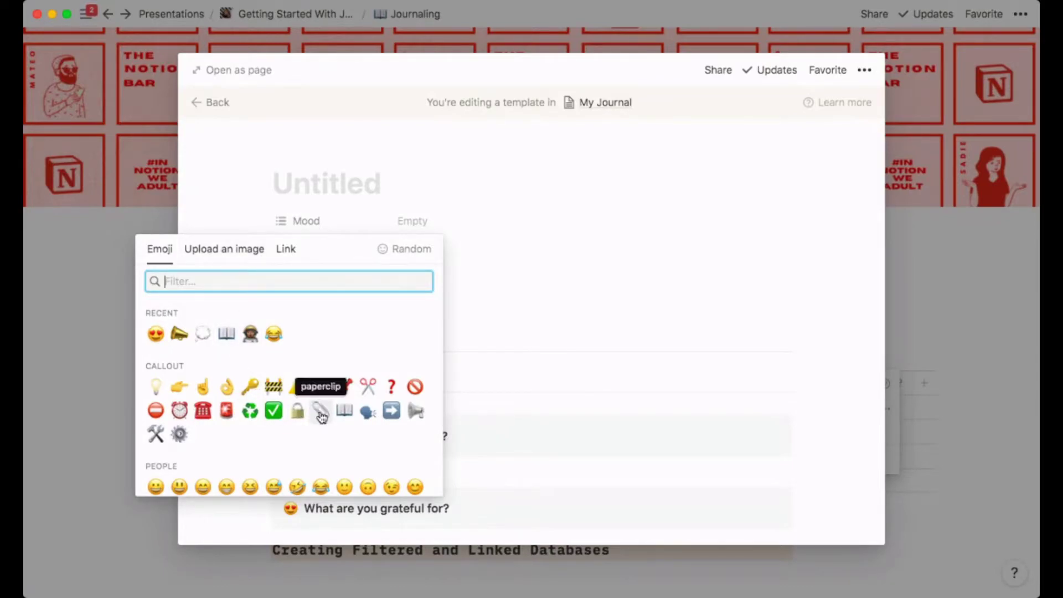
pyautogui.scroll(-2, 304, 427)
pyautogui.scroll(2, 303, 426)
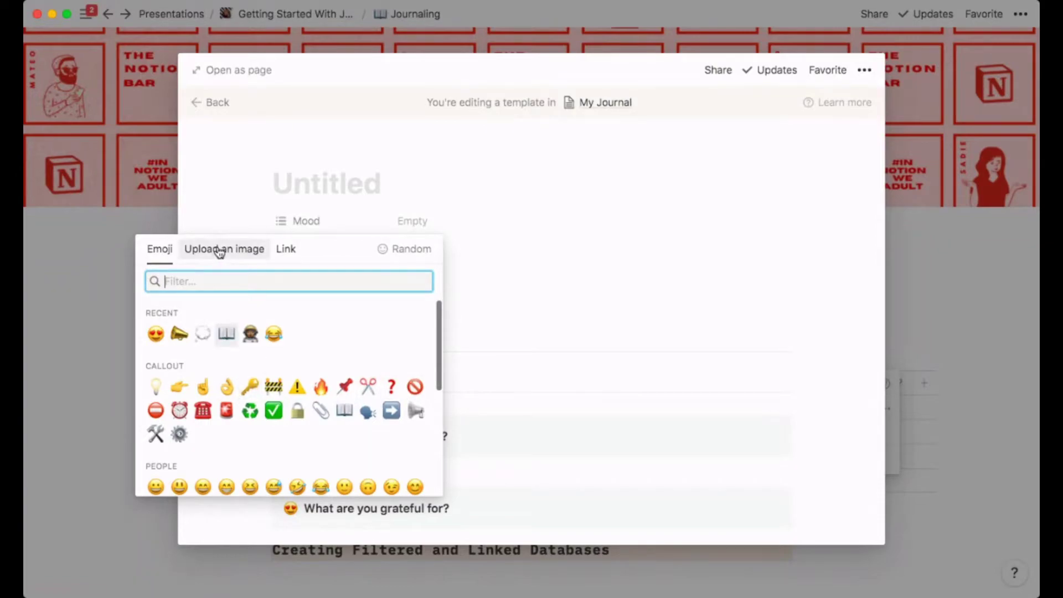
pyautogui.click(203, 333)
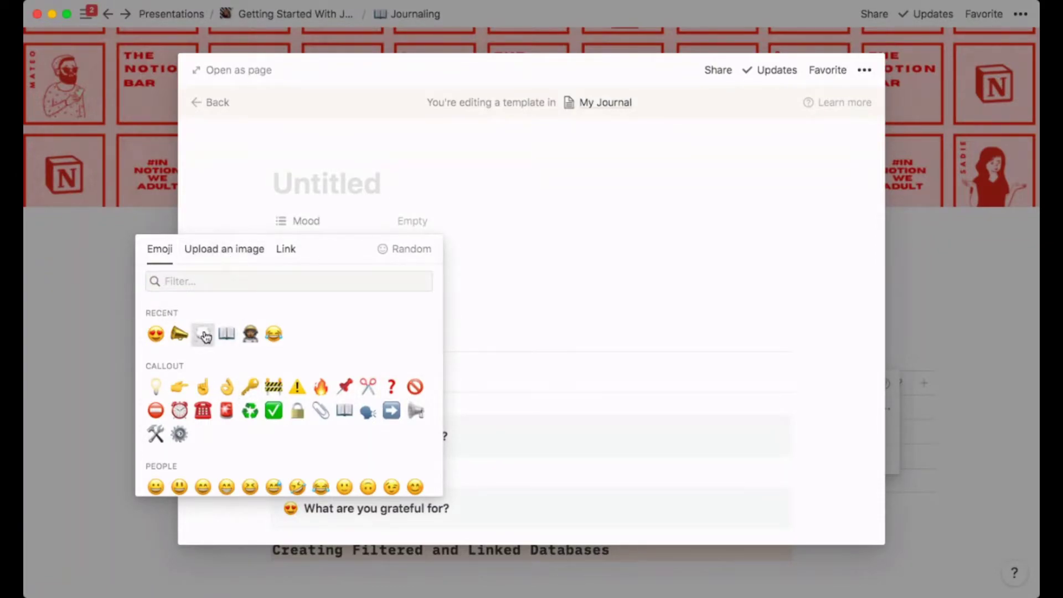
pyautogui.click(502, 474)
pyautogui.scroll(-2, 503, 476)
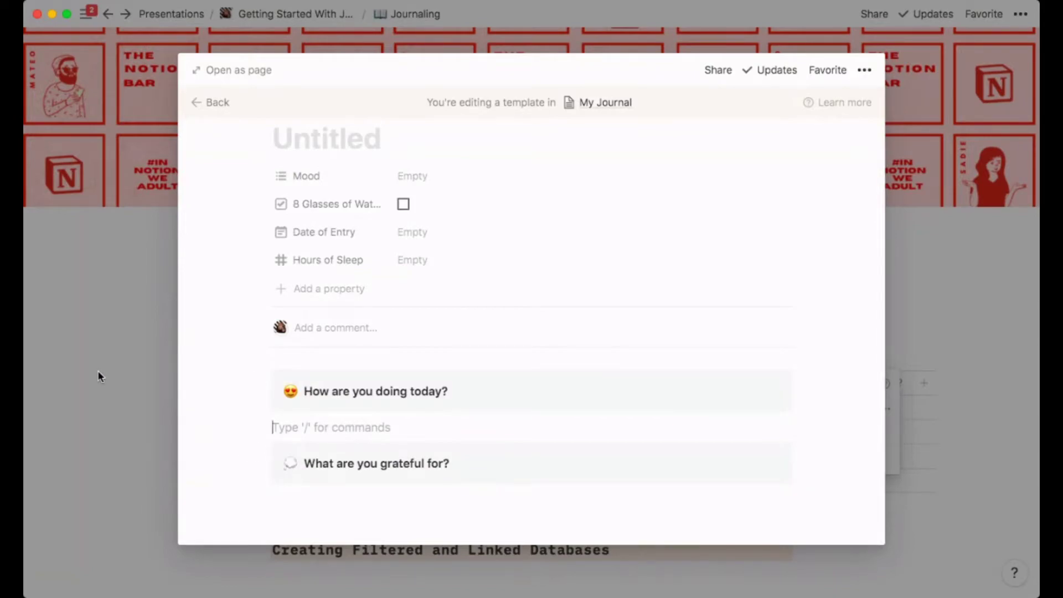
# - Title the template "New Journal Template" and return to the Journaling page
pyautogui.click(353, 135)
pyautogui.write('New')
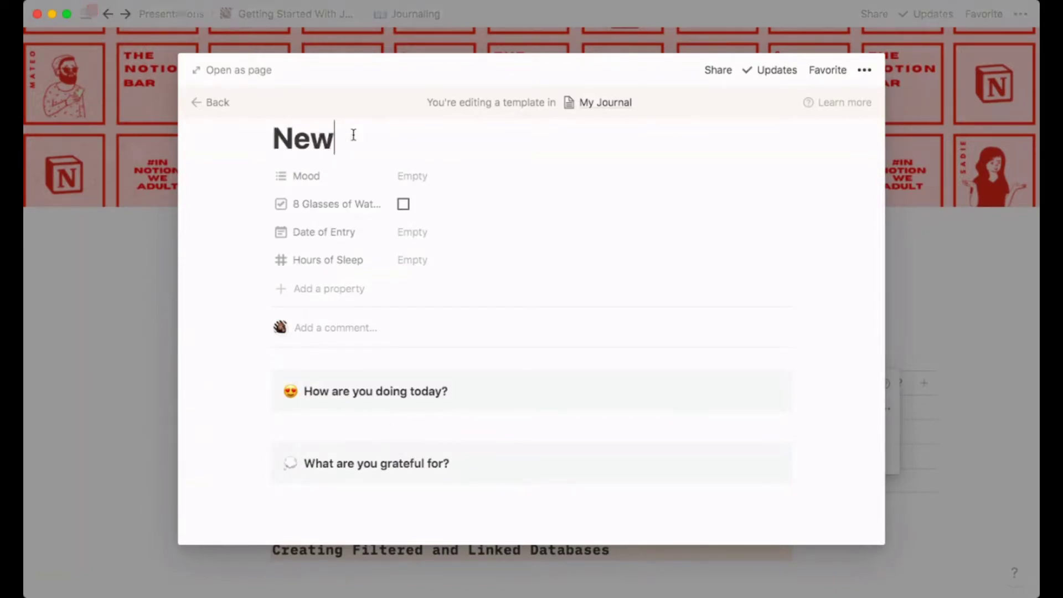
pyautogui.write(' Journal Template')
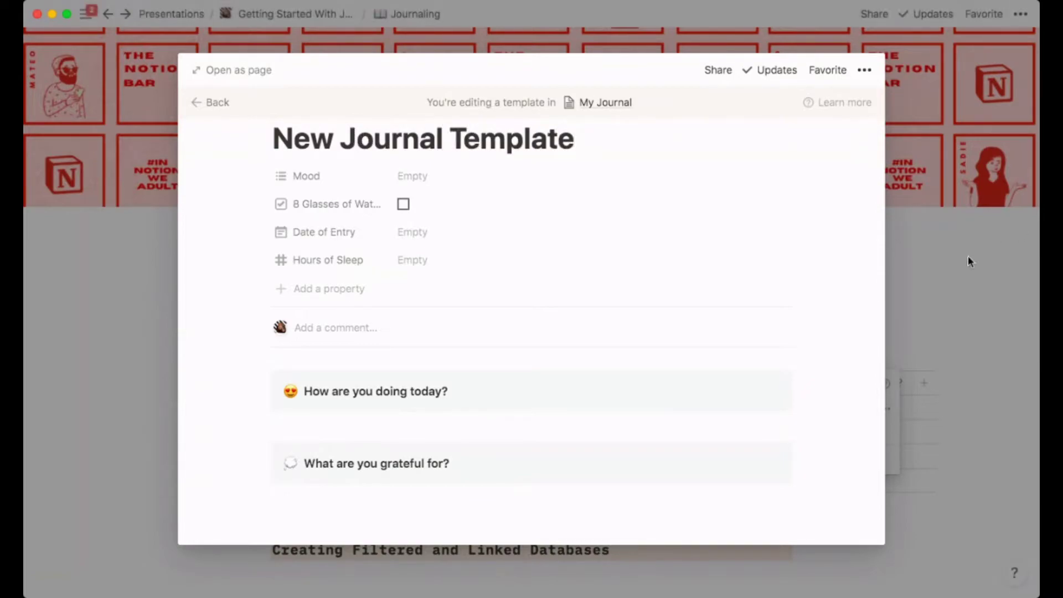
pyautogui.click(913, 264)
pyautogui.click(903, 276)
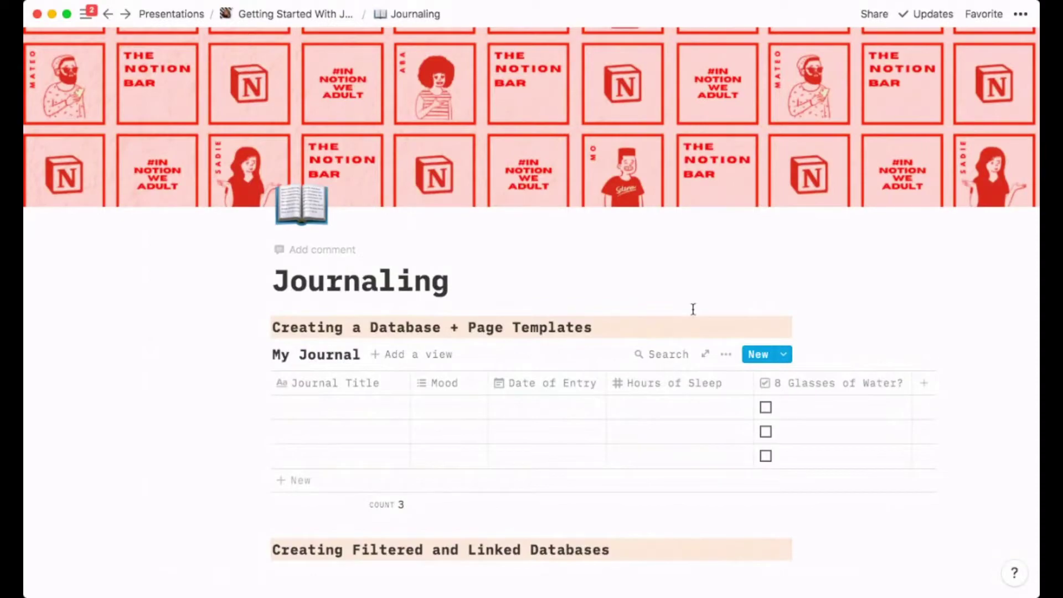
# - Create the Mood options "Happy" and "Sad" and assign both to the first row of the My Journal table
pyautogui.click(457, 407)
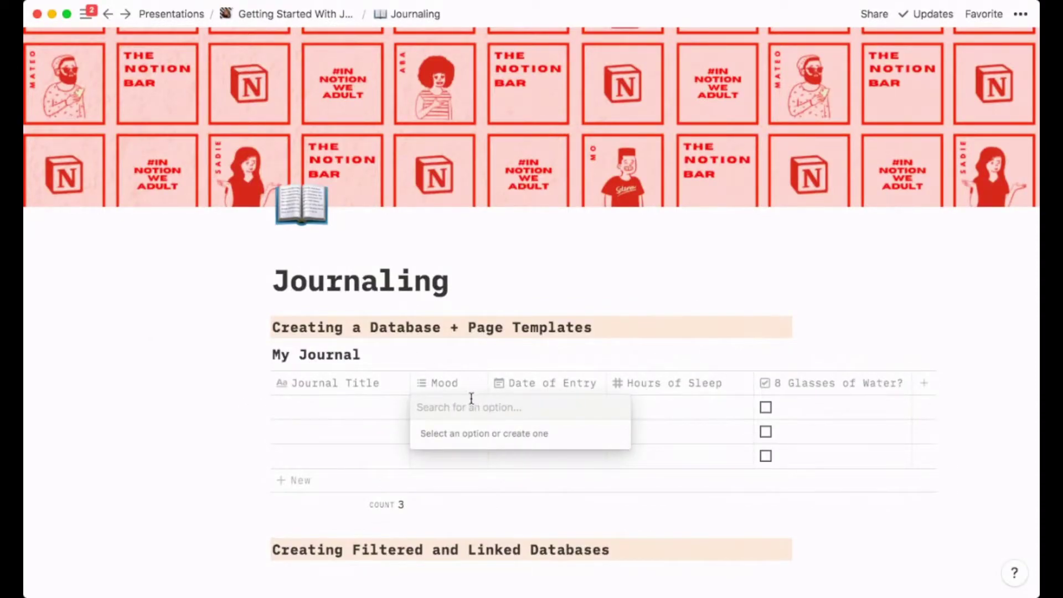
pyautogui.write('Happy')
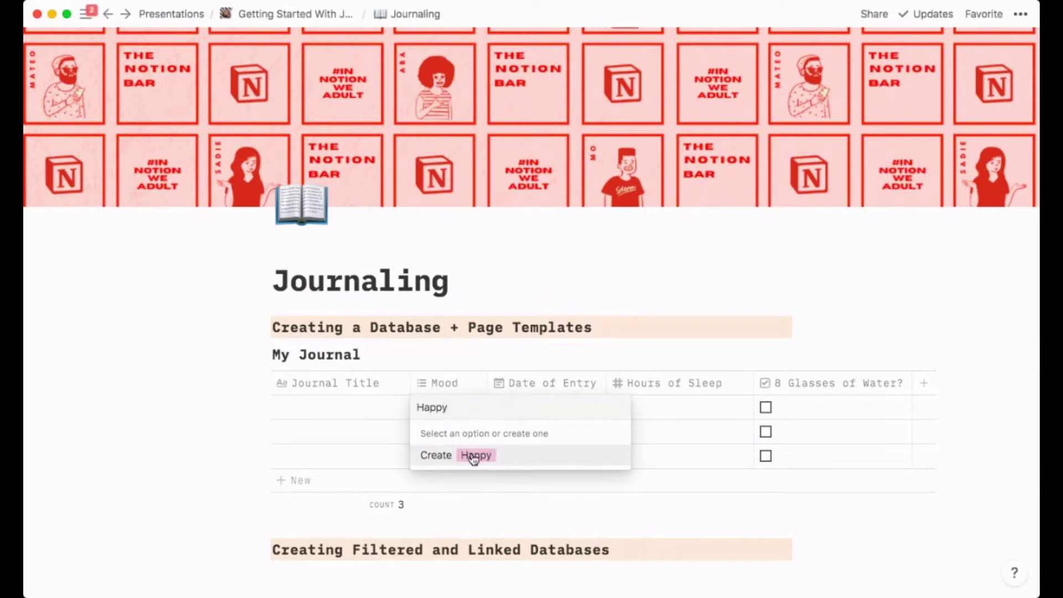
pyautogui.press('Return')
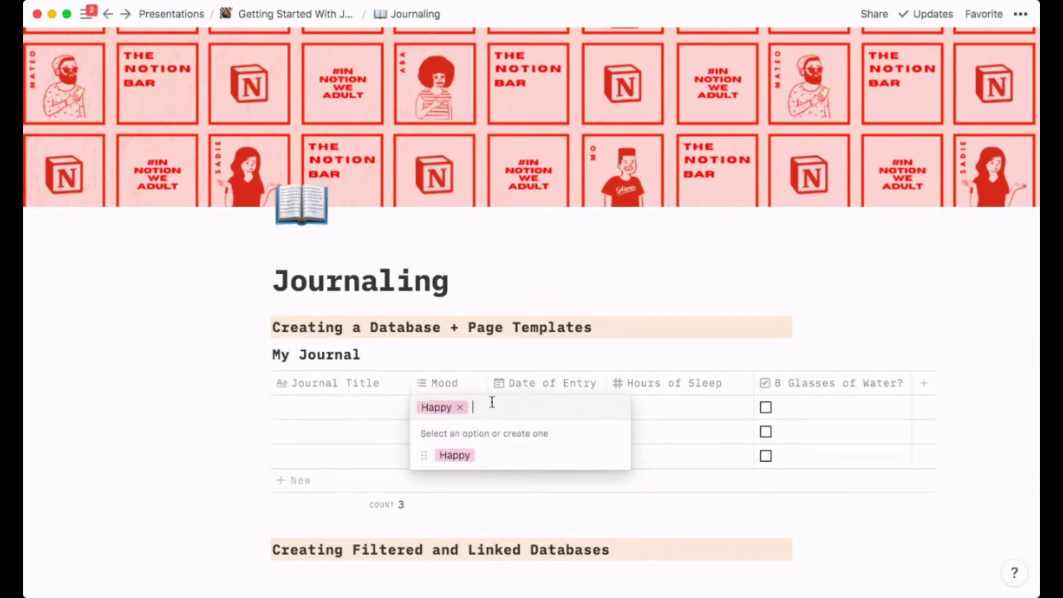
pyautogui.write('Sad')
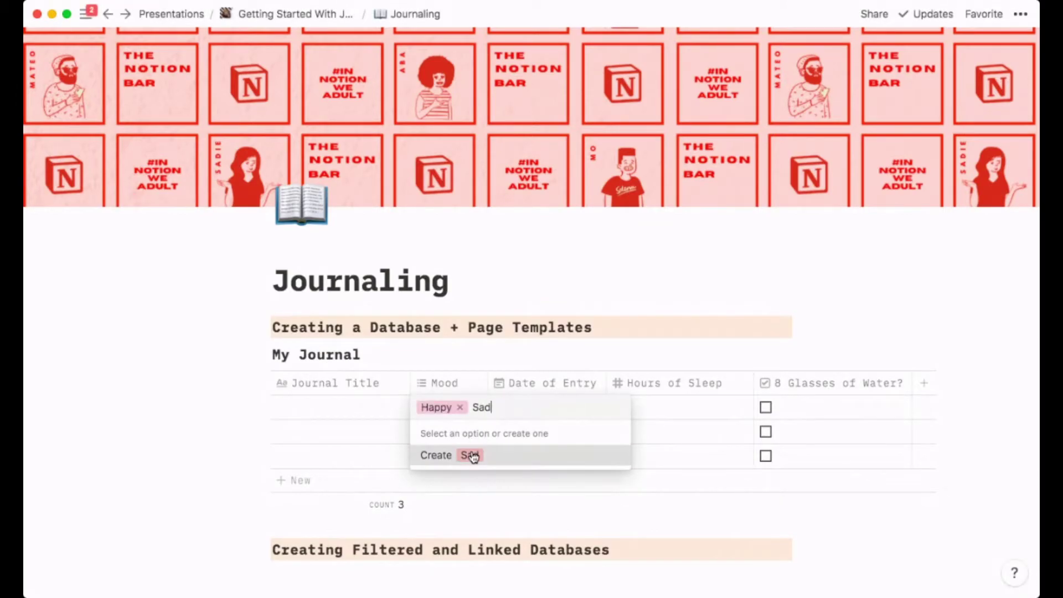
pyautogui.click(470, 454)
pyautogui.press('Escape')
pyautogui.click(455, 417)
pyautogui.press('Escape')
# - Switch the Mood column's property type to Select and back to Multi-select
pyautogui.click(463, 382)
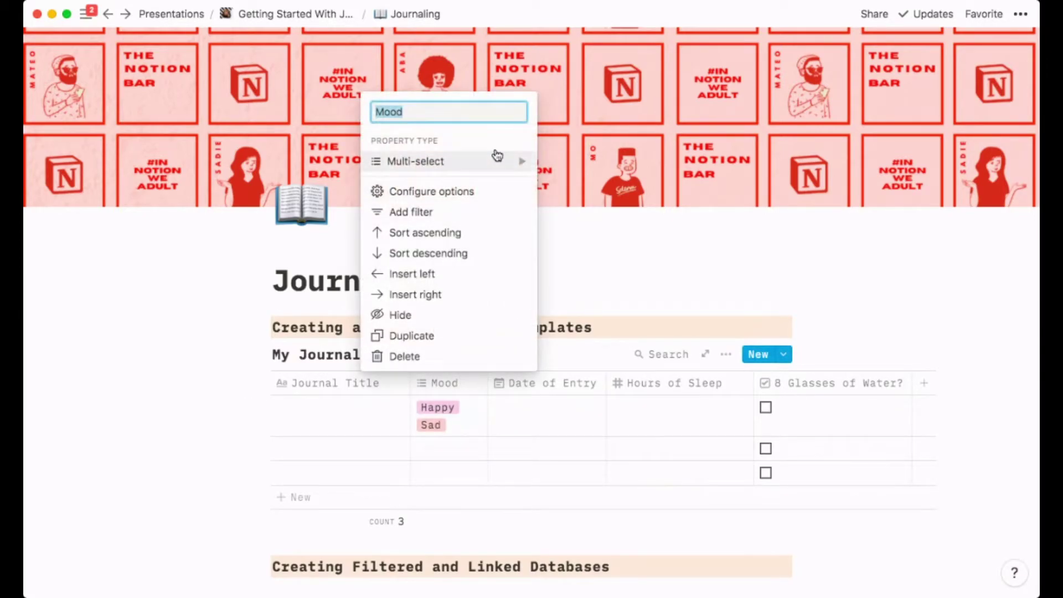
pyautogui.click(493, 155)
pyautogui.scroll(-2, 624, 247)
pyautogui.scroll(-2, 596, 173)
pyautogui.scroll(4, 597, 169)
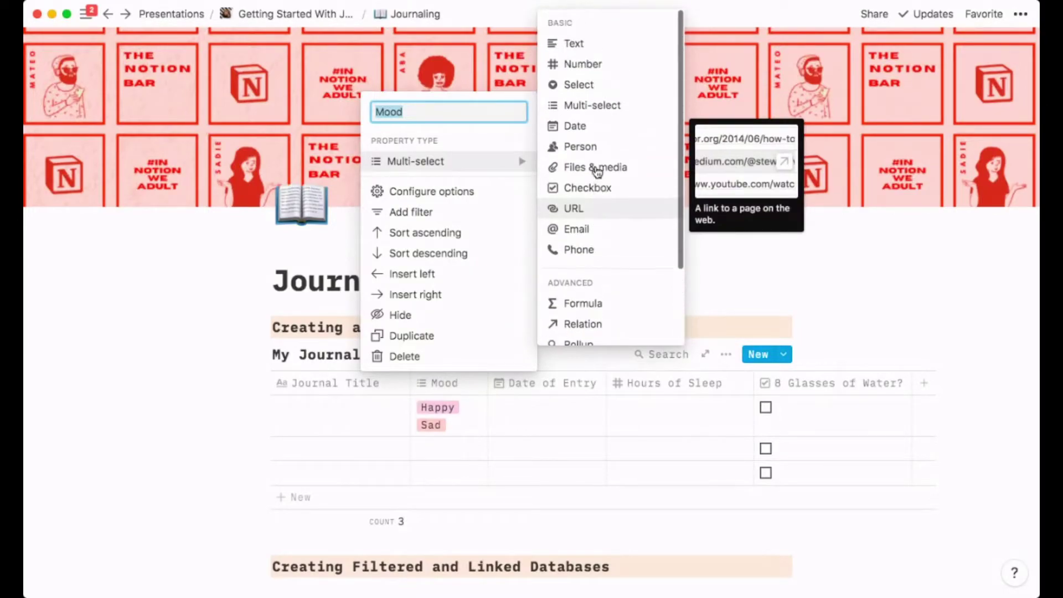
pyautogui.click(589, 84)
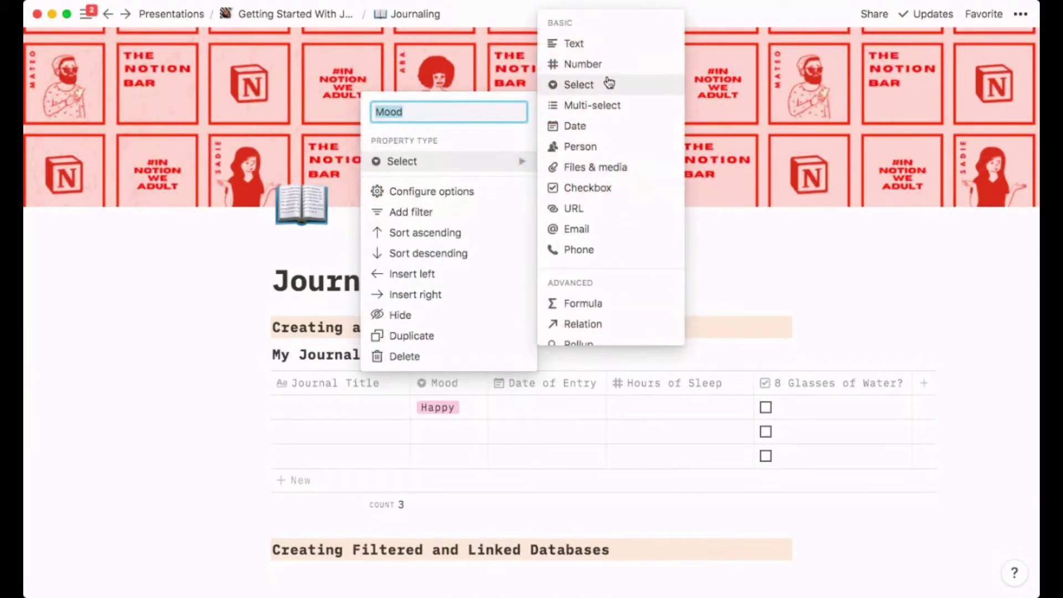
pyautogui.click(606, 105)
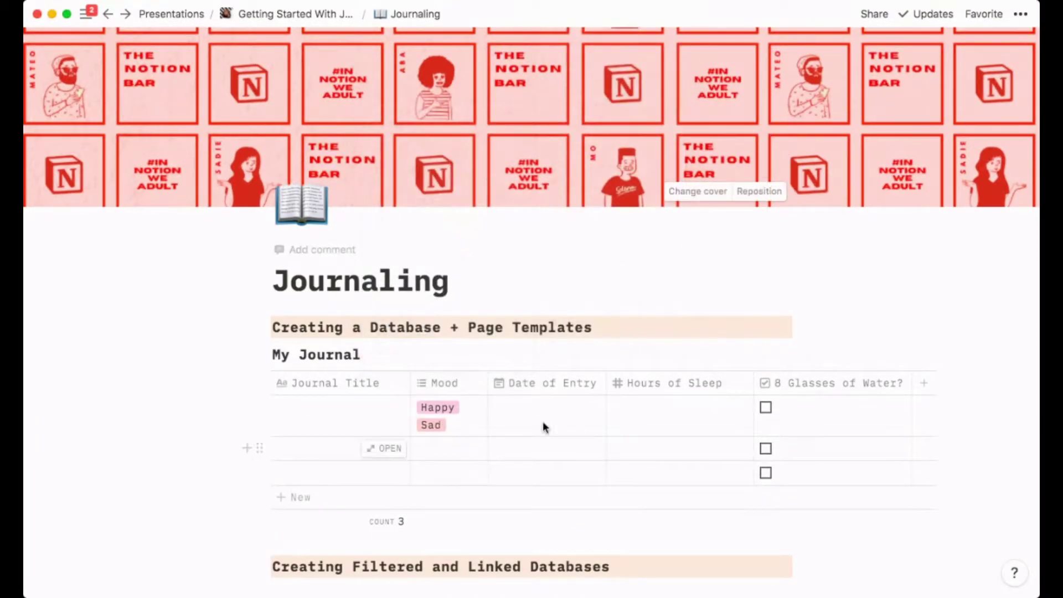
# - Open the first My Journal entry, title it "Today" and remove the "Sad" tag from its Mood
pyautogui.scroll(-2, 557, 361)
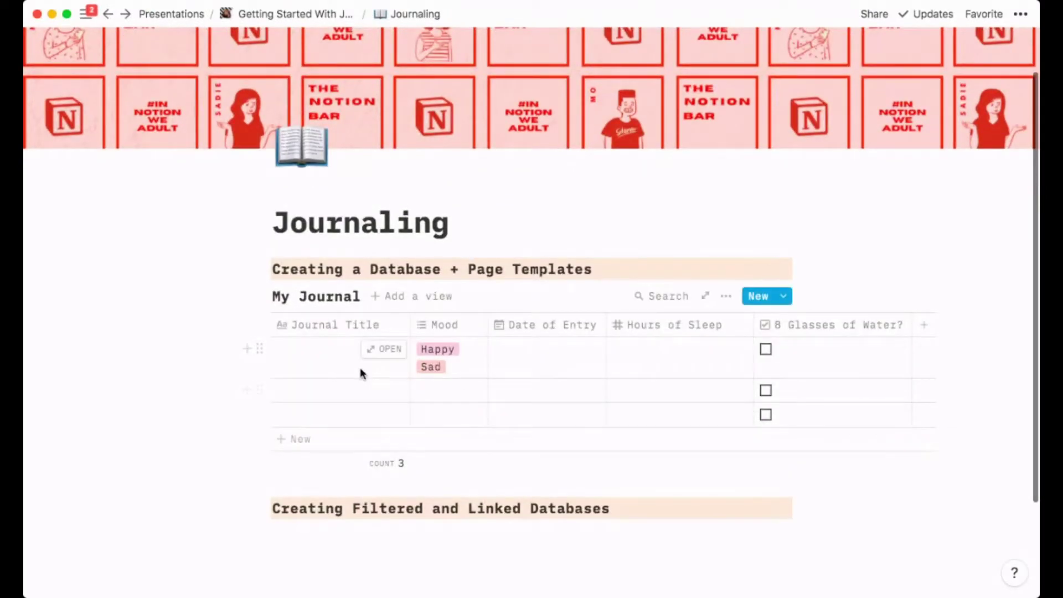
pyautogui.click(386, 351)
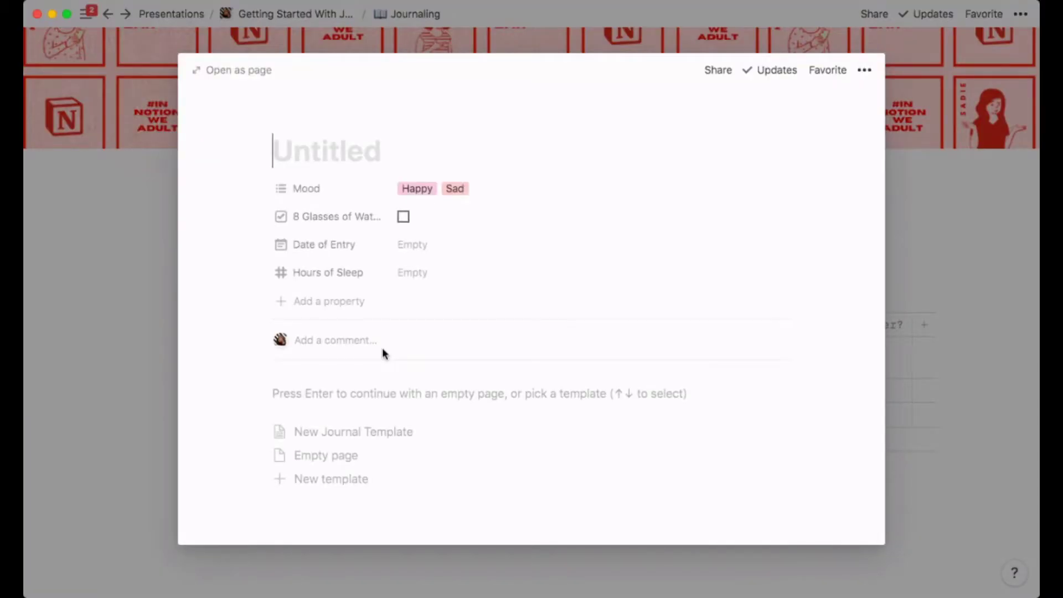
pyautogui.write('Toda')
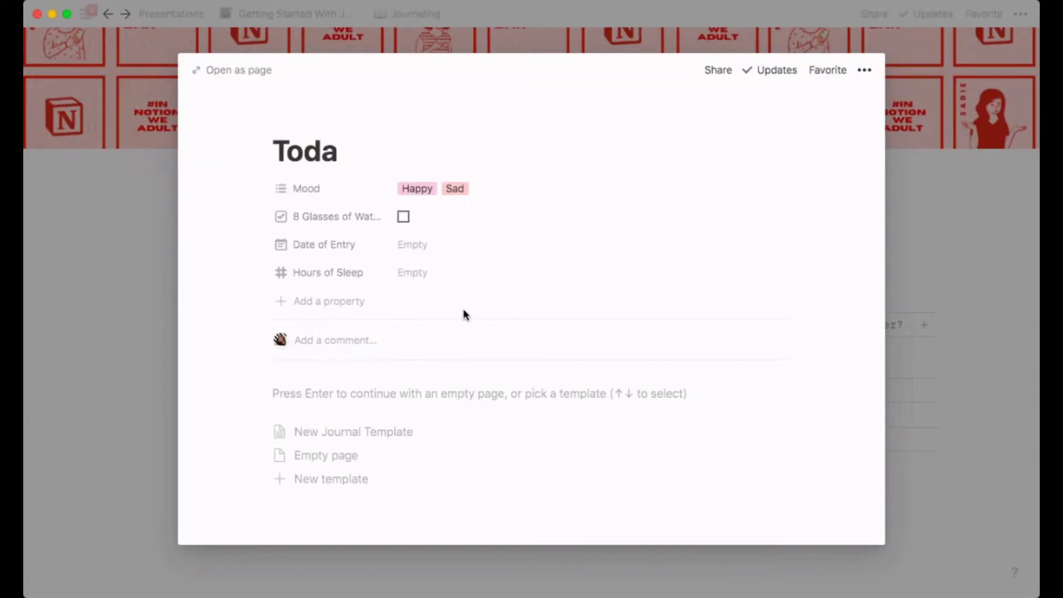
pyautogui.write('y')
pyautogui.click(468, 191)
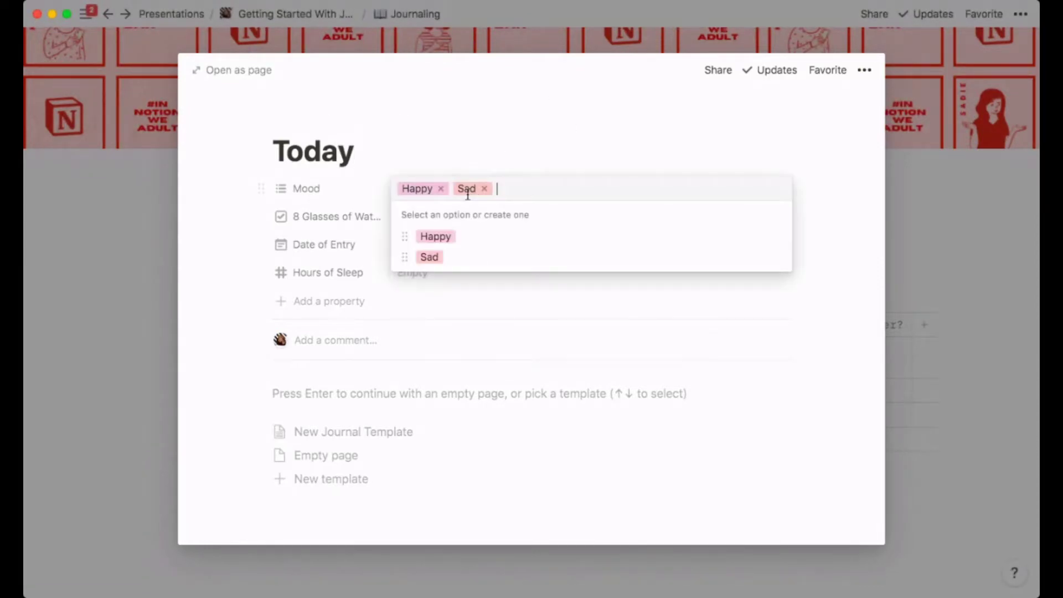
pyautogui.click(486, 188)
pyautogui.click(458, 157)
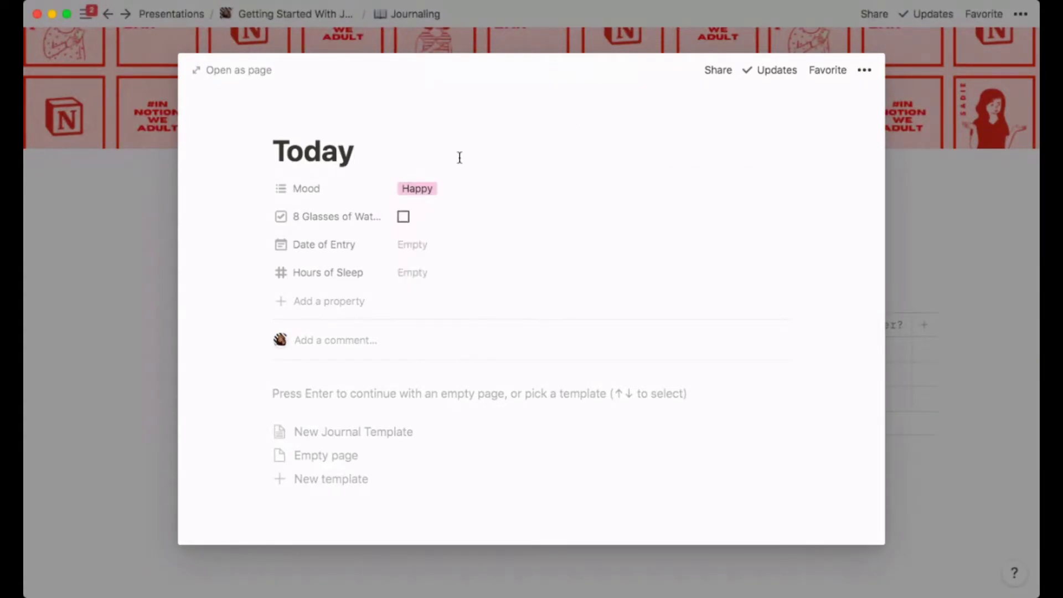
# - Fill in the Today entry with date Jun 19, 2021, 8 hours of sleep and the 8 Glasses of Water checkbox ticked, and close it
pyautogui.click(439, 252)
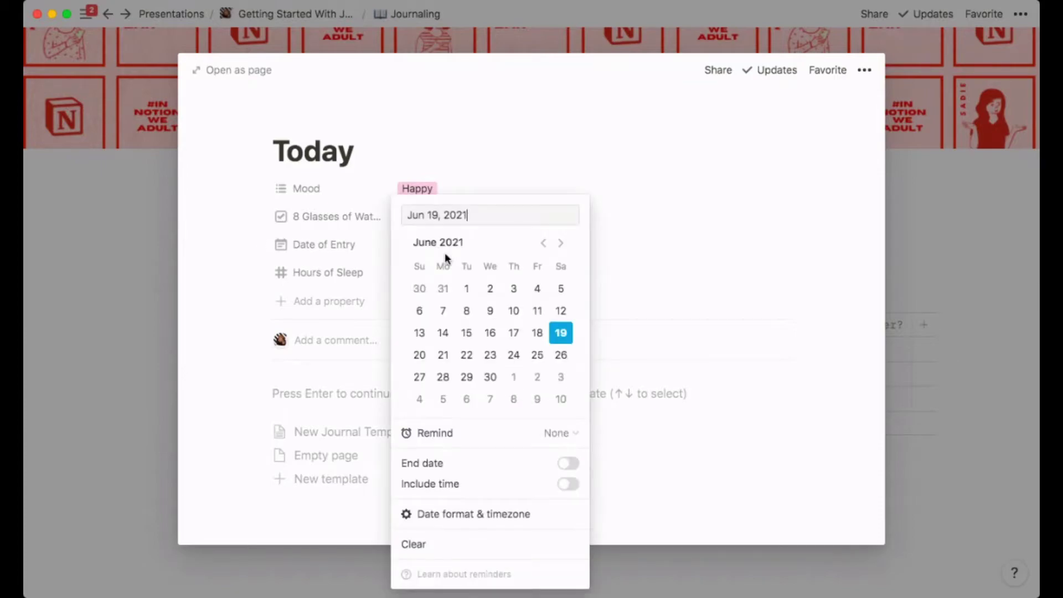
pyautogui.click(663, 229)
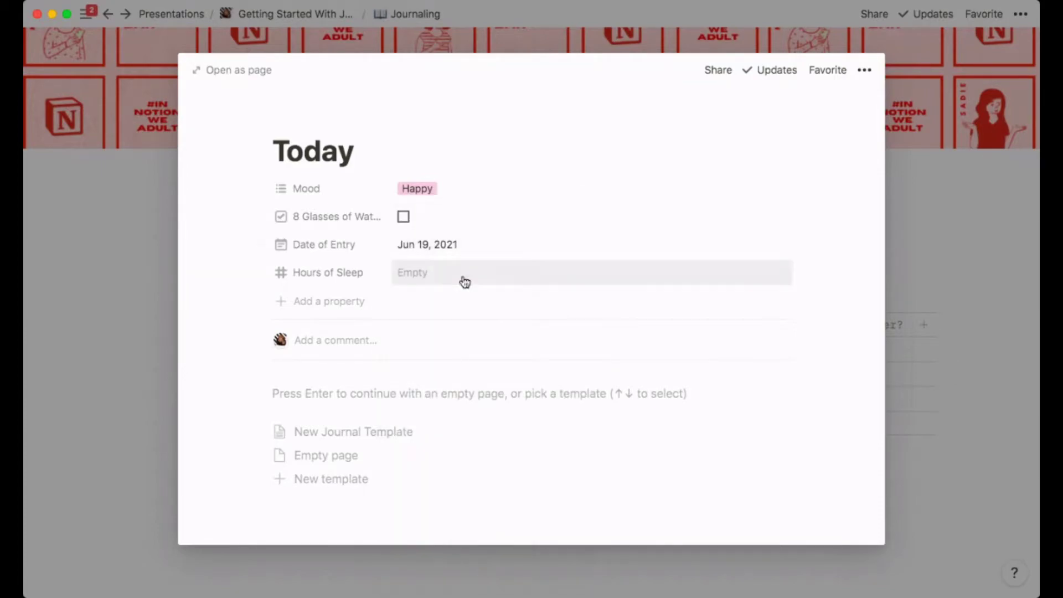
pyautogui.click(429, 278)
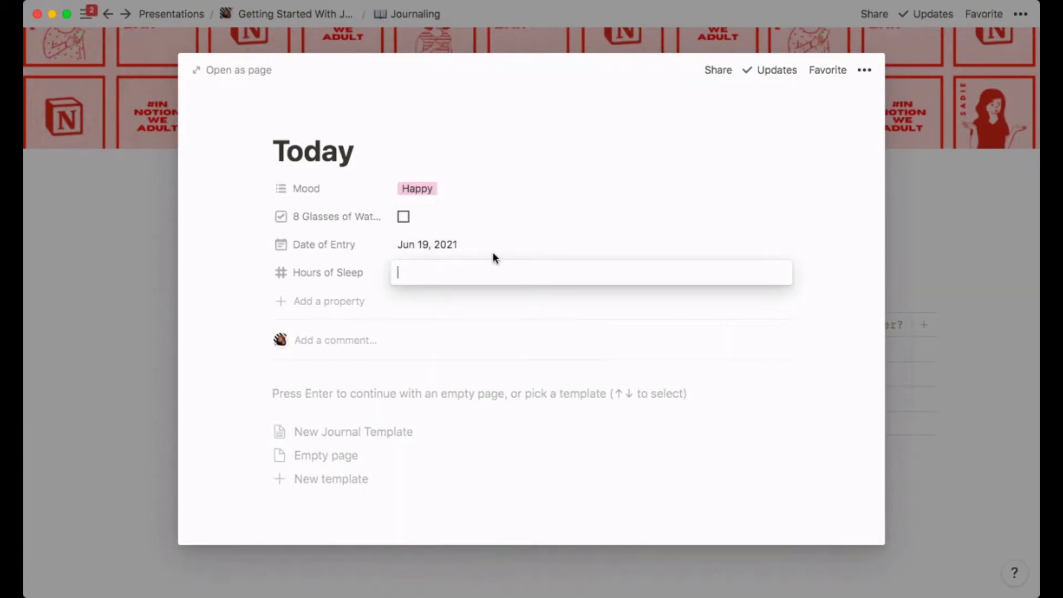
pyautogui.write('8')
pyautogui.click(583, 152)
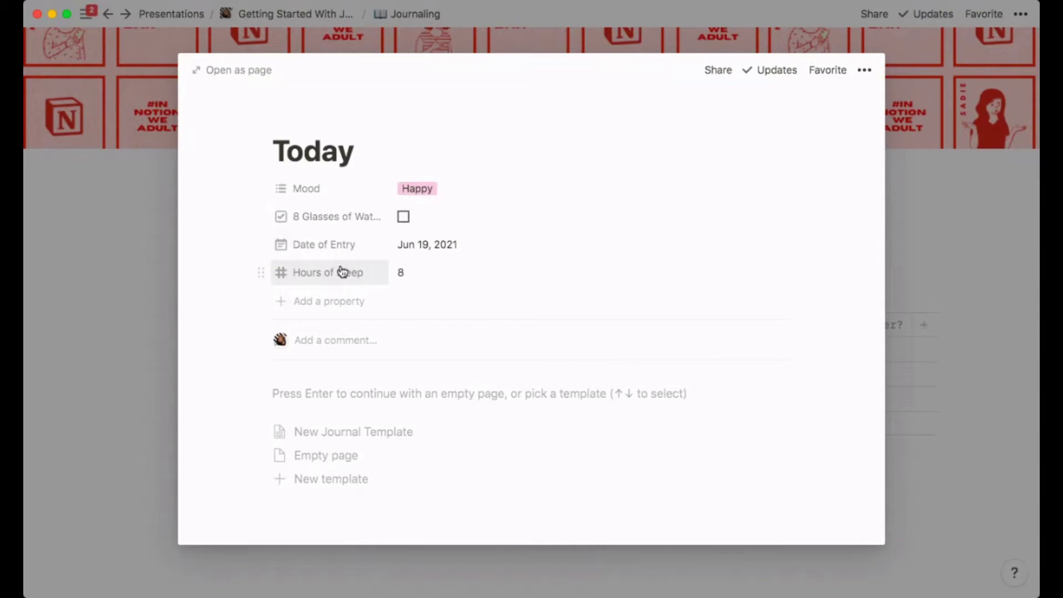
pyautogui.press('Escape')
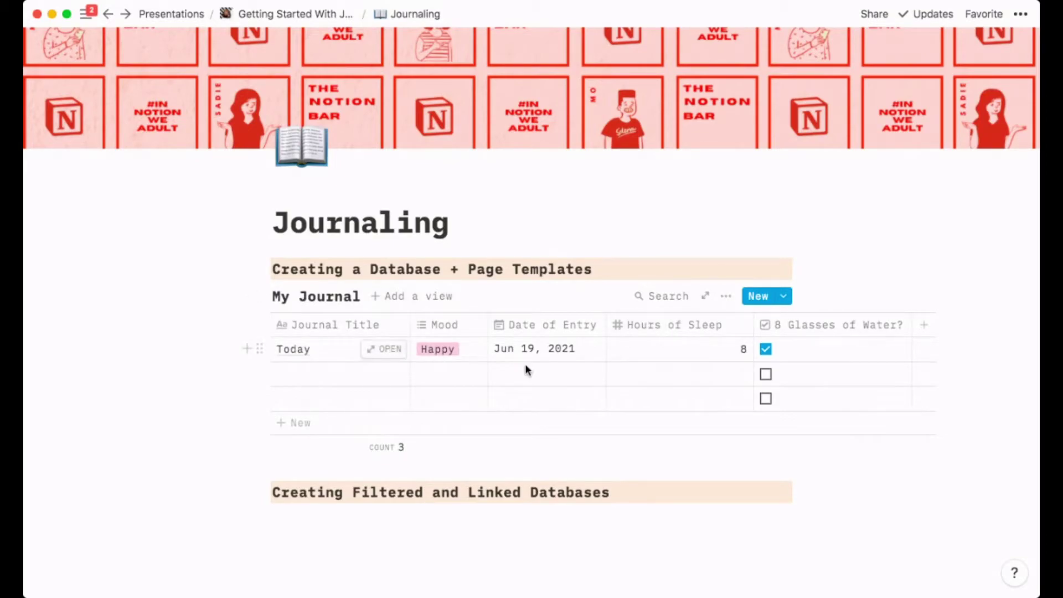
# - Reopen the Today entry and apply the New Journal Template to its body
pyautogui.click(375, 352)
pyautogui.scroll(-3, 606, 342)
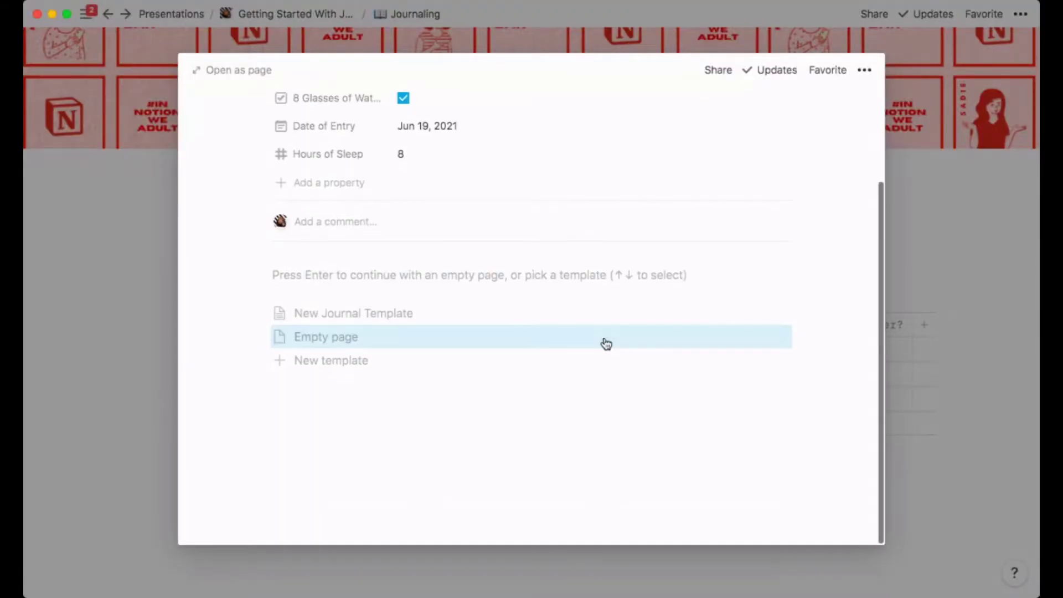
pyautogui.click(465, 340)
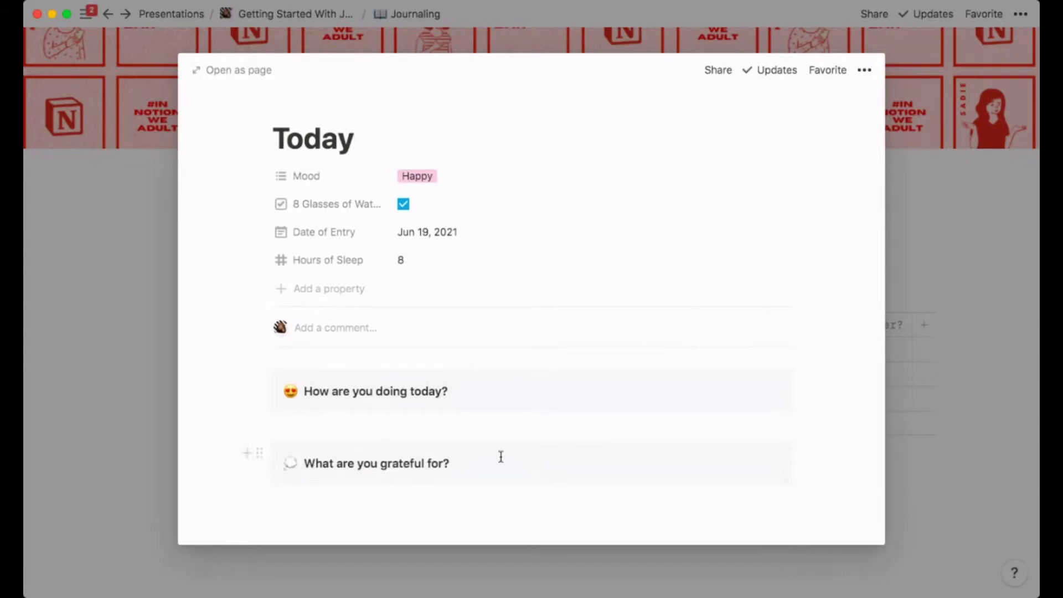
# - Write "Lorem ipsum" under both journaling prompts in the Today entry and close the entry
pyautogui.click(358, 424)
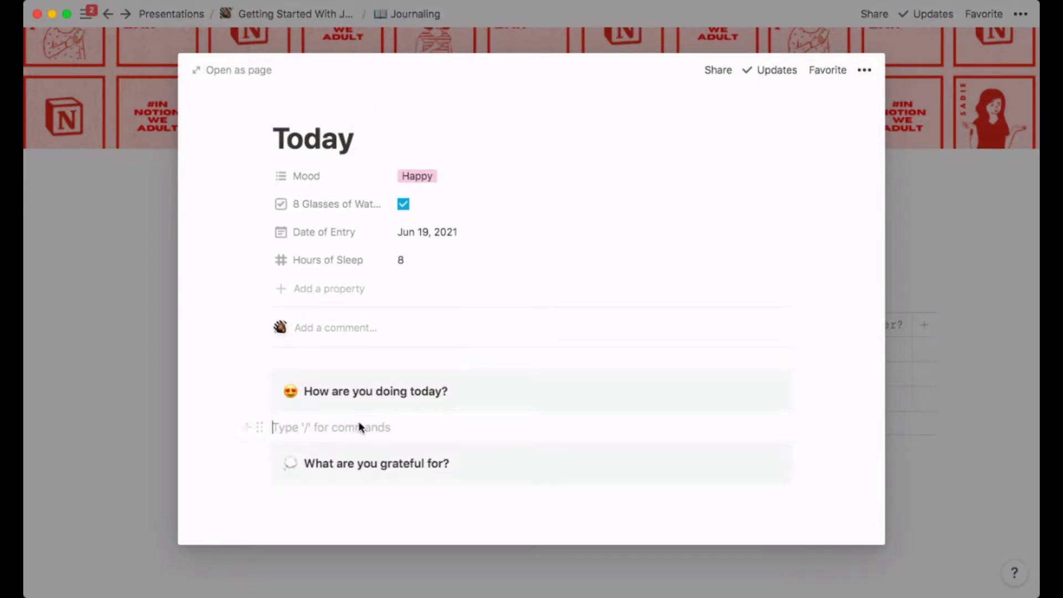
pyautogui.write('Lorem')
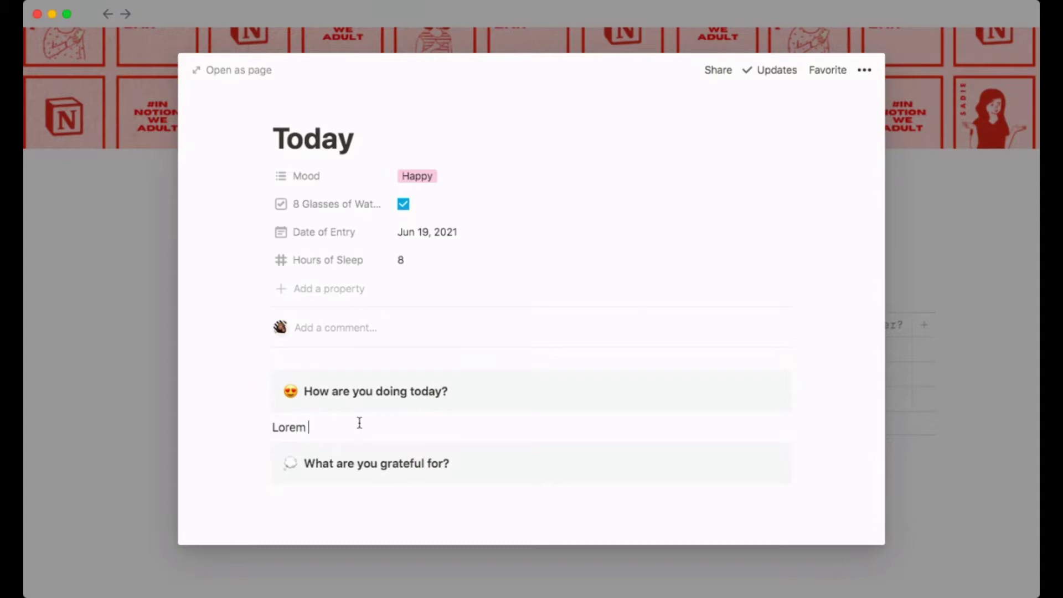
pyautogui.write('i psum')
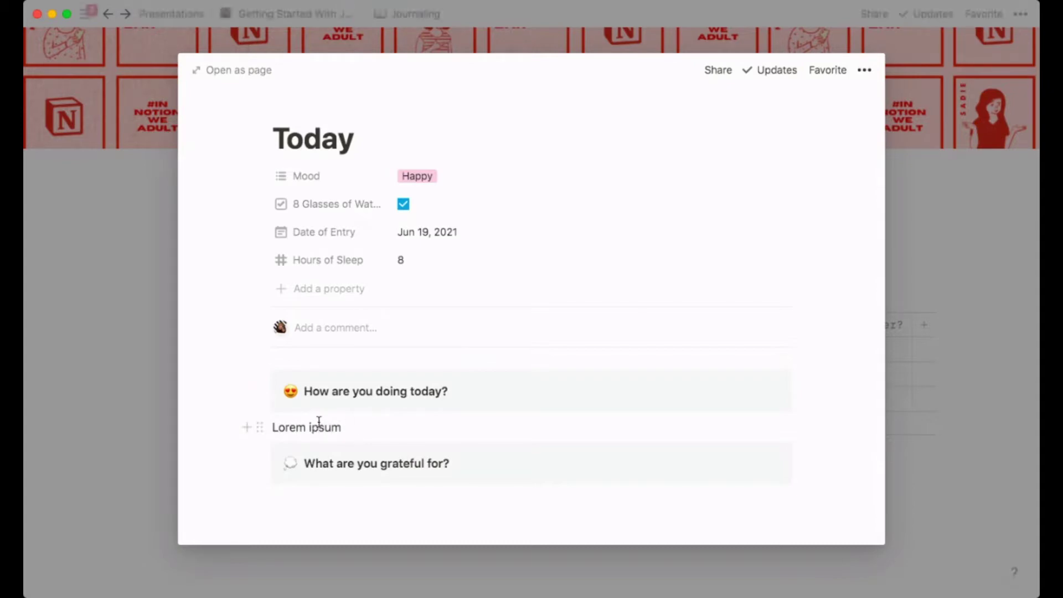
pyautogui.click(334, 490)
pyautogui.write('Lorem ipsum')
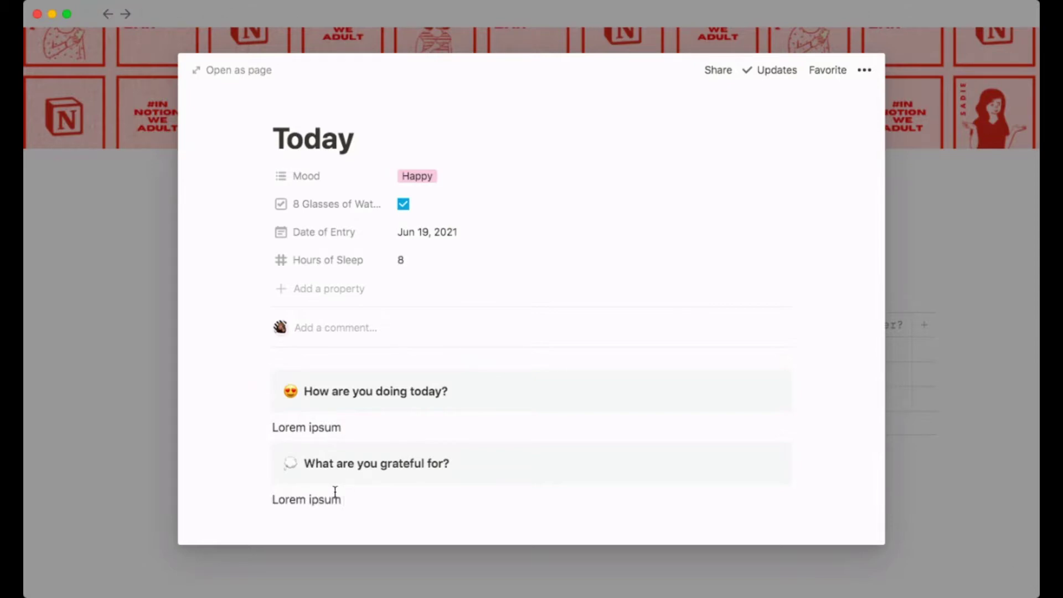
pyautogui.click(156, 321)
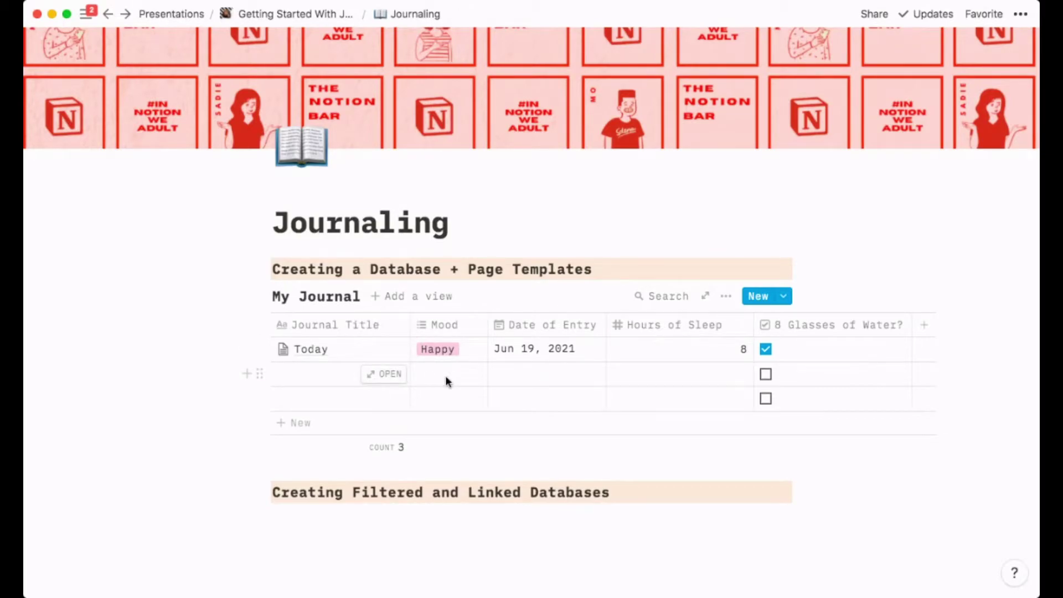
# - Add a Calendar view to the My Journal database
pyautogui.scroll(-1, 446, 381)
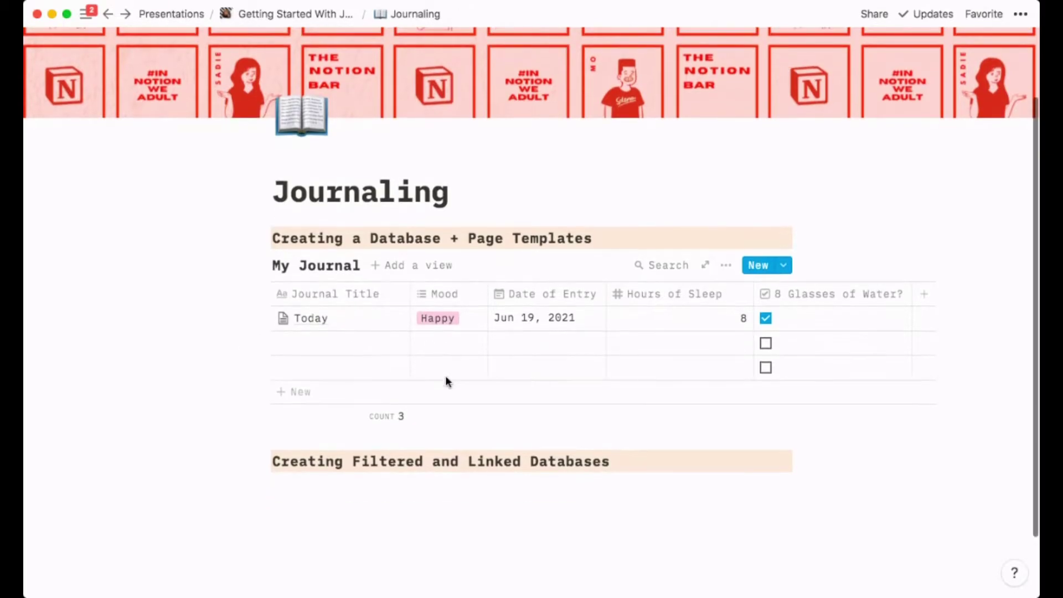
pyautogui.click(437, 268)
pyautogui.moveTo(399, 392)
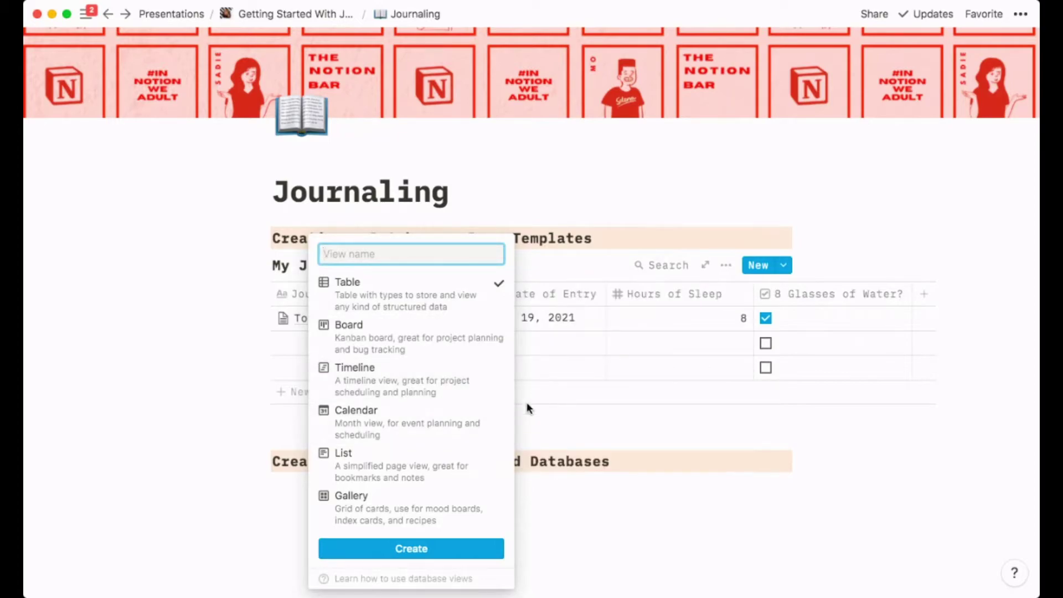
pyautogui.click(472, 432)
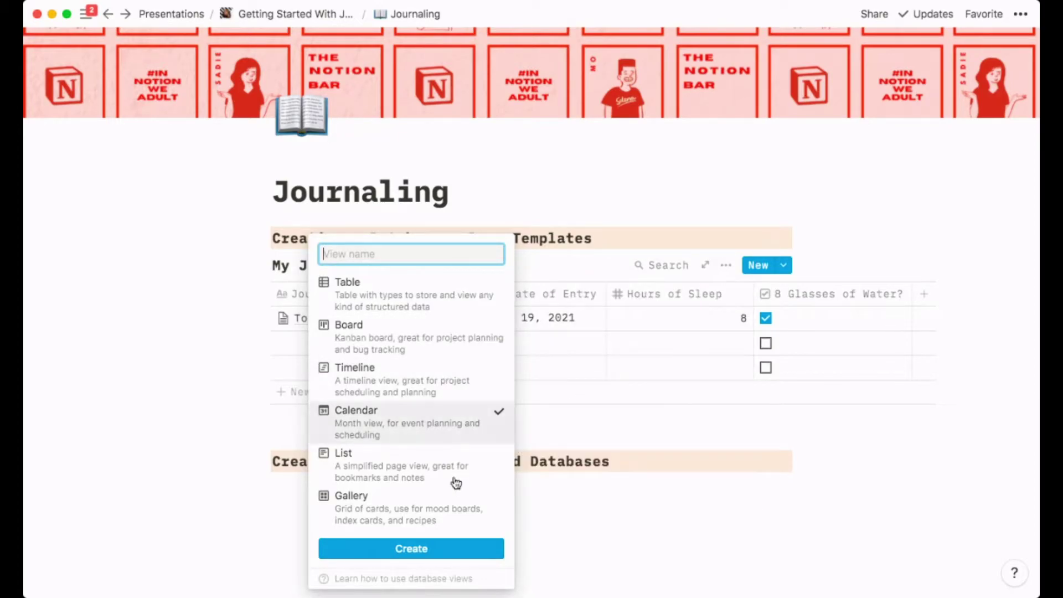
pyautogui.click(410, 548)
pyautogui.scroll(-7, 588, 425)
pyautogui.scroll(4, 589, 422)
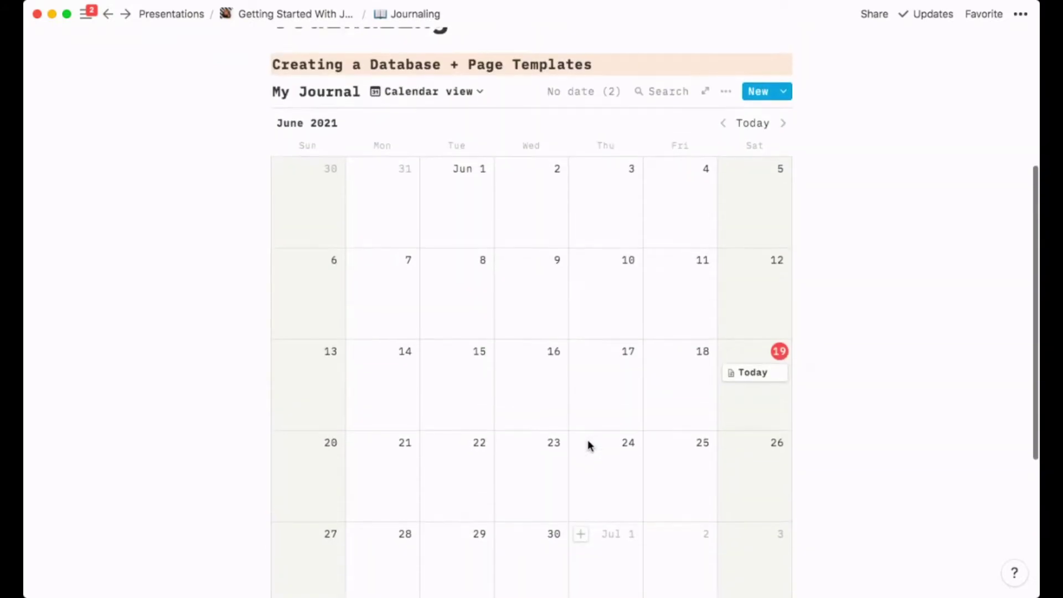
# - Show the Hours of Sleep, Date of Entry, 8 Glasses of Water? and Mood properties on the calendar view's entries
pyautogui.click(726, 93)
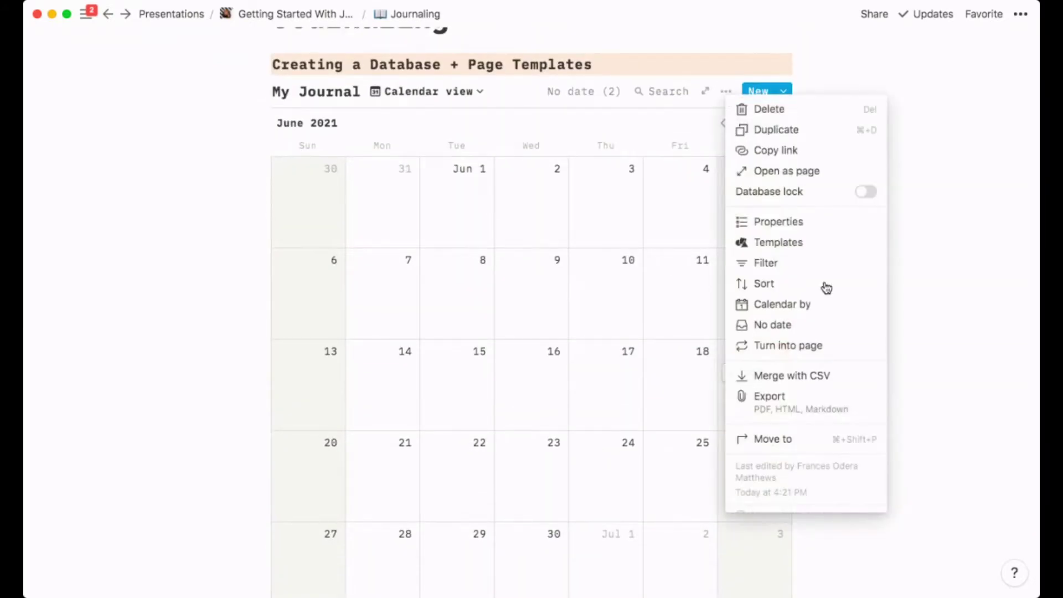
pyautogui.click(802, 224)
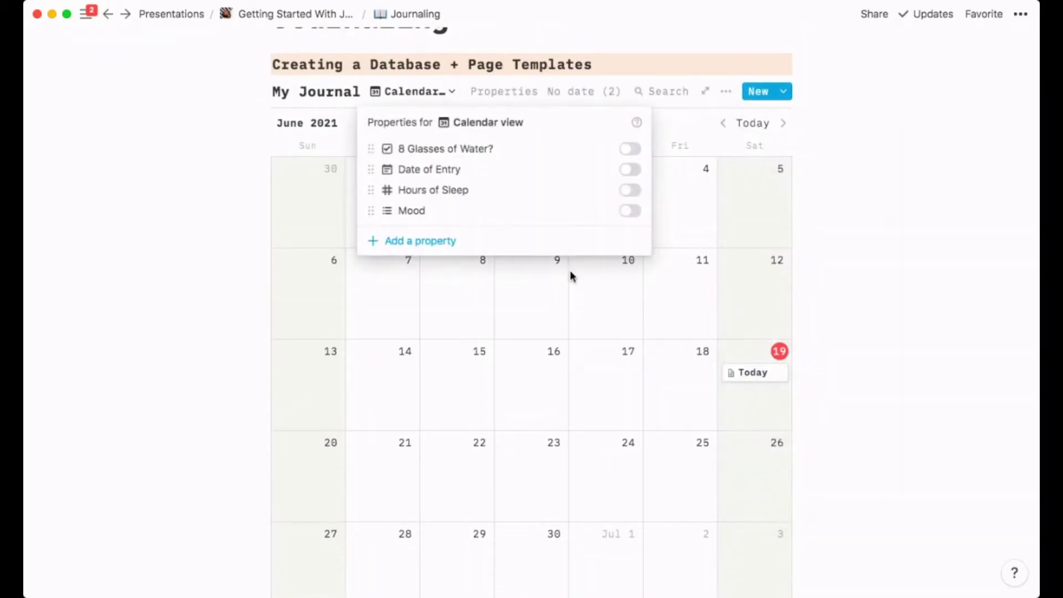
pyautogui.click(632, 191)
pyautogui.click(639, 167)
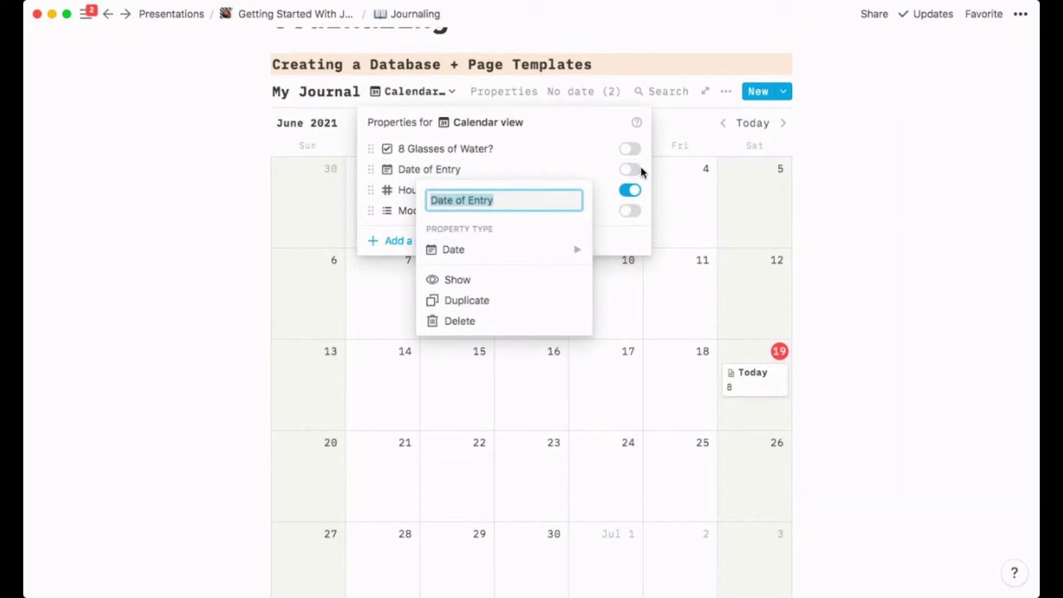
pyautogui.click(640, 167)
pyautogui.click(637, 169)
pyautogui.click(631, 149)
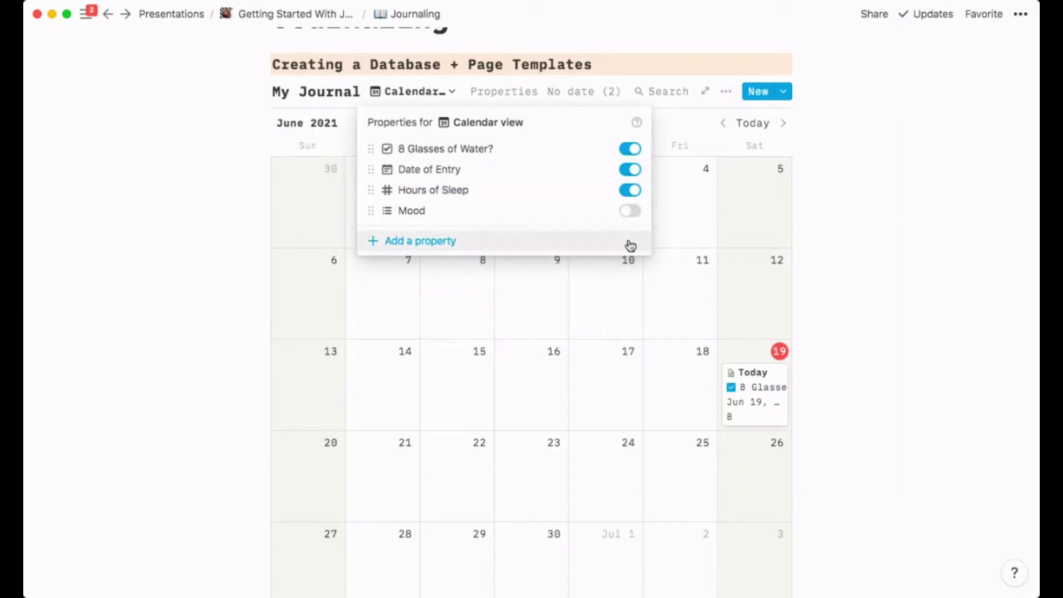
pyautogui.click(629, 212)
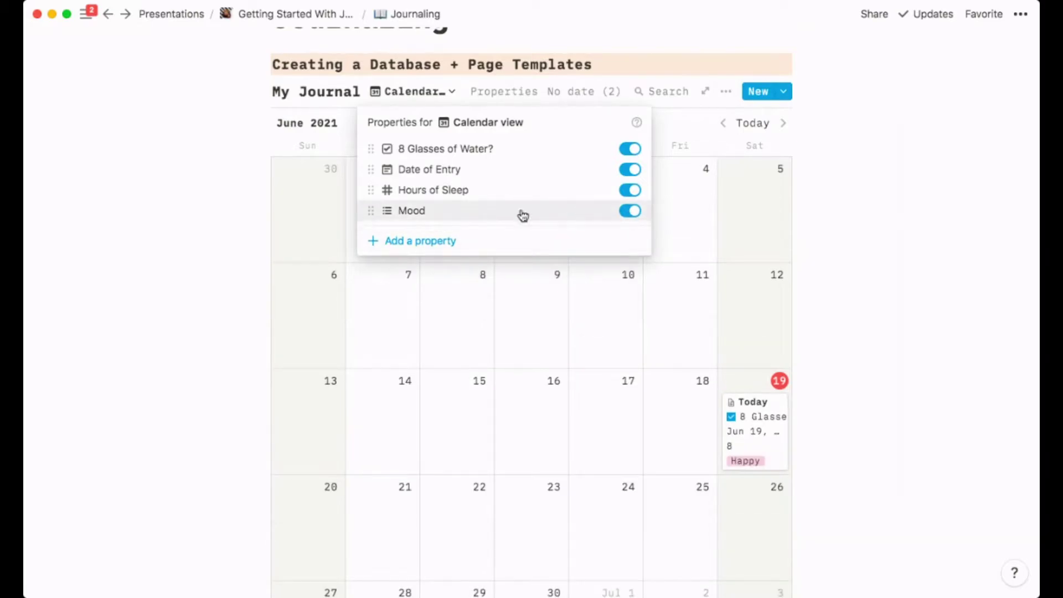
# - Move Mood to the top of the calendar view's properties and hide Date of Entry
pyautogui.moveTo(460, 183); pyautogui.dragTo(460, 153)
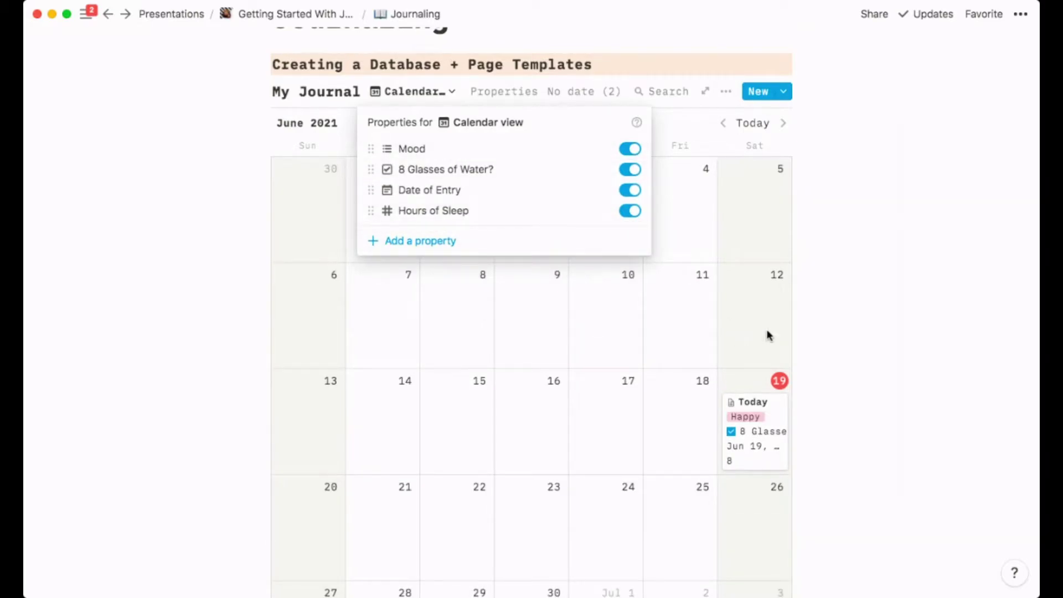
pyautogui.click(635, 191)
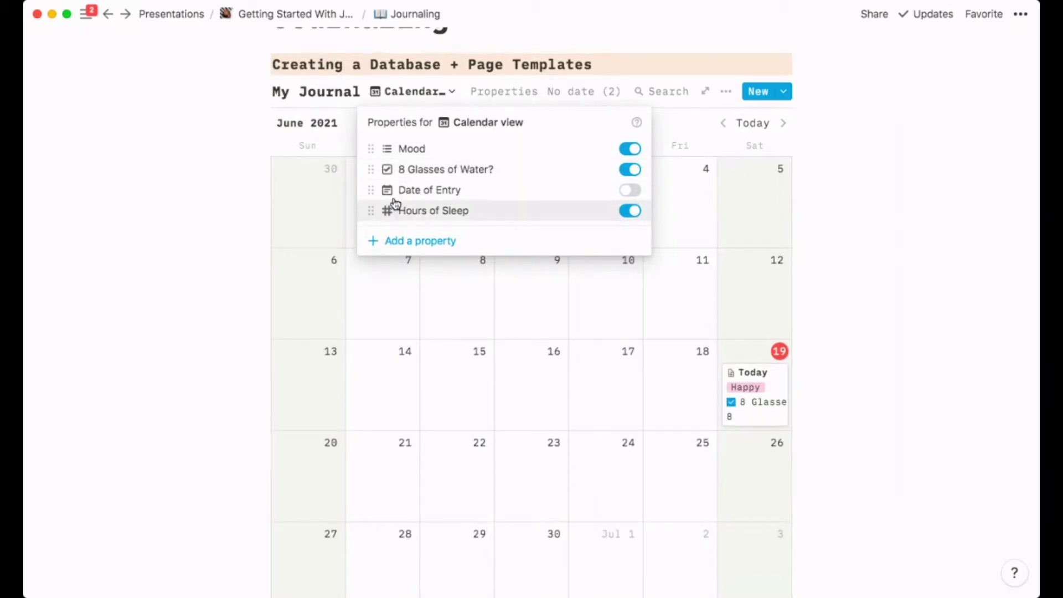
pyautogui.click(305, 143)
pyautogui.scroll(2, 584, 213)
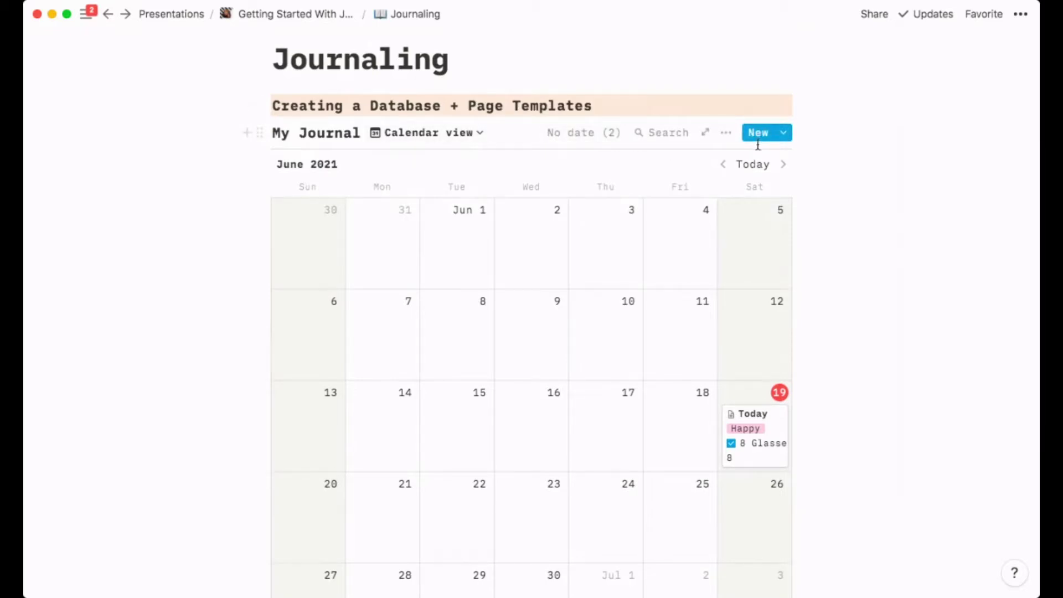
pyautogui.click(726, 134)
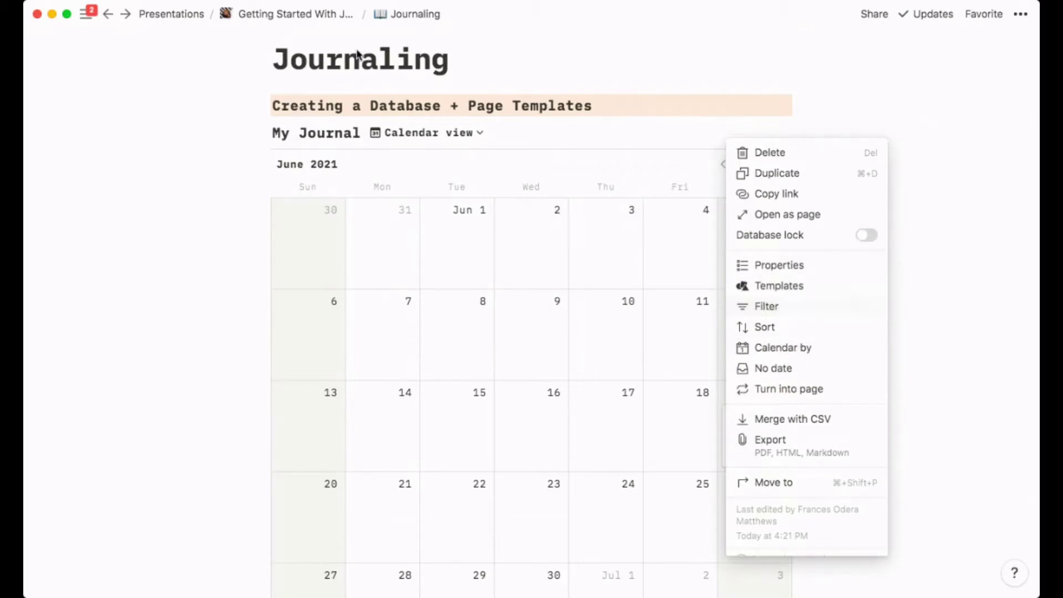
pyautogui.click(453, 138)
pyautogui.click(454, 133)
pyautogui.click(538, 208)
pyautogui.write('HAppy Calendar')
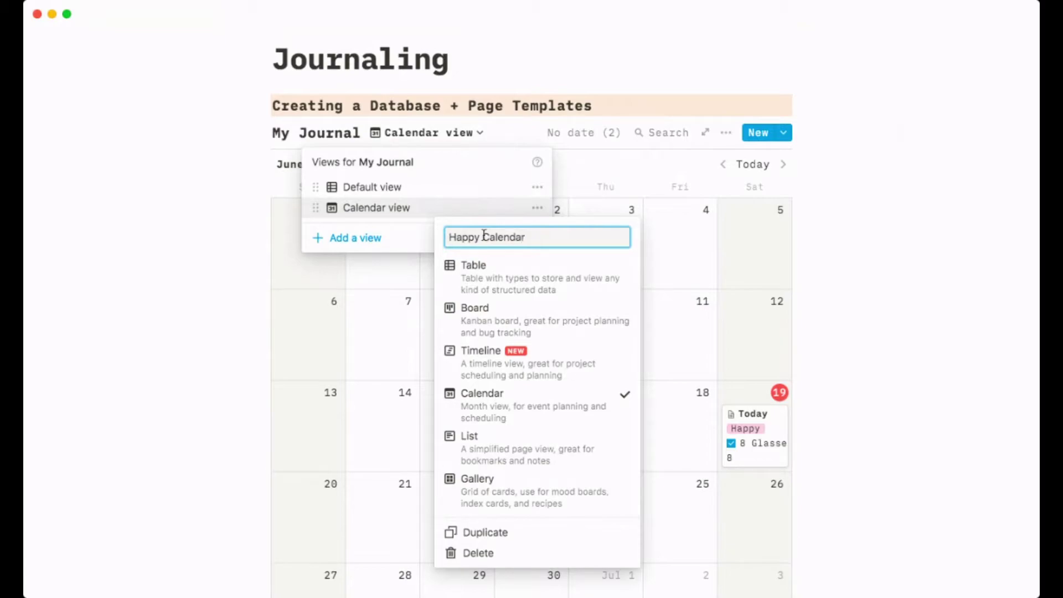
pyautogui.press('Return')
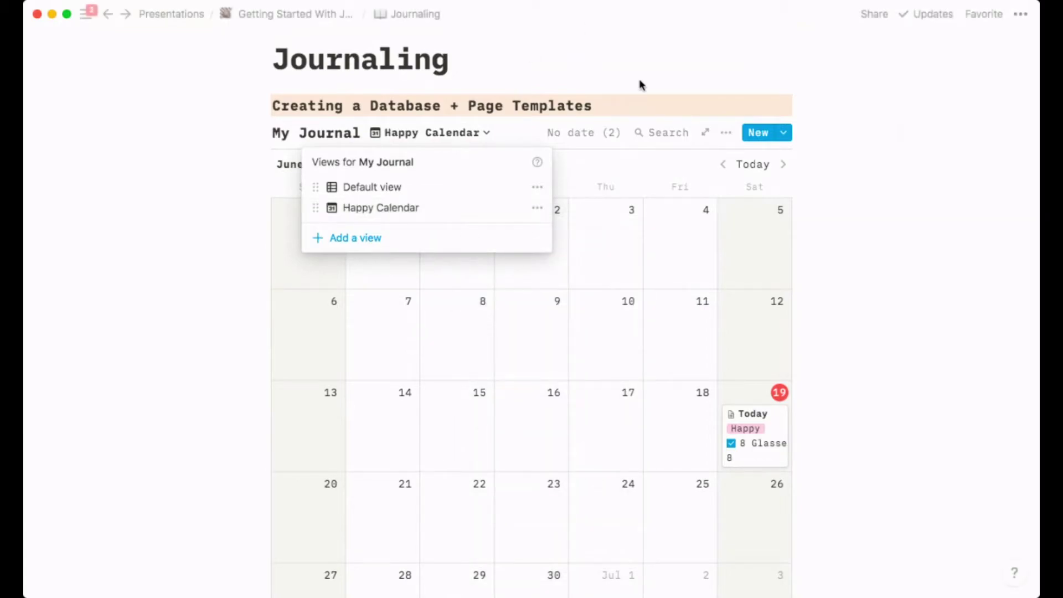
pyautogui.press('Escape')
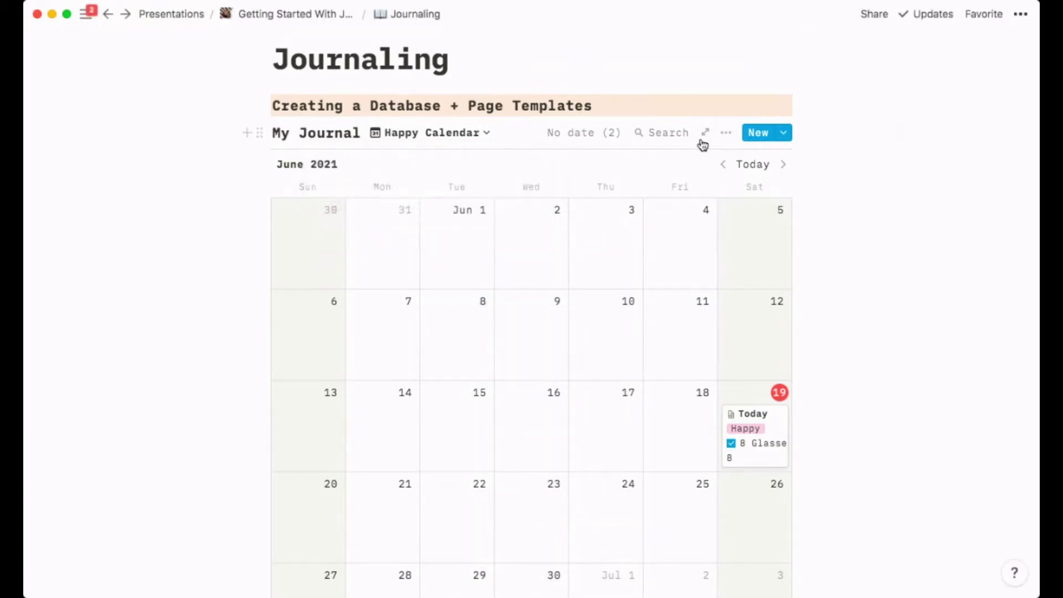
# - Filter the Happy Calendar view to entries whose Mood contains Happy
pyautogui.click(729, 138)
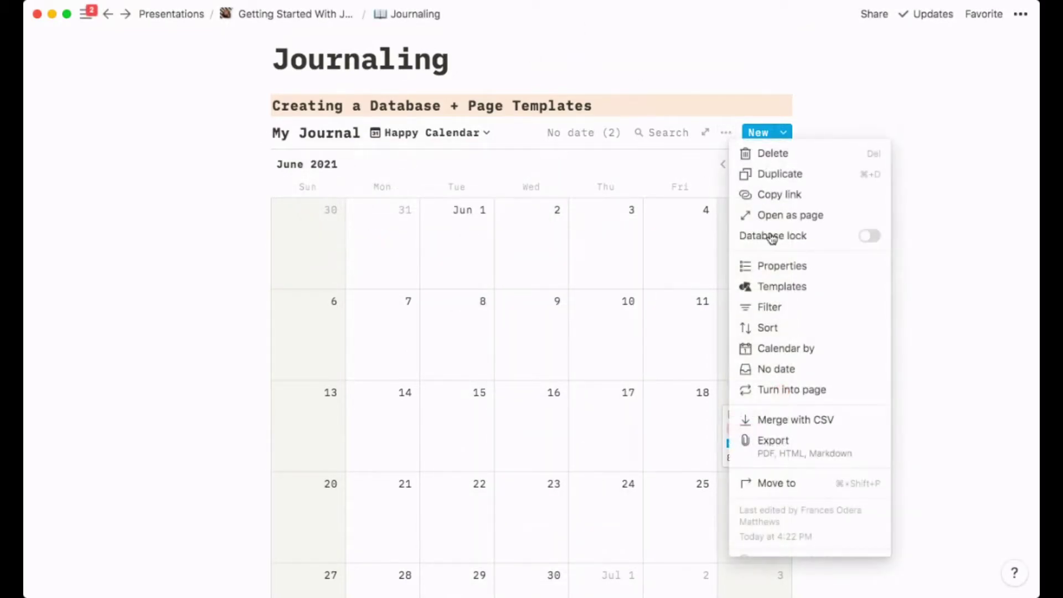
pyautogui.click(777, 308)
pyautogui.click(439, 271)
pyautogui.click(466, 302)
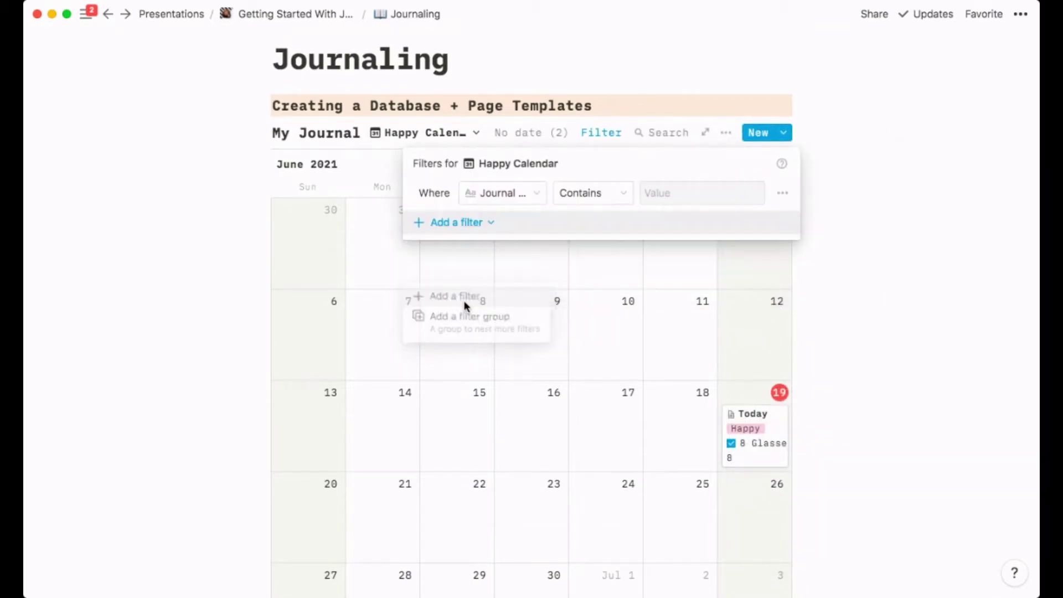
pyautogui.click(526, 193)
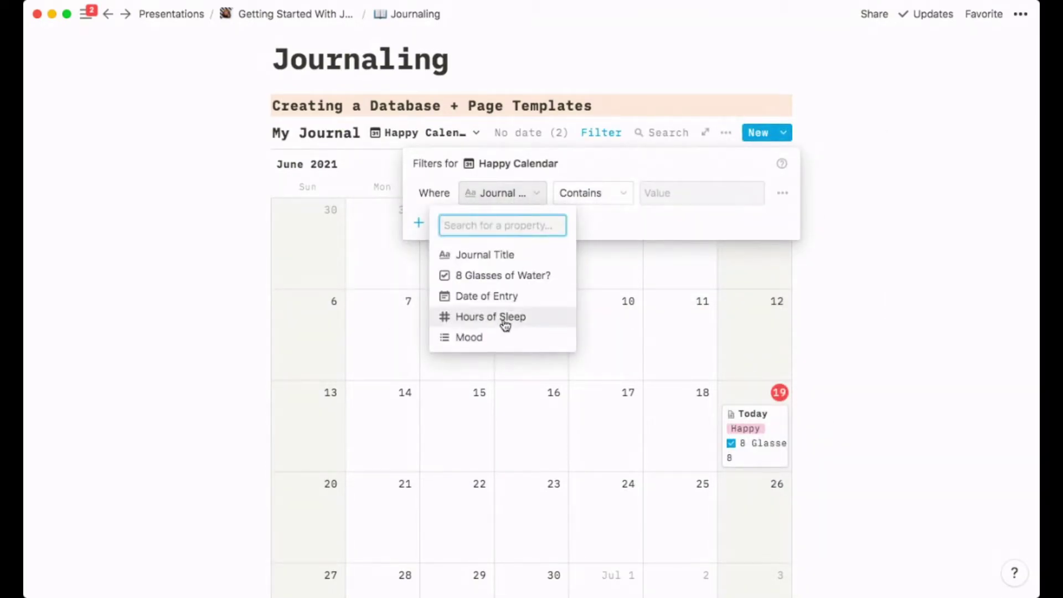
pyautogui.click(491, 339)
pyautogui.click(754, 193)
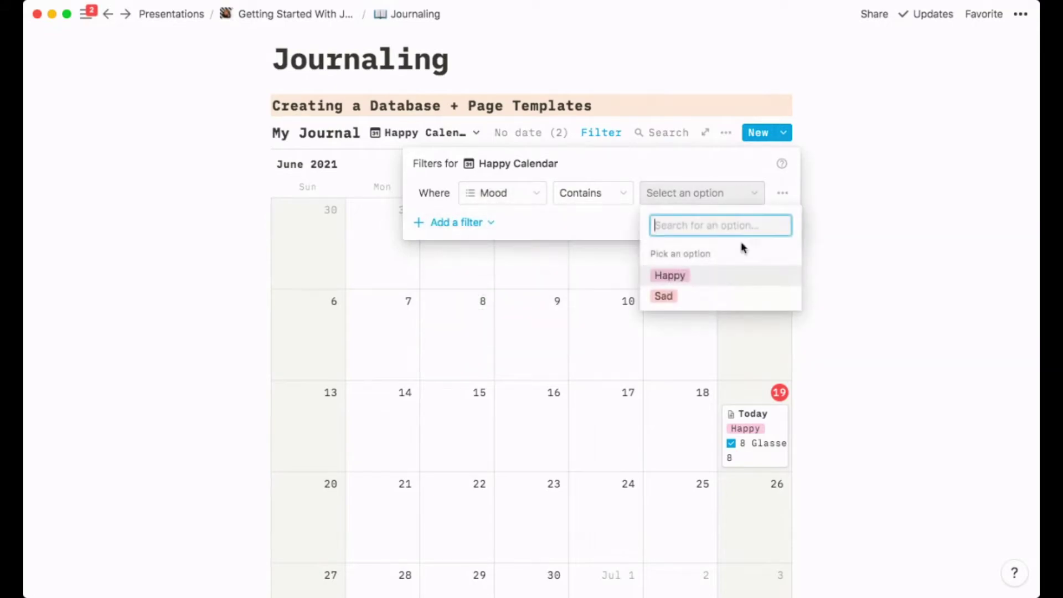
pyautogui.click(687, 284)
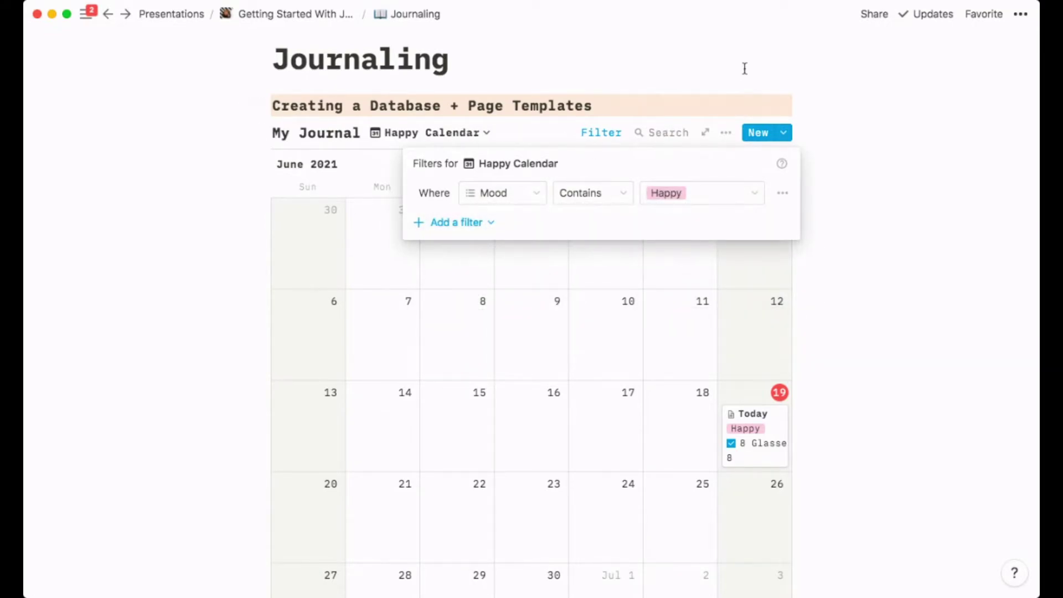
pyautogui.click(744, 73)
# - Switch My Journal to the Default view and replace the Today entry's Happy mood tag with Sad
pyautogui.click(404, 133)
pyautogui.click(392, 185)
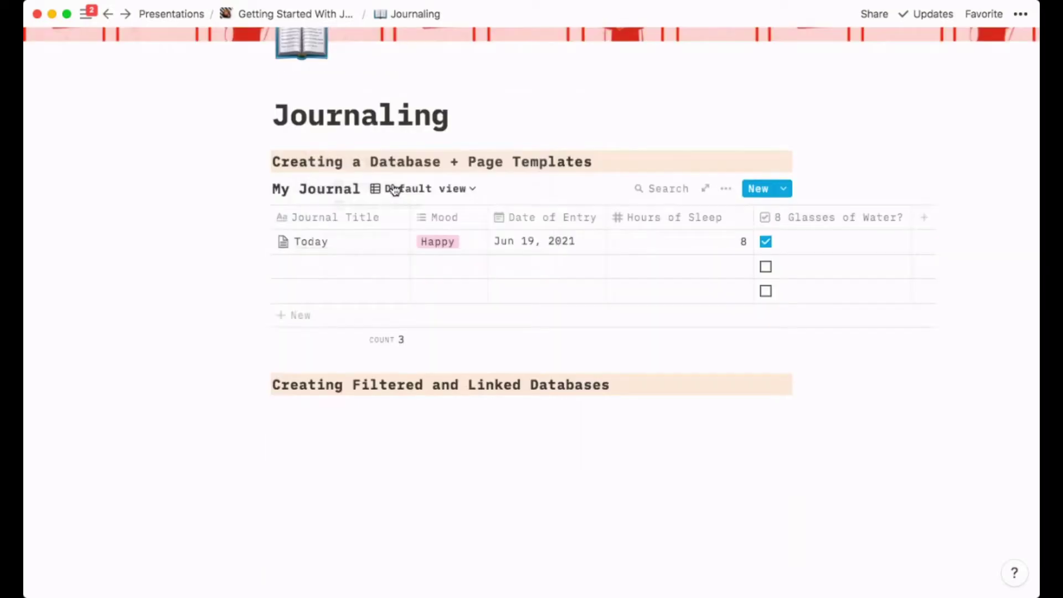
pyautogui.click(463, 241)
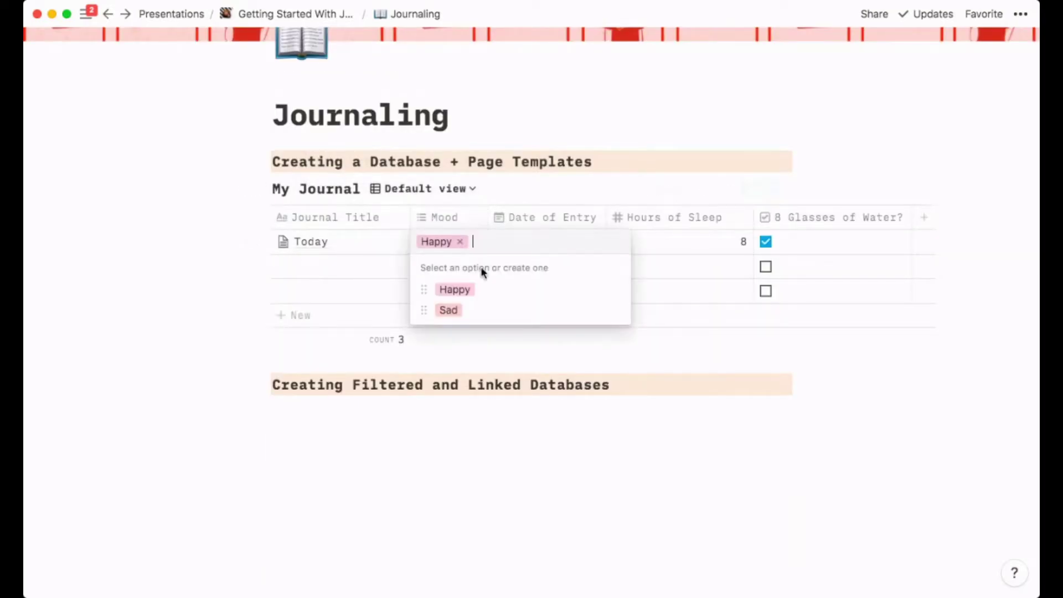
pyautogui.click(456, 311)
pyautogui.press('Escape')
pyautogui.click(458, 216)
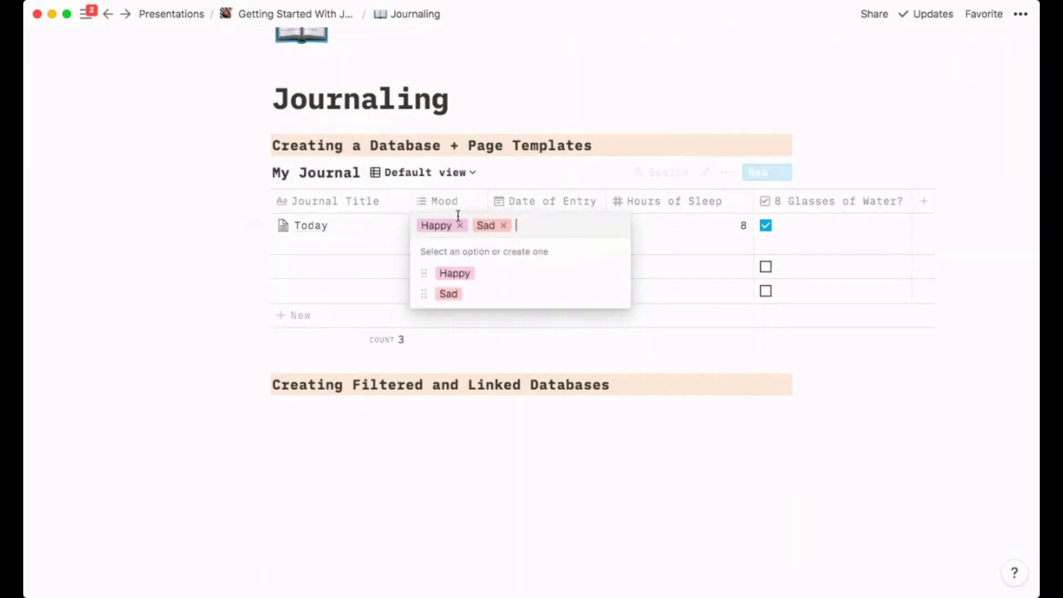
pyautogui.click(460, 226)
pyautogui.press('Escape')
# - Check the Happy Calendar view for the Today entry, and return to the Default view
pyautogui.click(433, 190)
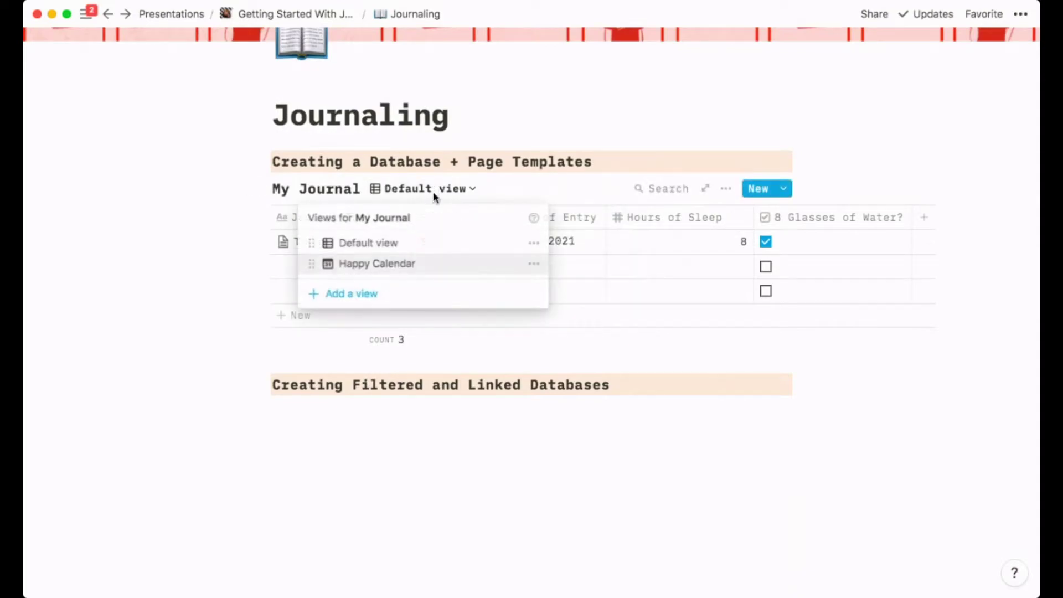
pyautogui.click(396, 264)
pyautogui.scroll(-3, 696, 399)
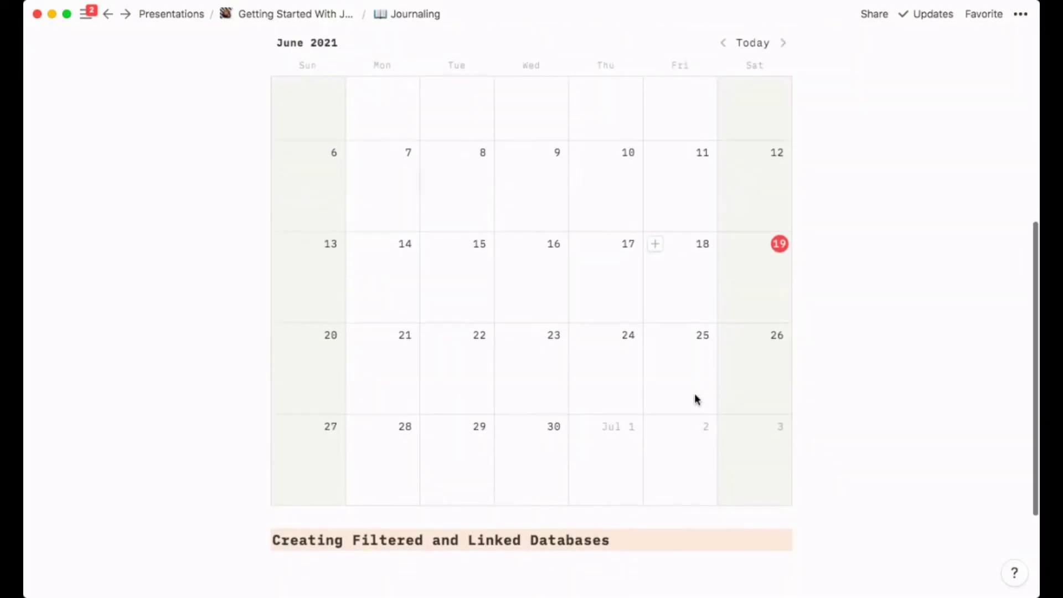
pyautogui.scroll(2, 695, 399)
pyautogui.click(463, 104)
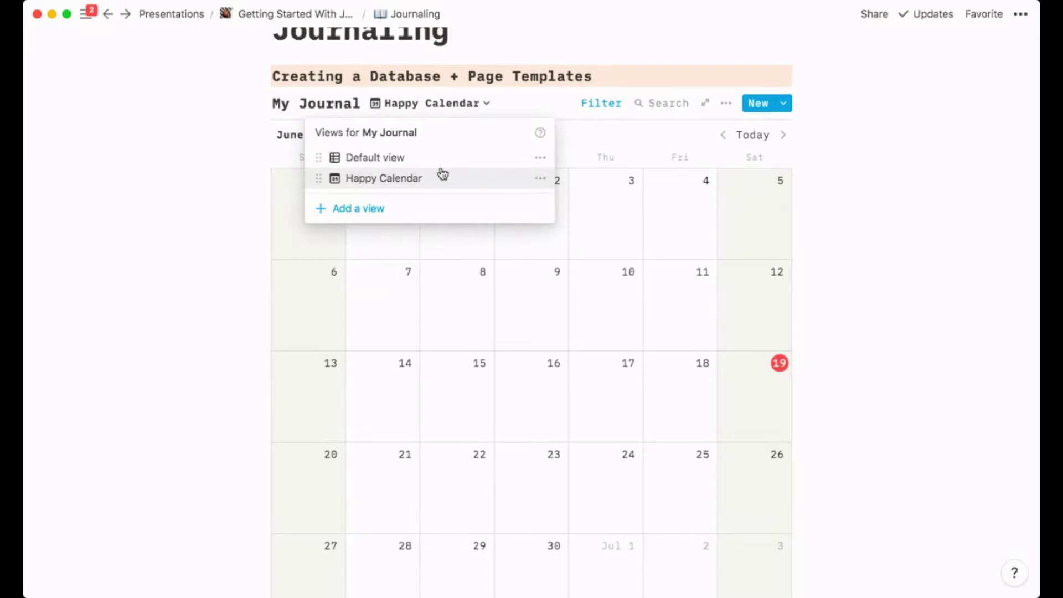
pyautogui.click(441, 157)
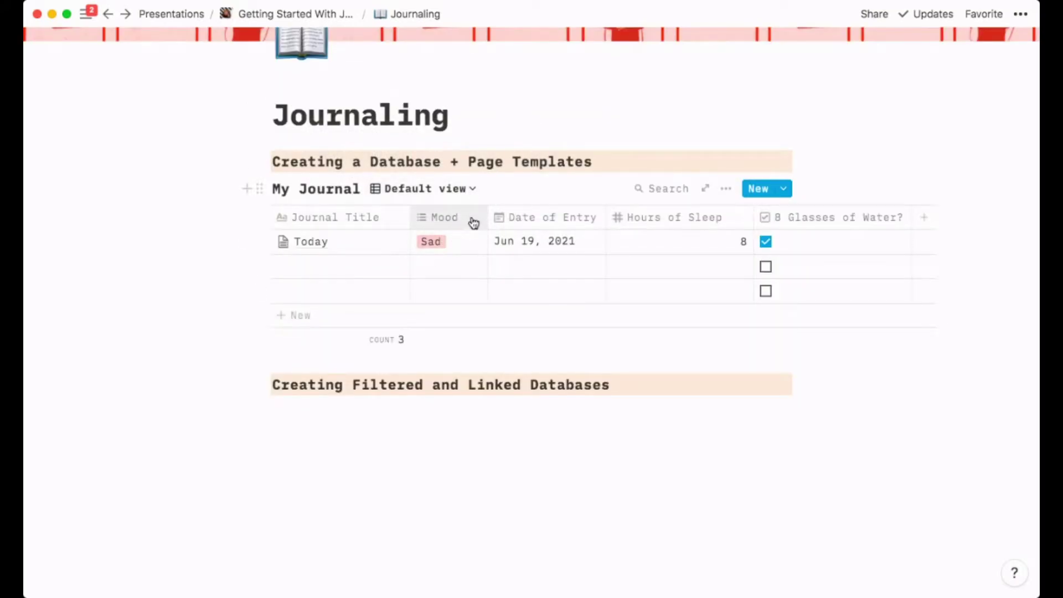
# - Narrow the Hours of Sleep column slightly in My Journal's Default view
pyautogui.moveTo(753, 217); pyautogui.dragTo(727, 217)
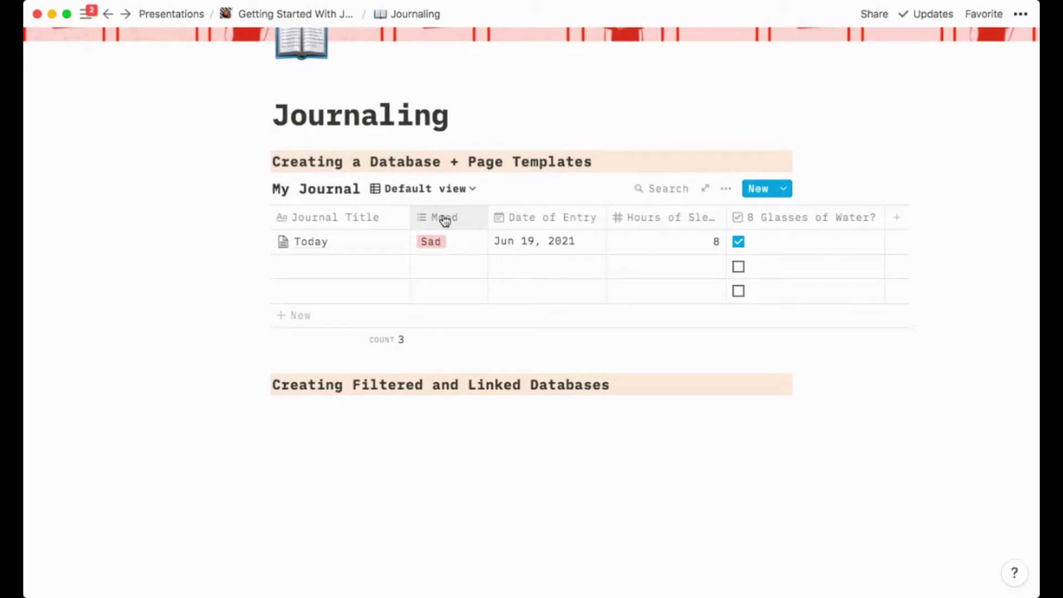
pyautogui.scroll(3, 444, 219)
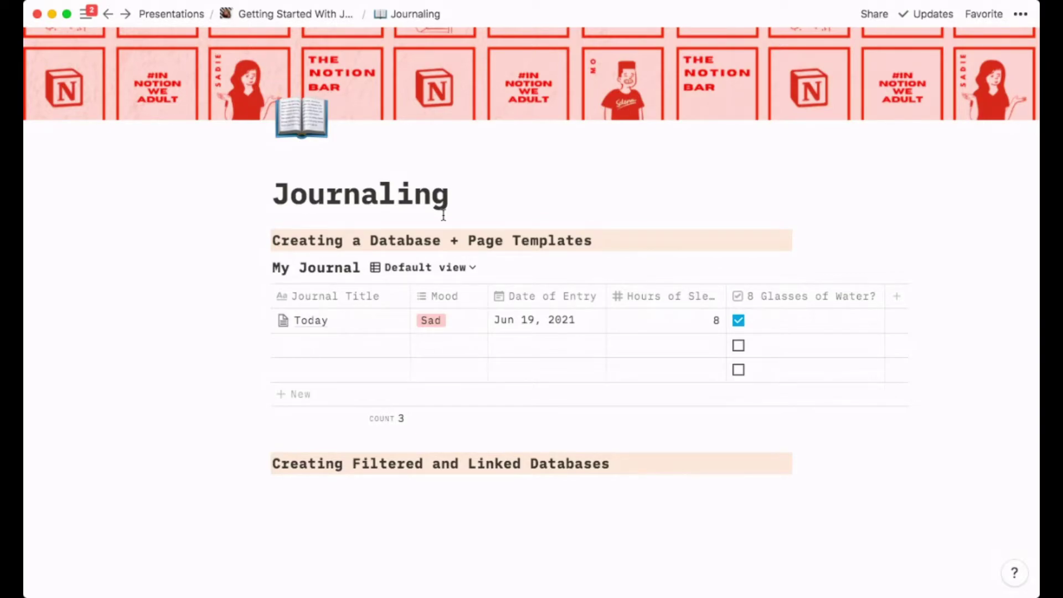
pyautogui.scroll(-3, 443, 216)
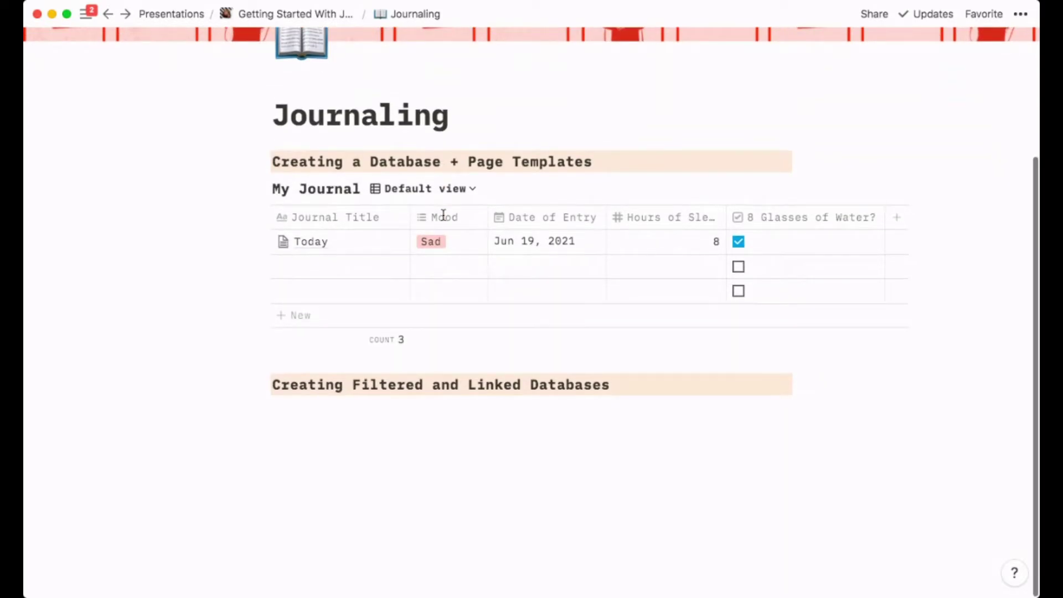
# - Insert a linked database of My Journal under the Creating Filtered and Linked Databases heading
pyautogui.click(347, 445)
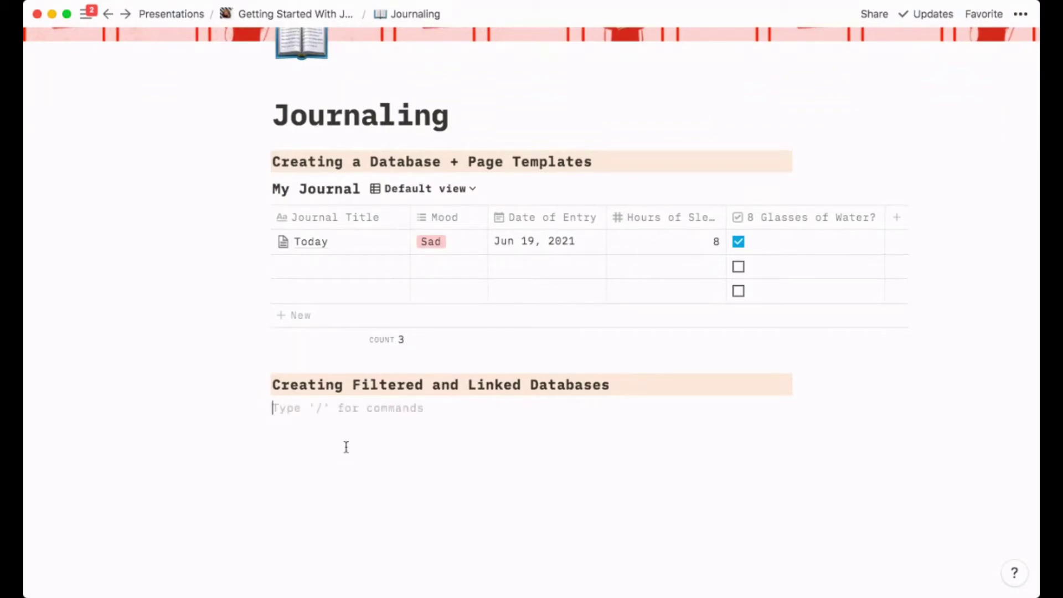
pyautogui.write('/linke')
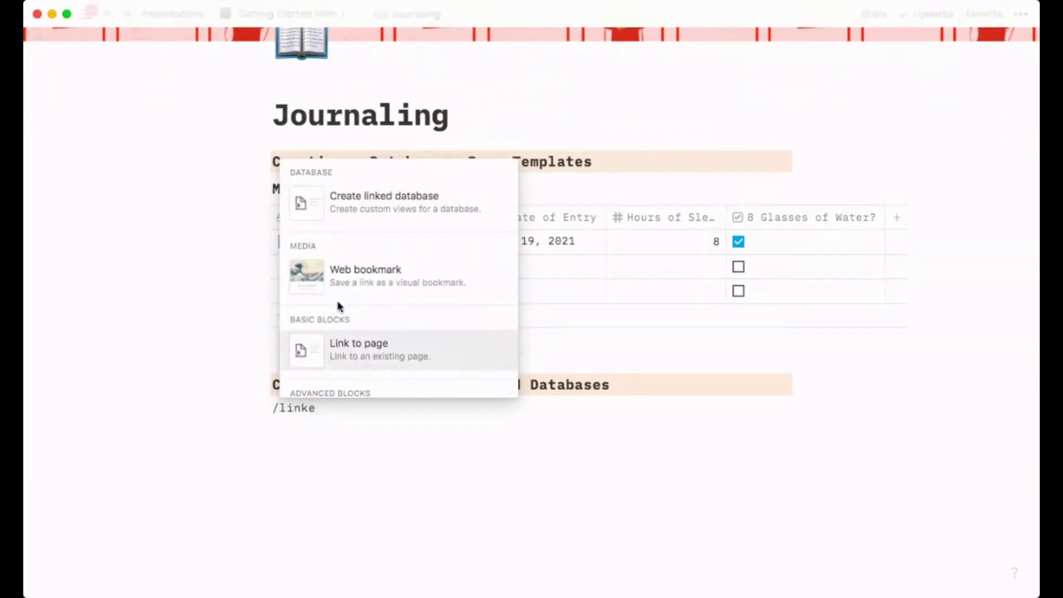
pyautogui.click(387, 216)
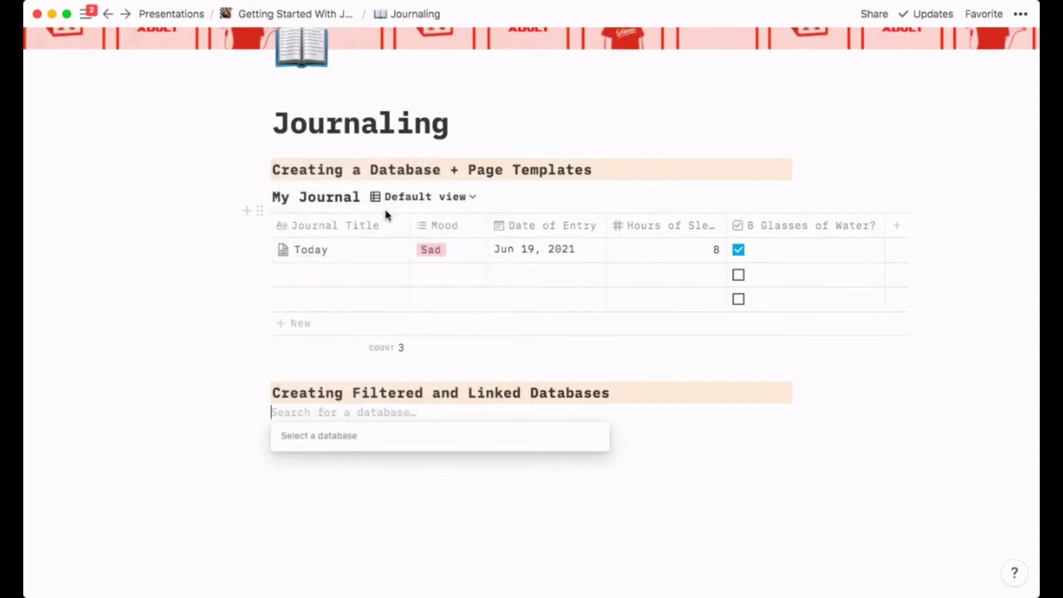
pyautogui.write('my journl')
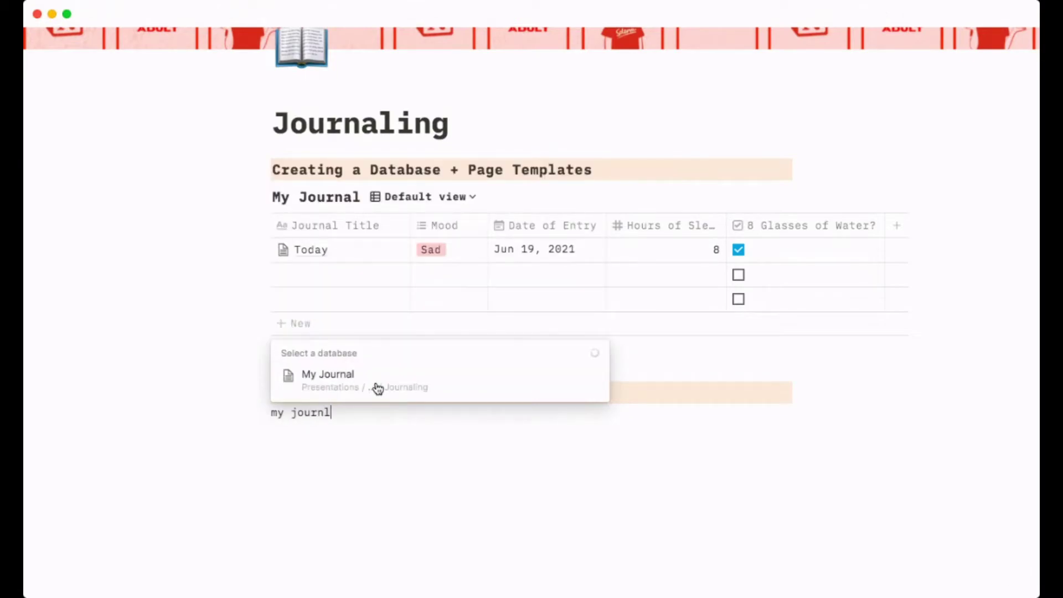
pyautogui.click(325, 382)
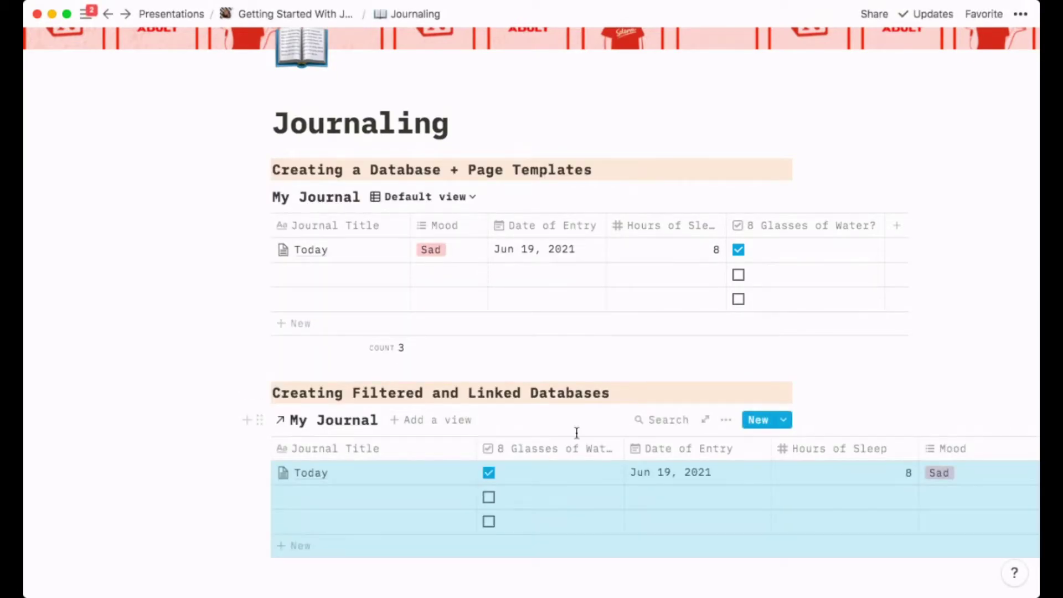
# - Filter the linked My Journal database to entries whose Date of Entry is Today
pyautogui.scroll(-3, 575, 432)
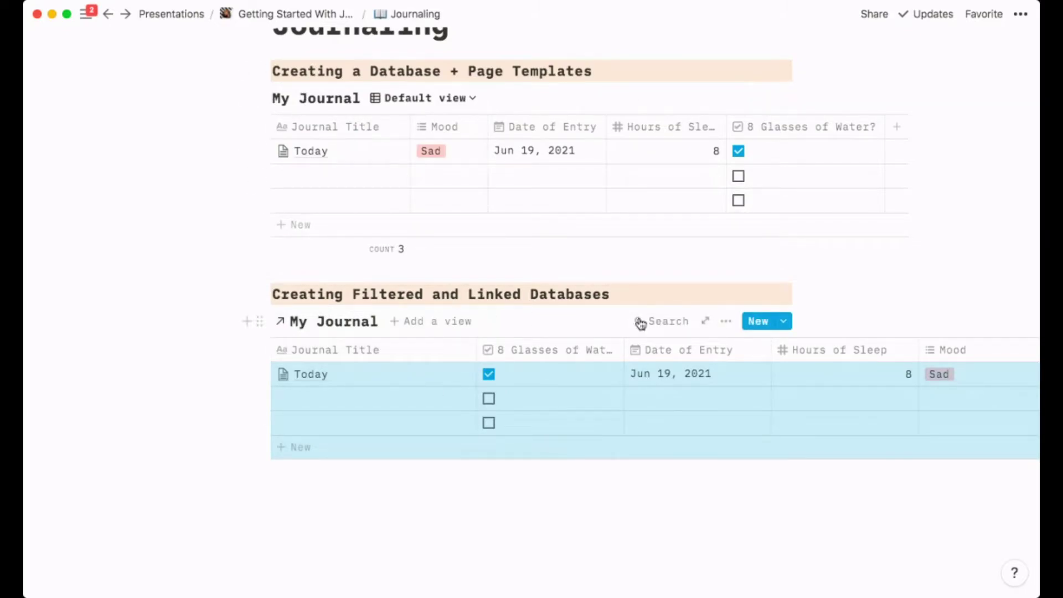
pyautogui.click(726, 322)
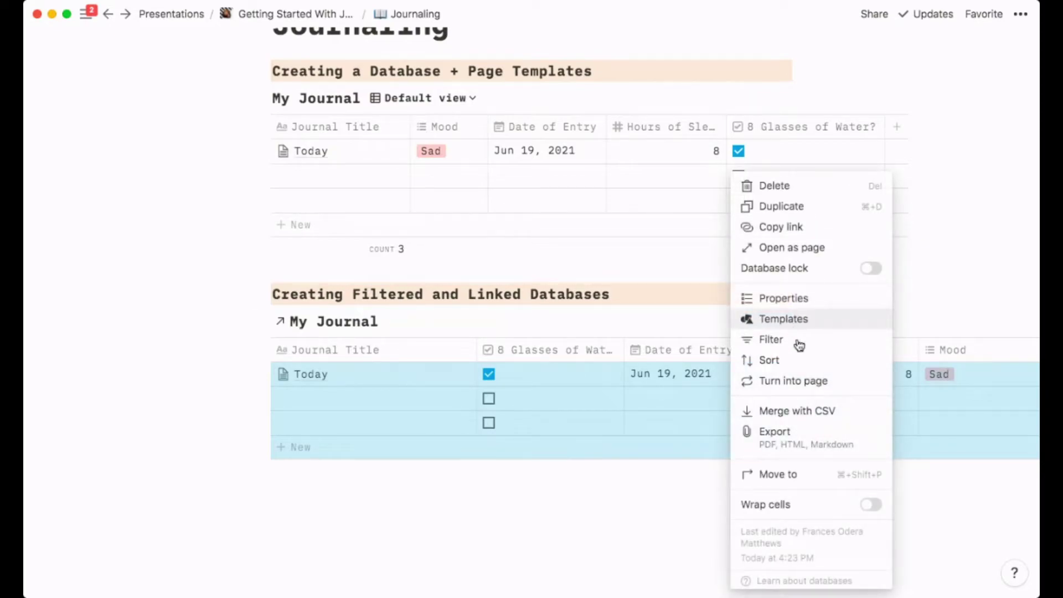
pyautogui.click(798, 344)
pyautogui.click(457, 458)
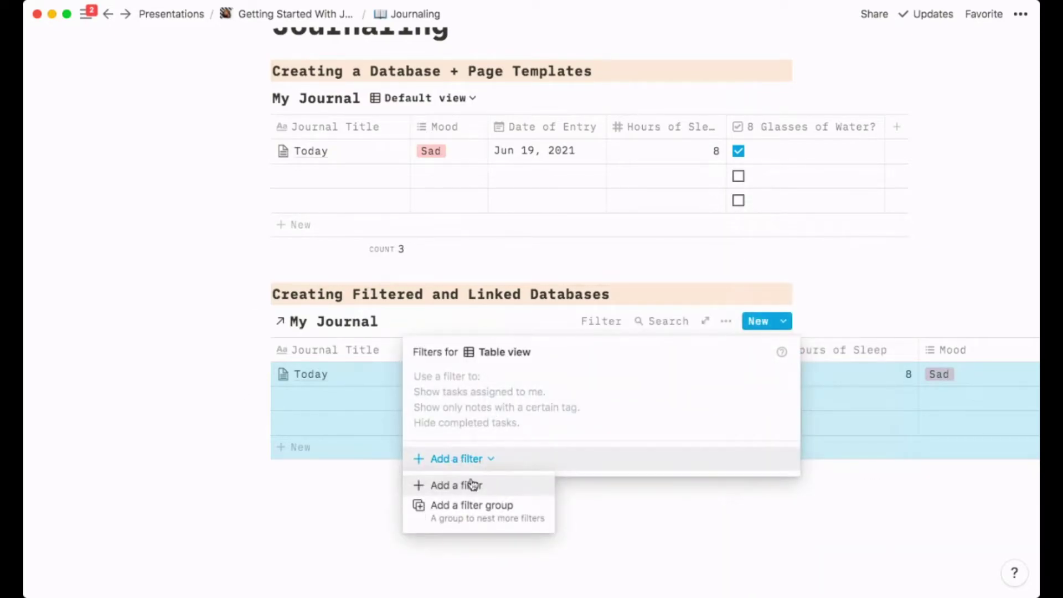
pyautogui.click(472, 485)
pyautogui.click(523, 382)
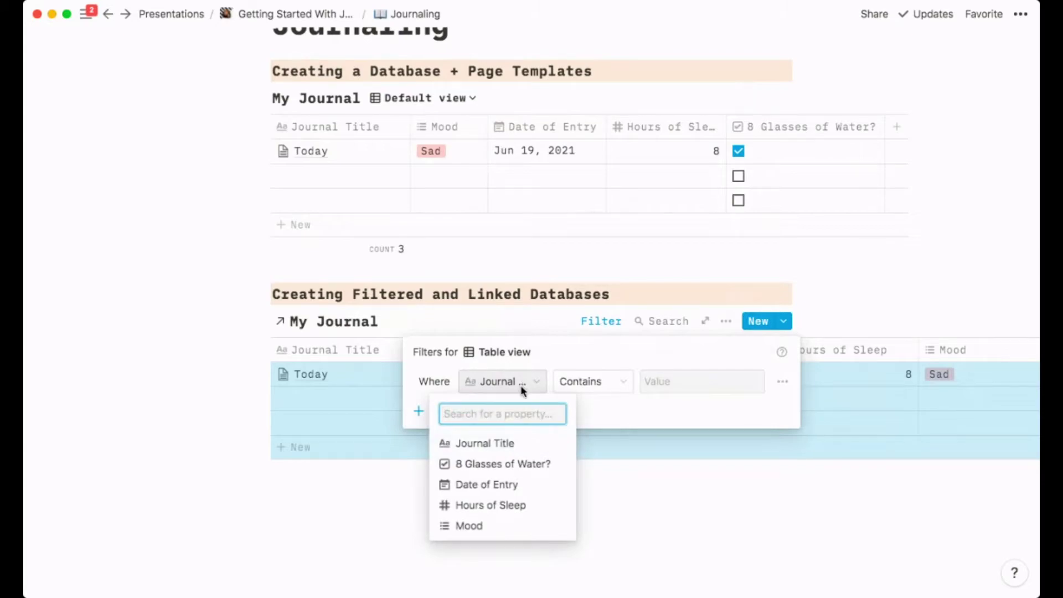
pyautogui.click(487, 484)
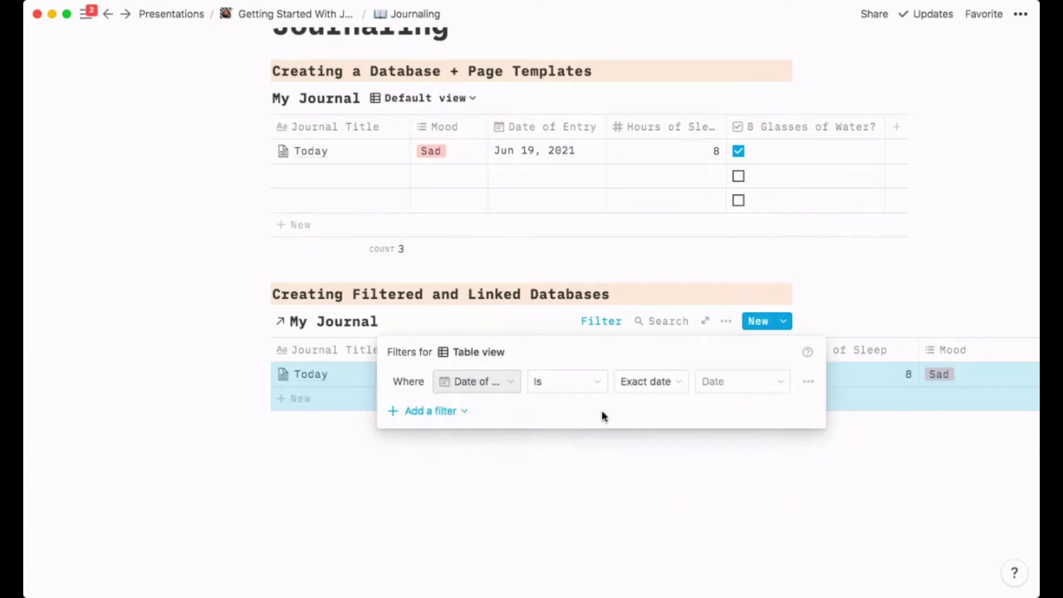
pyautogui.click(658, 381)
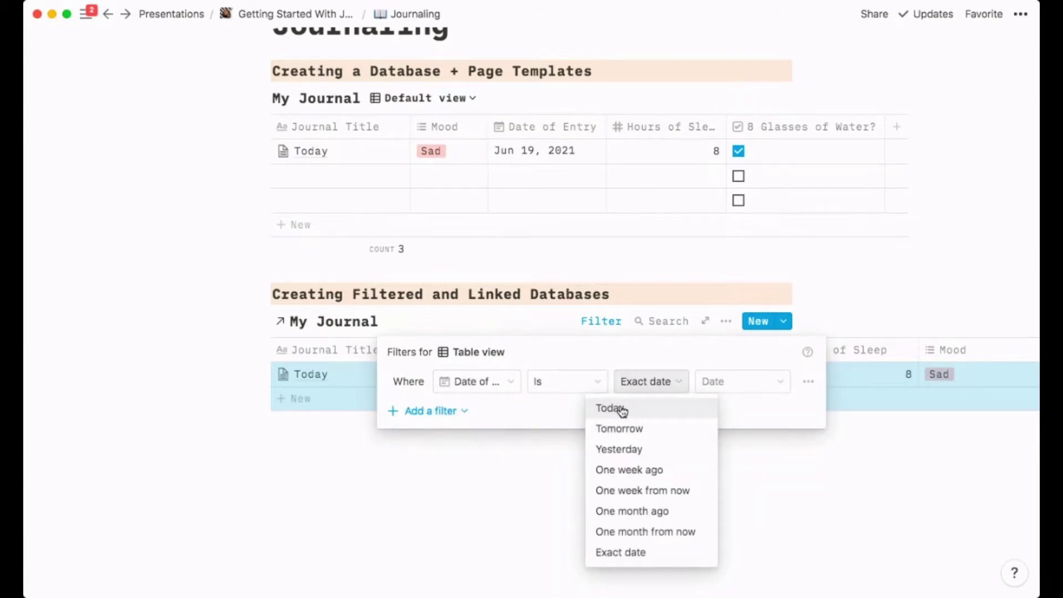
pyautogui.click(623, 409)
pyautogui.click(862, 253)
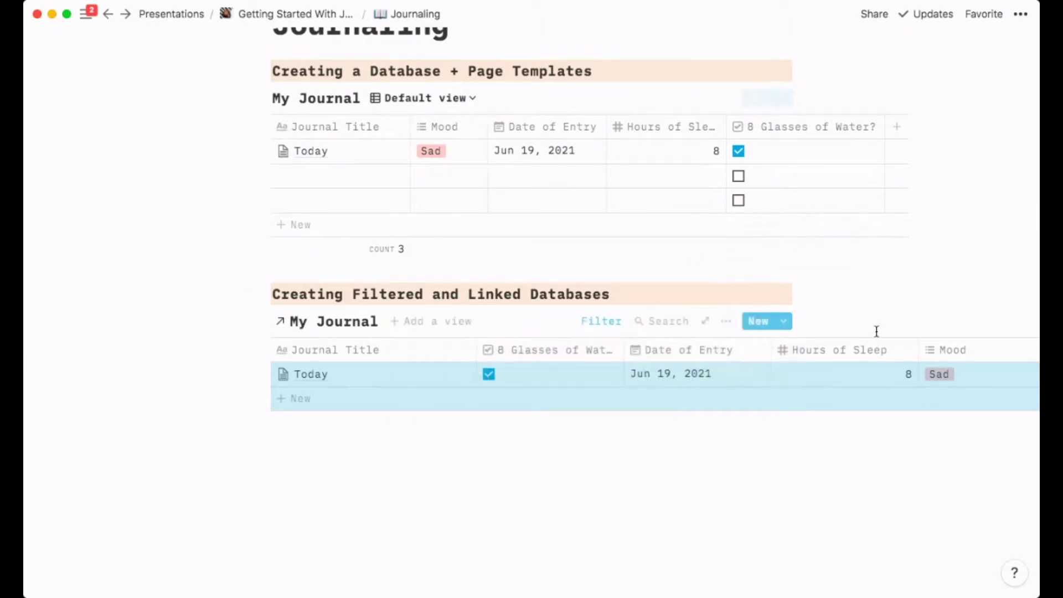
pyautogui.hscroll(3, 788, 362)
pyautogui.hscroll(-3, 782, 363)
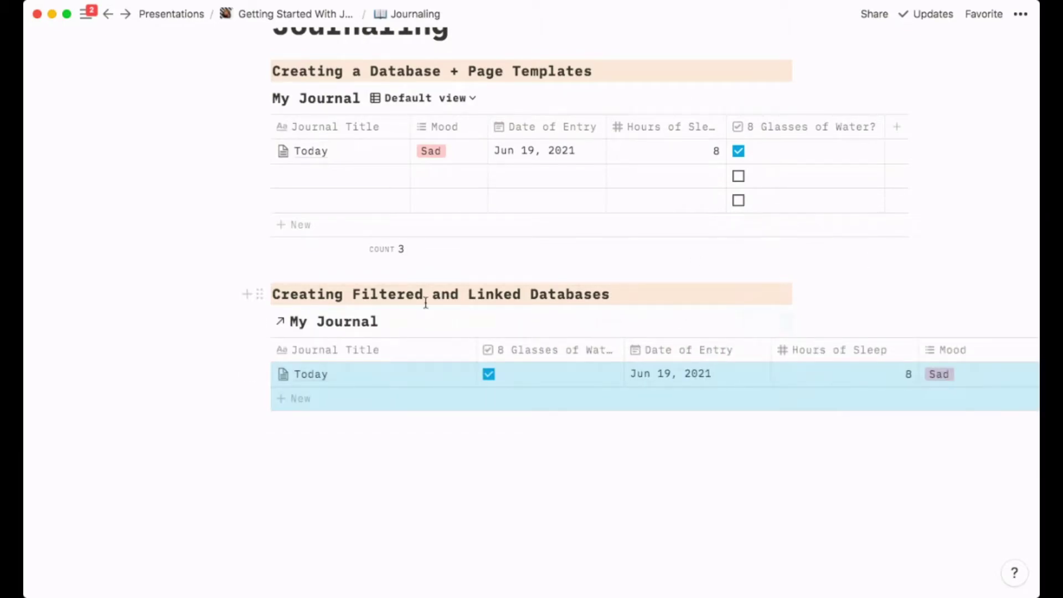
# - Delete the Today entry from the original My Journal and add an entry named Title through the linked database
pyautogui.click(261, 150)
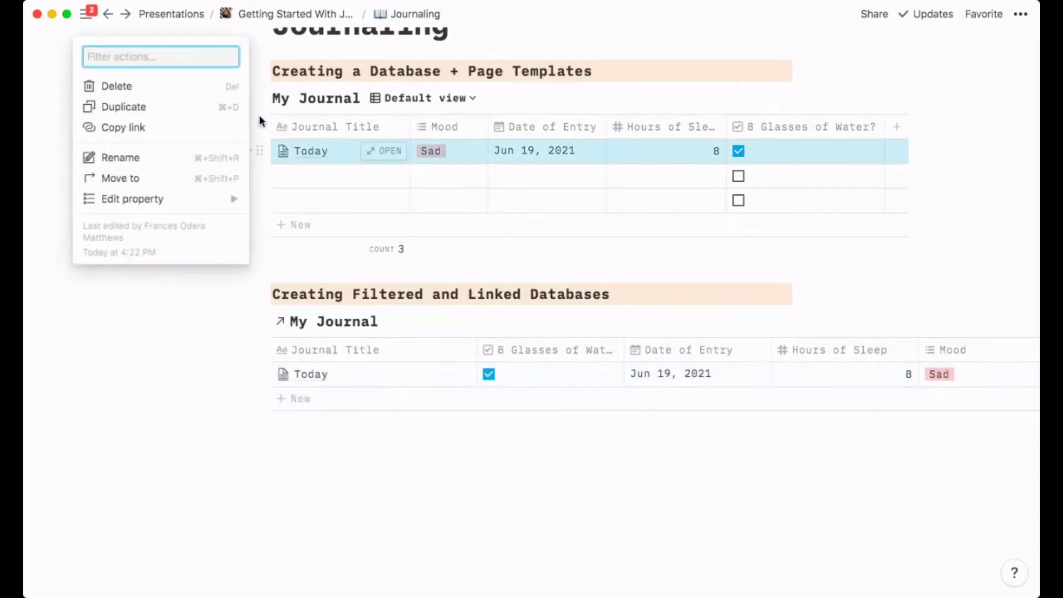
pyautogui.click(205, 89)
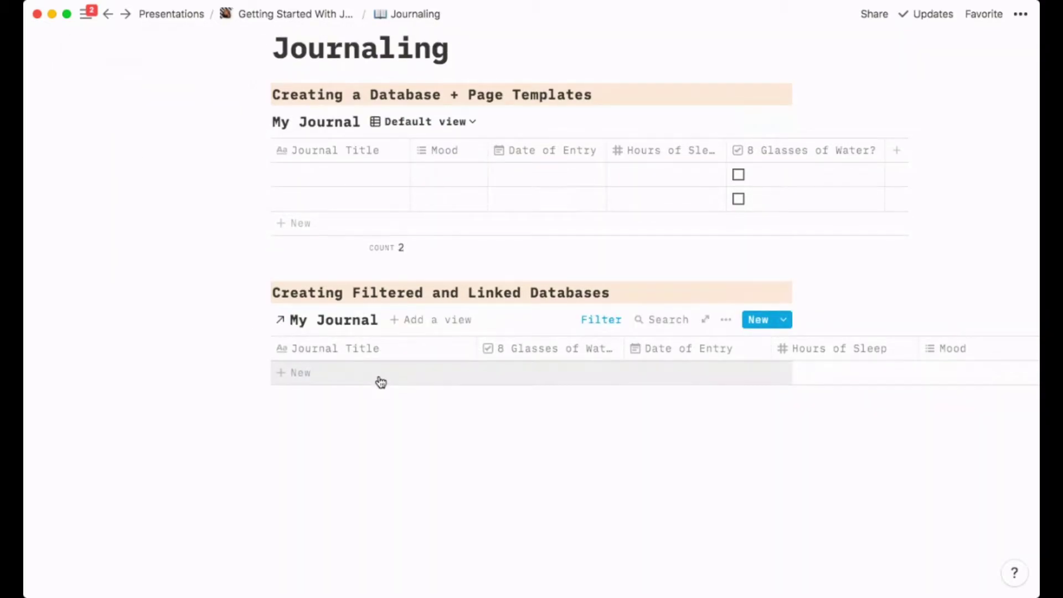
pyautogui.click(340, 380)
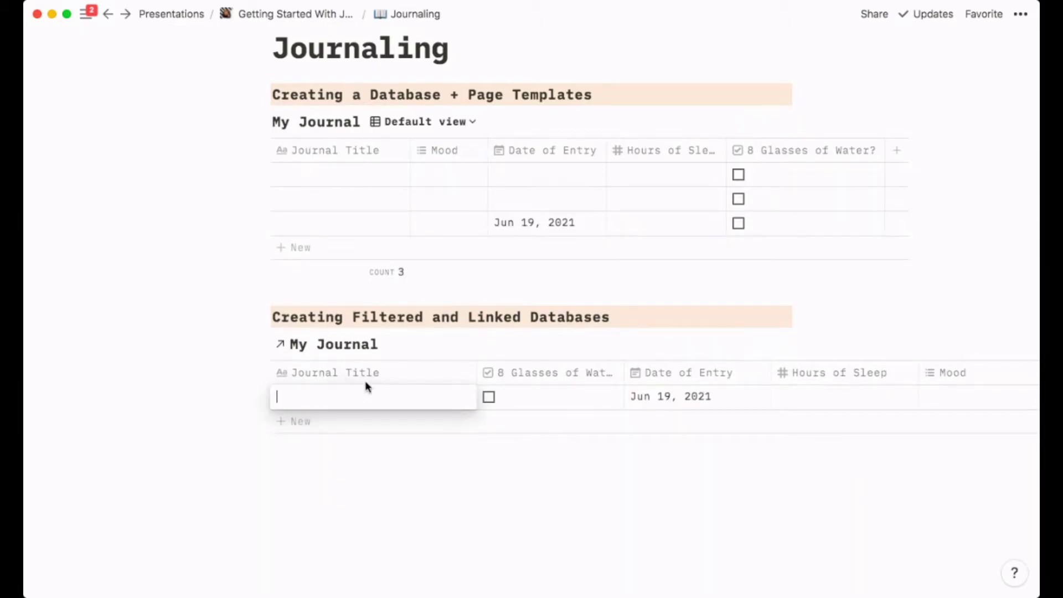
pyautogui.write('Title')
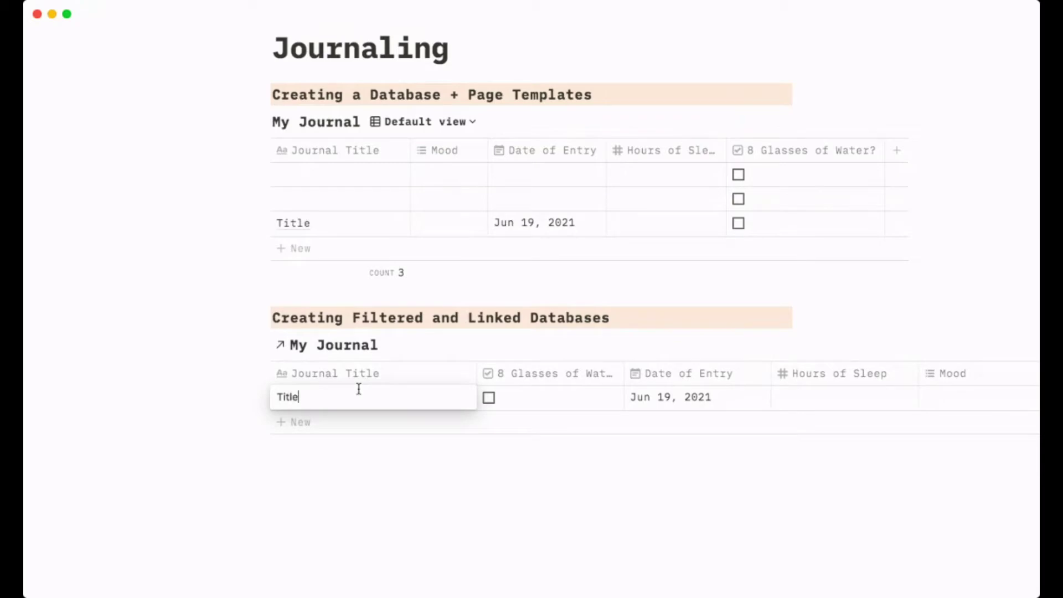
pyautogui.press('Escape')
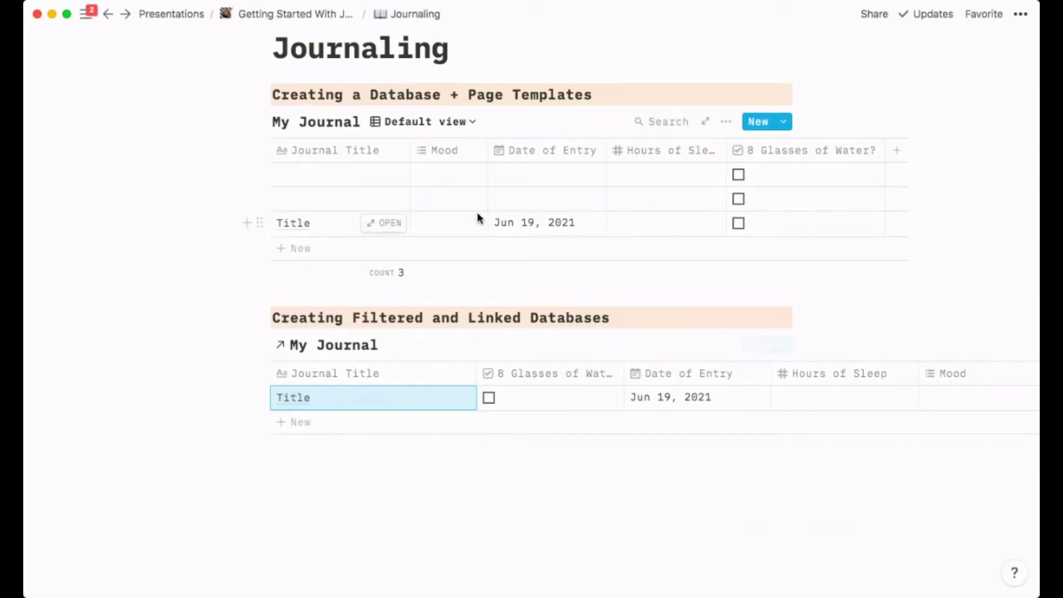
# - Delete the two blank rows from the original My Journal and check the linked database's filter settings
pyautogui.click(259, 199)
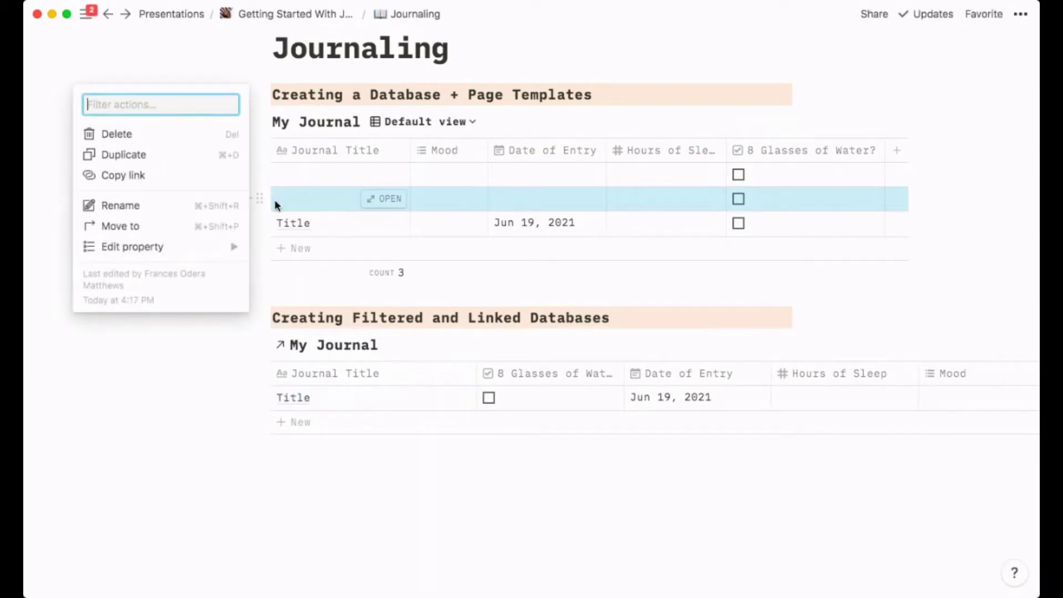
pyautogui.click(150, 135)
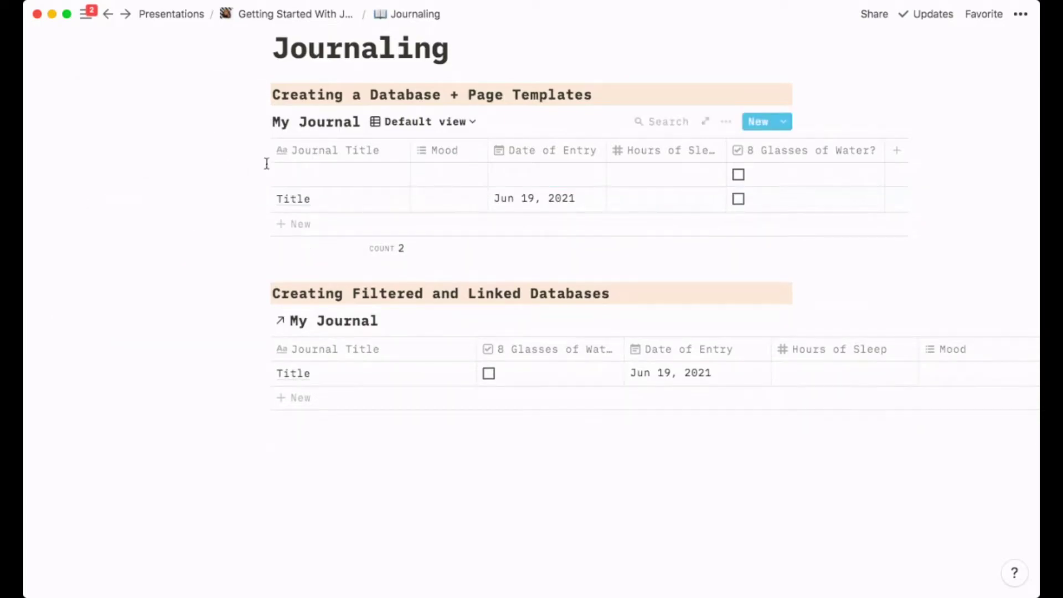
pyautogui.click(260, 173)
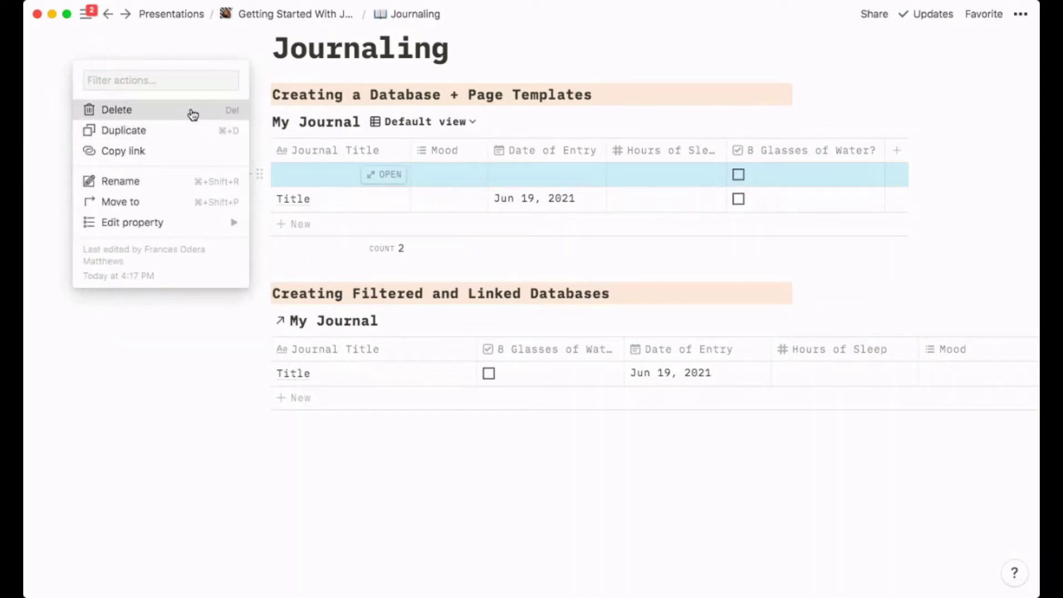
pyautogui.click(192, 110)
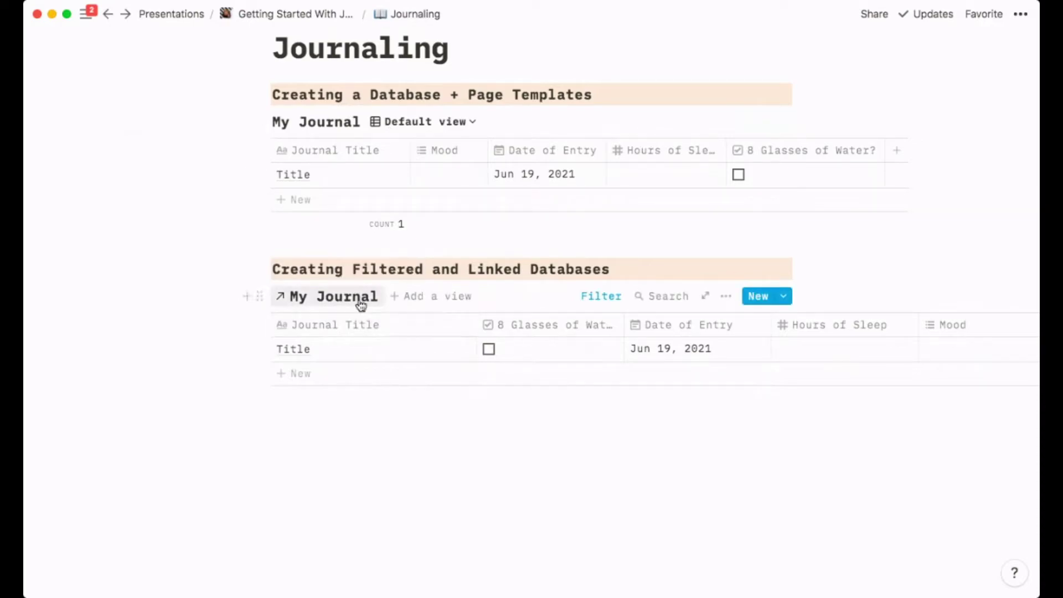
pyautogui.click(603, 298)
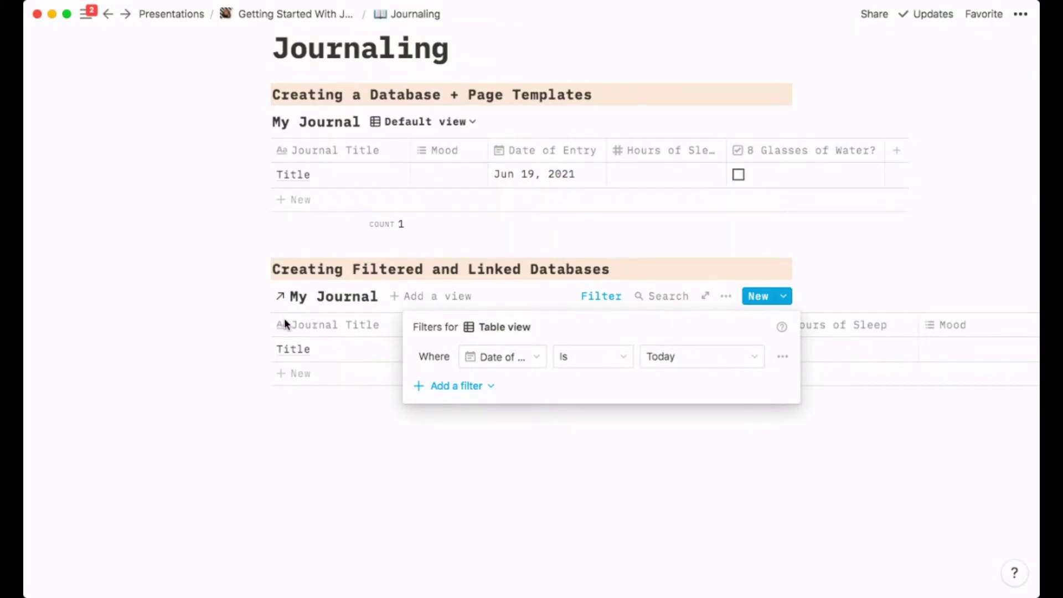
pyautogui.click(279, 298)
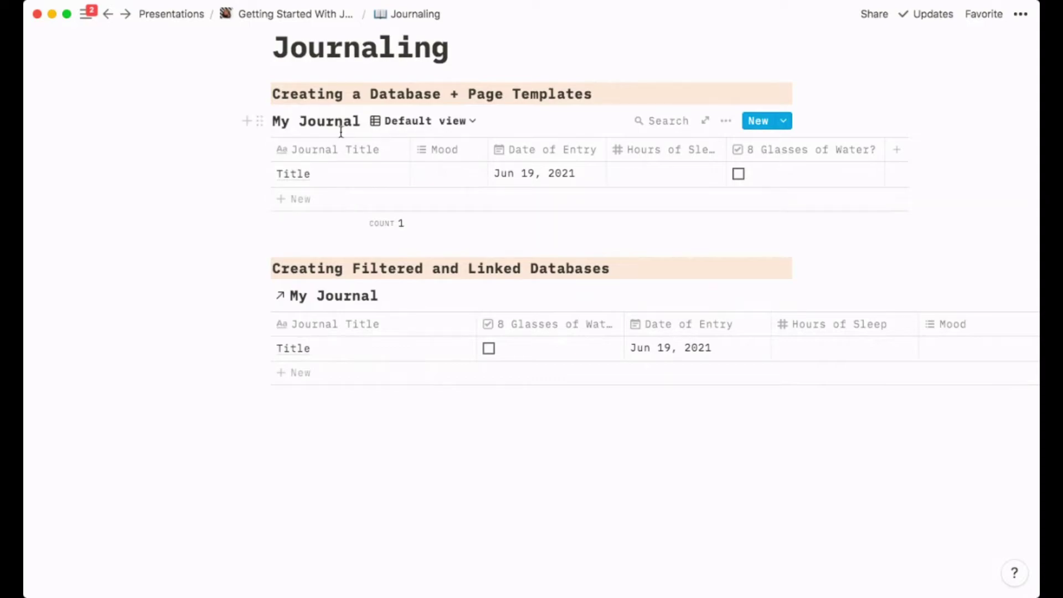
# - Go back to the Getting Started With Journaling page and open The Happiness Bar | 2021 to view its upper sections
pyautogui.click(287, 15)
pyautogui.scroll(-5, 371, 396)
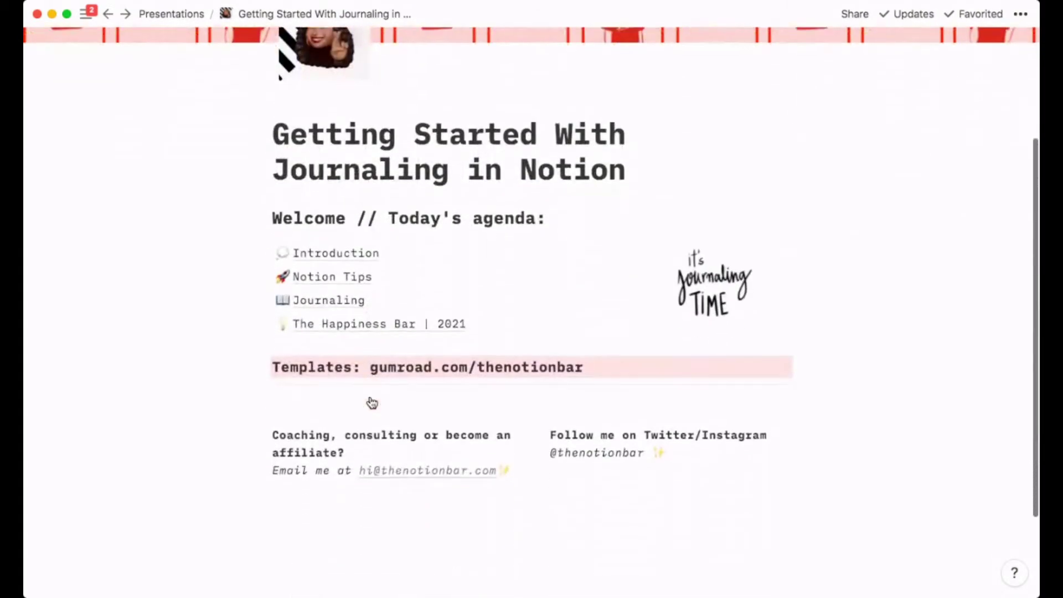
pyautogui.click(356, 314)
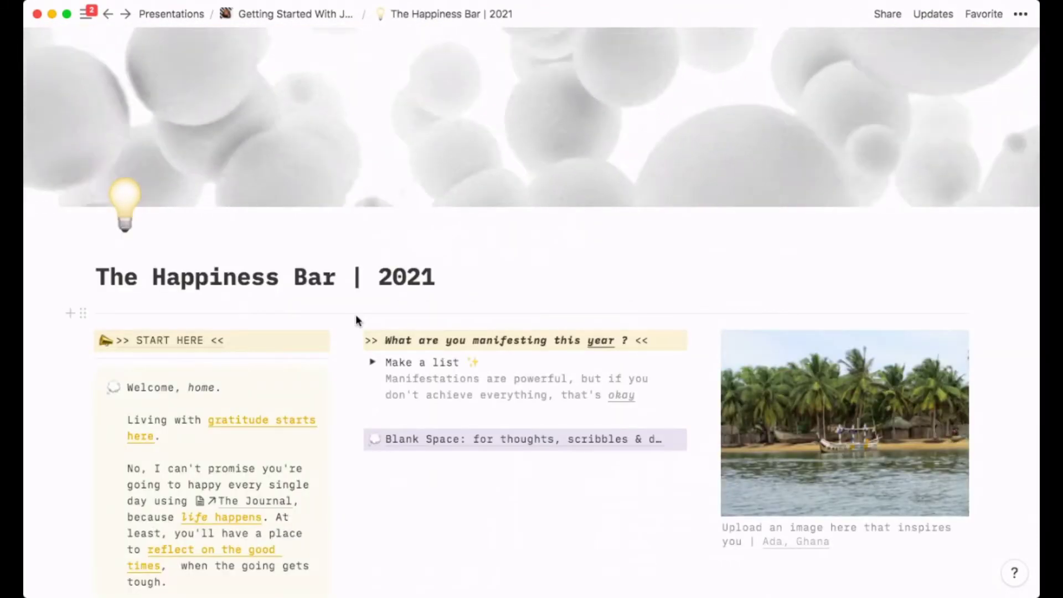
pyautogui.scroll(-1, 356, 319)
pyautogui.scroll(1, 356, 316)
pyautogui.moveTo(597, 103)
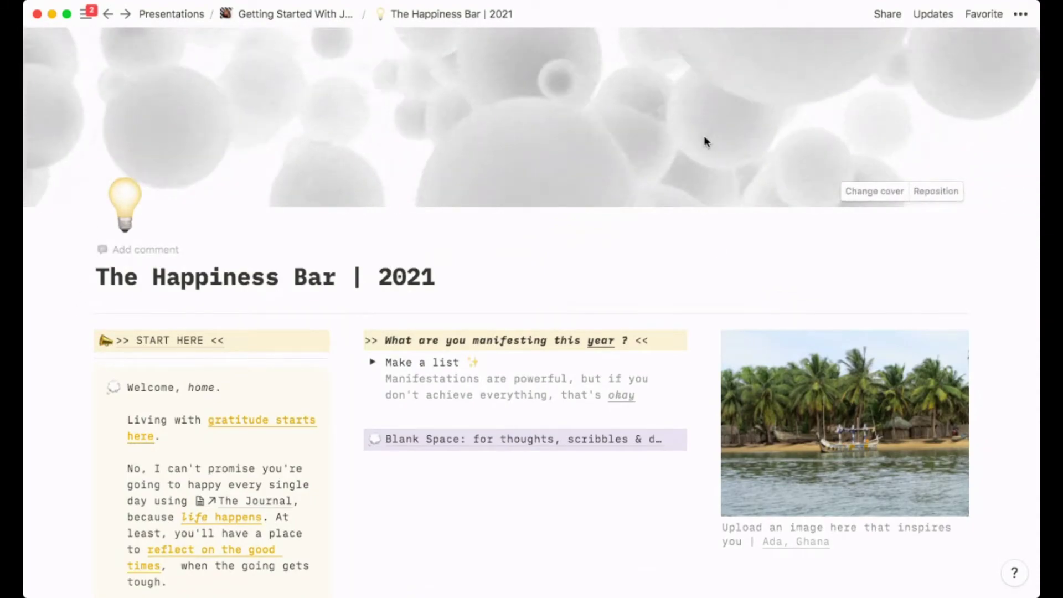
pyautogui.scroll(-1, 704, 138)
pyautogui.scroll(-5, 704, 141)
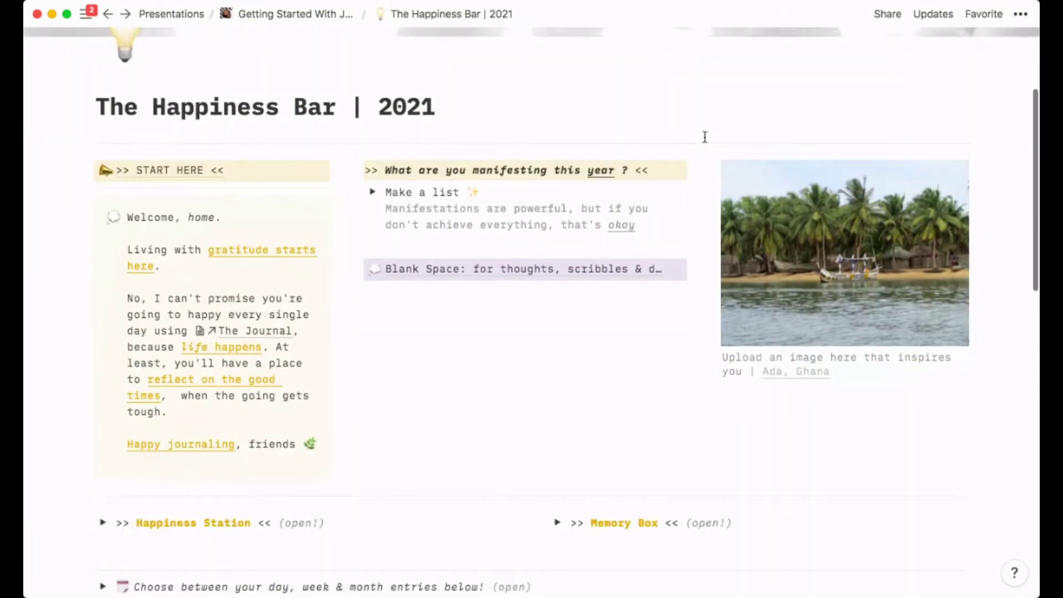
# - Expand the Make a list toggle to view the manifestation checklist, and collapse it again
pyautogui.click(372, 192)
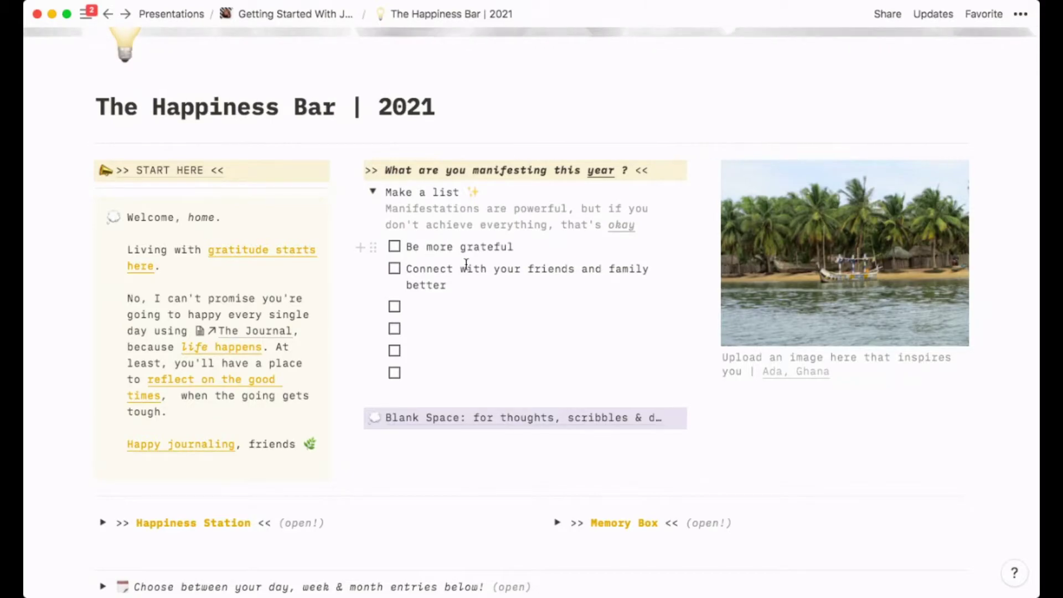
pyautogui.scroll(-3, 463, 341)
pyautogui.scroll(-1, 464, 344)
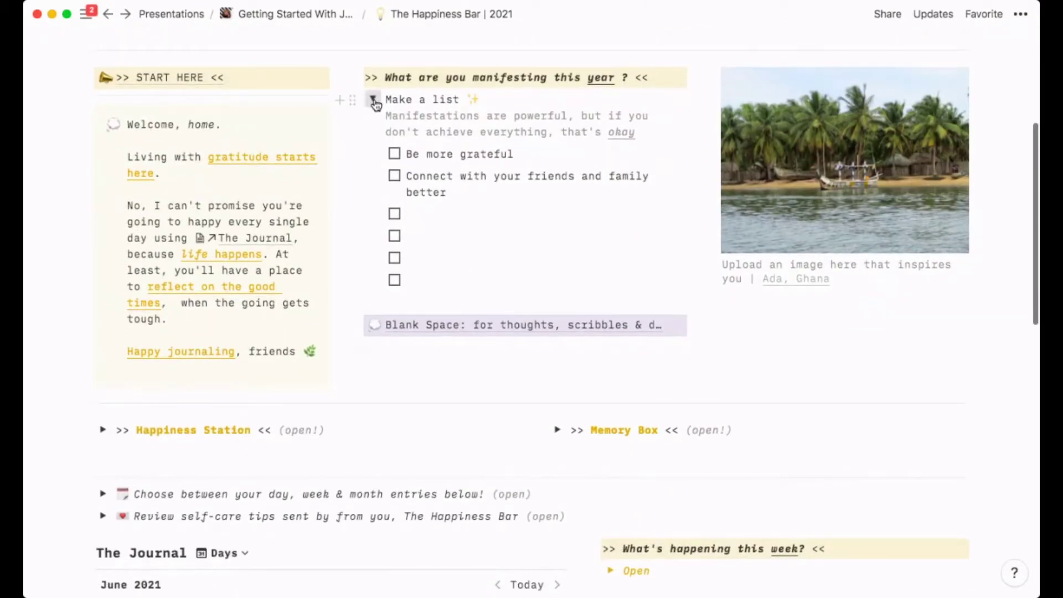
pyautogui.click(374, 101)
# - Open the Blank Space subpage to look over its contents, and return to The Happiness Bar | 2021
pyautogui.click(420, 182)
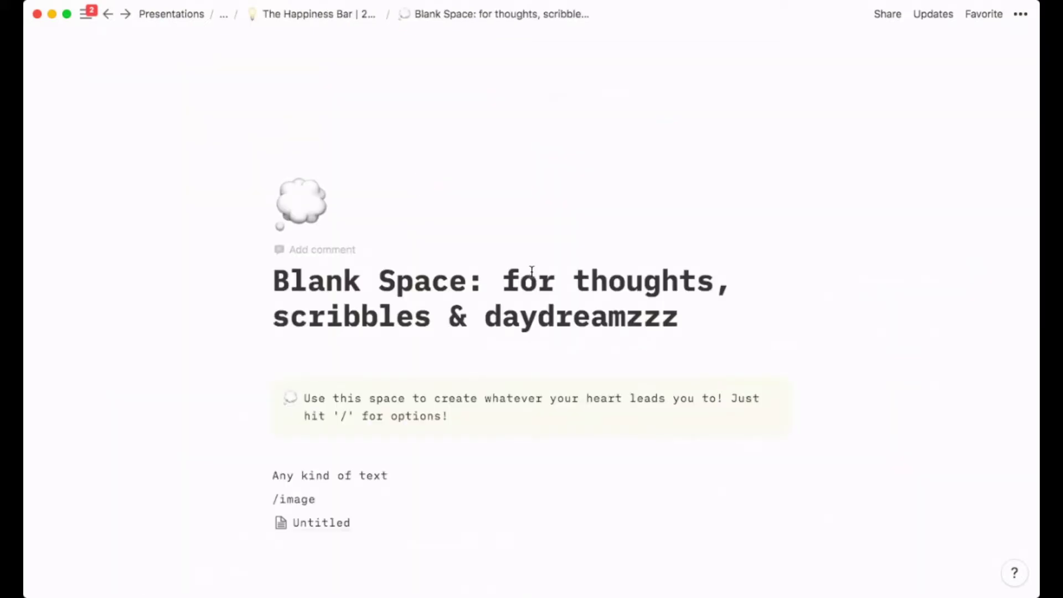
pyautogui.scroll(-2, 403, 430)
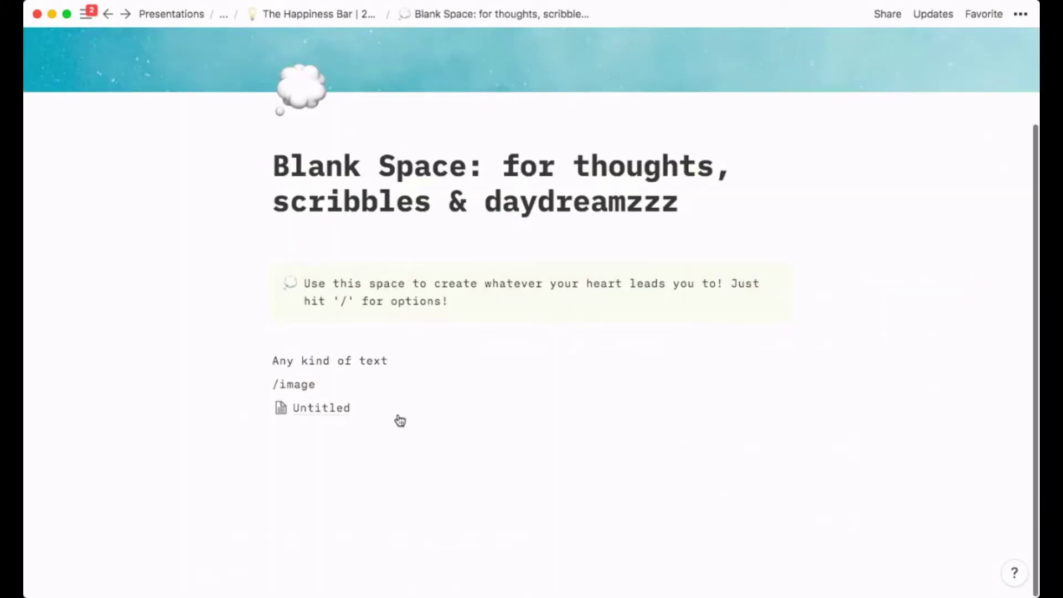
pyautogui.click(302, 15)
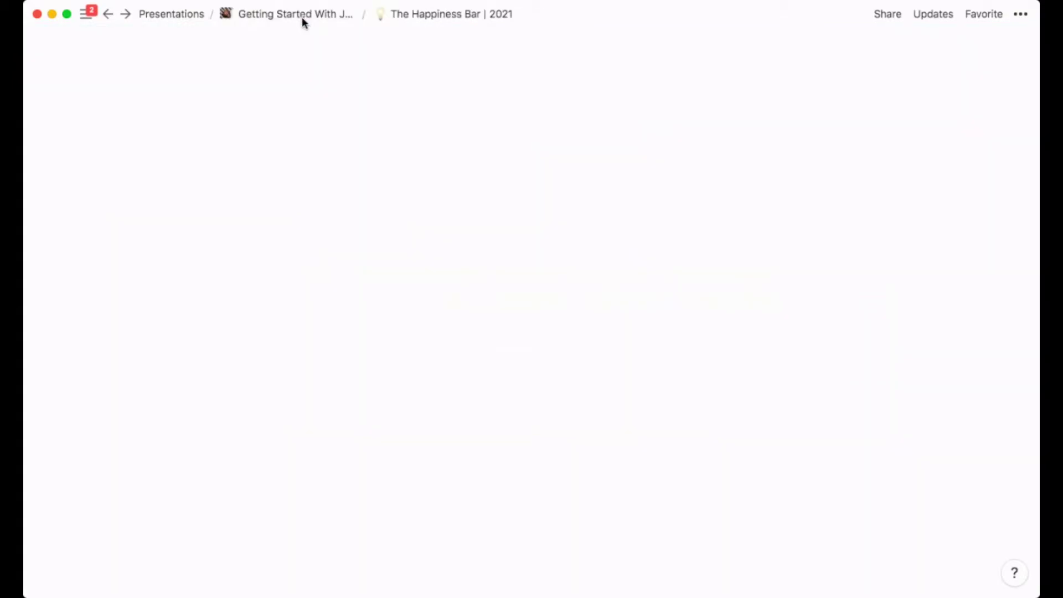
# - Expand the Happiness Station toggle to view its contents
pyautogui.scroll(-8, 380, 246)
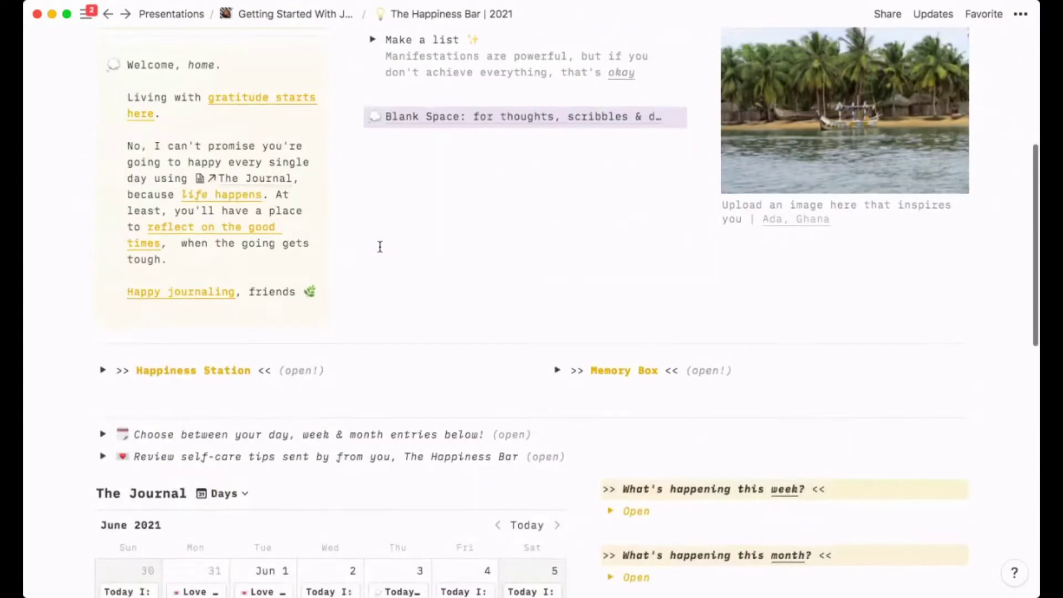
pyautogui.click(104, 243)
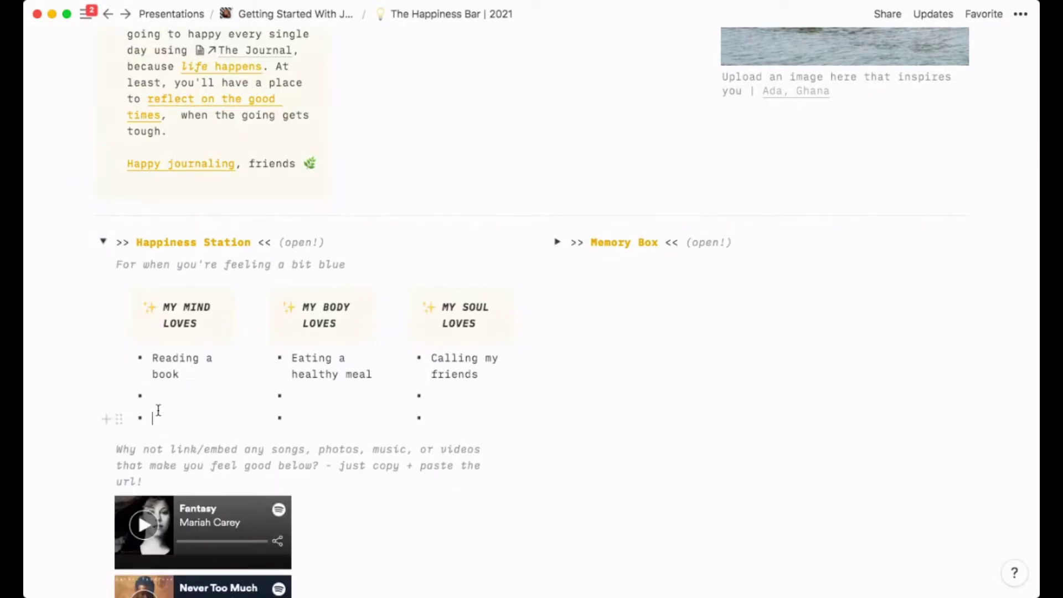
# - Look over the embedded songs in the Happiness Station section and collapse its toggle
pyautogui.scroll(-4, 166, 387)
pyautogui.scroll(1, 182, 280)
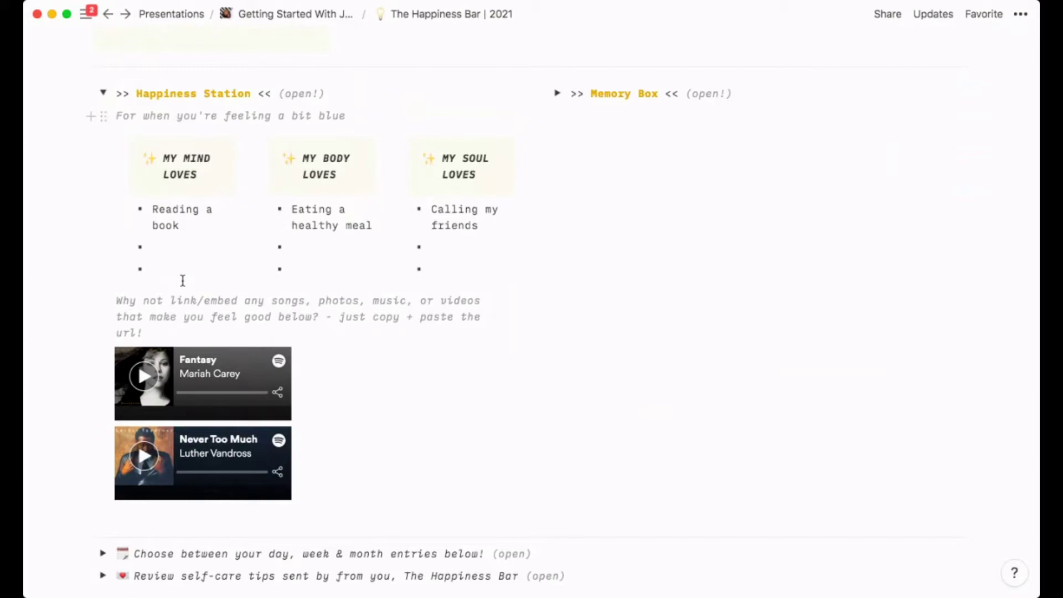
pyautogui.click(104, 95)
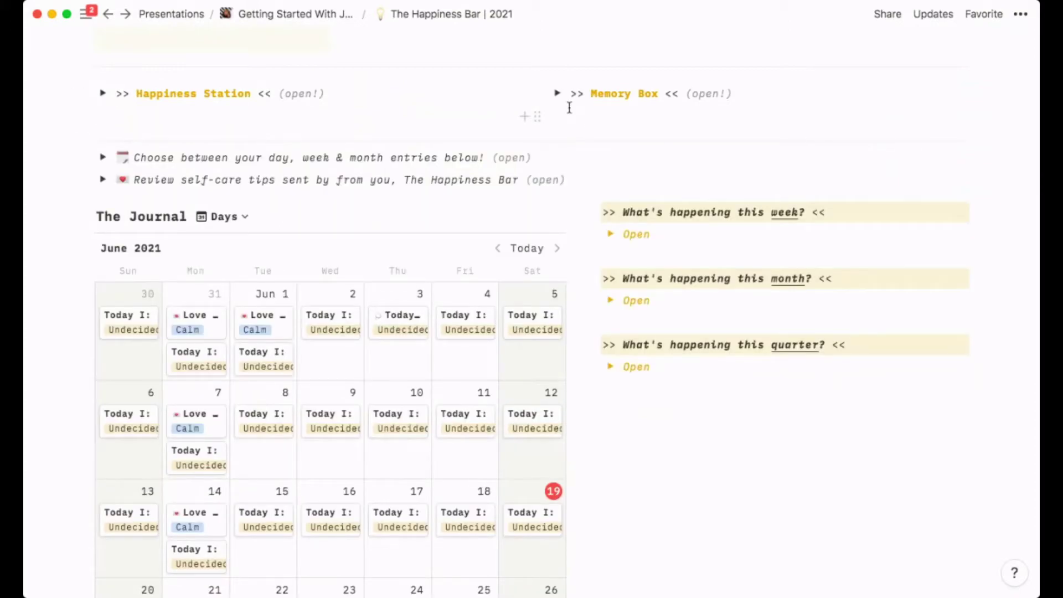
# - Expand Memory Box, view its You've Watched, You've Read and You've Listened To lists one at a time, and collapse it again
pyautogui.click(558, 94)
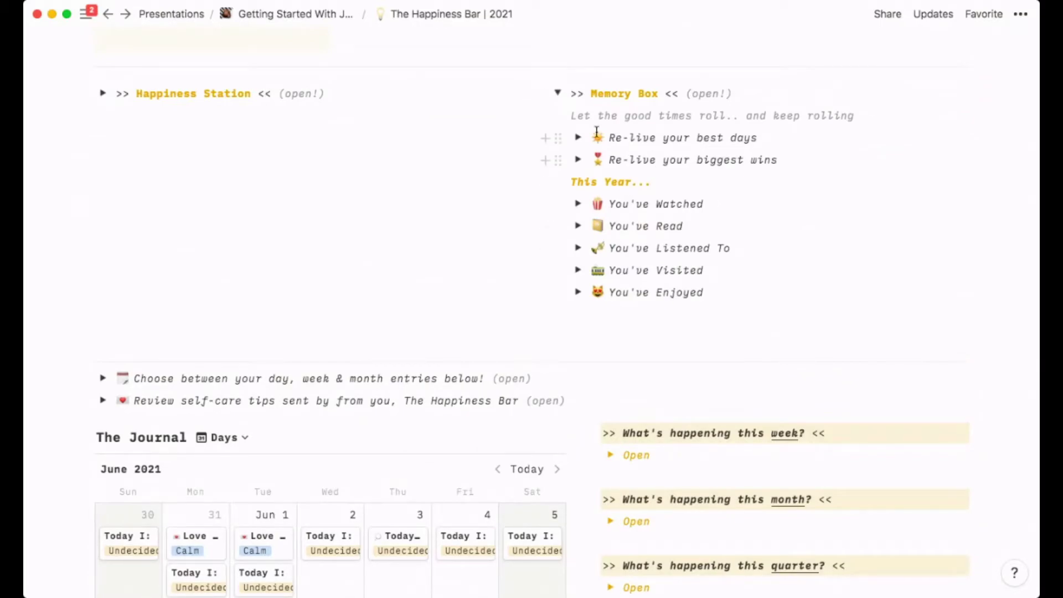
pyautogui.click(578, 205)
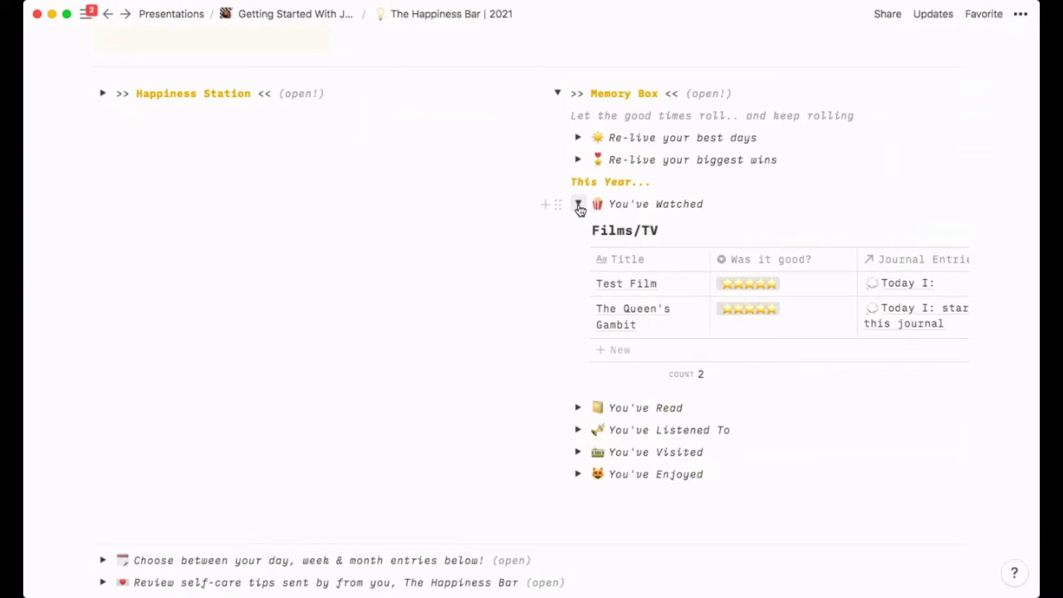
pyautogui.click(579, 204)
pyautogui.click(578, 227)
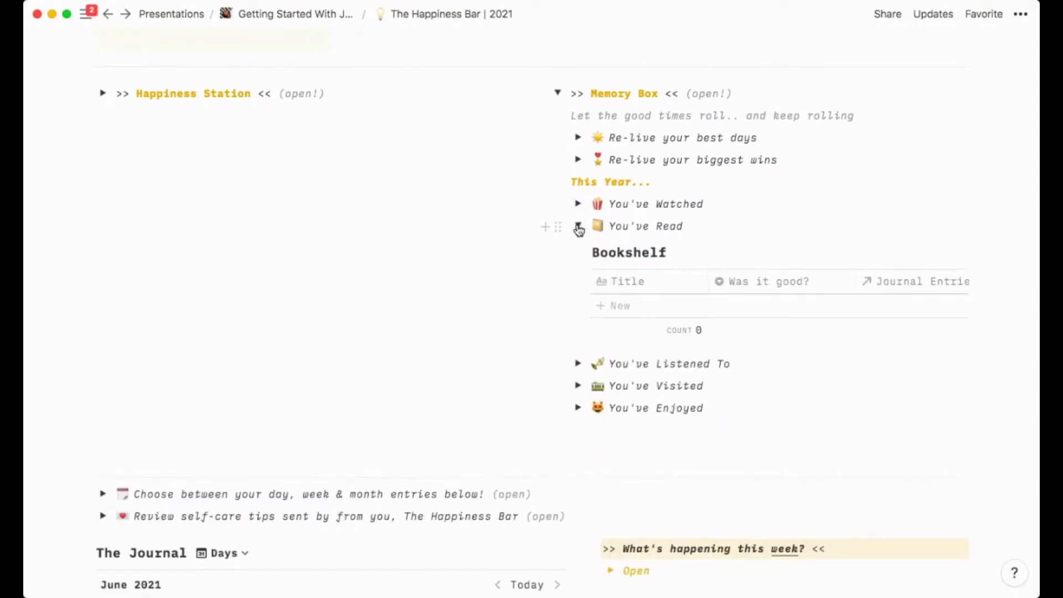
pyautogui.click(578, 227)
pyautogui.click(579, 248)
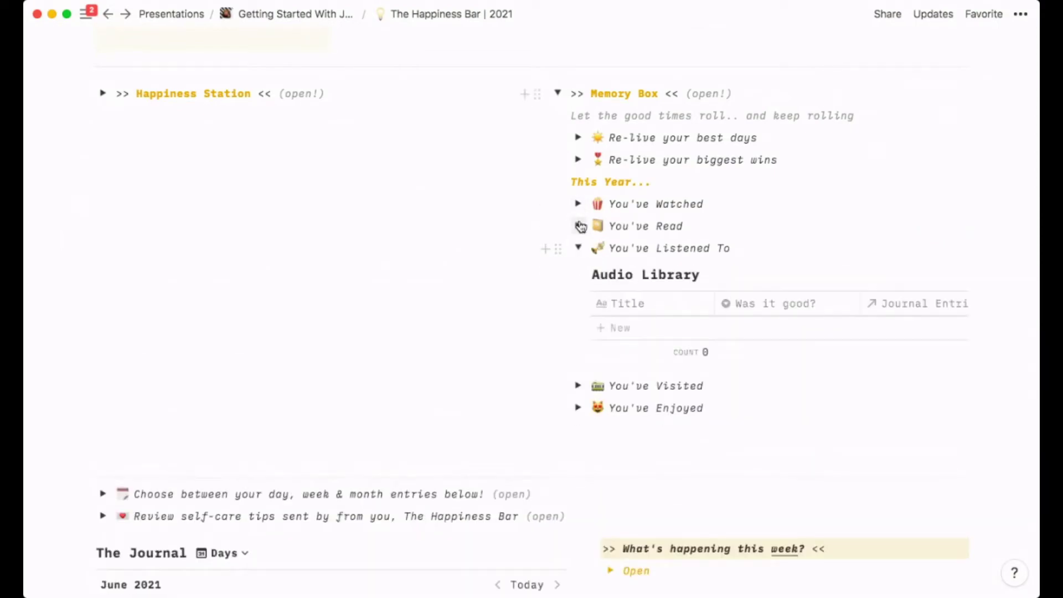
pyautogui.click(579, 248)
pyautogui.click(558, 94)
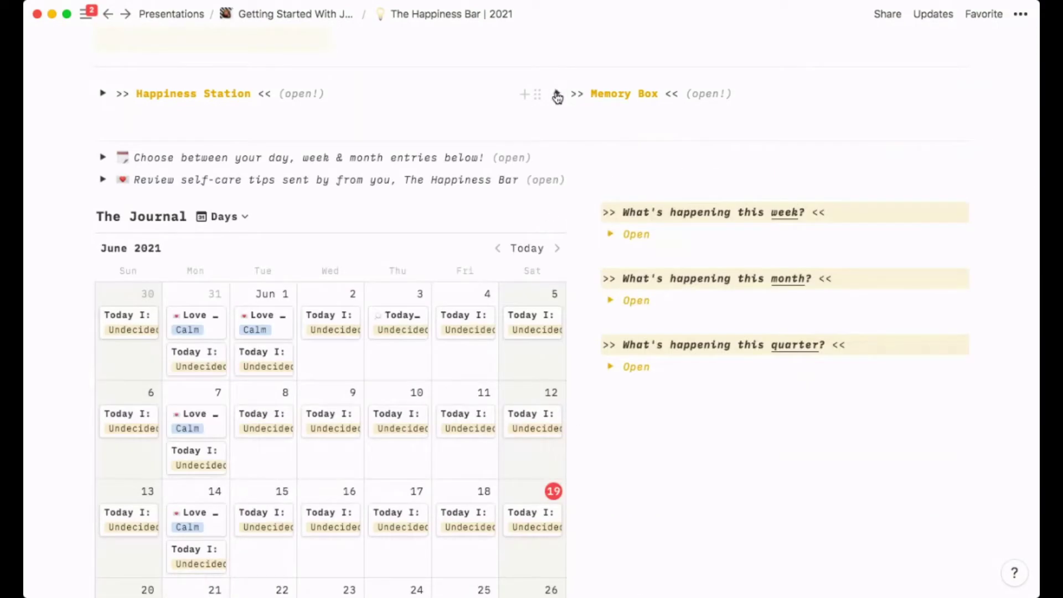
# - Open The Journal's New Day template for editing and expand the toggle under Memory Box to view its linked databases
pyautogui.scroll(-5, 470, 249)
pyautogui.scroll(2, 470, 246)
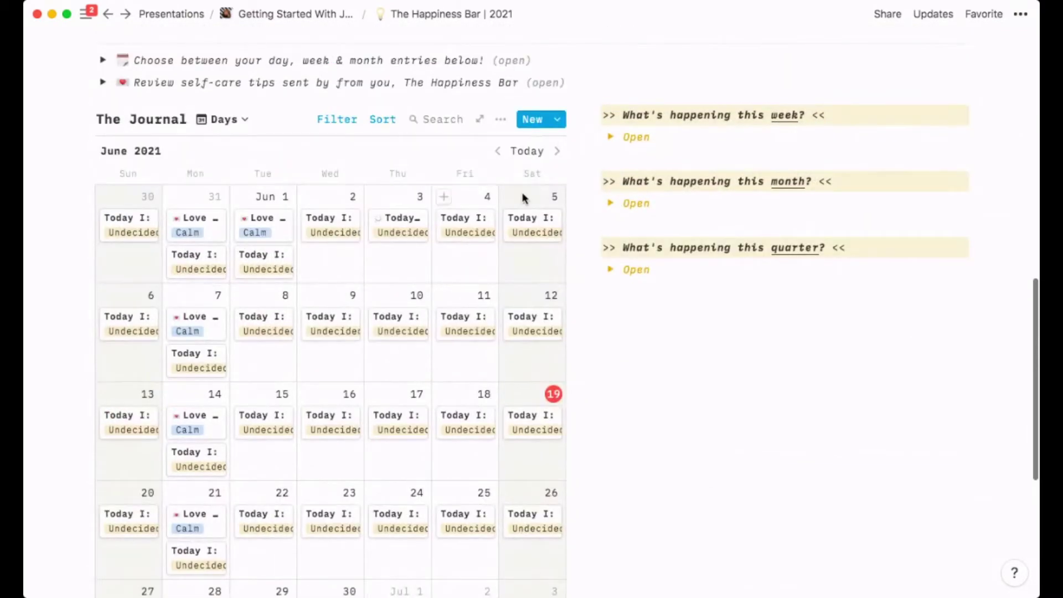
pyautogui.click(557, 120)
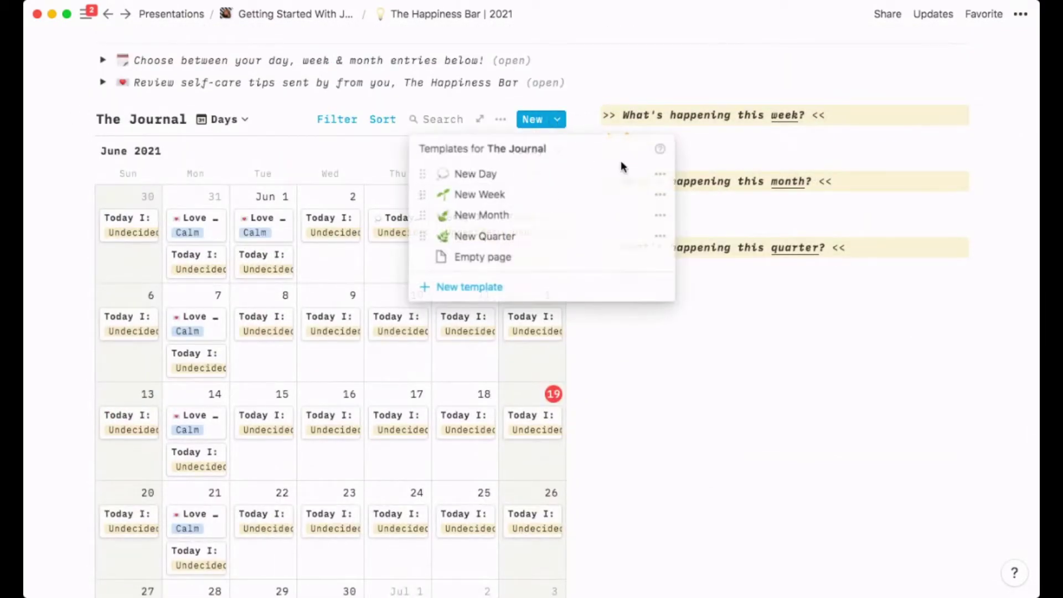
pyautogui.click(663, 175)
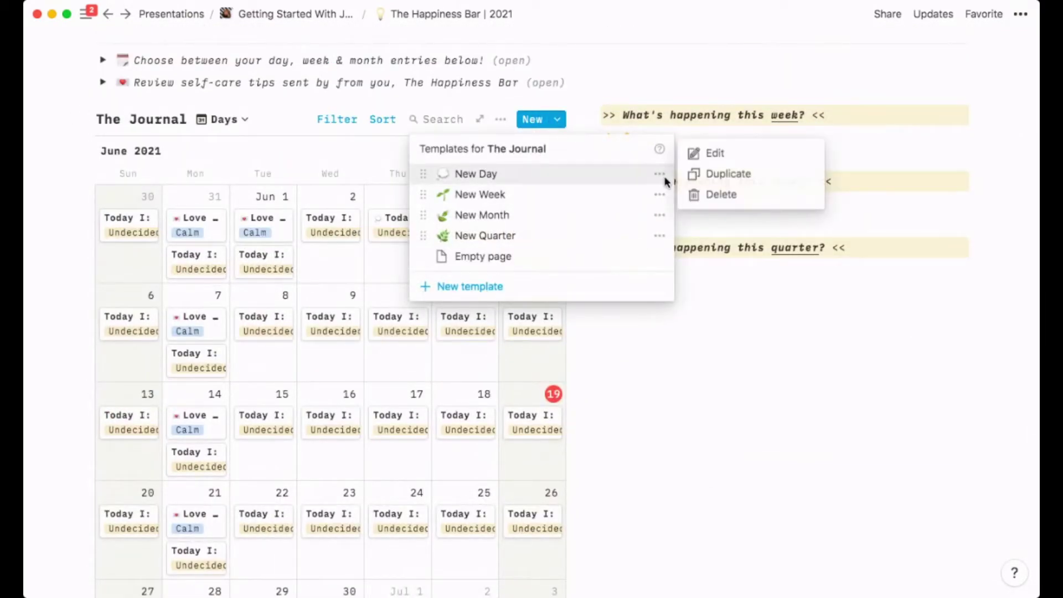
pyautogui.click(714, 154)
pyautogui.scroll(-10, 721, 261)
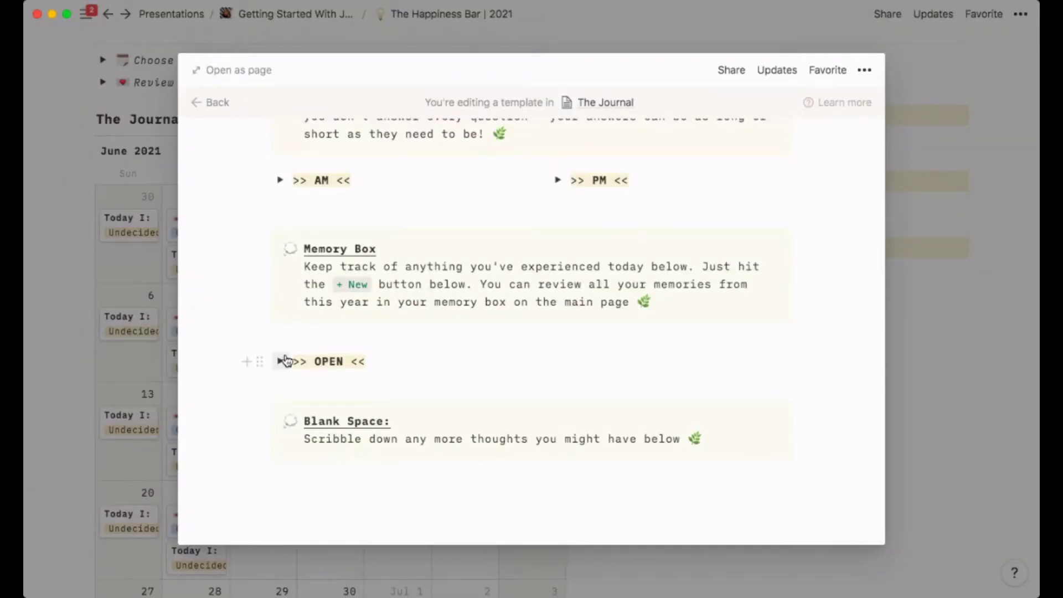
pyautogui.click(281, 363)
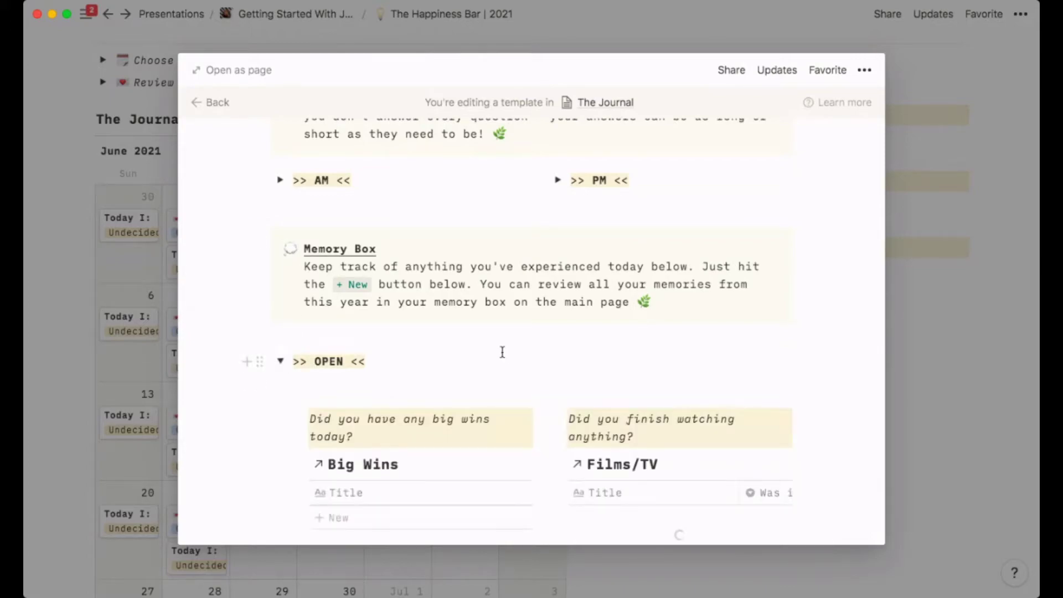
pyautogui.scroll(-10, 501, 352)
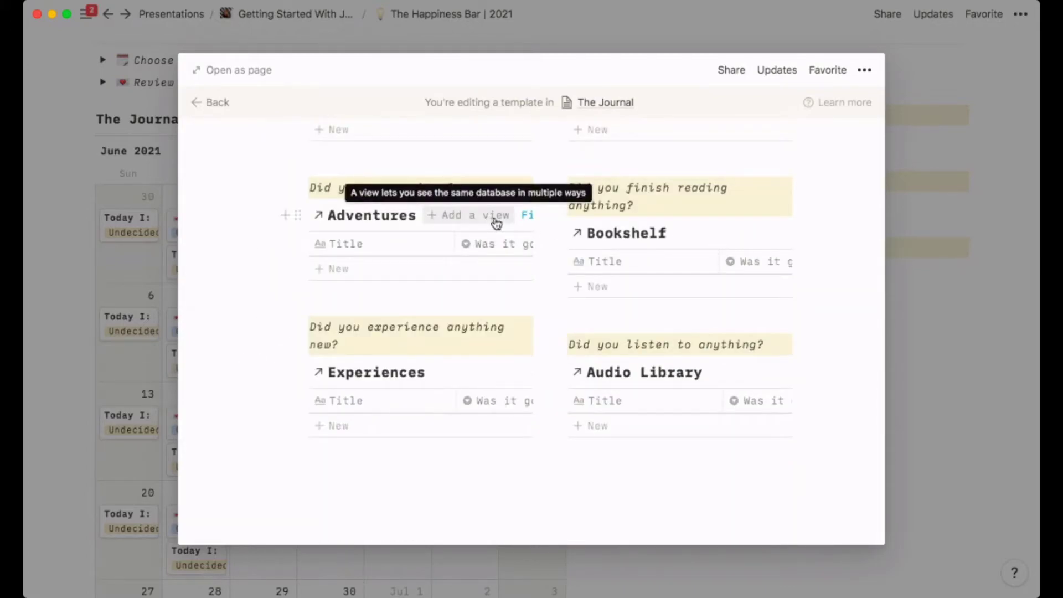
# - Inspect the filter on the template's Adventures linked table, and close the New Day template and the template list
pyautogui.click(527, 217)
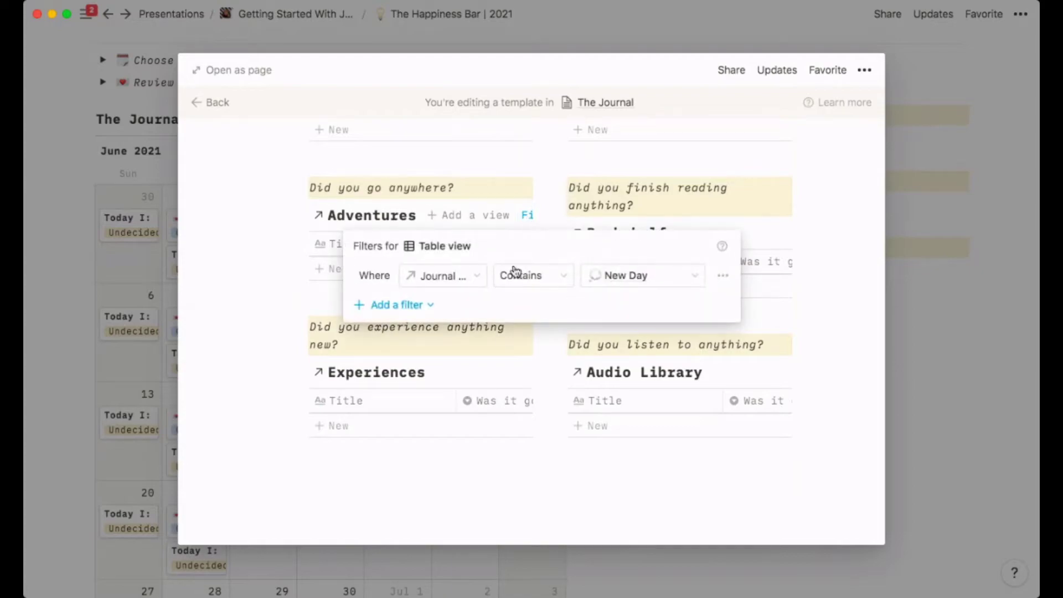
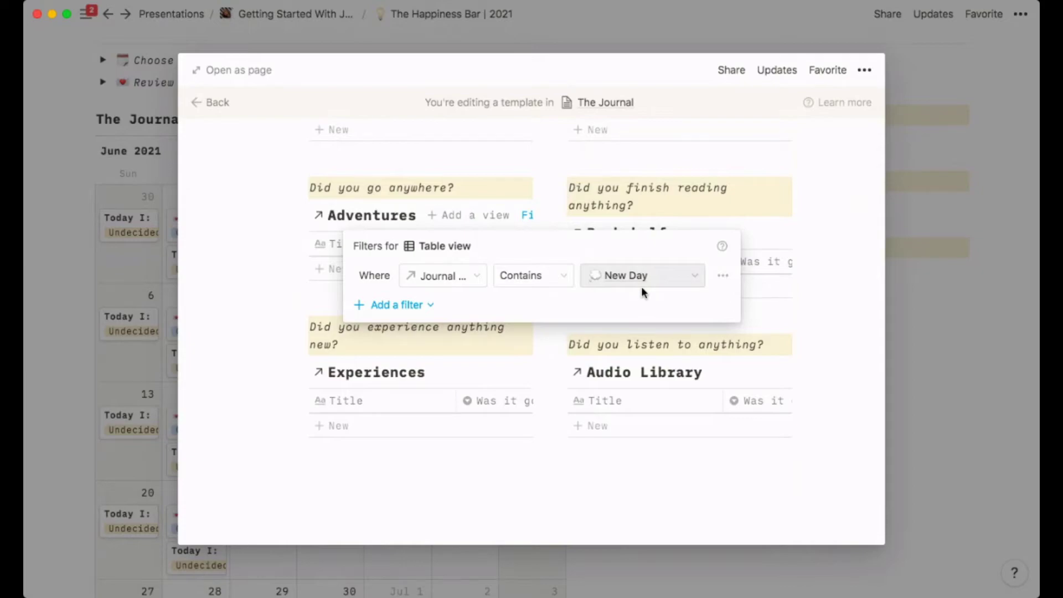
pyautogui.click(481, 161)
pyautogui.scroll(10, 481, 161)
pyautogui.scroll(-10, 366, 279)
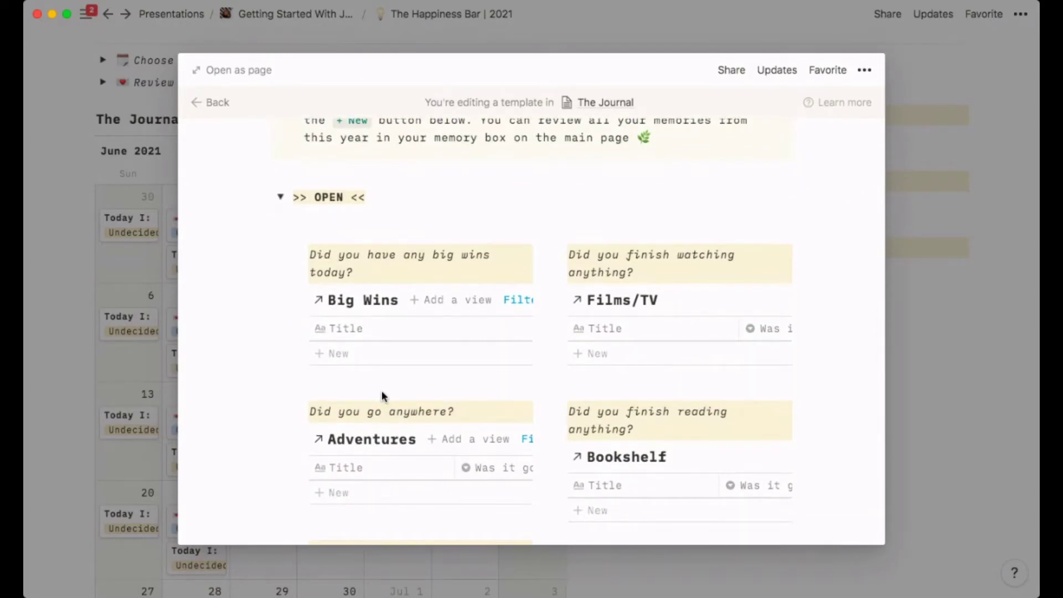
pyautogui.click(141, 291)
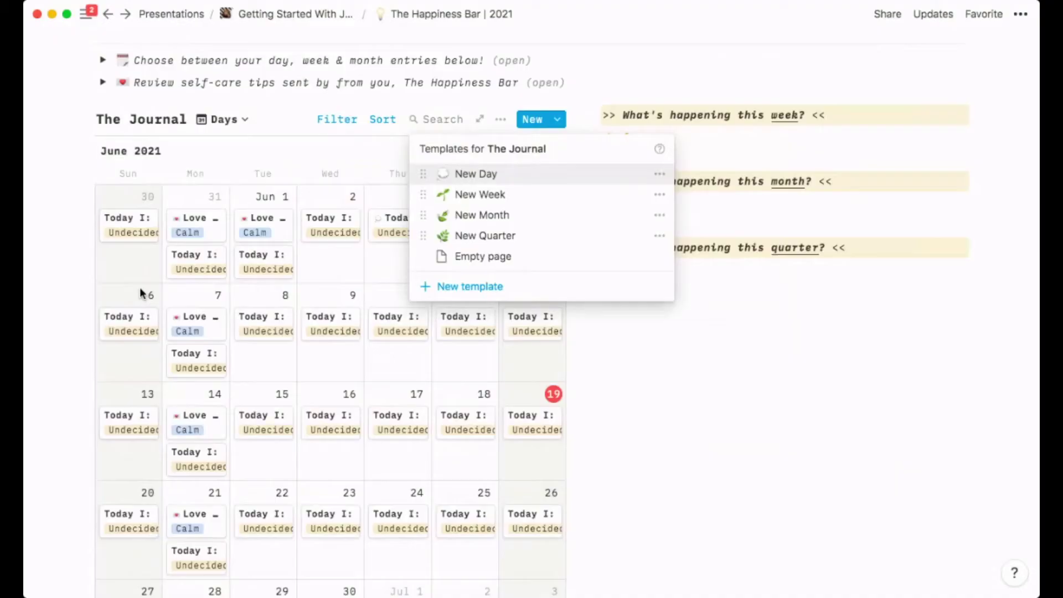
pyautogui.click(244, 326)
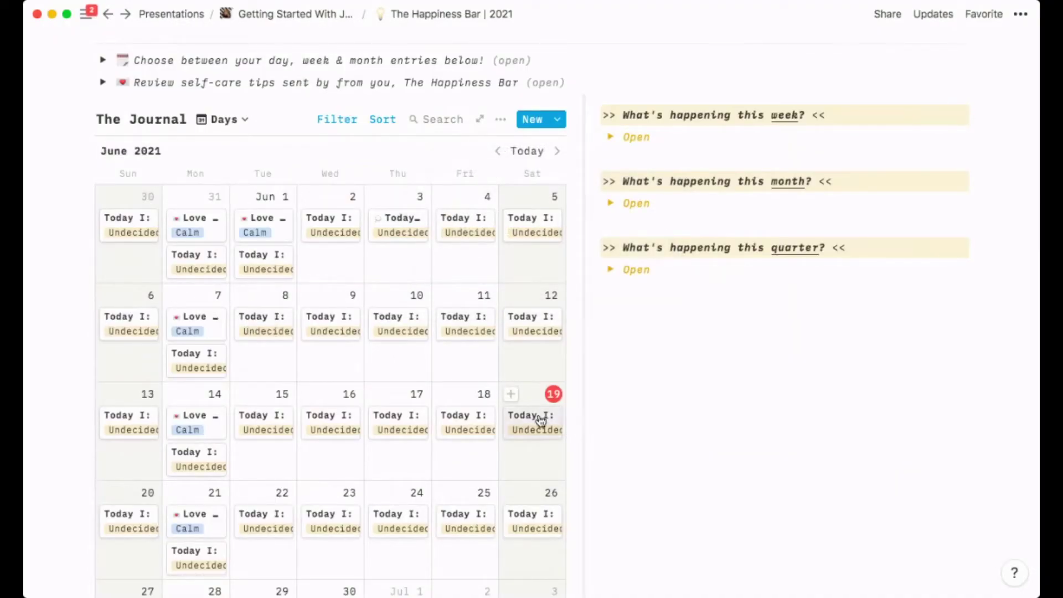
# - Open the June 19 entry in The Journal calendar and apply the New Day template to it
pyautogui.click(517, 418)
pyautogui.scroll(-3, 517, 420)
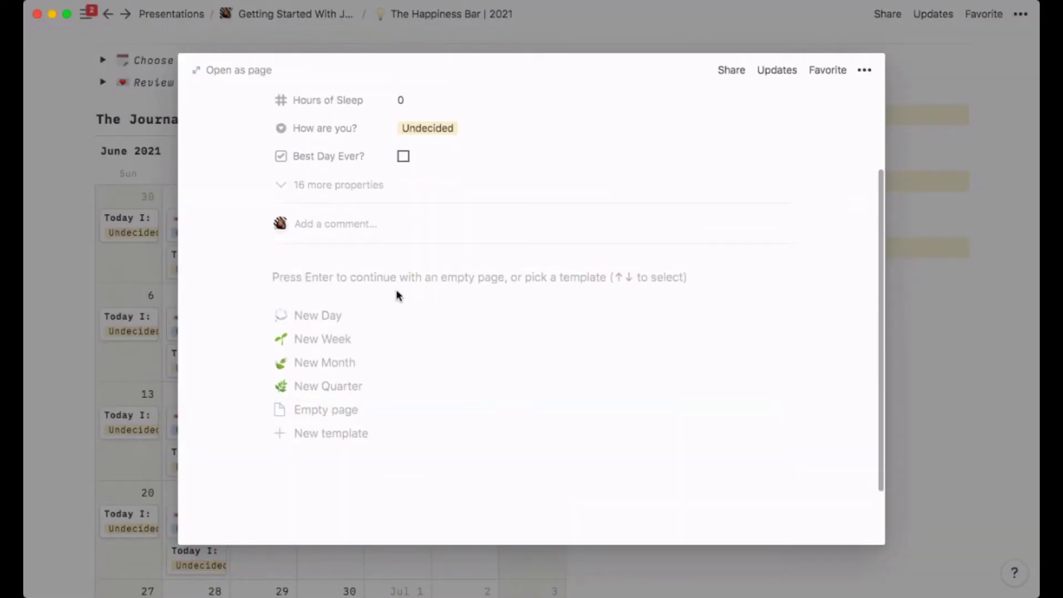
pyautogui.click(387, 312)
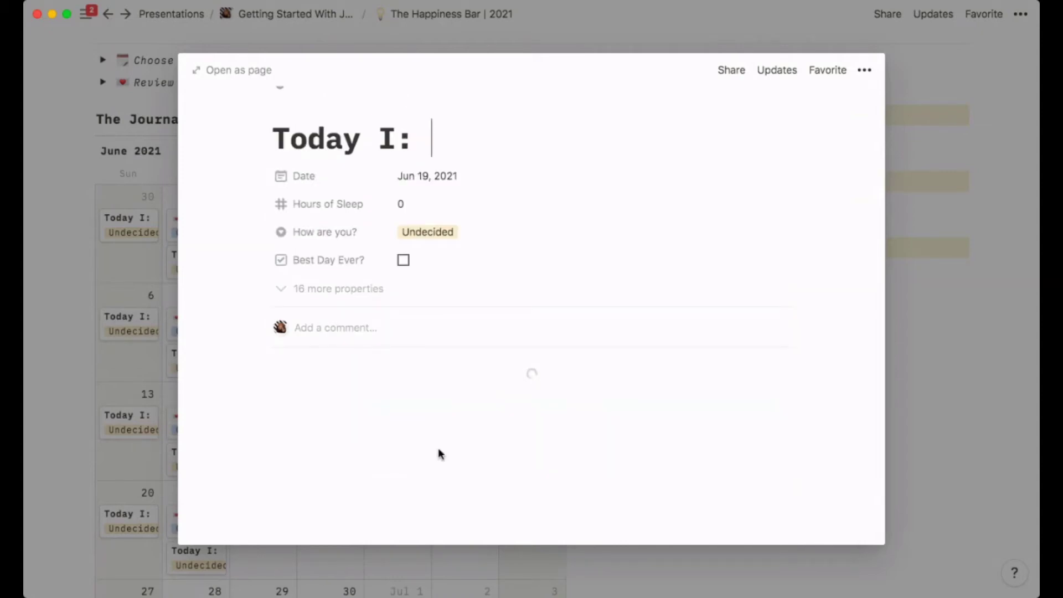
pyautogui.scroll(-5, 437, 451)
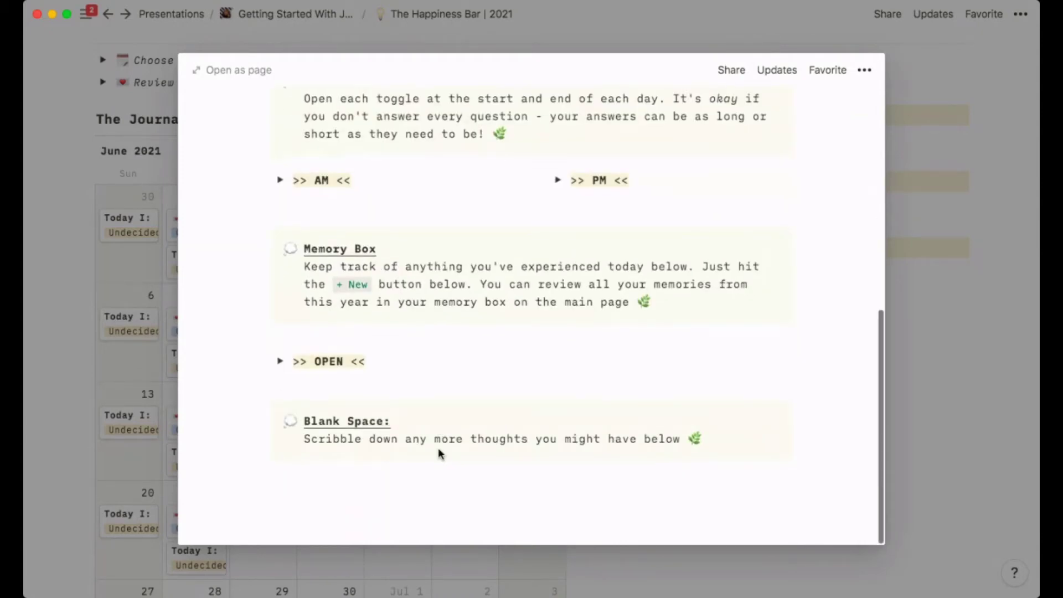
# - Expand the AM and PM toggles in the June 19 entry, review their journaling prompts, and collapse both
pyautogui.click(280, 181)
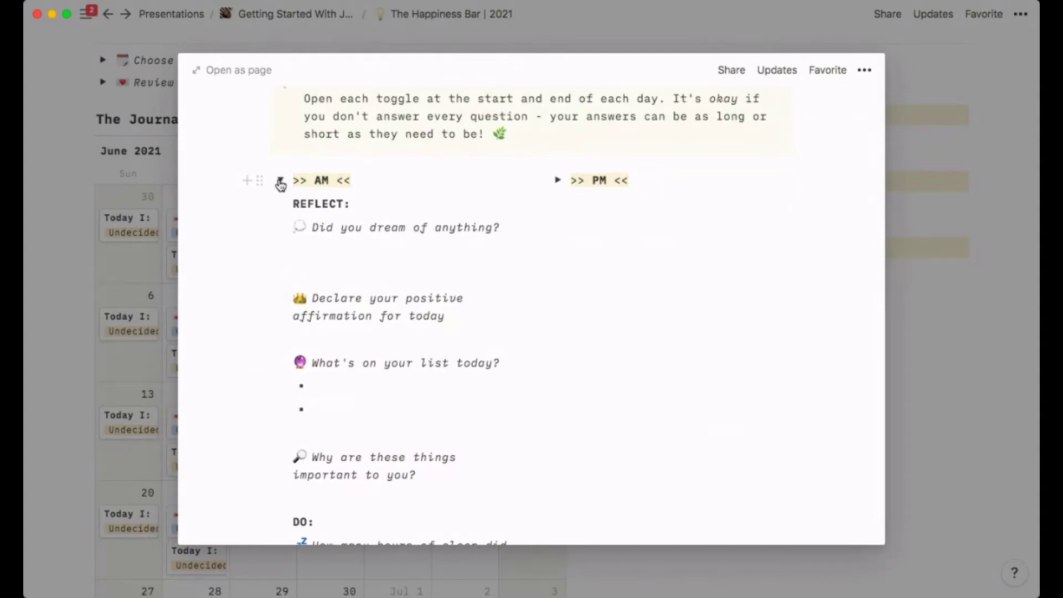
pyautogui.click(557, 180)
pyautogui.scroll(-3, 556, 185)
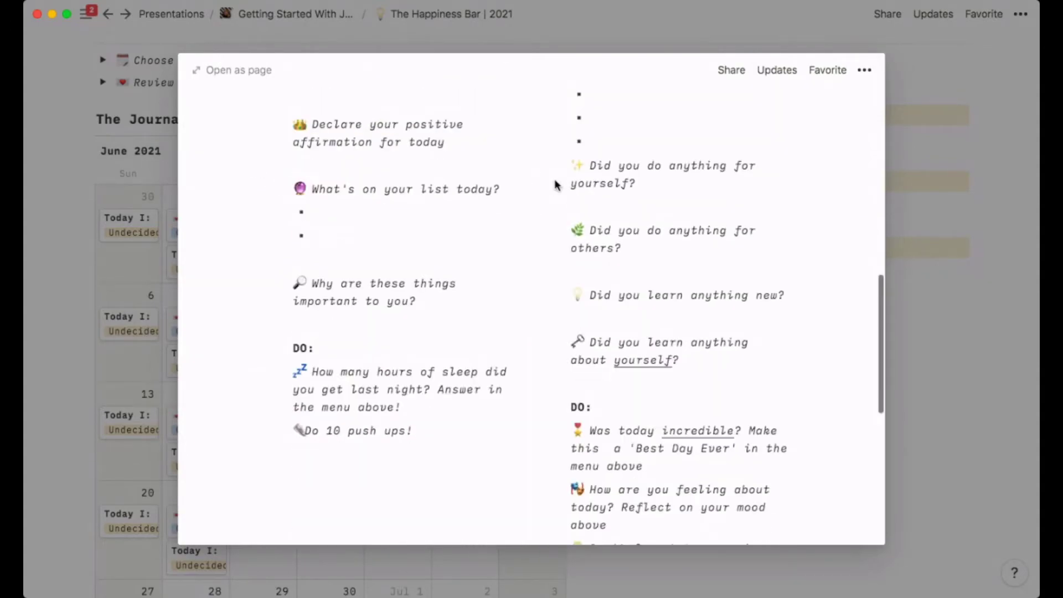
pyautogui.scroll(5, 556, 185)
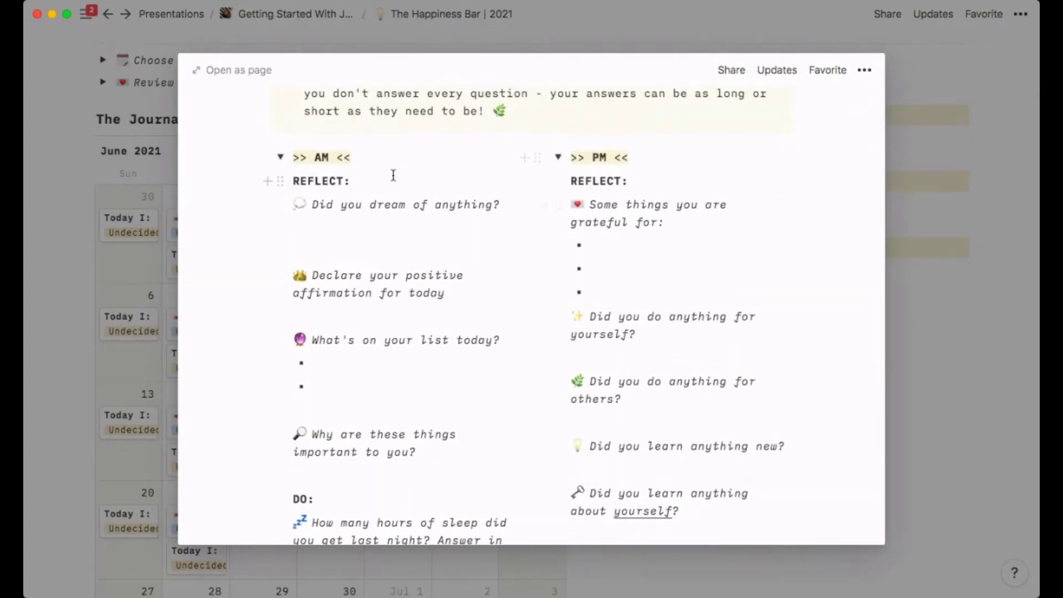
pyautogui.scroll(-6, 441, 304)
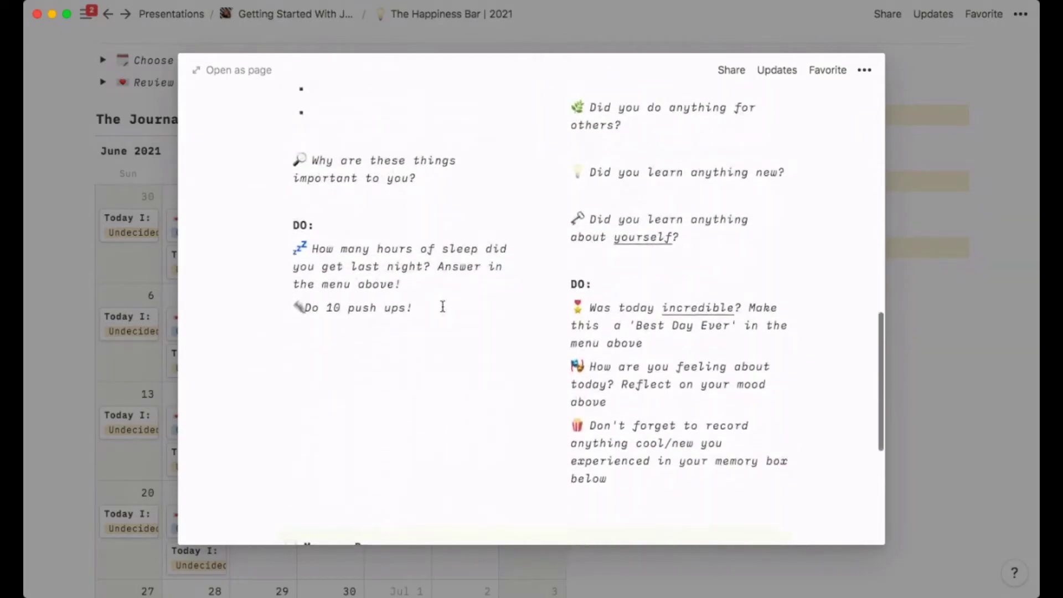
pyautogui.scroll(6, 442, 306)
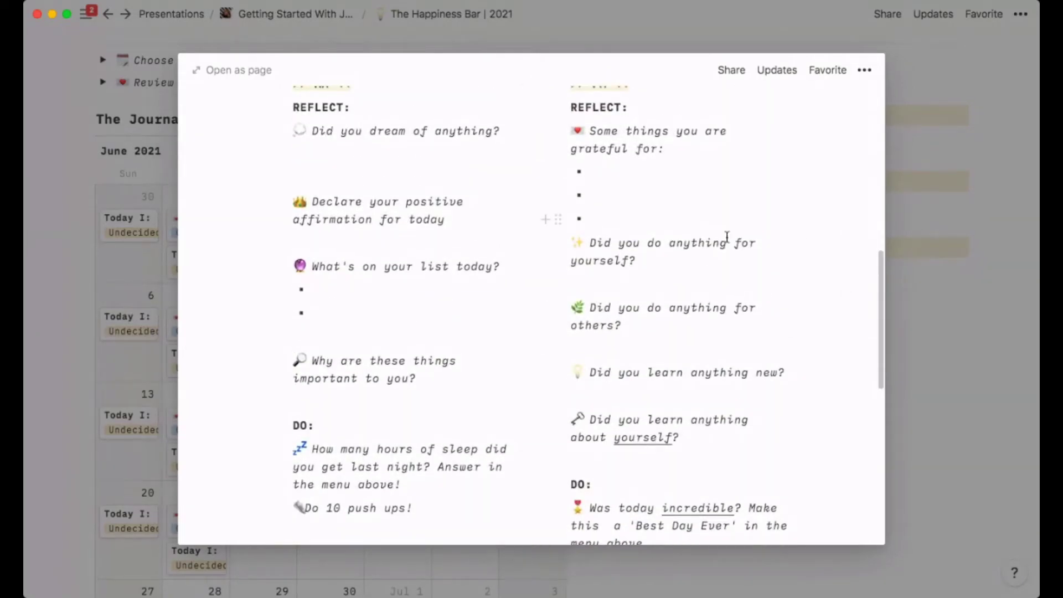
pyautogui.scroll(2, 727, 238)
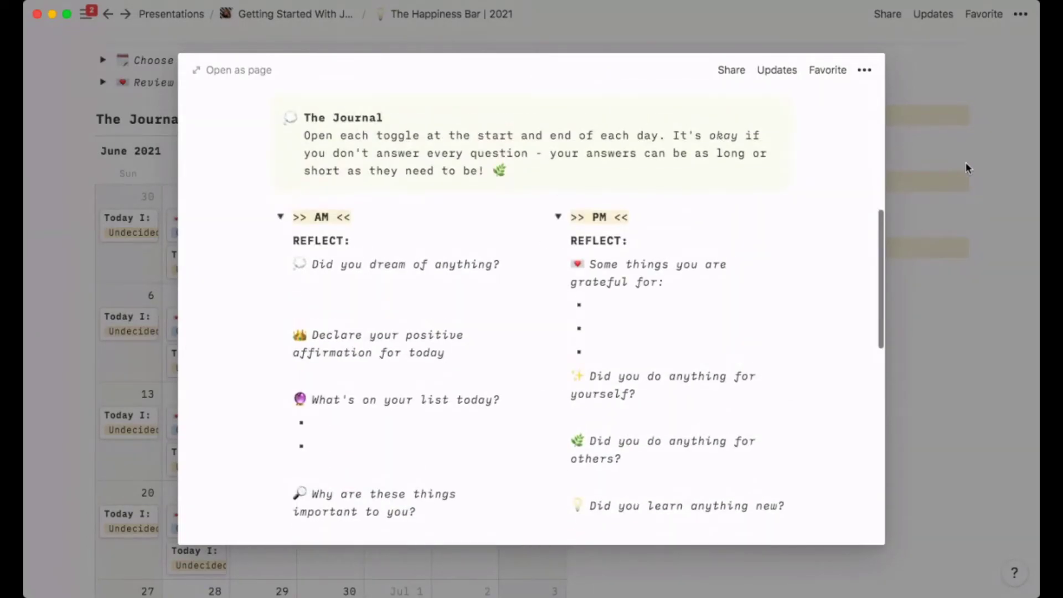
pyautogui.click(279, 219)
pyautogui.click(558, 218)
# - Add Sweet Tooth to the Films/TV table in the entry's Memory Box with a five-star rating
pyautogui.scroll(-1, 560, 227)
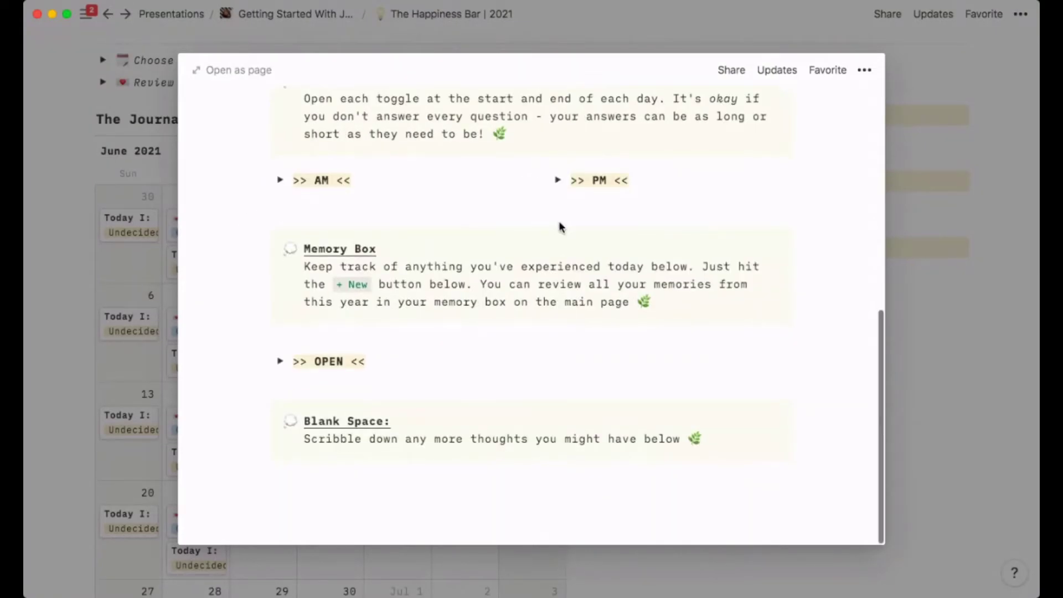
pyautogui.click(280, 362)
pyautogui.scroll(-6, 483, 357)
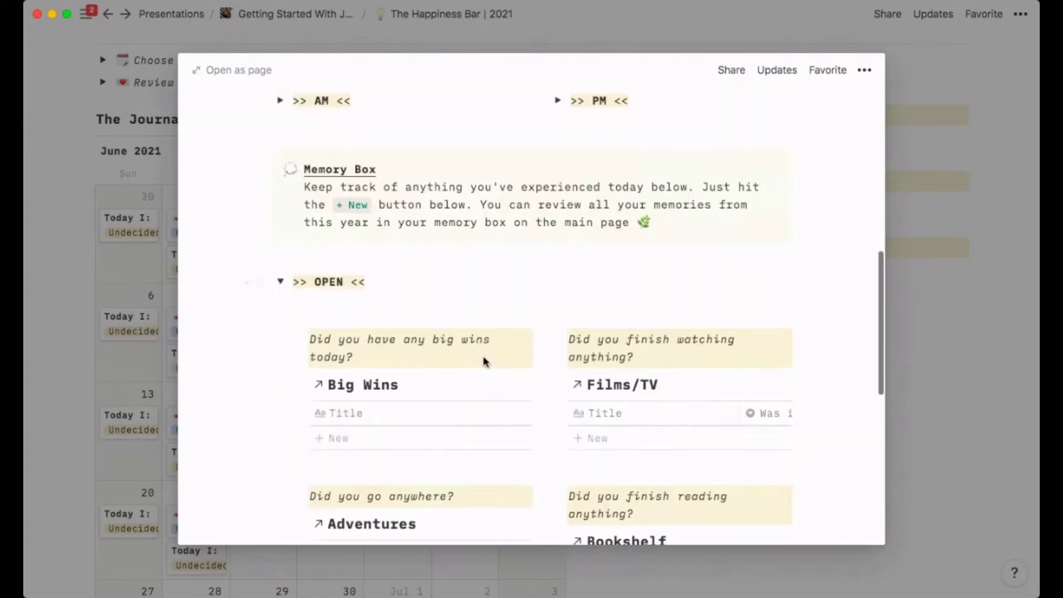
pyautogui.scroll(2, 487, 360)
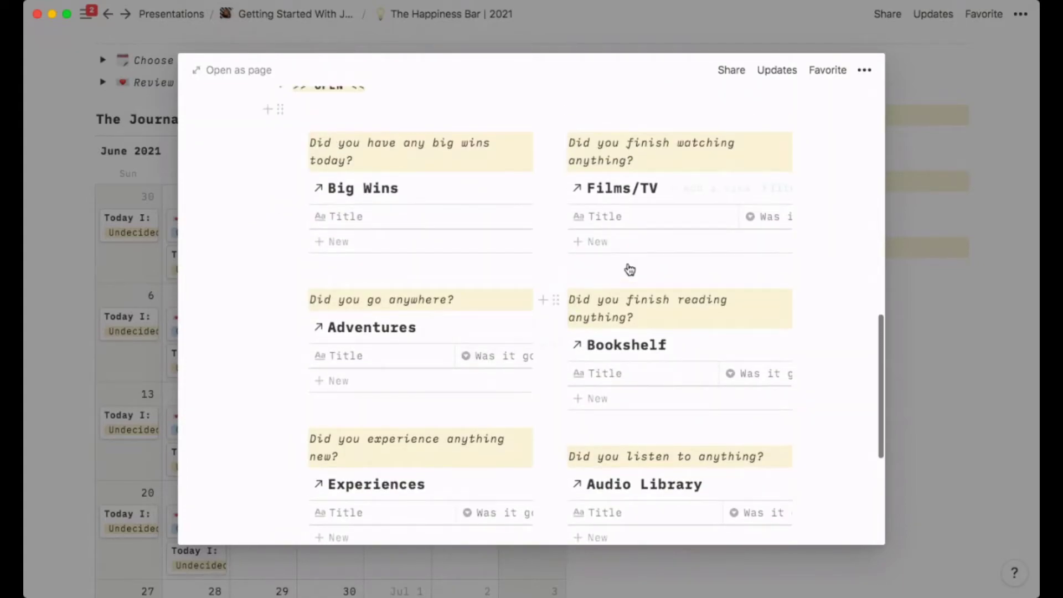
pyautogui.click(623, 243)
pyautogui.write('Sweet Tooth')
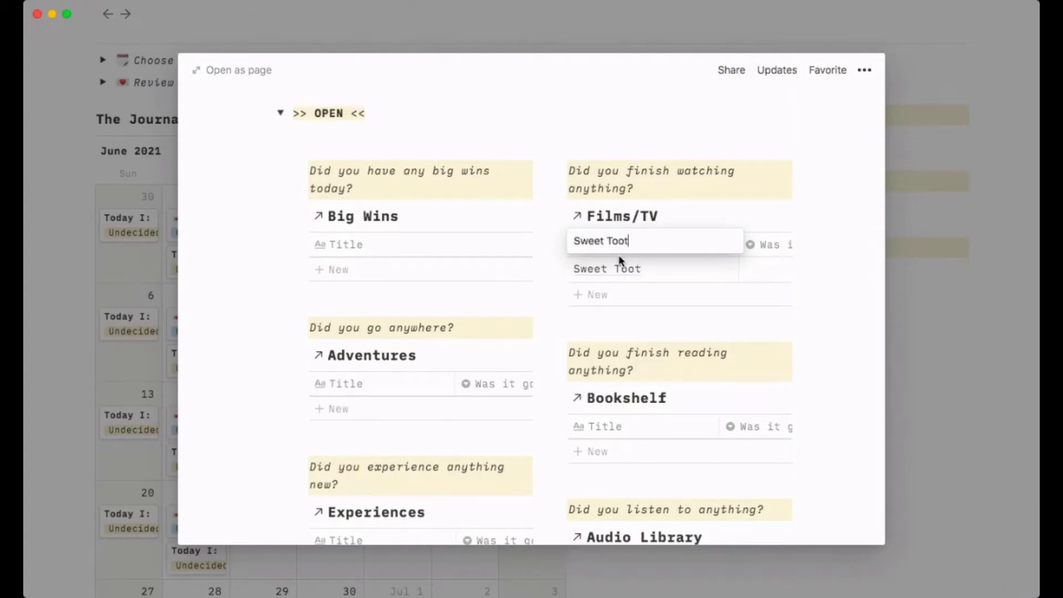
pyautogui.click(761, 269)
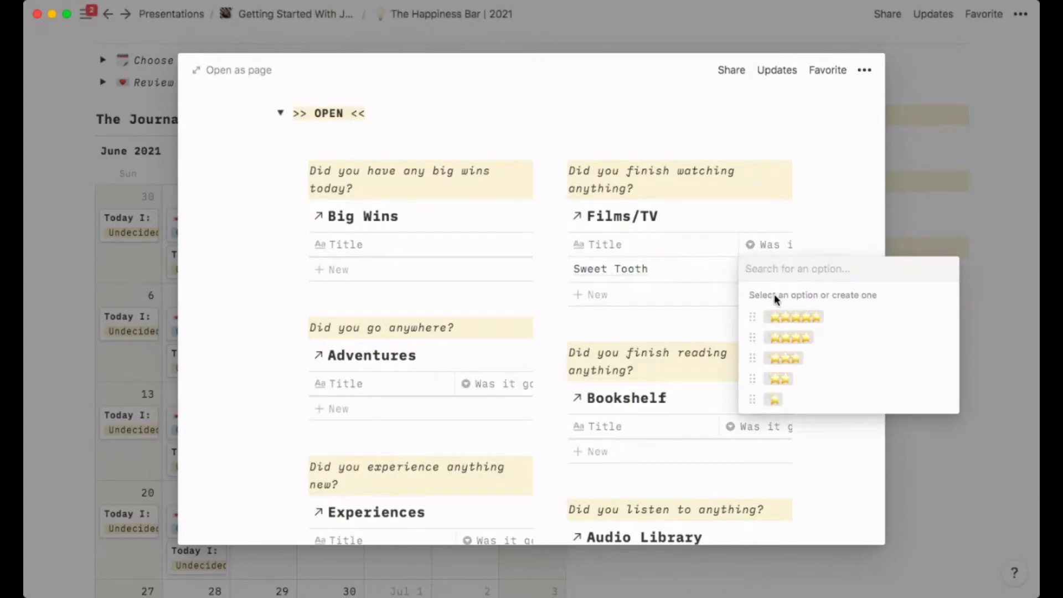
pyautogui.click(776, 317)
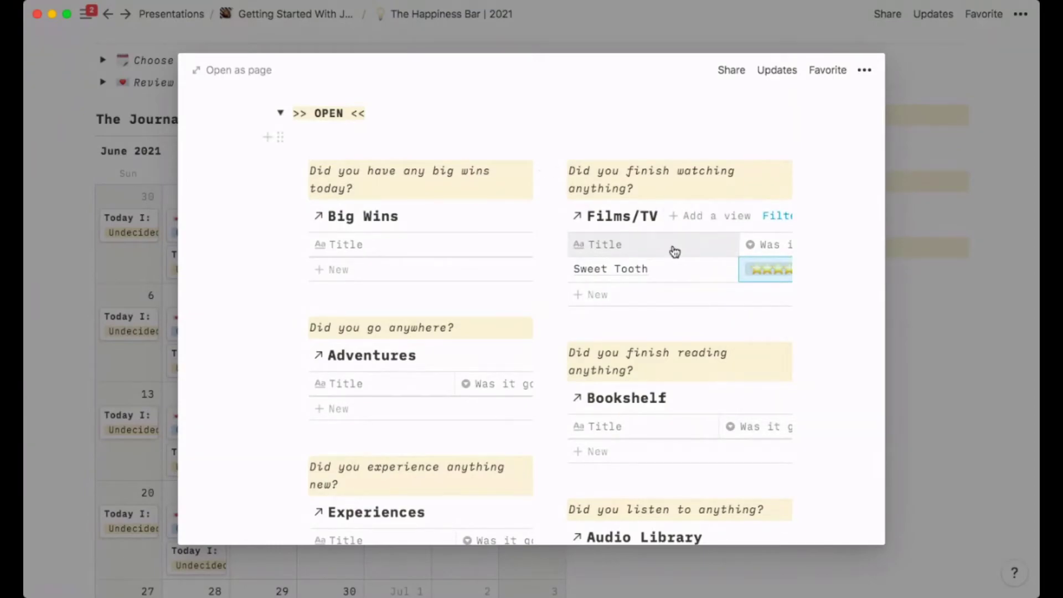
# - Title the June 19 entry "Today I: Did a presentation with Kraftora!" and close it
pyautogui.scroll(10, 675, 251)
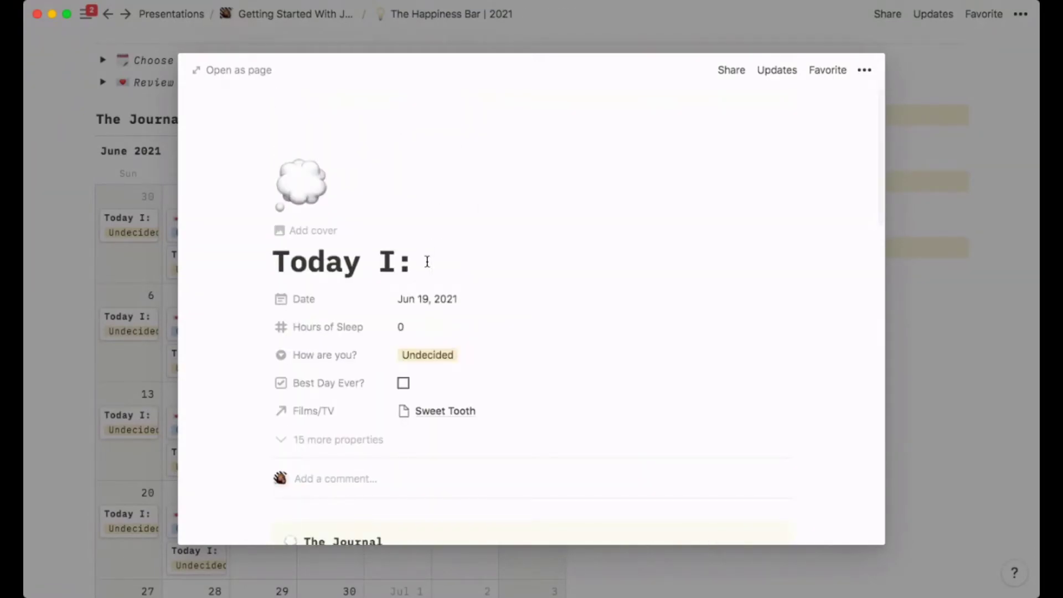
pyautogui.write('Did a presentation ')
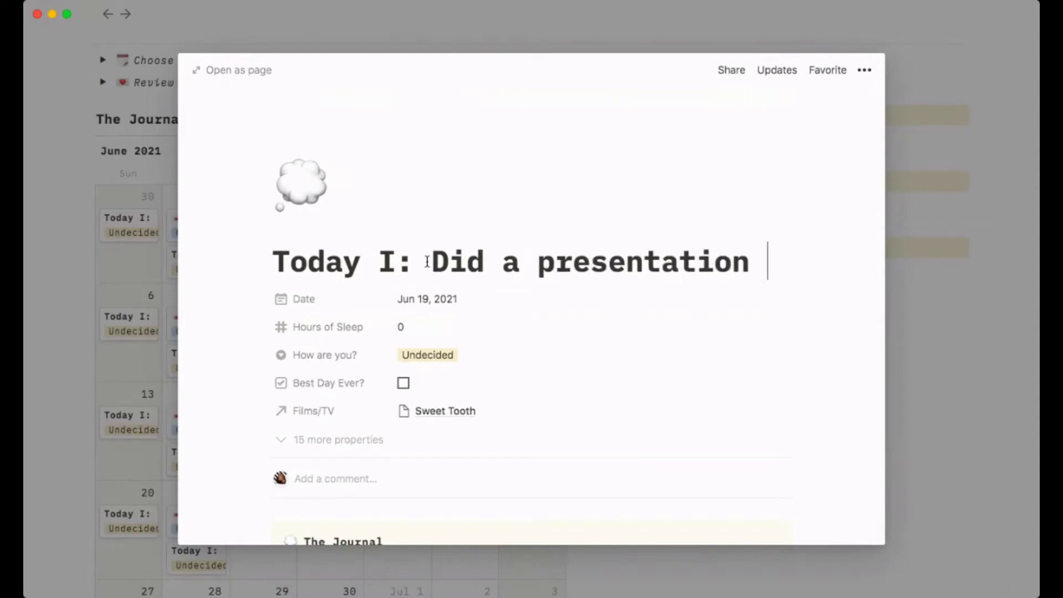
pyautogui.write('with Kra')
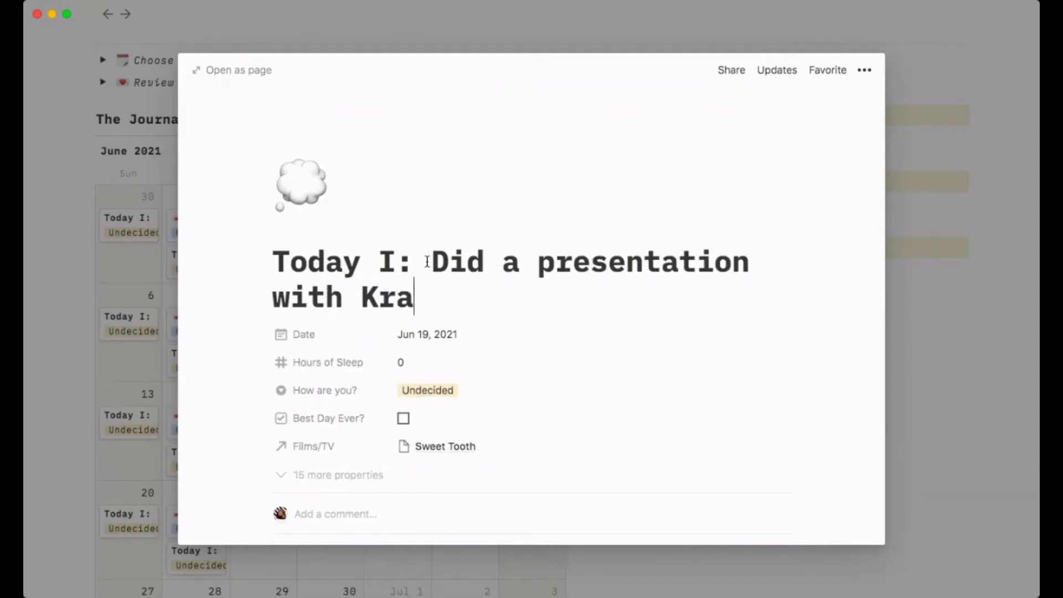
pyautogui.write('ftors!')
pyautogui.press('BackSpace')
pyautogui.press('BackSpace')
pyautogui.write('s!')
pyautogui.press('BackSpace')
pyautogui.press('BackSpace')
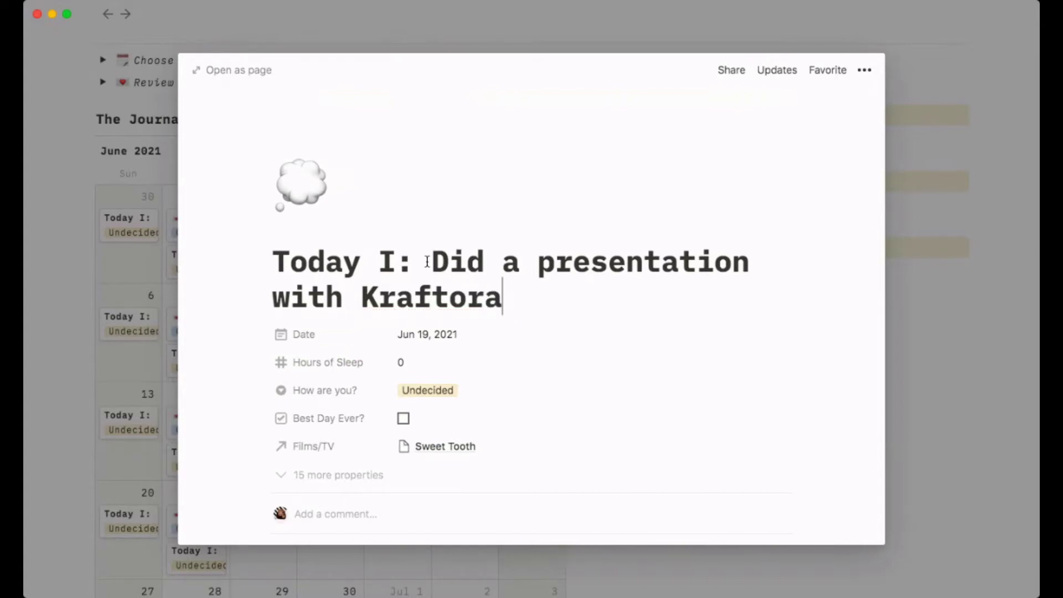
pyautogui.click(913, 313)
# - Expand the page's Memory Box and its You've Watched list, review the Films/TV table, and collapse You've Watched
pyautogui.scroll(1, 915, 315)
pyautogui.scroll(10, 915, 315)
pyautogui.scroll(-4, 913, 313)
pyautogui.click(557, 319)
pyautogui.scroll(-5, 558, 324)
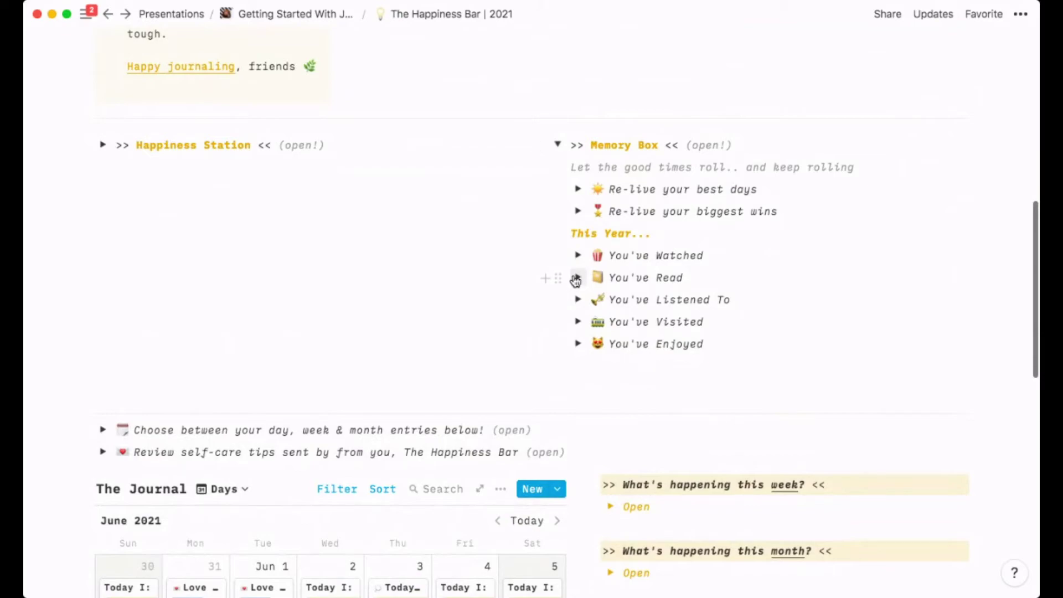
pyautogui.click(577, 255)
pyautogui.scroll(-4, 889, 299)
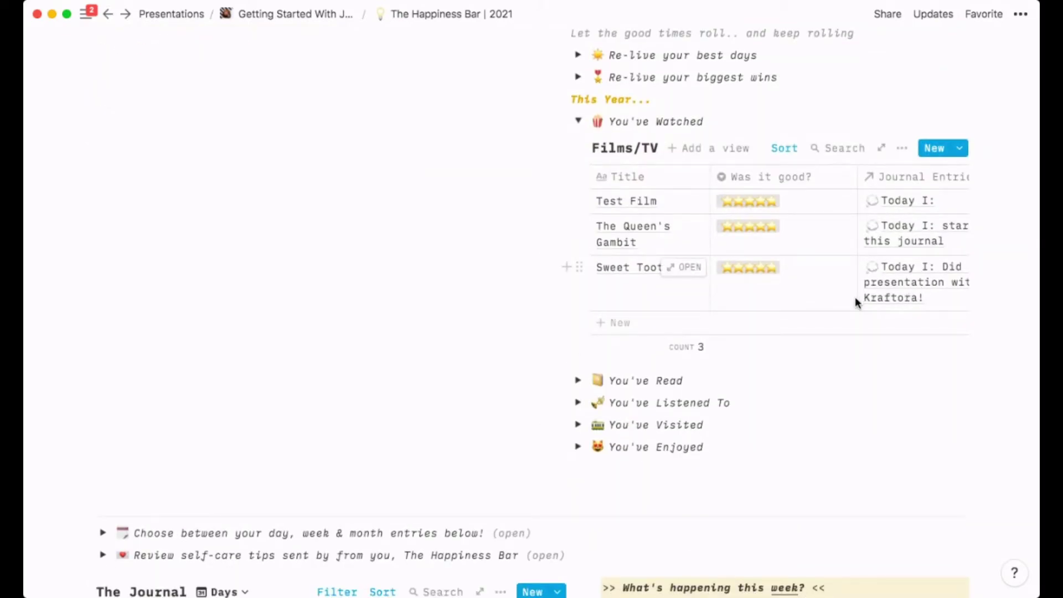
pyautogui.scroll(-4, 855, 297)
pyautogui.scroll(4, 695, 126)
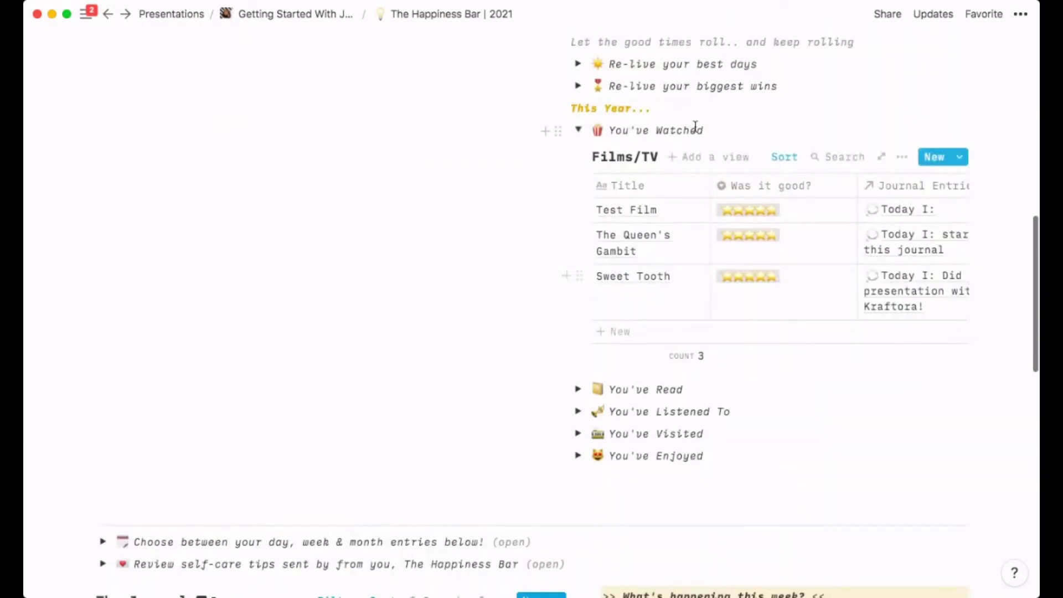
pyautogui.click(577, 129)
# - Open the June 14 Love entry in The Journal calendar, read its self-care tip, and close it
pyautogui.scroll(-8, 581, 132)
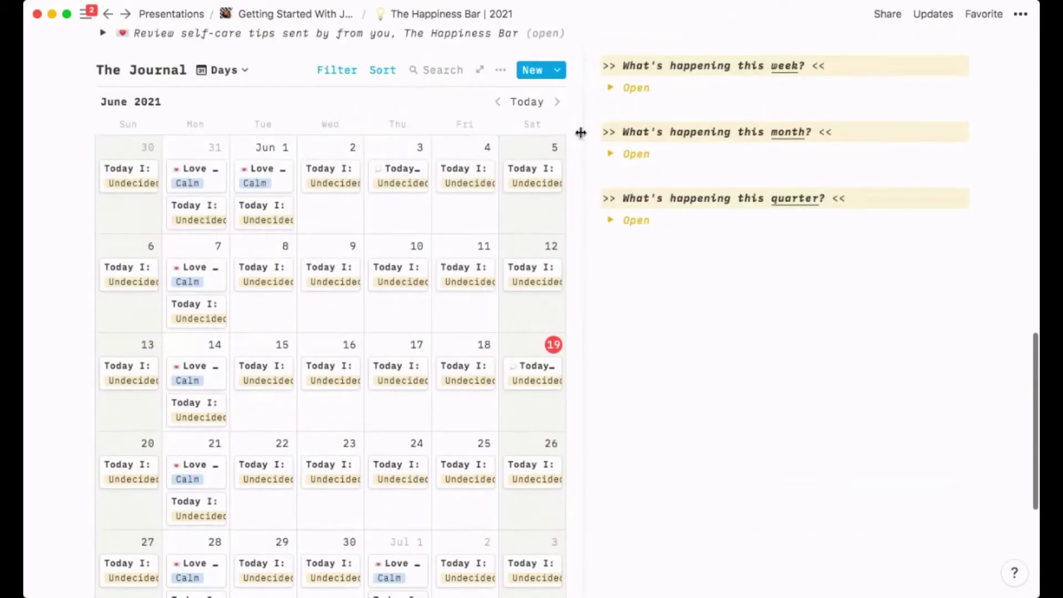
pyautogui.scroll(-4, 580, 132)
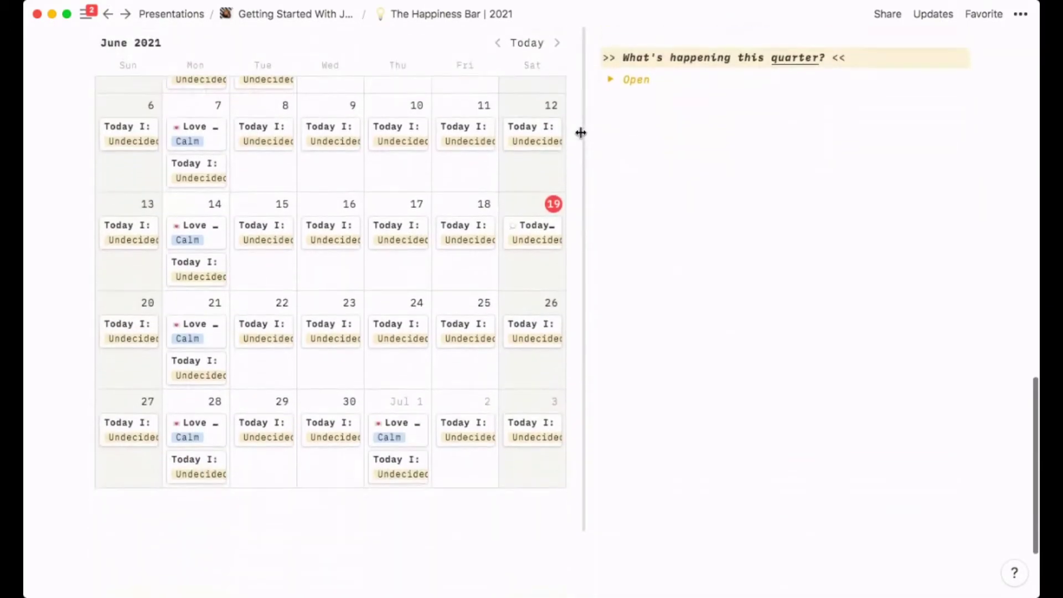
pyautogui.click(205, 243)
pyautogui.scroll(-5, 594, 419)
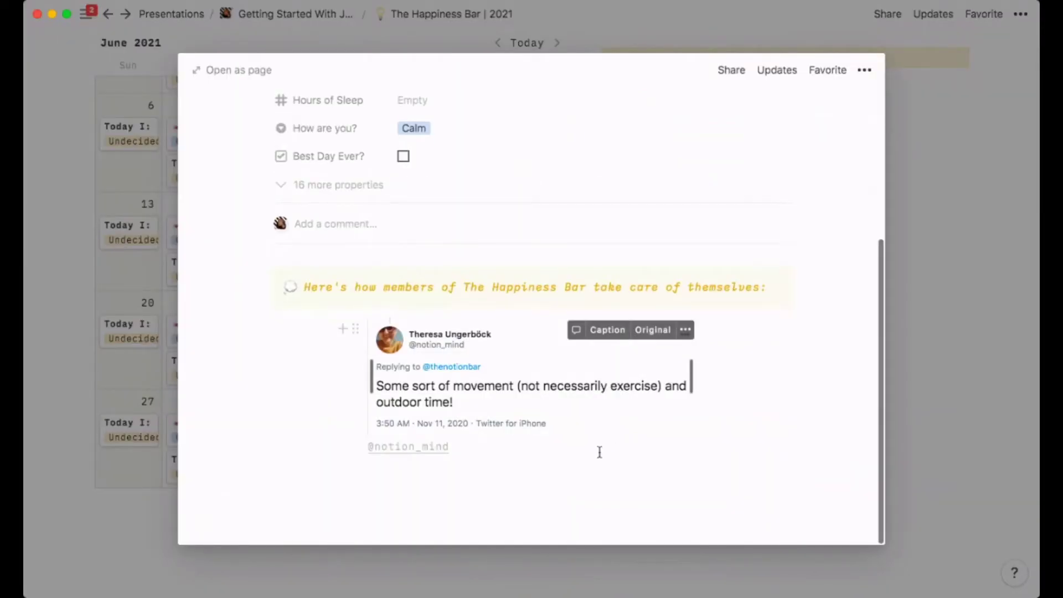
pyautogui.moveTo(424, 444)
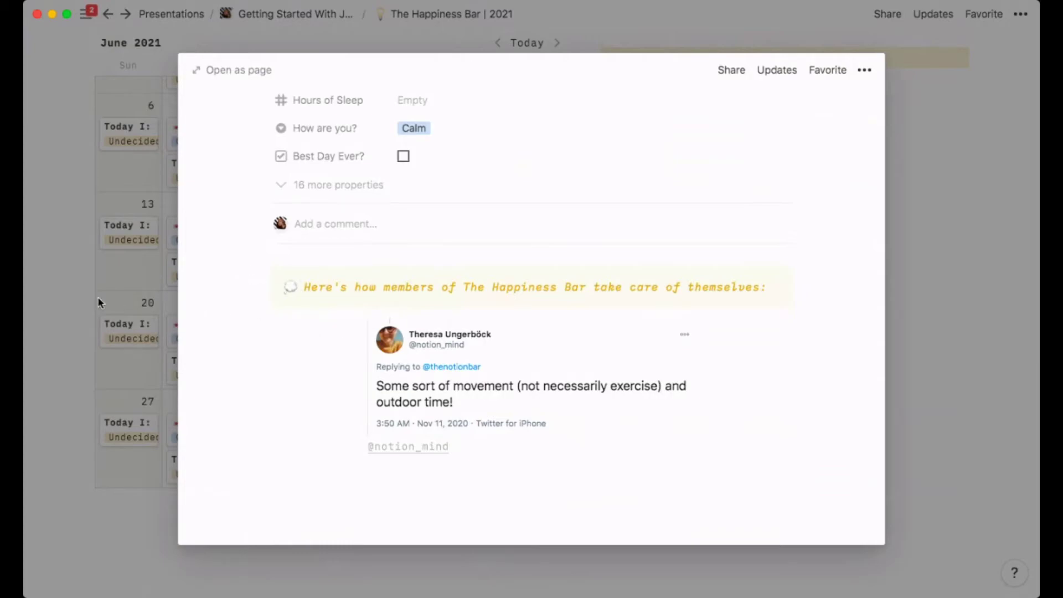
pyautogui.click(119, 289)
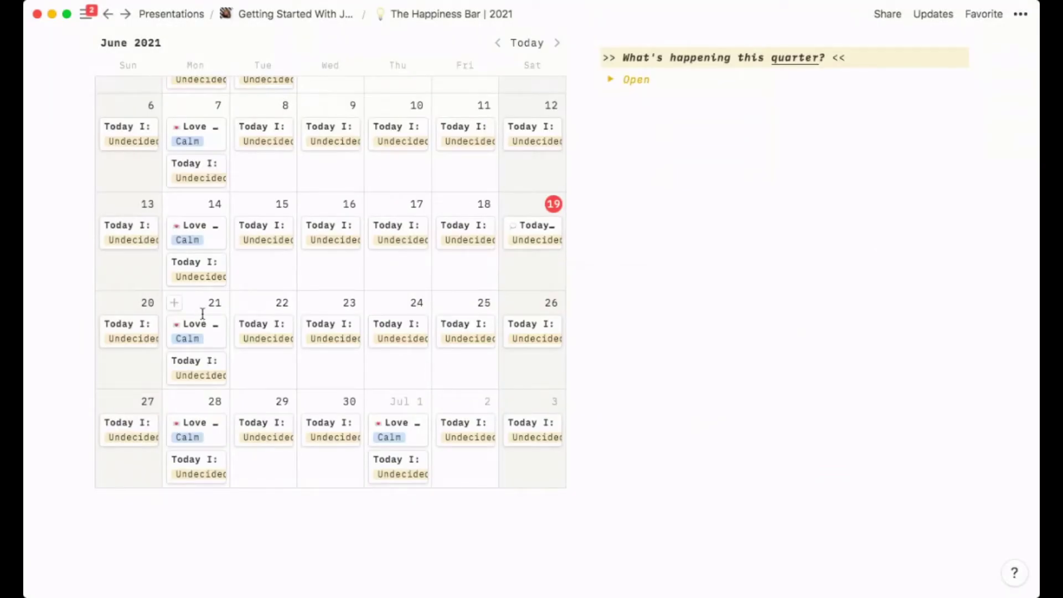
# - Open The Journal's New Week template for editing, review its habit tracker and journal prompts, and close it
pyautogui.scroll(2, 205, 310)
pyautogui.scroll(3, 204, 318)
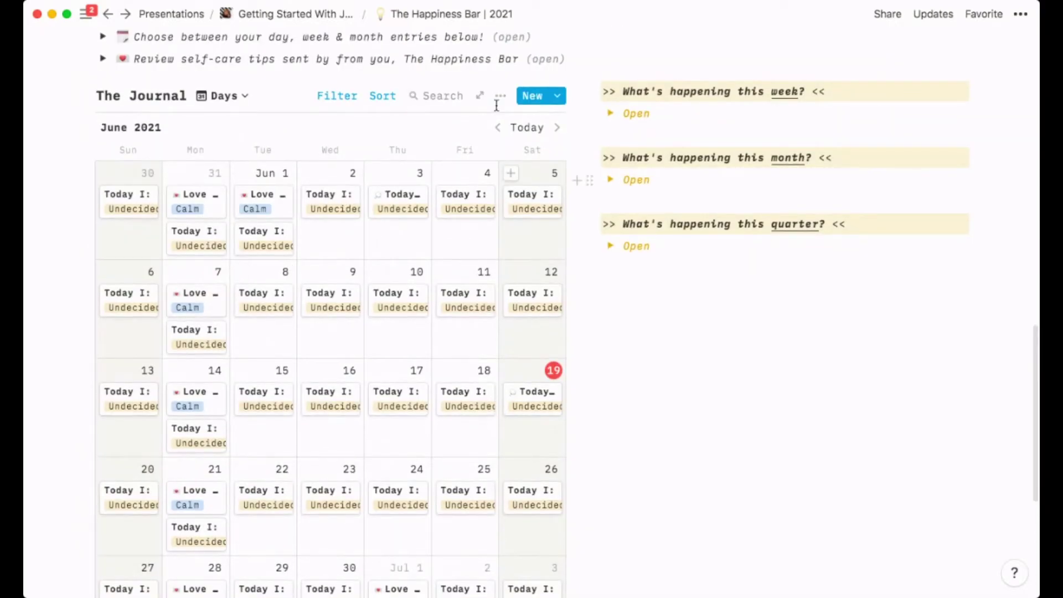
pyautogui.click(557, 96)
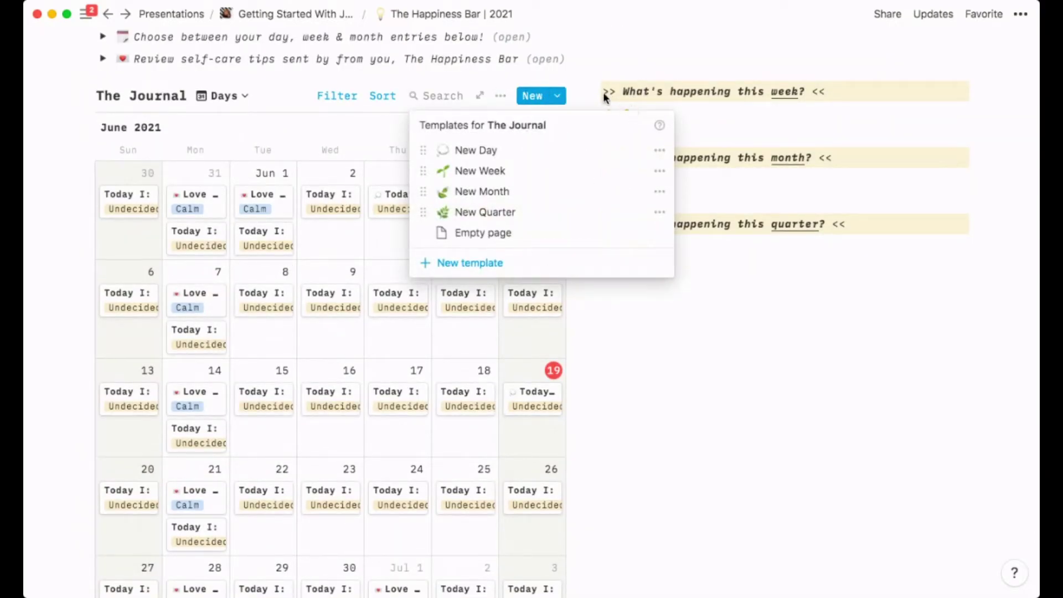
pyautogui.click(660, 172)
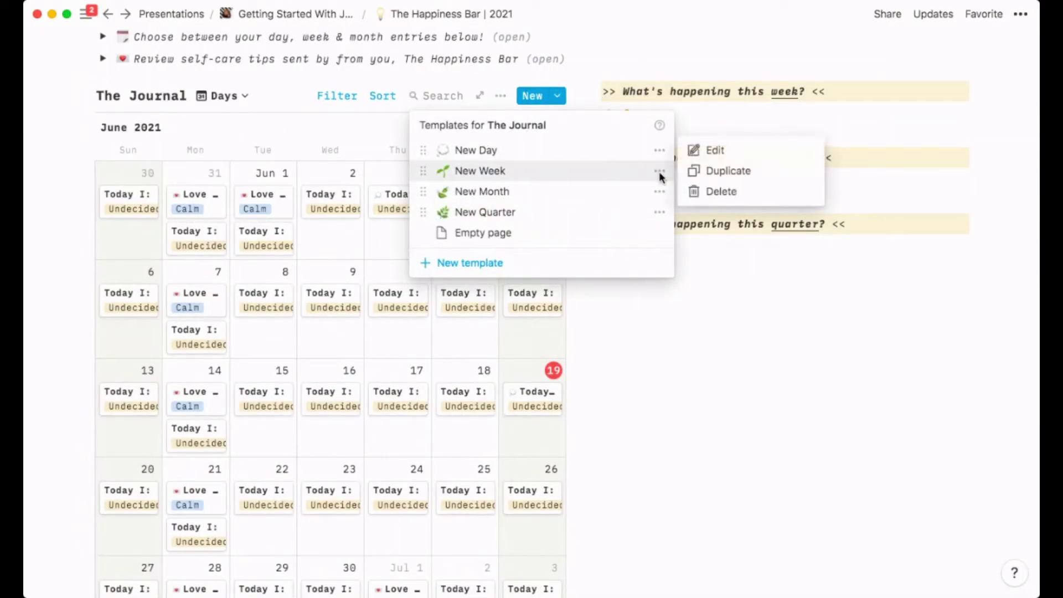
pyautogui.click(722, 151)
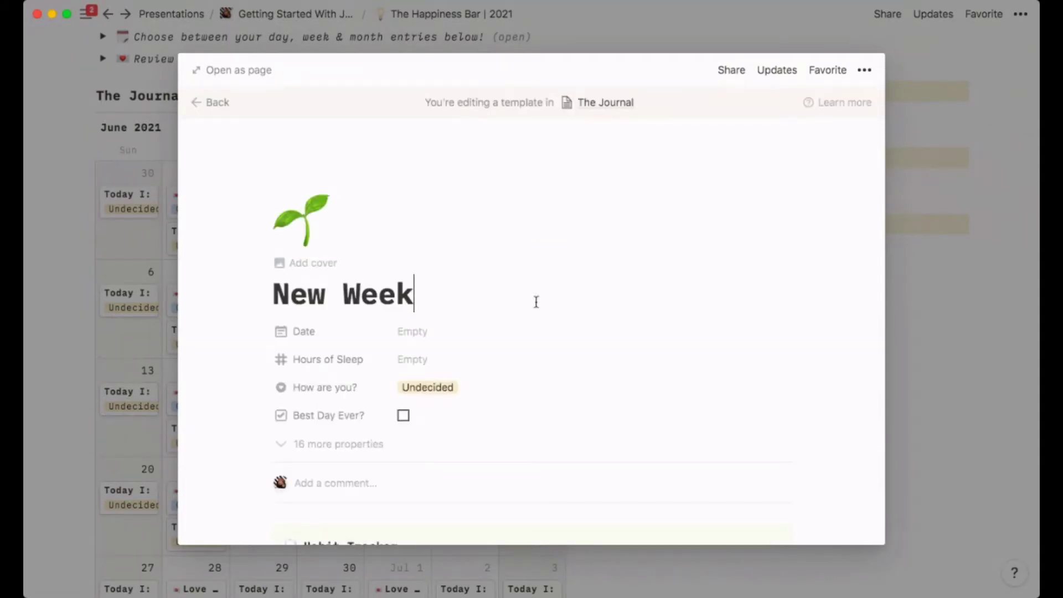
pyautogui.scroll(-15, 536, 301)
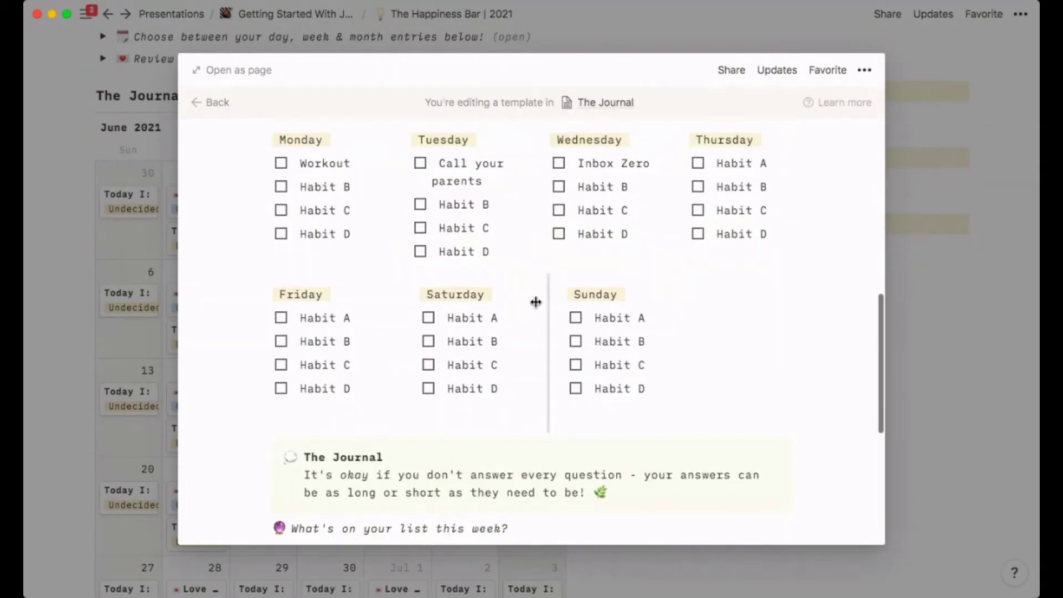
pyautogui.scroll(-3, 536, 301)
pyautogui.scroll(15, 536, 301)
pyautogui.scroll(-8, 536, 302)
pyautogui.scroll(-3, 535, 302)
pyautogui.scroll(4, 534, 301)
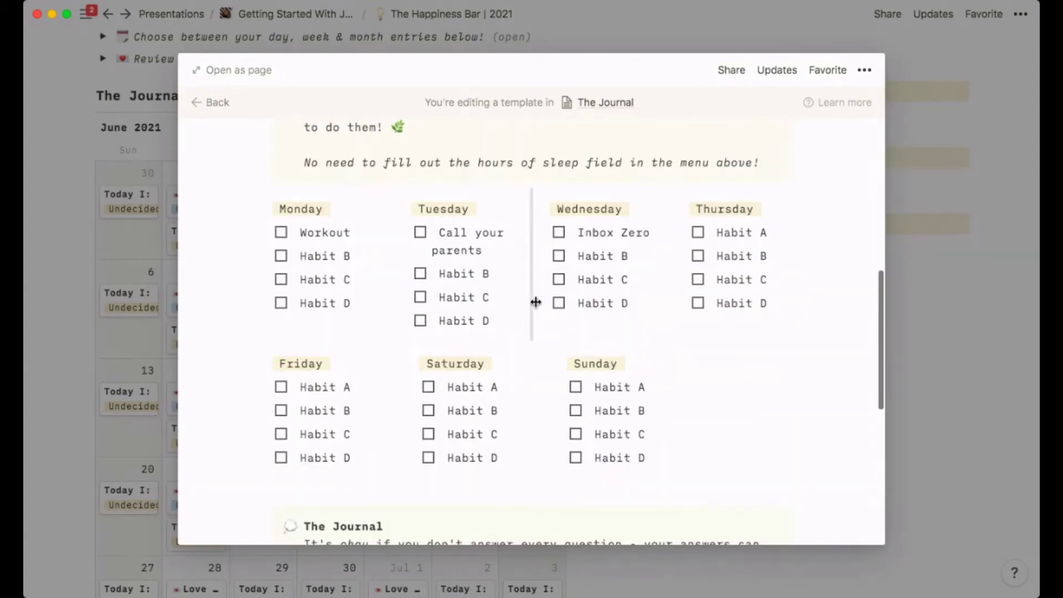
pyautogui.click(900, 331)
pyautogui.click(753, 351)
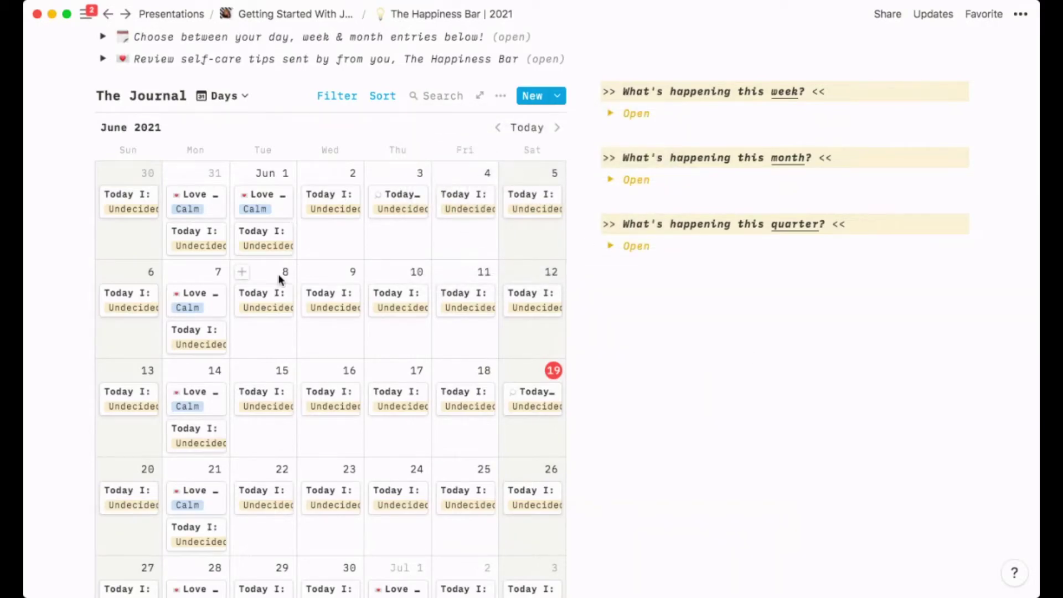
# - Switch The Journal calendar through its Weeks and Months views and settle on View All
pyautogui.scroll(4, 379, 299)
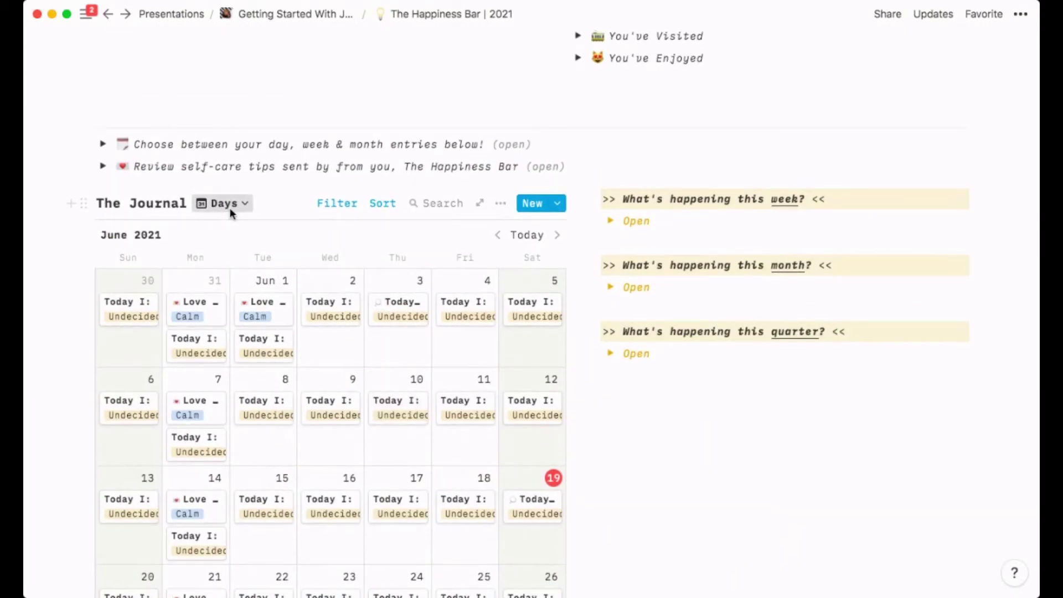
pyautogui.click(230, 213)
pyautogui.click(180, 280)
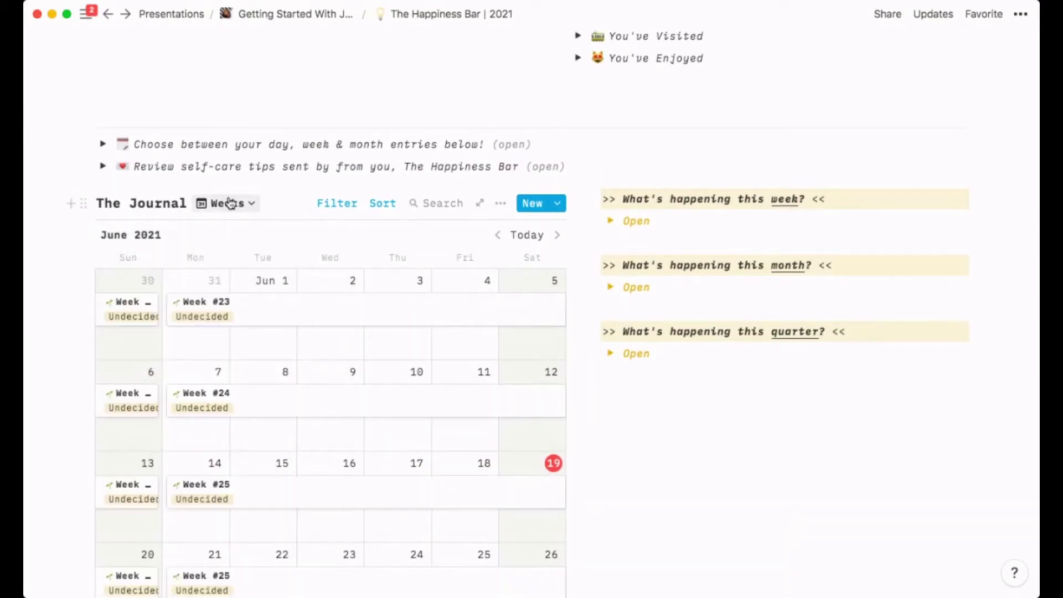
pyautogui.click(230, 209)
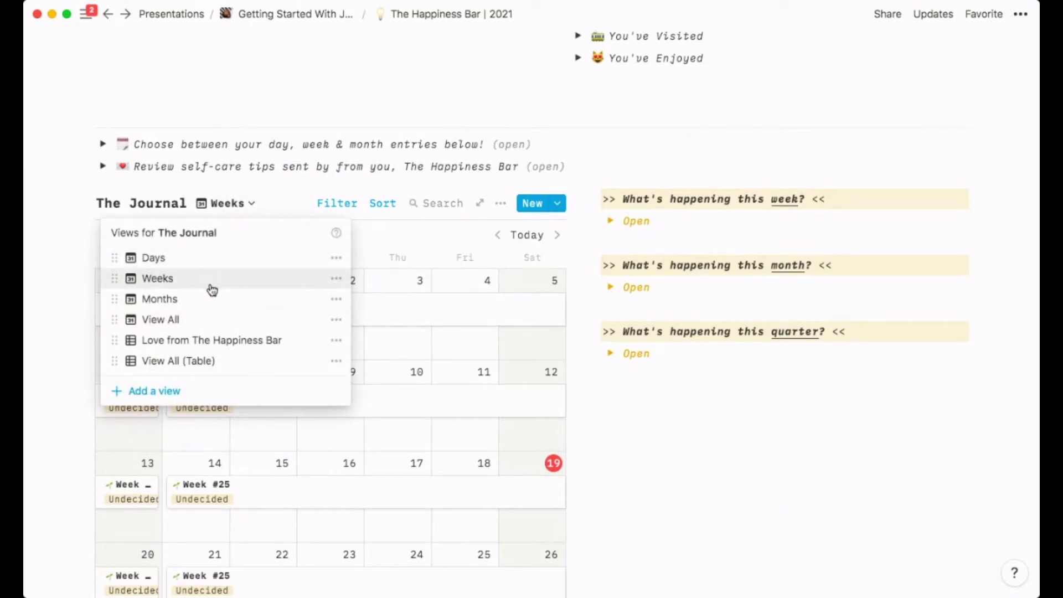
pyautogui.click(196, 300)
pyautogui.click(236, 207)
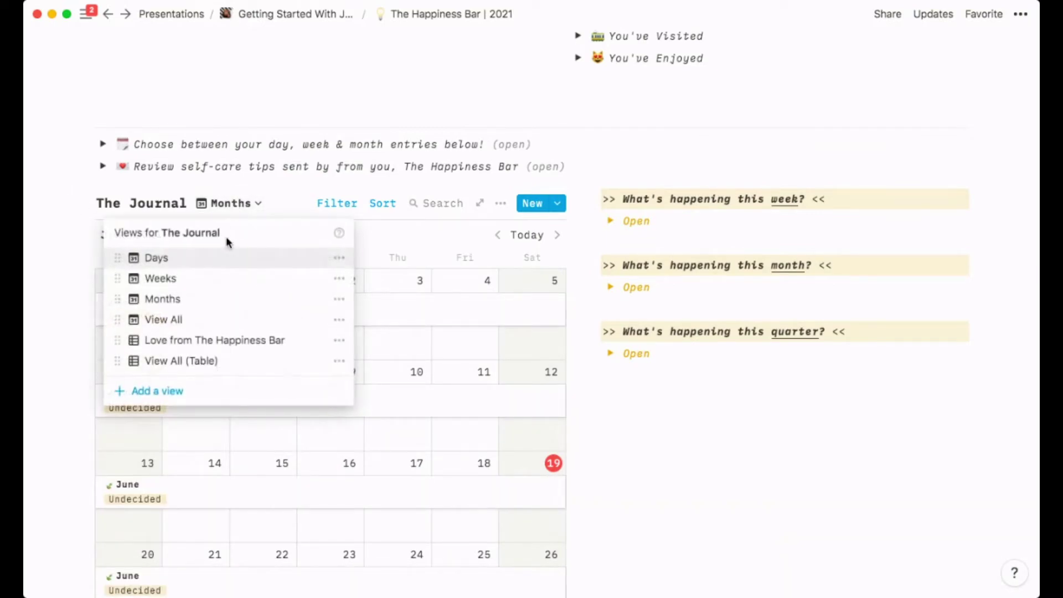
pyautogui.click(200, 319)
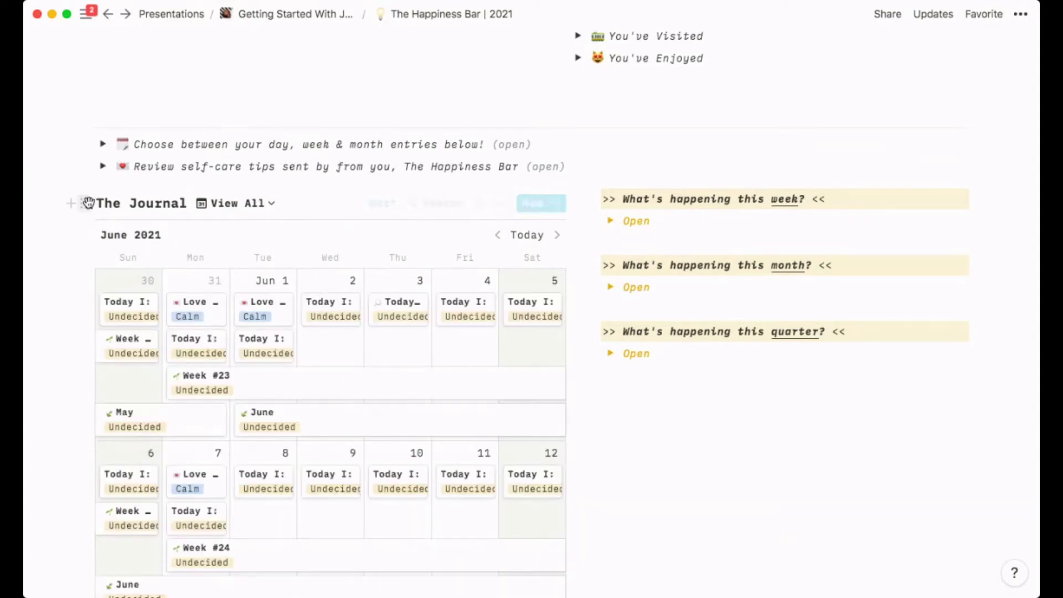
# - Look over the top of the template page, visit its parent journaling presentation page, and reopen The Happiness Bar | 2021
pyautogui.scroll(10, 263, 186)
pyautogui.scroll(6, 264, 191)
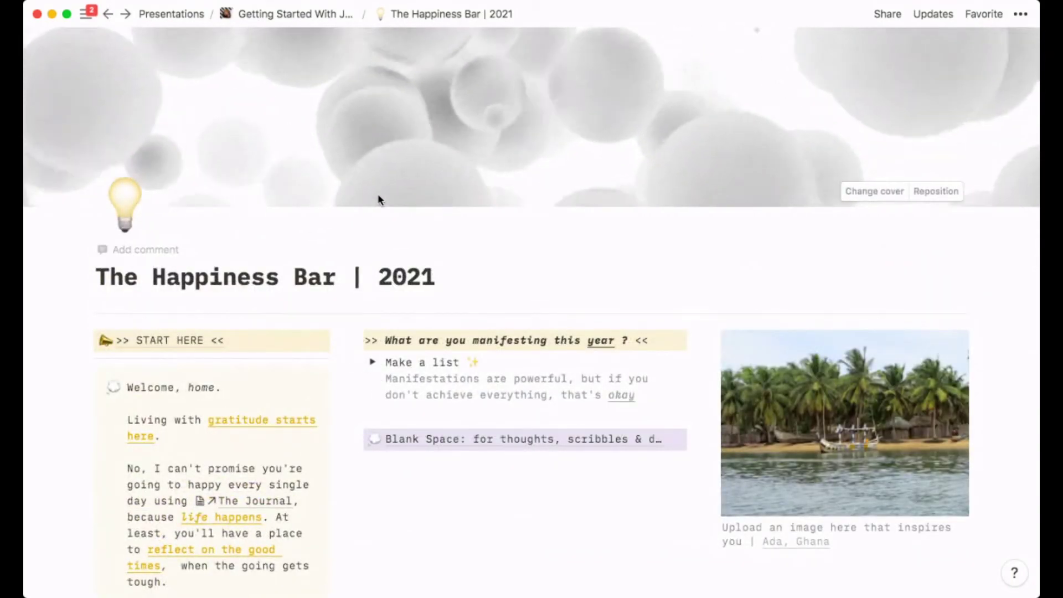
pyautogui.scroll(-2, 332, 166)
pyautogui.scroll(-1, 333, 163)
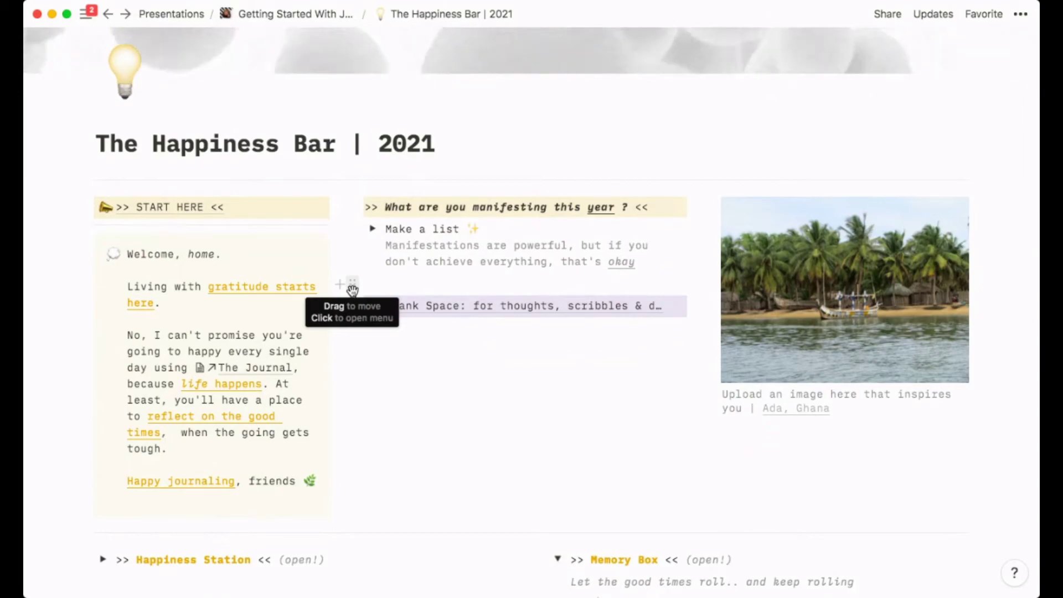
pyautogui.scroll(-2, 410, 332)
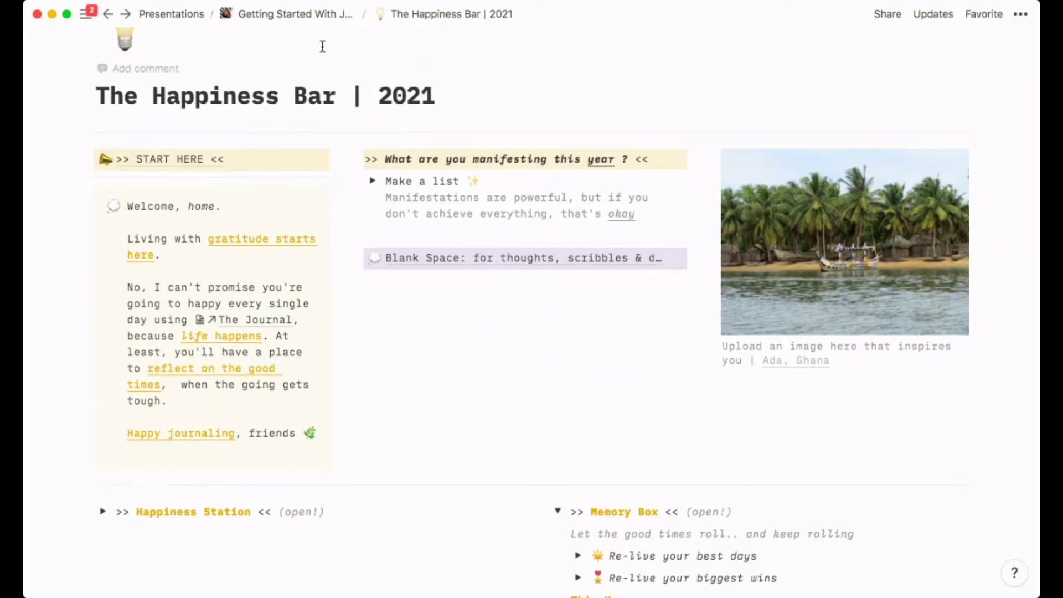
pyautogui.click(313, 15)
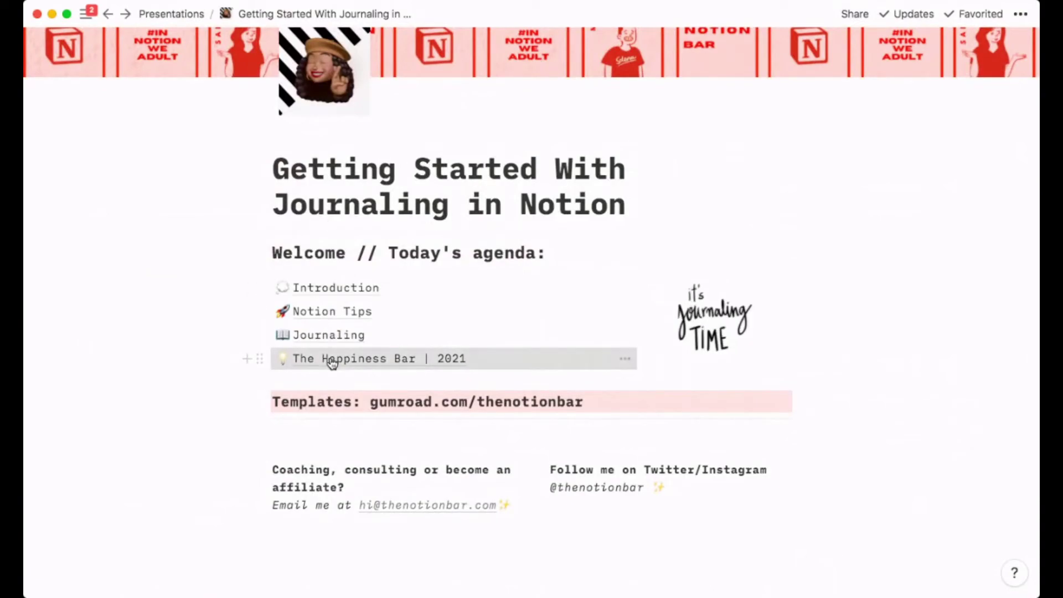
pyautogui.click(332, 360)
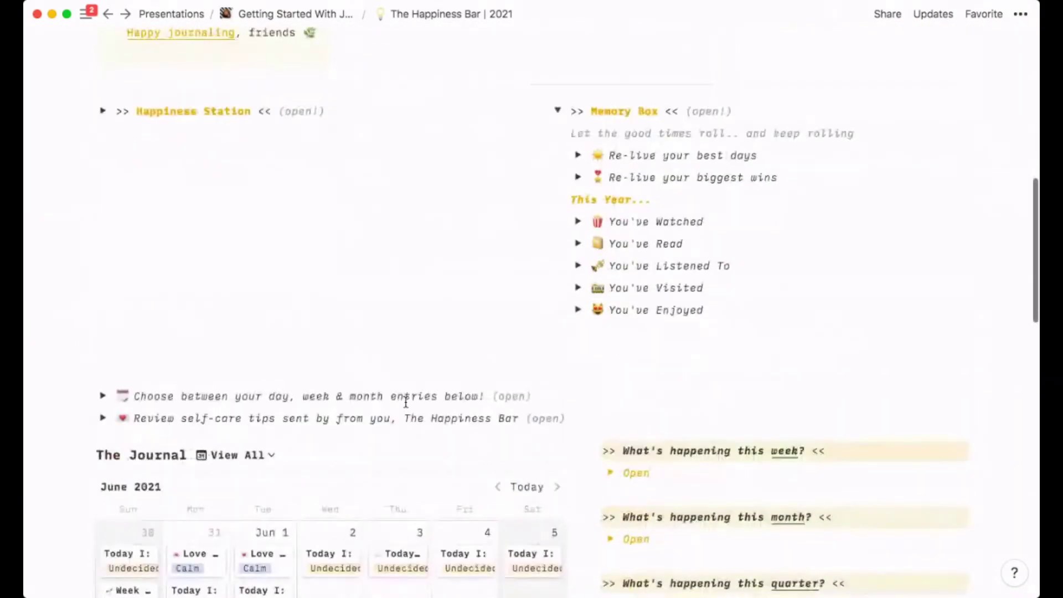
# - Set How are you? to Fascinated in The Journal's June 22 entry and close the entry
pyautogui.scroll(-15, 406, 403)
pyautogui.scroll(1, 406, 406)
pyautogui.click(268, 236)
pyautogui.click(437, 245)
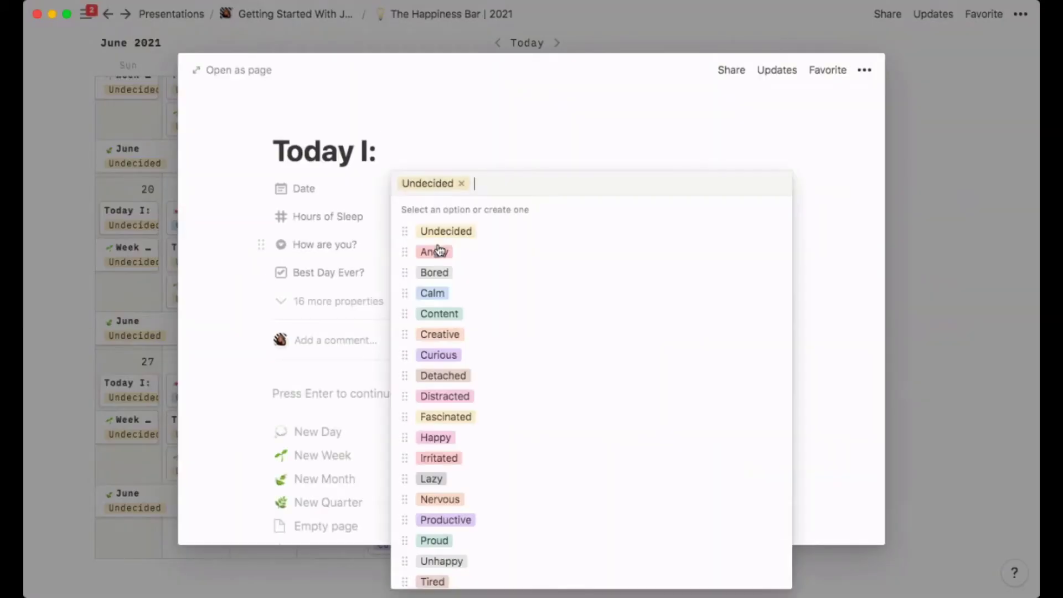
pyautogui.click(457, 416)
pyautogui.click(60, 297)
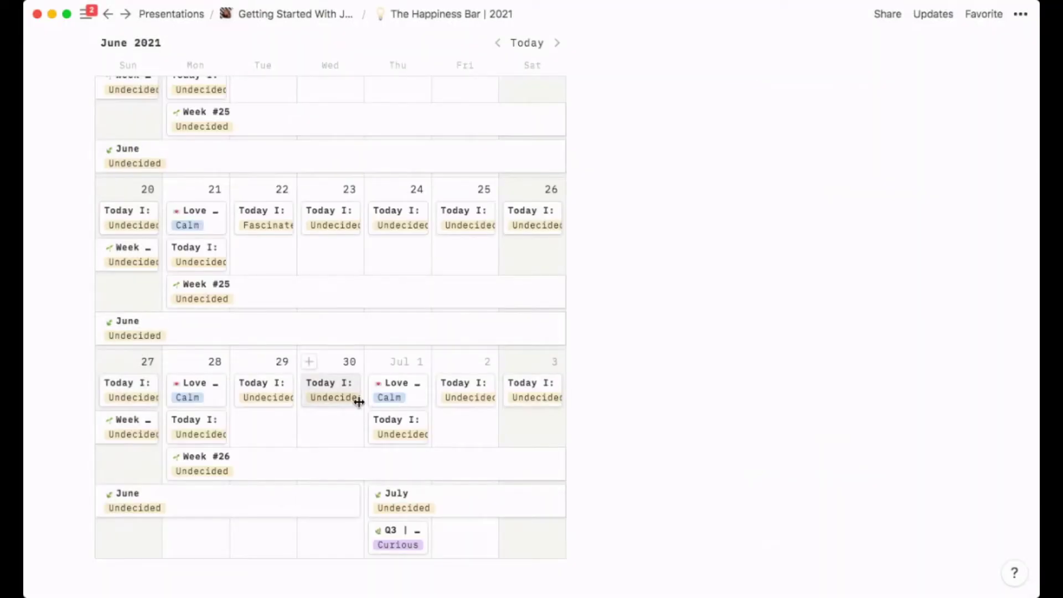
pyautogui.scroll(6, 287, 231)
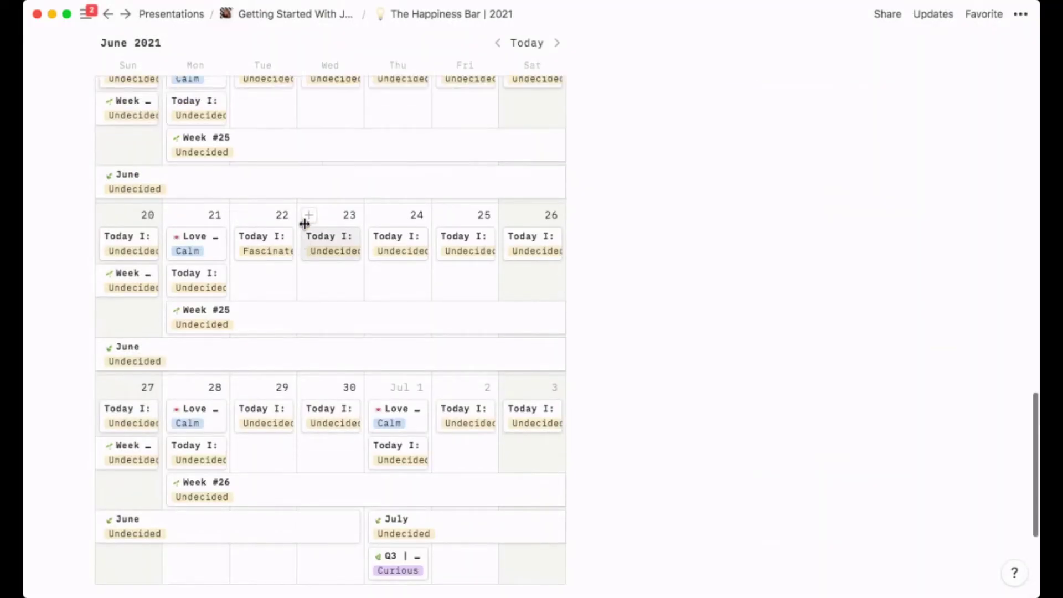
pyautogui.scroll(9, 304, 223)
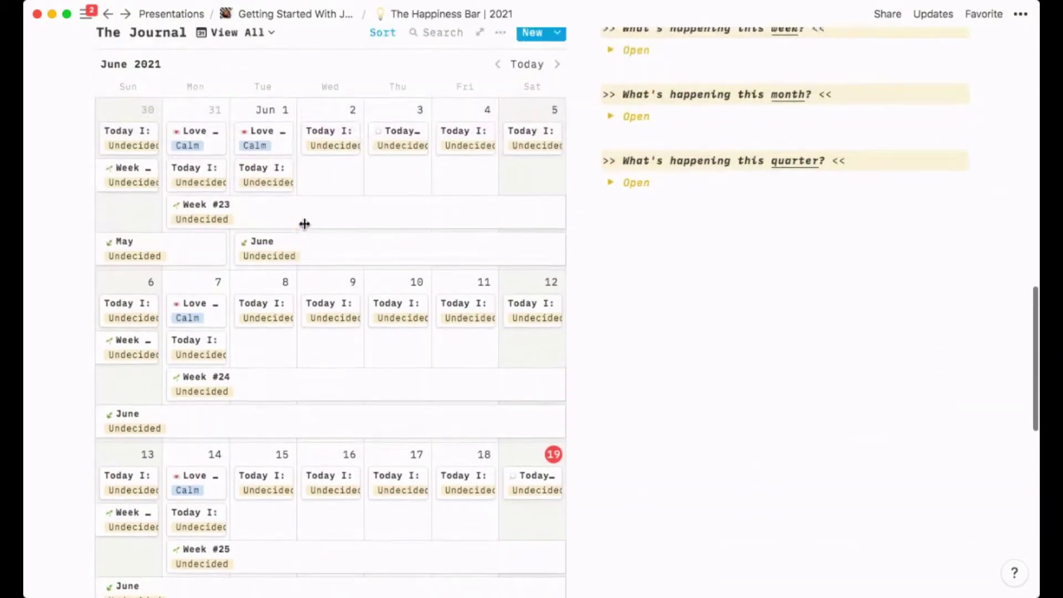
pyautogui.scroll(9, 304, 224)
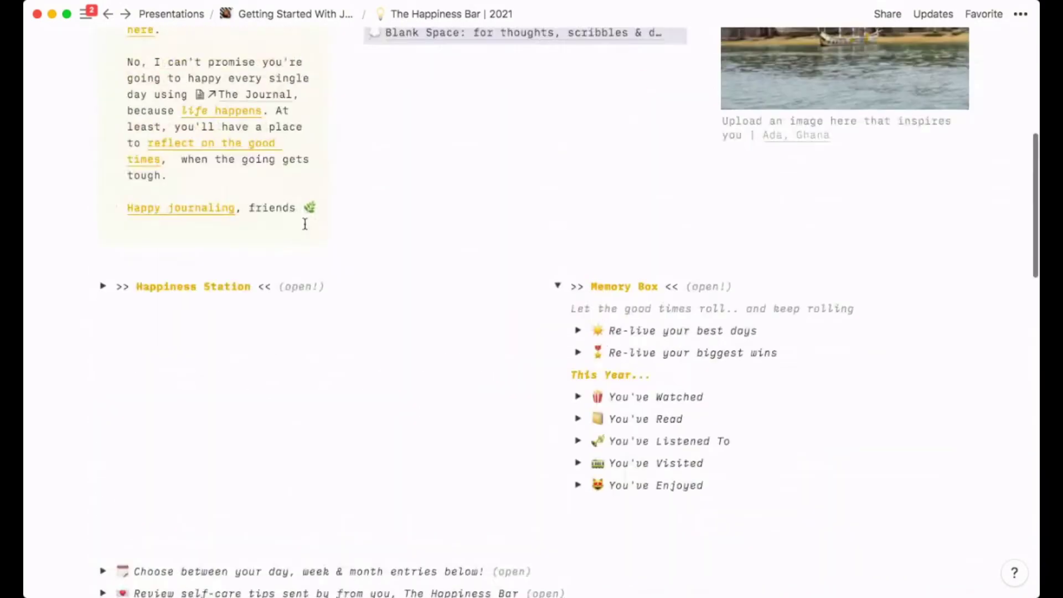
pyautogui.scroll(-4, 304, 224)
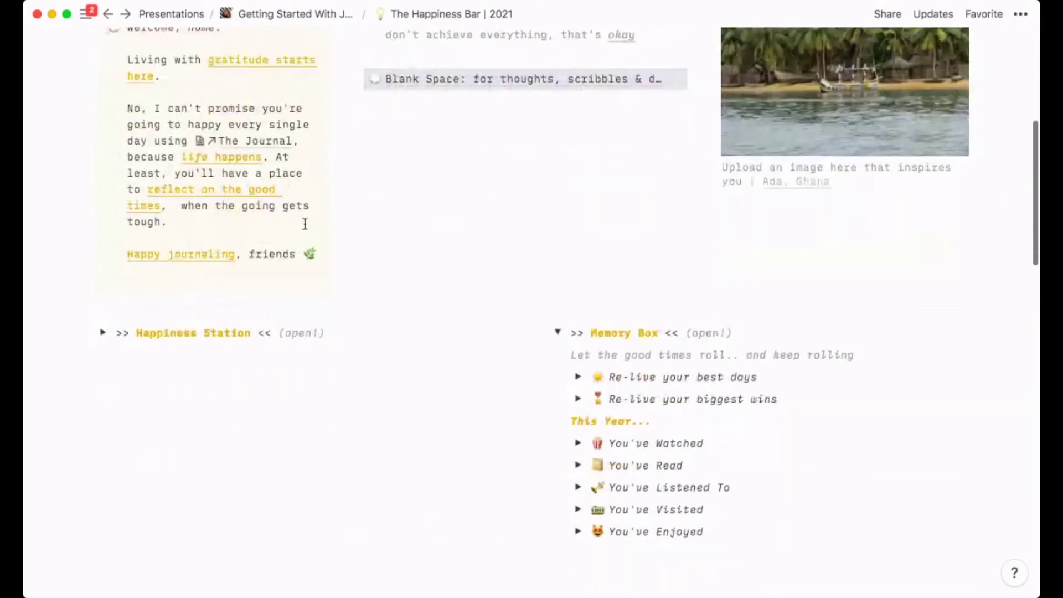
# - Collapse the Memory Box section and go back to the parent page, Getting Started With Journaling in Notion
pyautogui.click(557, 333)
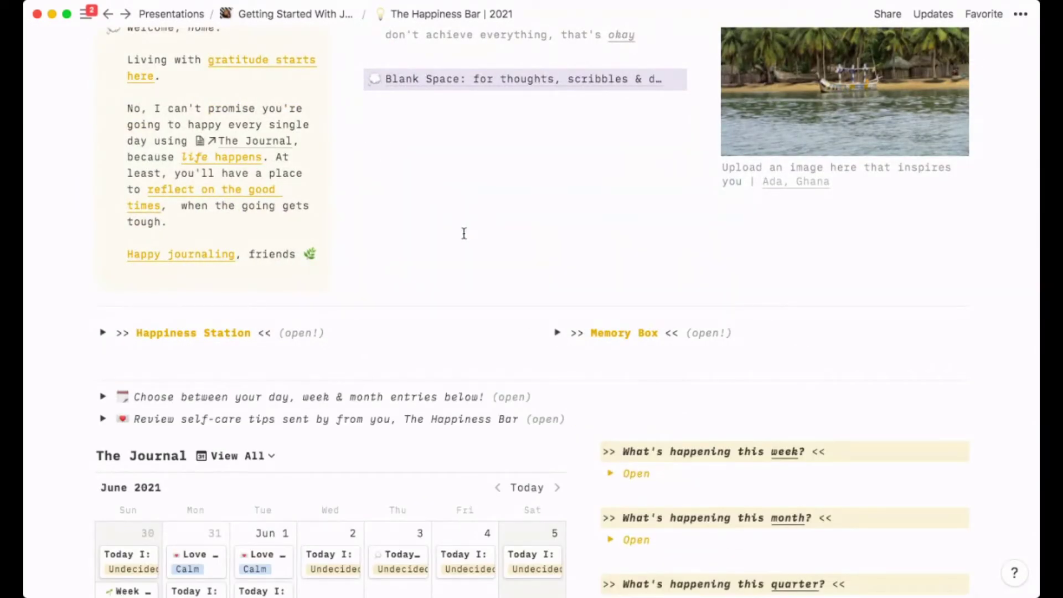
pyautogui.scroll(7, 774, 361)
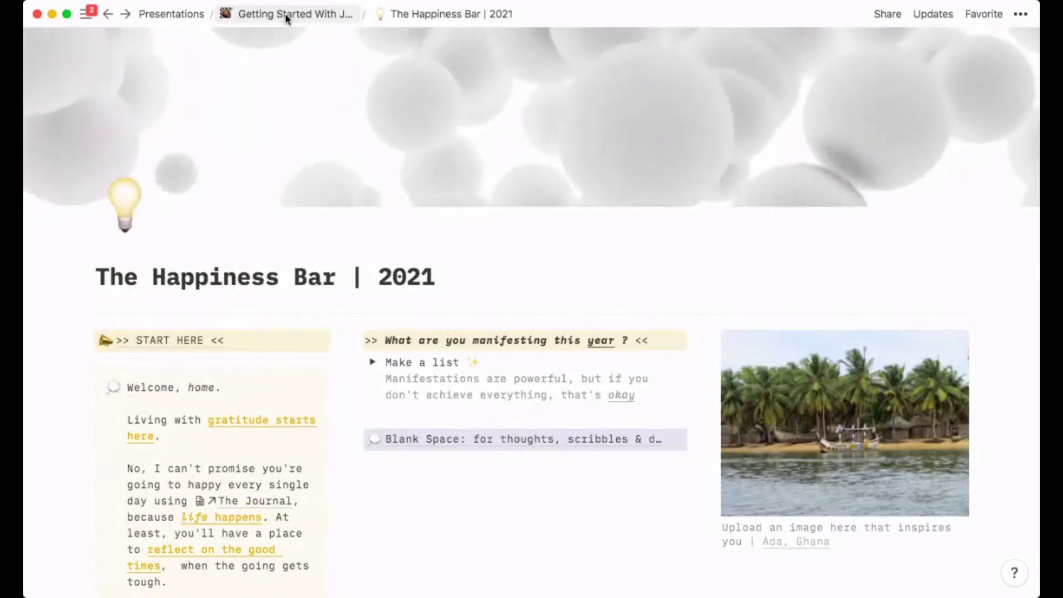
pyautogui.click(288, 16)
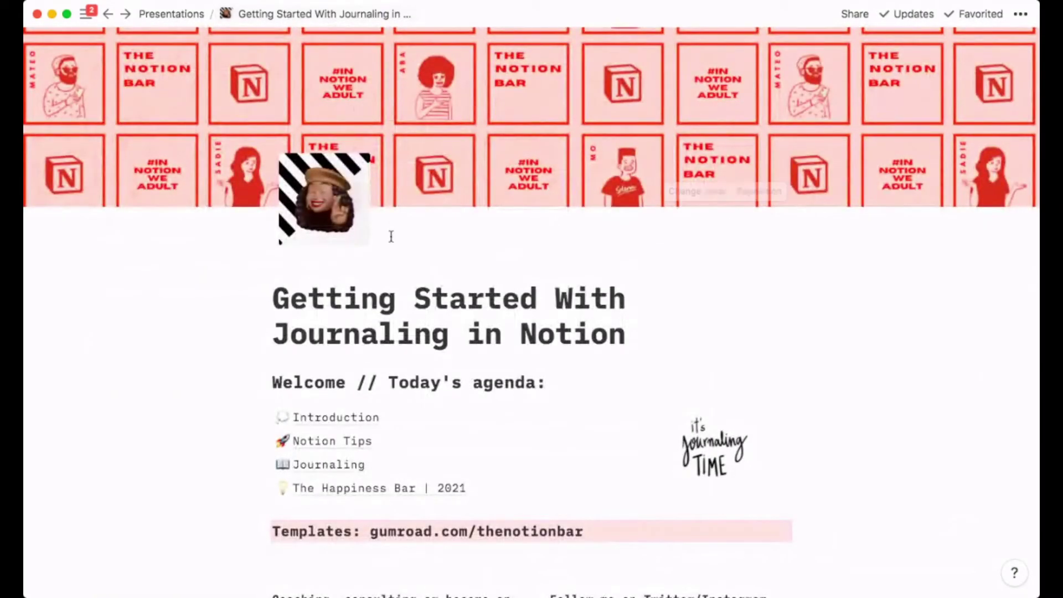
pyautogui.scroll(-3, 391, 268)
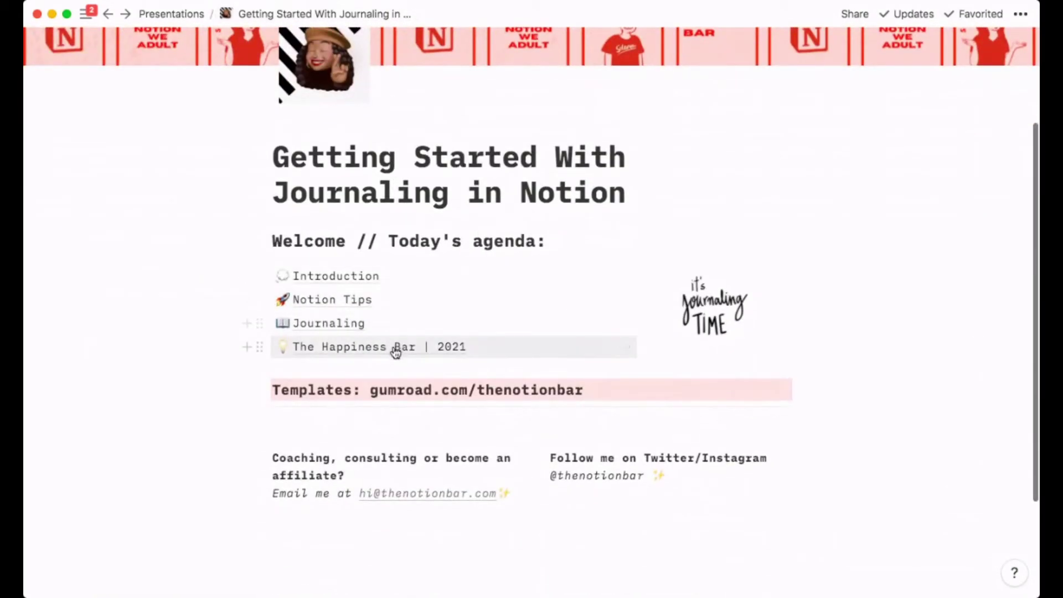
# - Highlight the Templates line with the gumroad.com/thenotionbar address to read it, and clear the selection
pyautogui.tripleClick(339, 390)
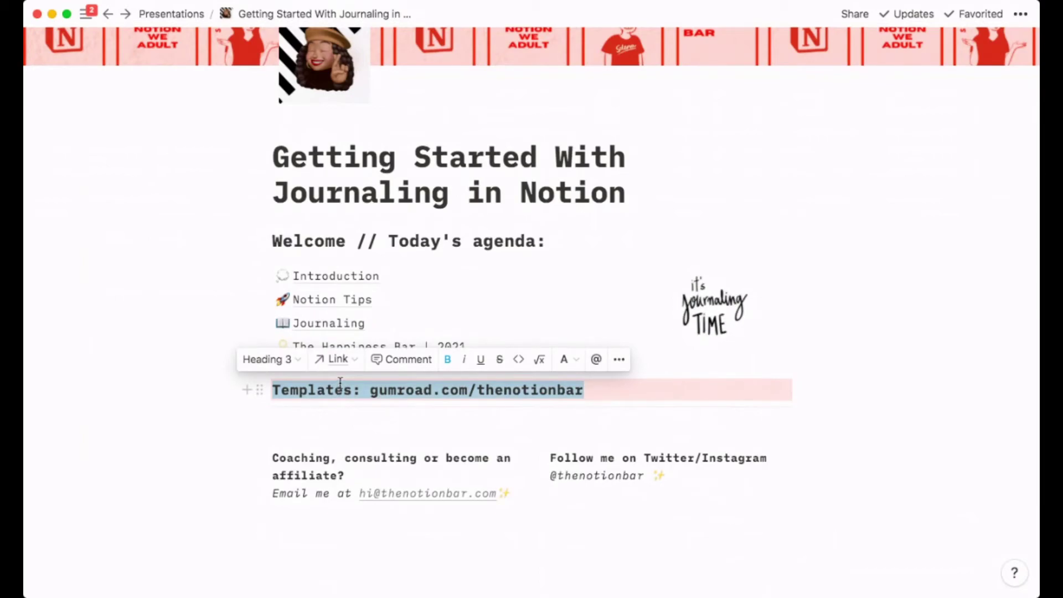
pyautogui.moveTo(28, 379)
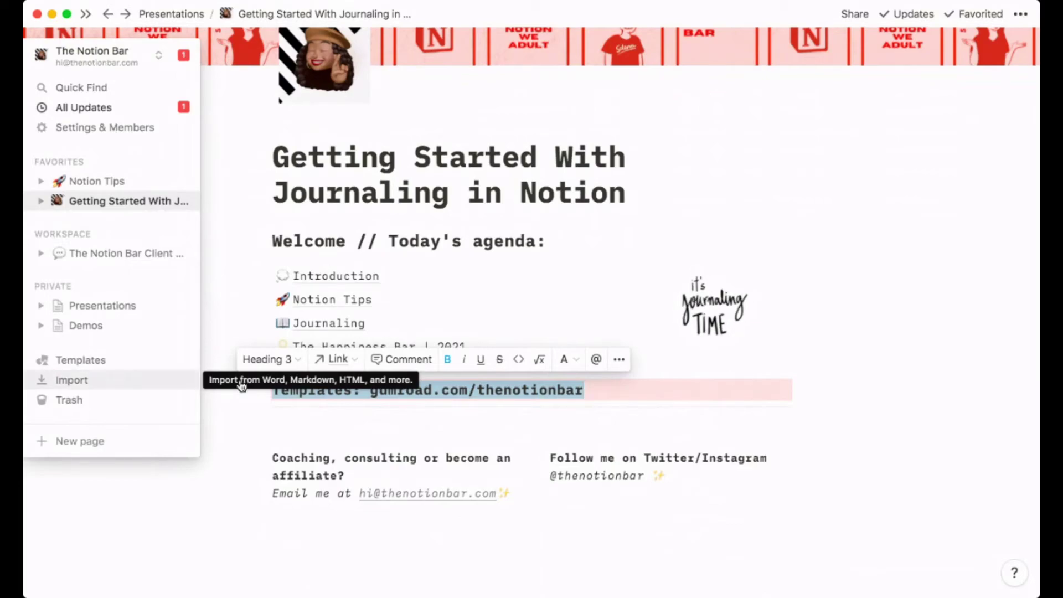
pyautogui.press('Left')
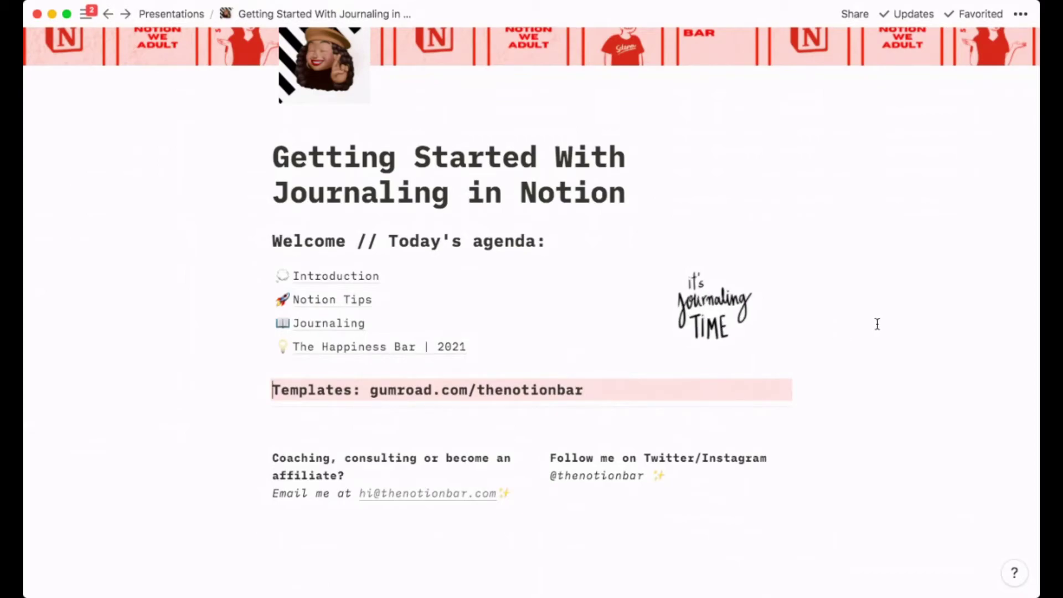
pyautogui.scroll(1, 876, 324)
pyautogui.scroll(1, 877, 324)
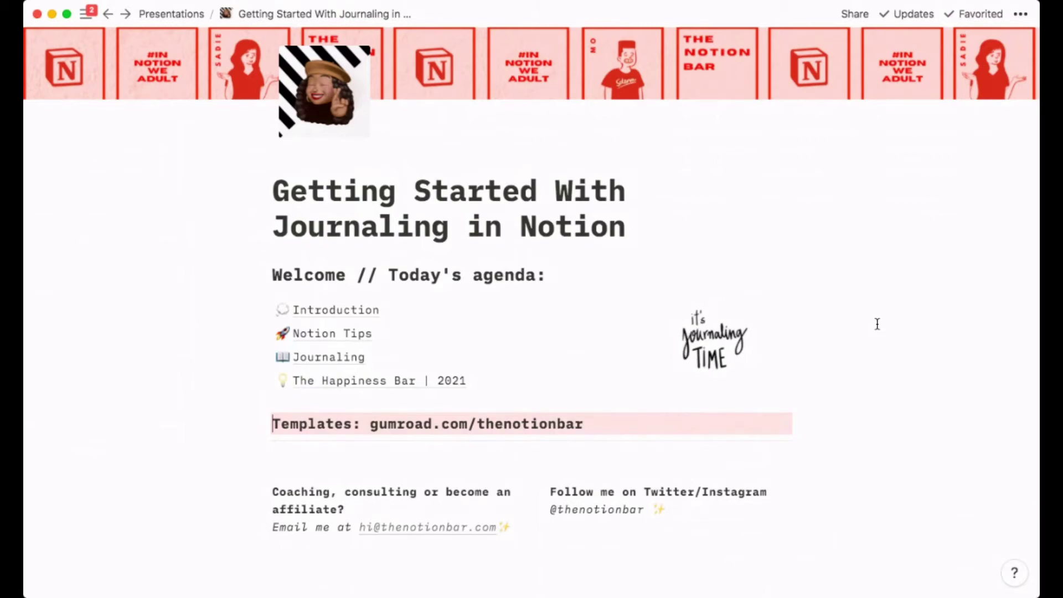
# - Reopen The Happiness Bar | 2021, set How are you? to Distracted in The Journal's June 8 entry, and close the entry
pyautogui.click(428, 382)
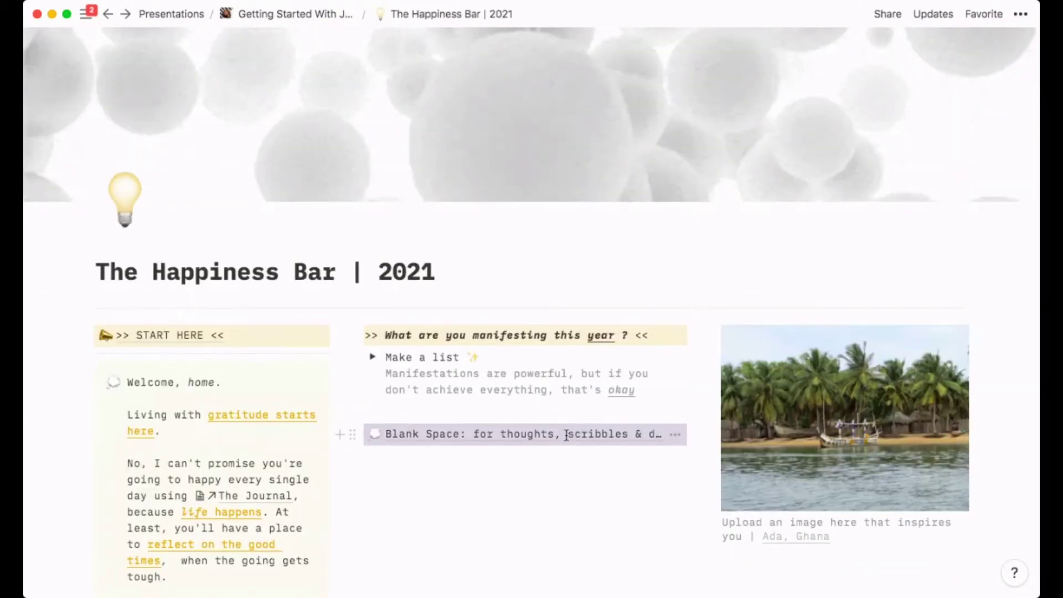
pyautogui.scroll(-10, 566, 435)
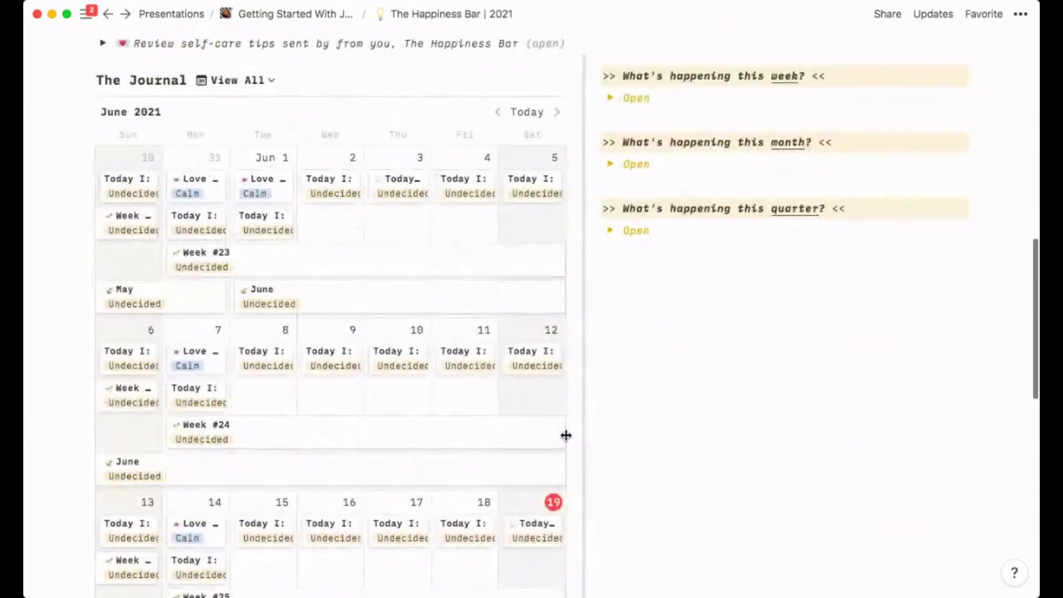
pyautogui.click(272, 367)
pyautogui.click(474, 256)
pyautogui.scroll(-2, 480, 380)
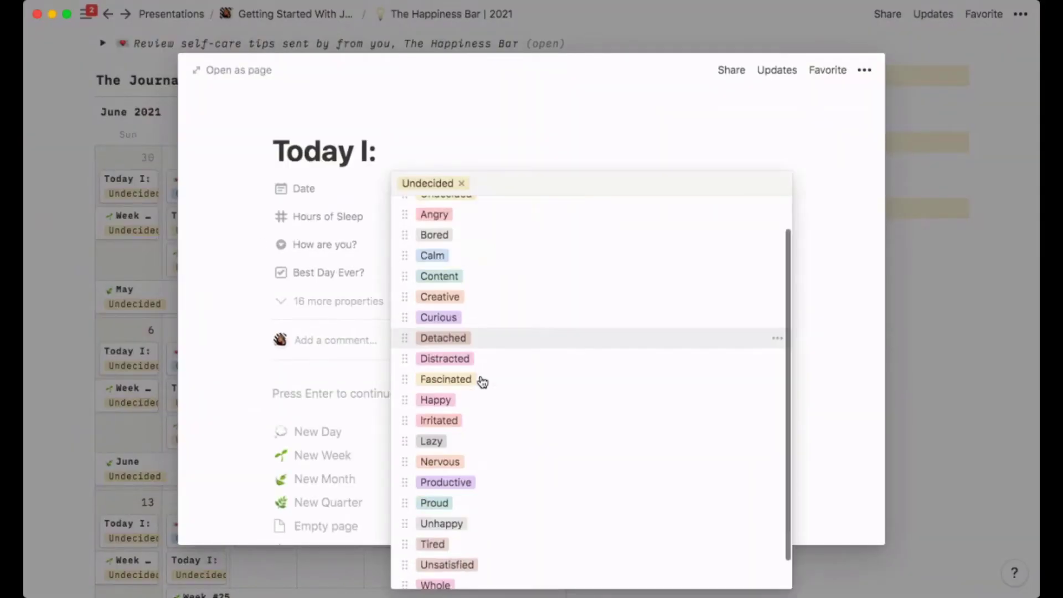
pyautogui.click(458, 351)
pyautogui.click(81, 356)
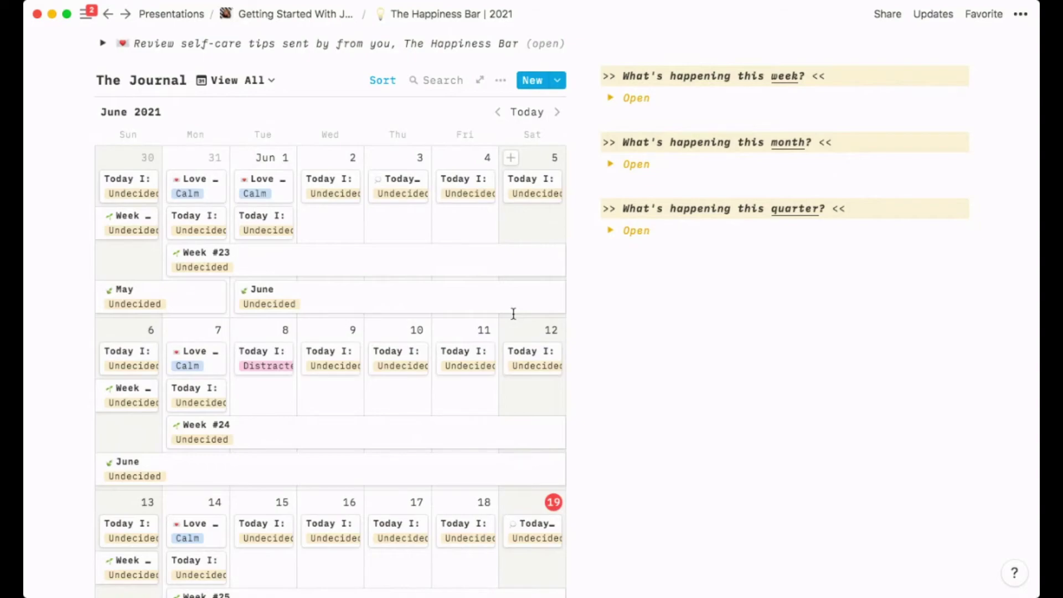
# - Insert a red heart emoji on an empty line below the What's happening this quarter? section and copy it
pyautogui.click(754, 332)
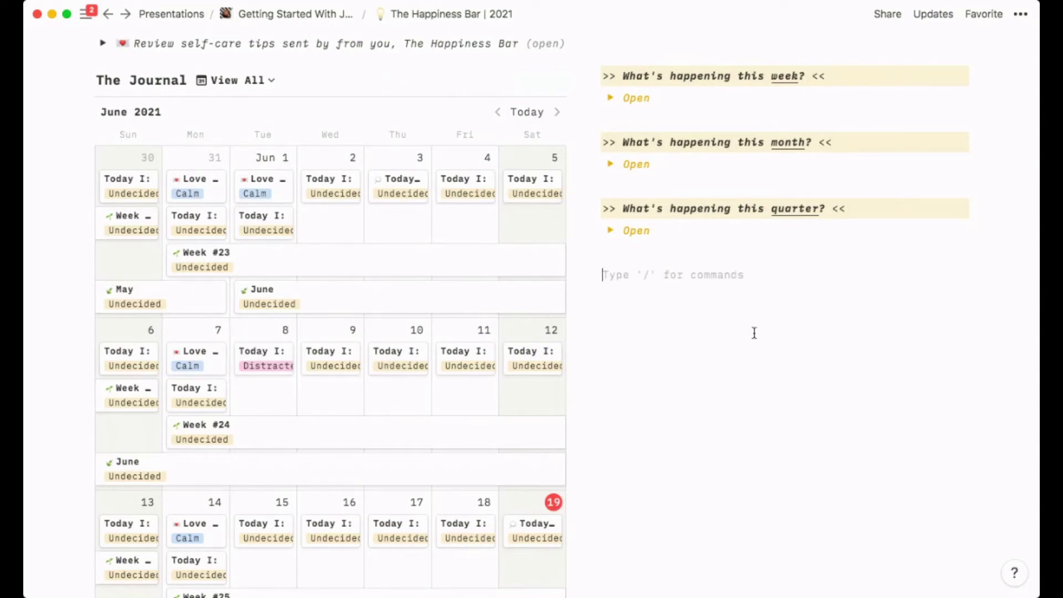
pyautogui.write(':')
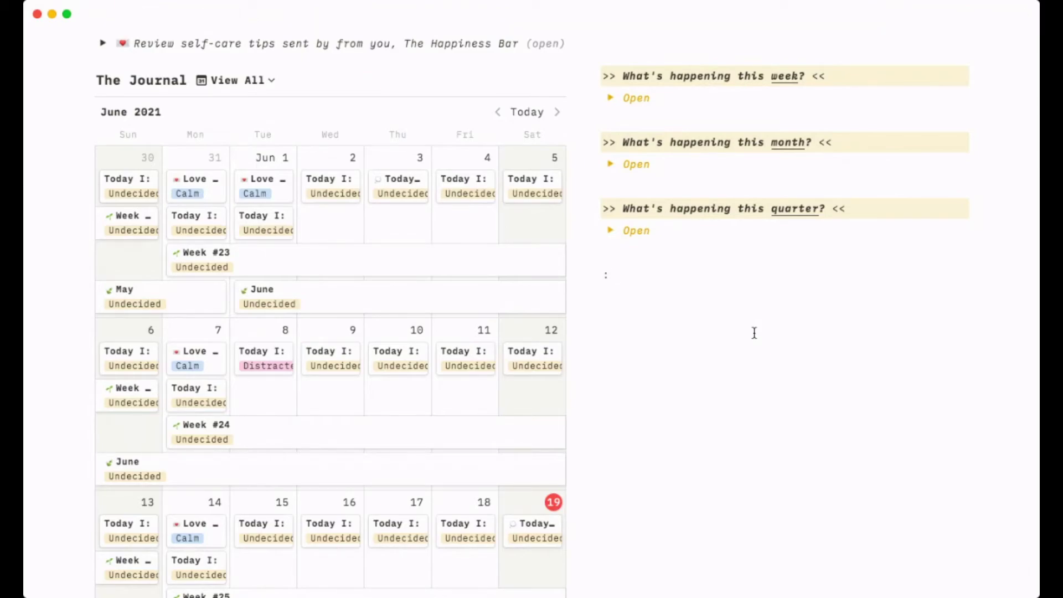
pyautogui.write('hear')
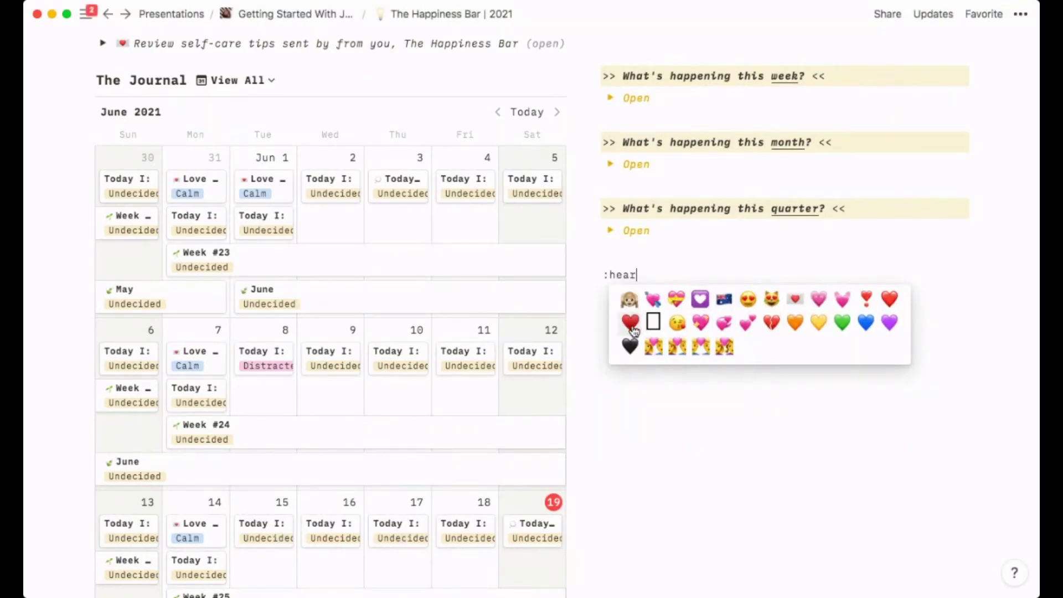
pyautogui.click(631, 323)
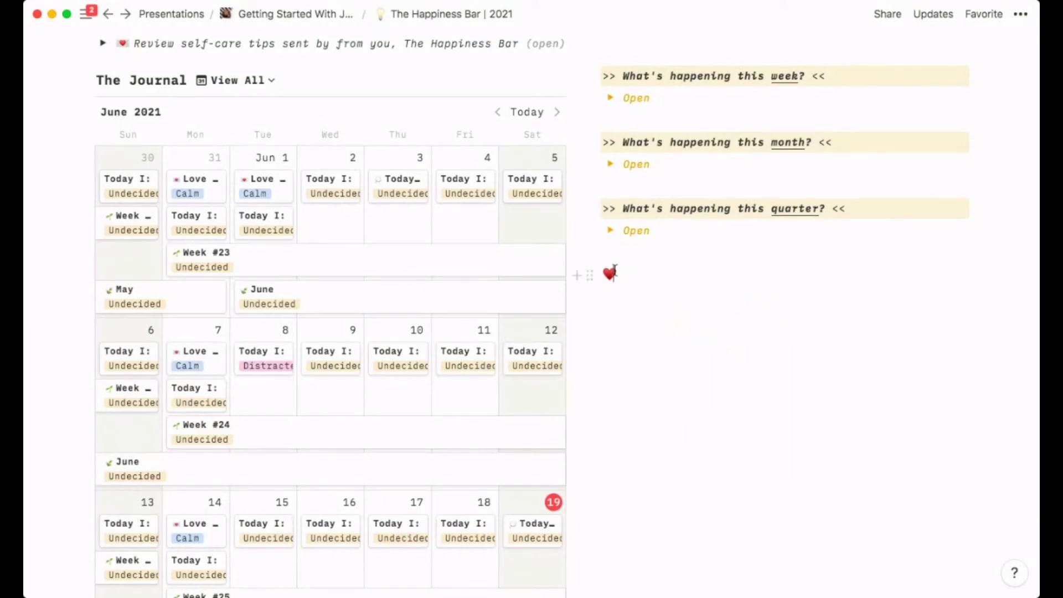
pyautogui.moveTo(616, 274); pyautogui.dragTo(615, 274)
pyautogui.press('super+c')
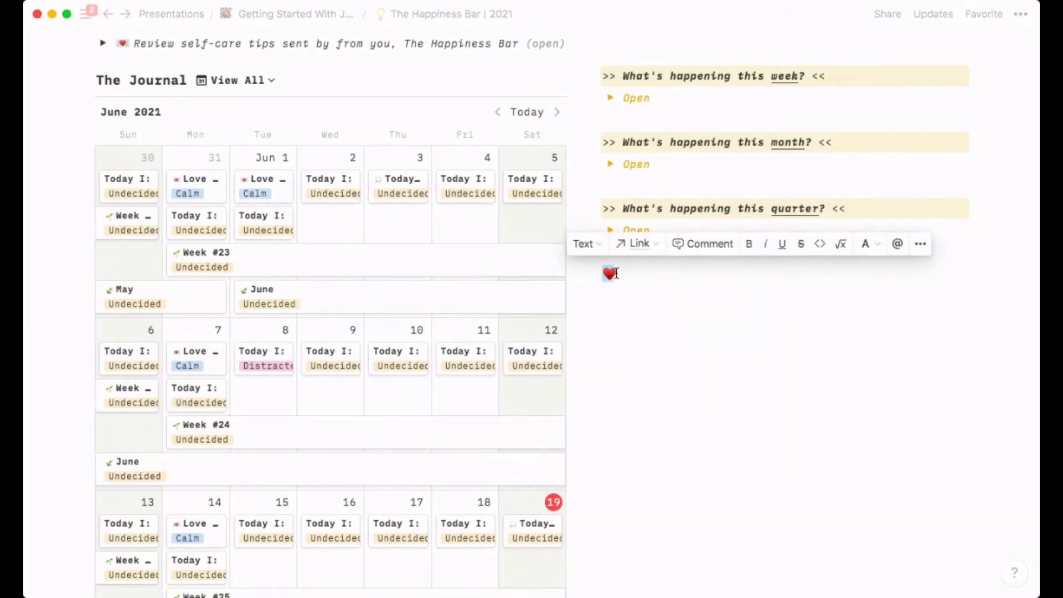
# - In the June 9 entry, add the copied heart emoji in front of the Happy option's name under How are you?
pyautogui.click(336, 367)
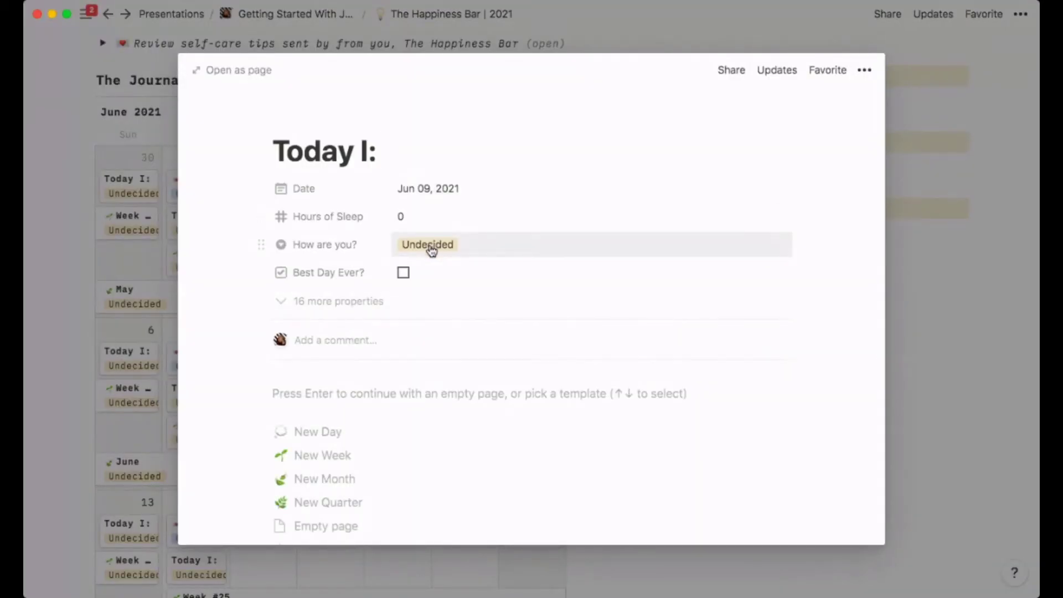
pyautogui.click(431, 244)
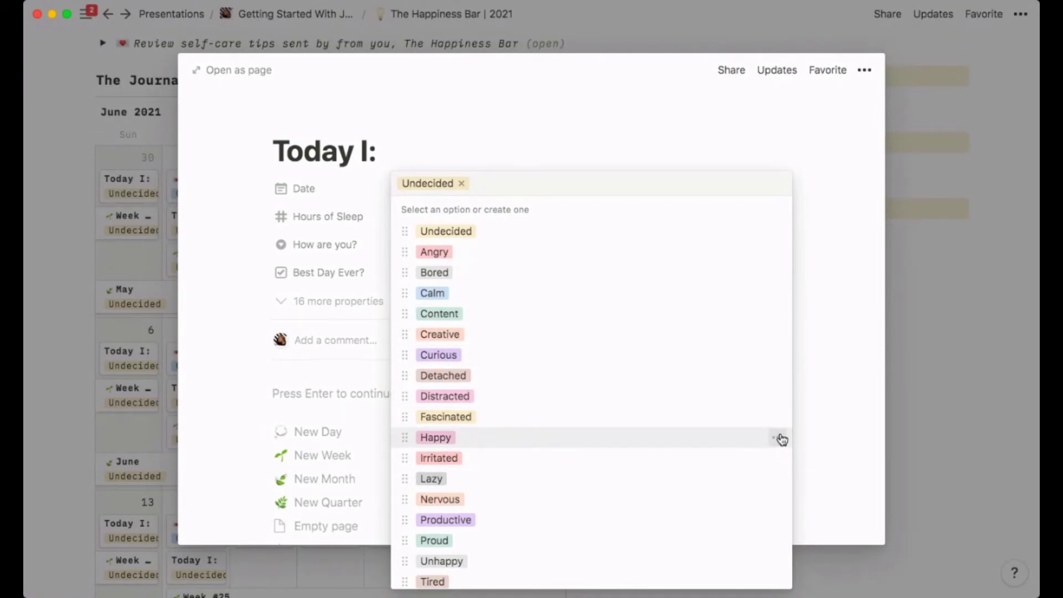
pyautogui.click(777, 437)
pyautogui.click(720, 144)
pyautogui.press('super+v')
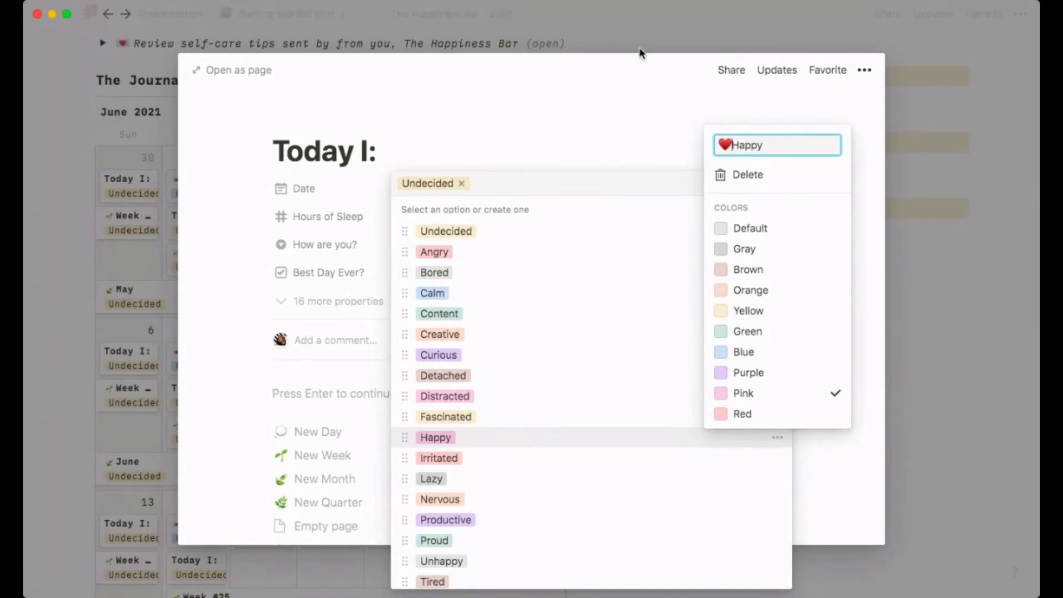
pyautogui.click(560, 118)
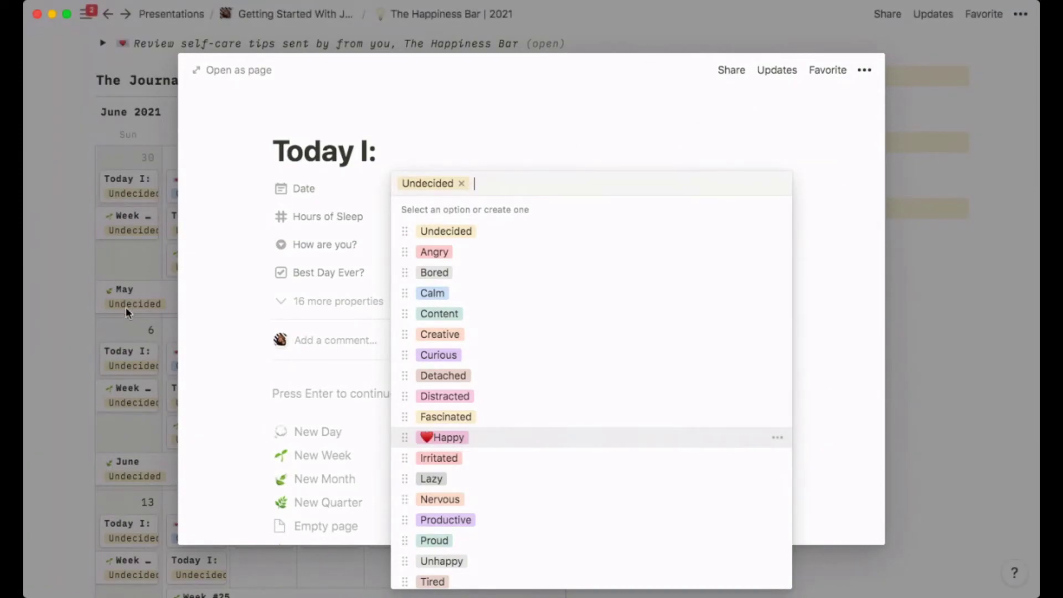
# - Set How are you? to ❤️Happy in the June 9 entry and close the entry
pyautogui.click(256, 296)
pyautogui.click(472, 249)
pyautogui.click(437, 437)
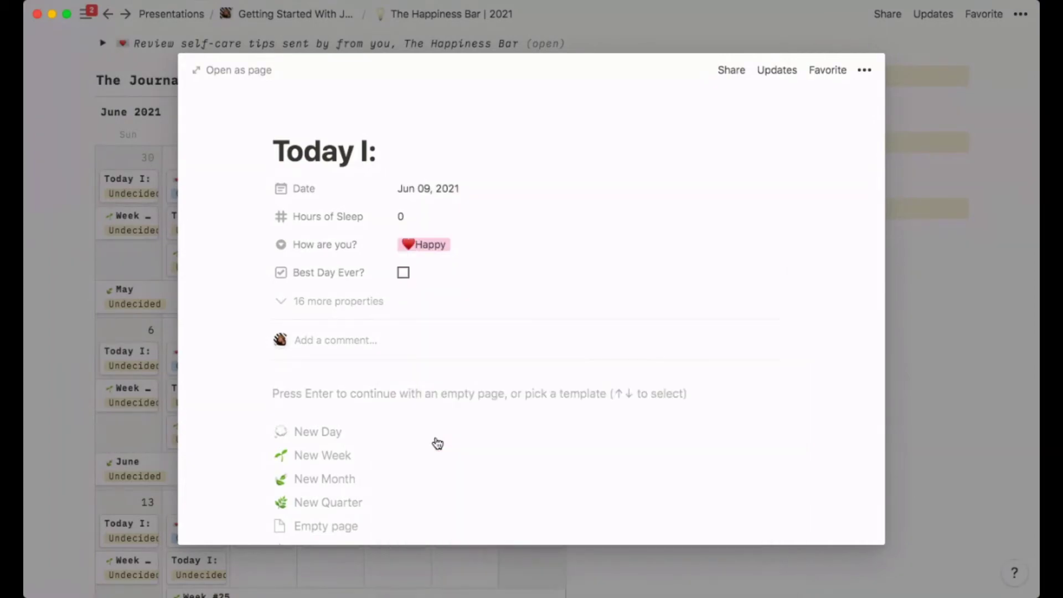
pyautogui.click(60, 430)
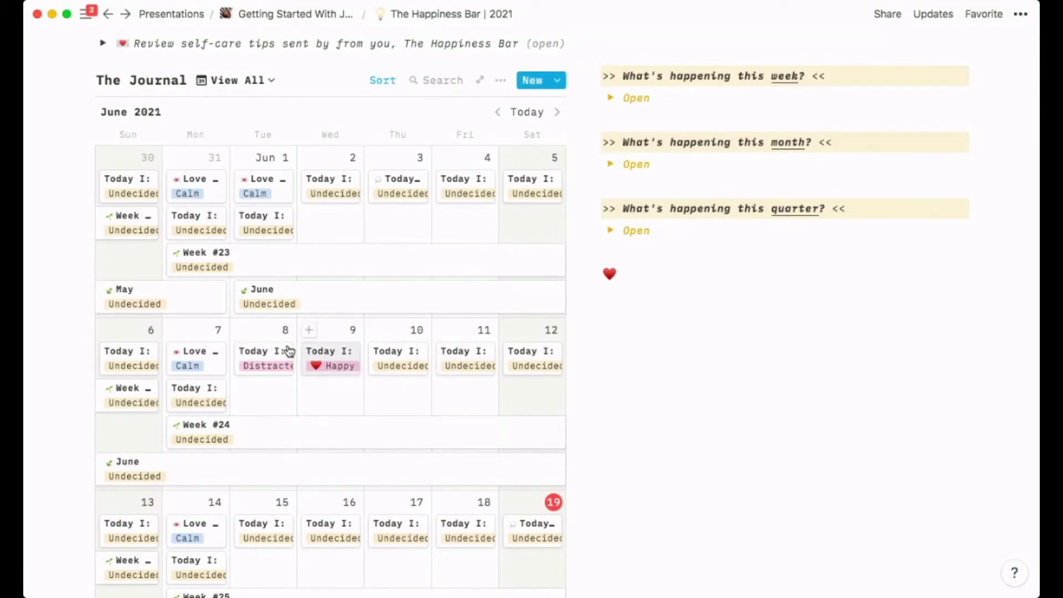
# - Look over the June calendar and review the list of views available for The Journal
pyautogui.scroll(-5, 310, 377)
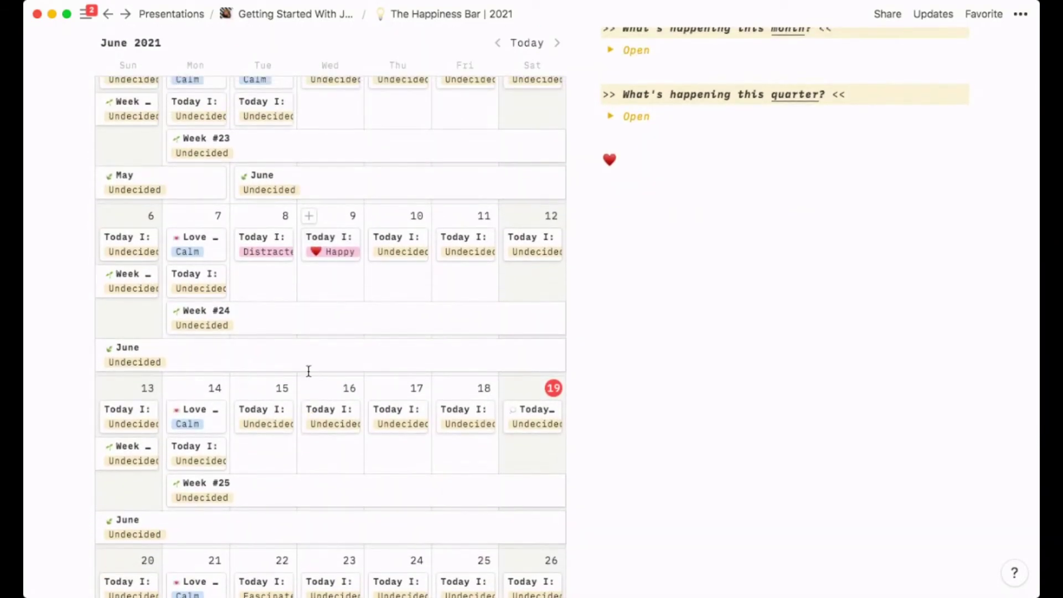
pyautogui.scroll(6, 214, 364)
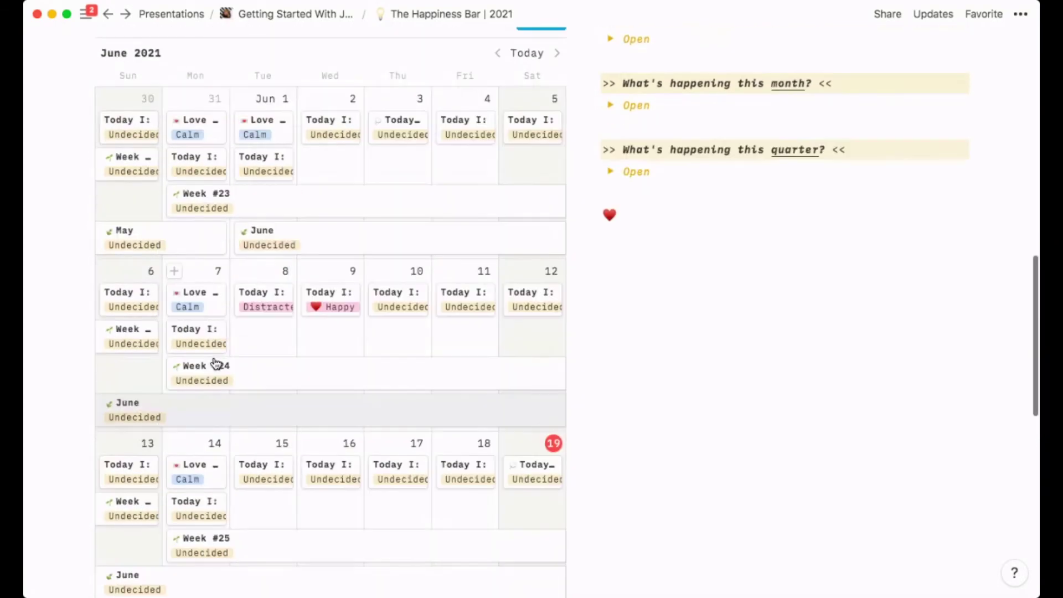
pyautogui.click(244, 113)
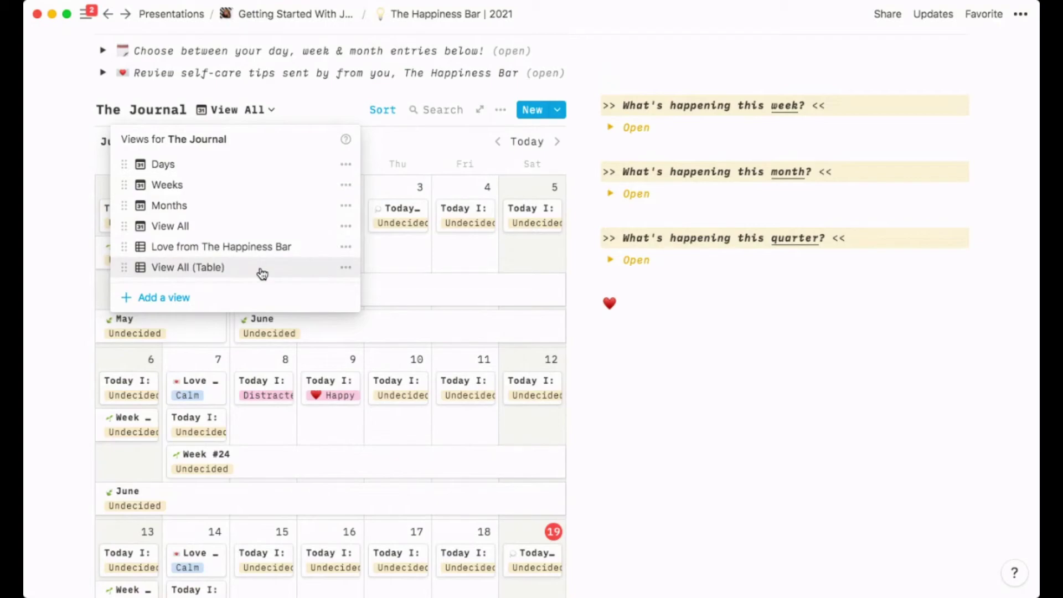
pyautogui.click(344, 102)
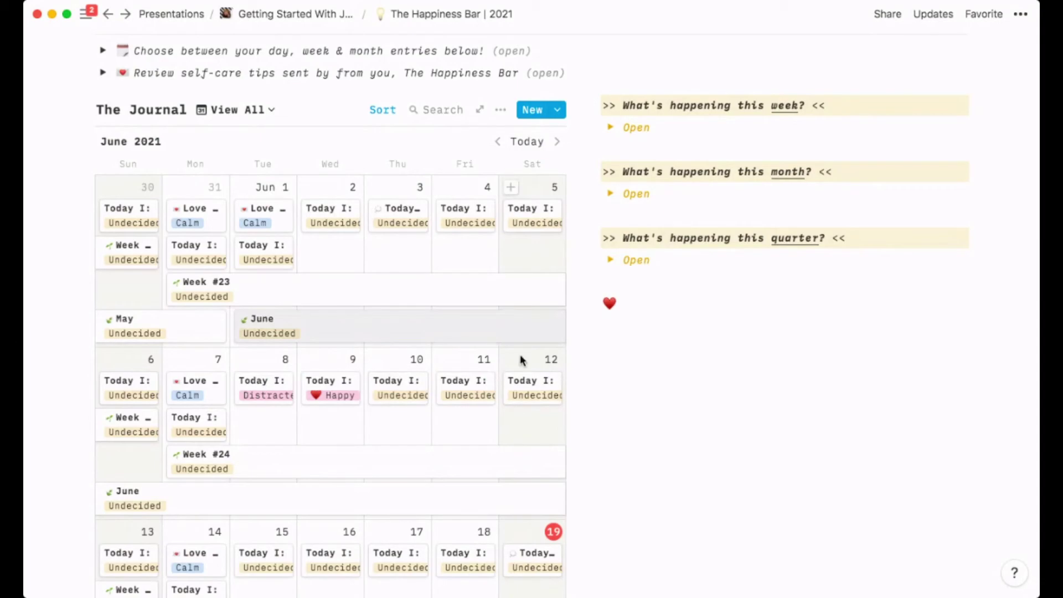
# - Delete the heart emoji below the quarter section and return to the Getting Started With Journaling in Notion page
pyautogui.press('BackSpace')
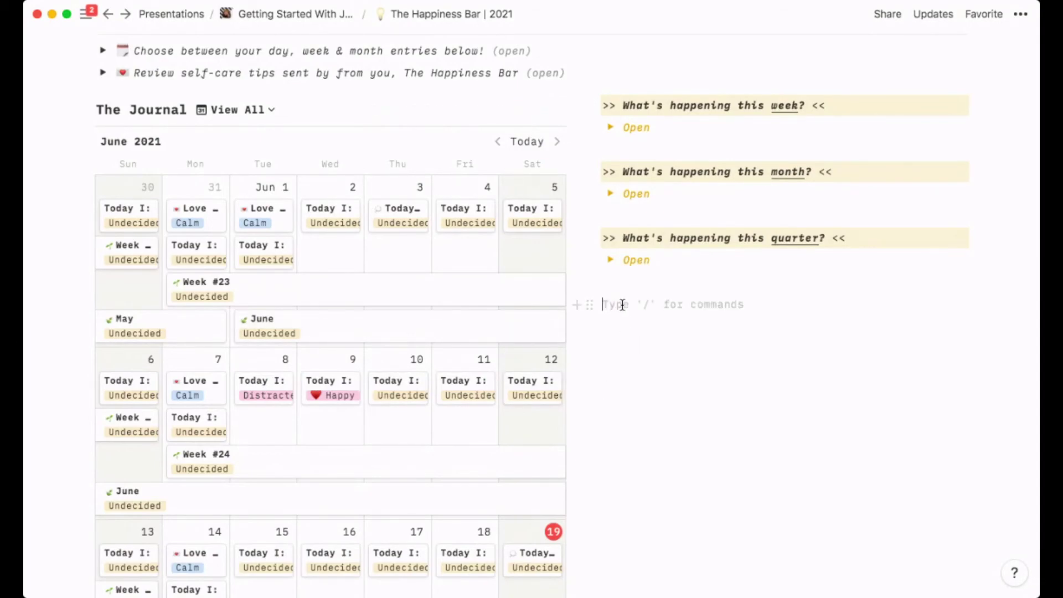
pyautogui.scroll(2, 623, 305)
pyautogui.scroll(2, 622, 305)
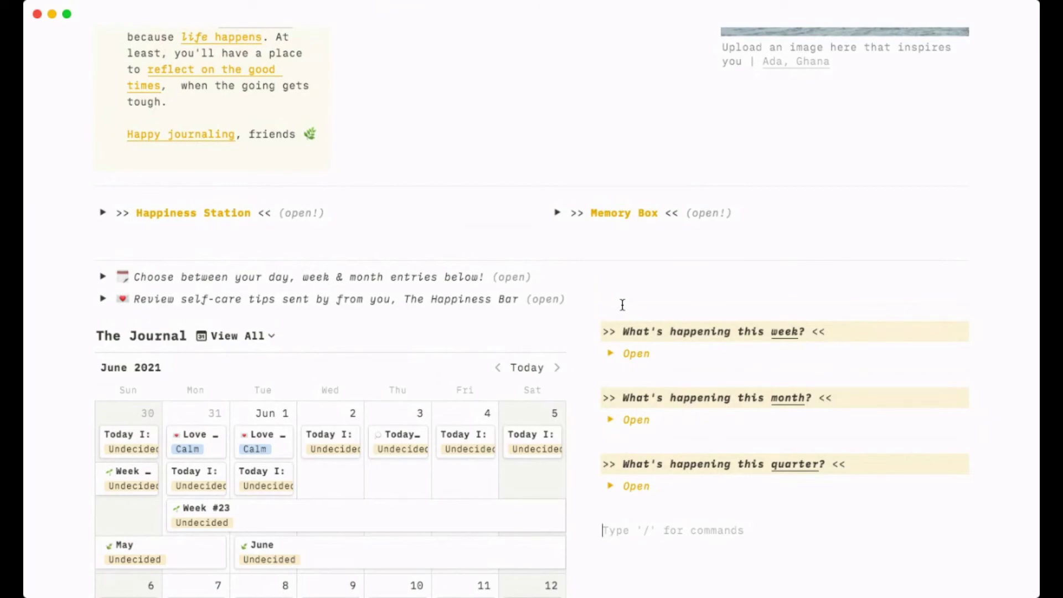
pyautogui.click(314, 19)
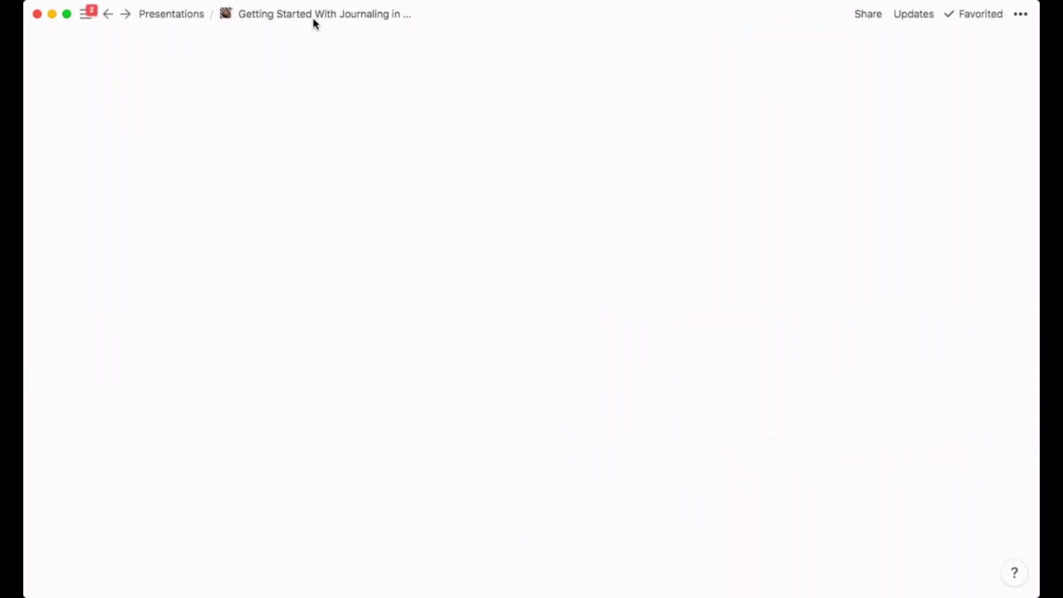
pyautogui.scroll(-3, 396, 143)
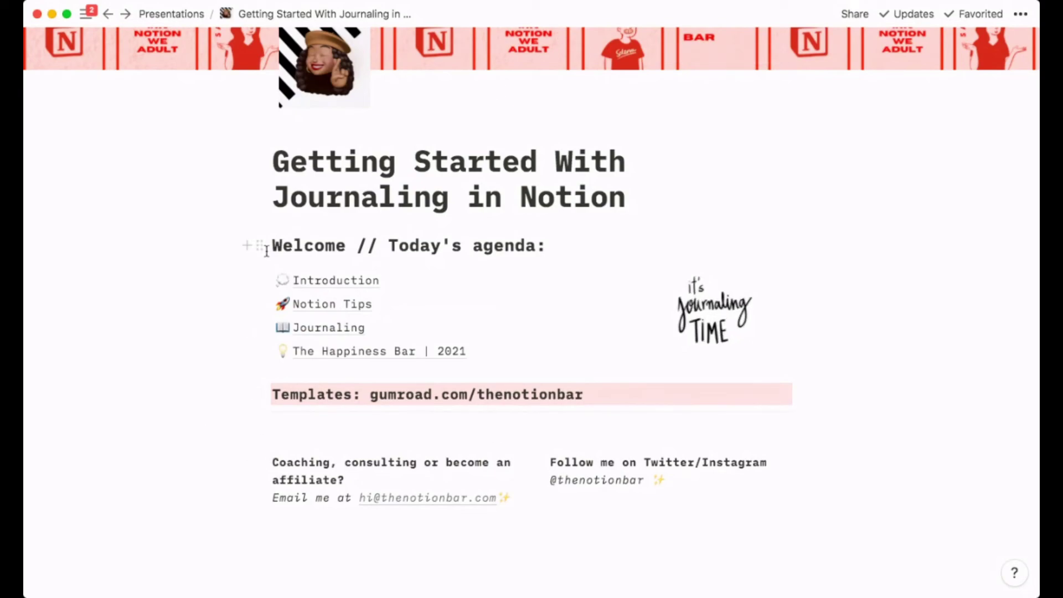
# - Share the page to the web with Allow duplicate as template switched off, and turn the web sharing off again
pyautogui.click(854, 16)
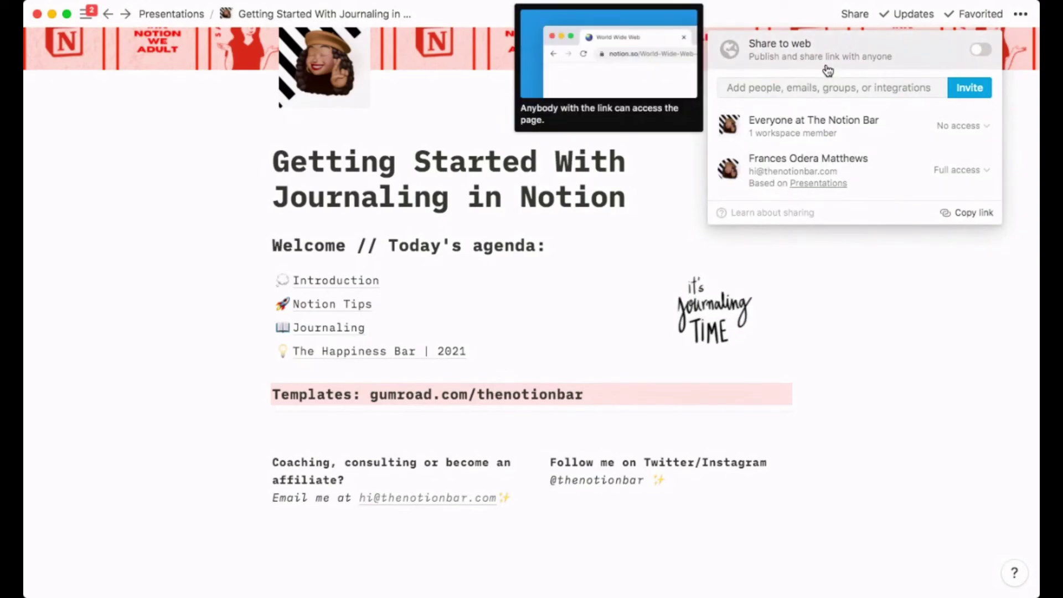
pyautogui.click(827, 70)
pyautogui.moveTo(983, 160)
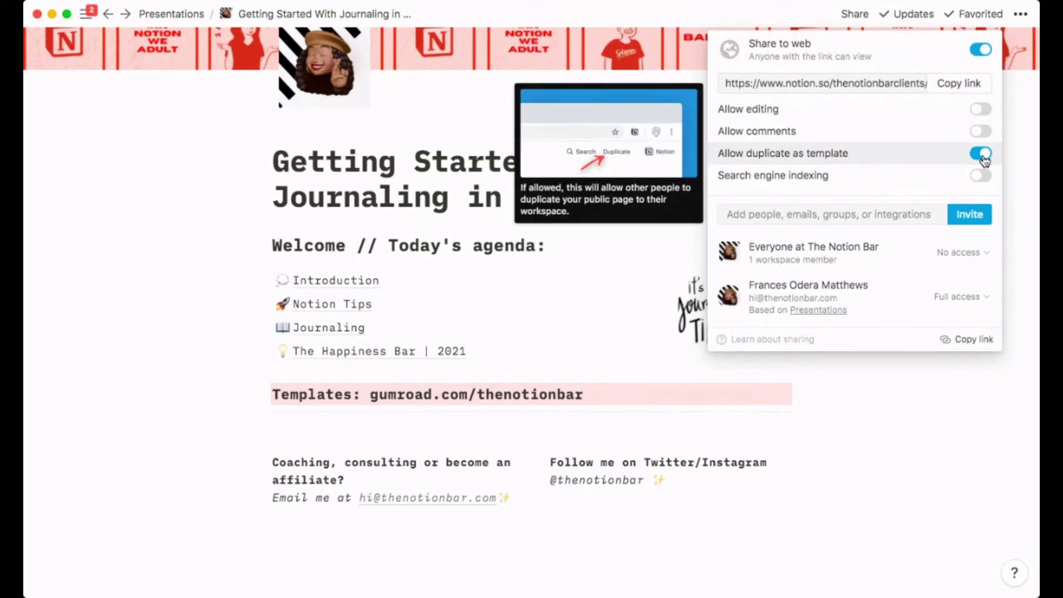
pyautogui.click(981, 155)
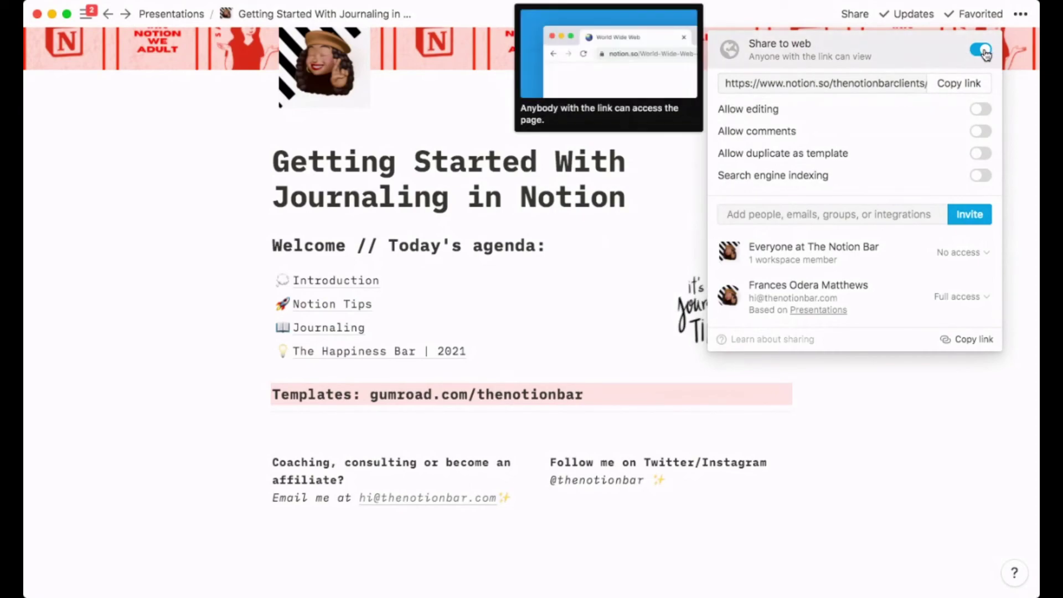
pyautogui.click(968, 51)
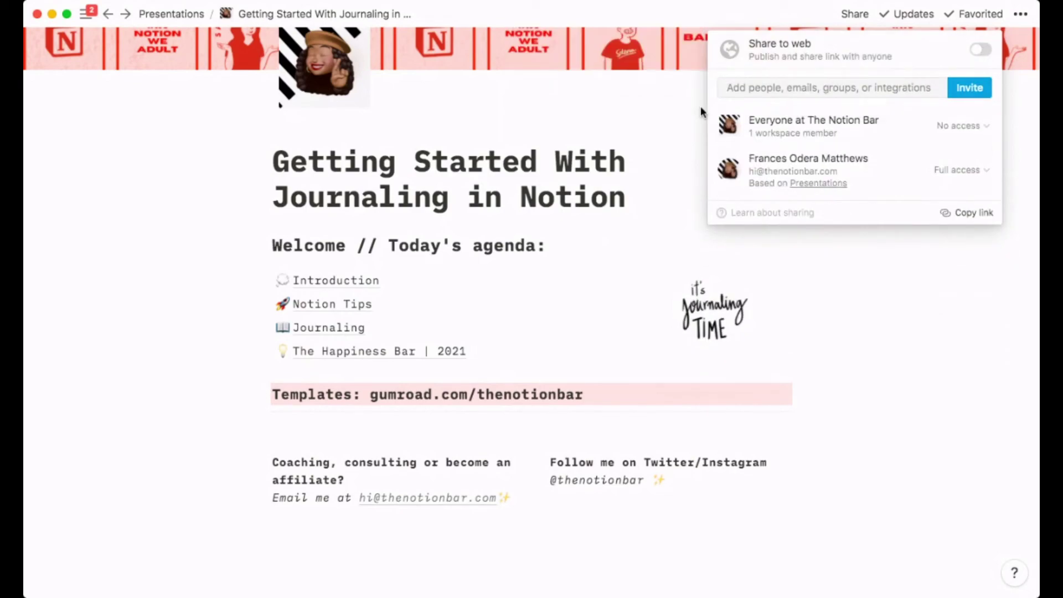
pyautogui.click(455, 104)
pyautogui.scroll(3, 455, 107)
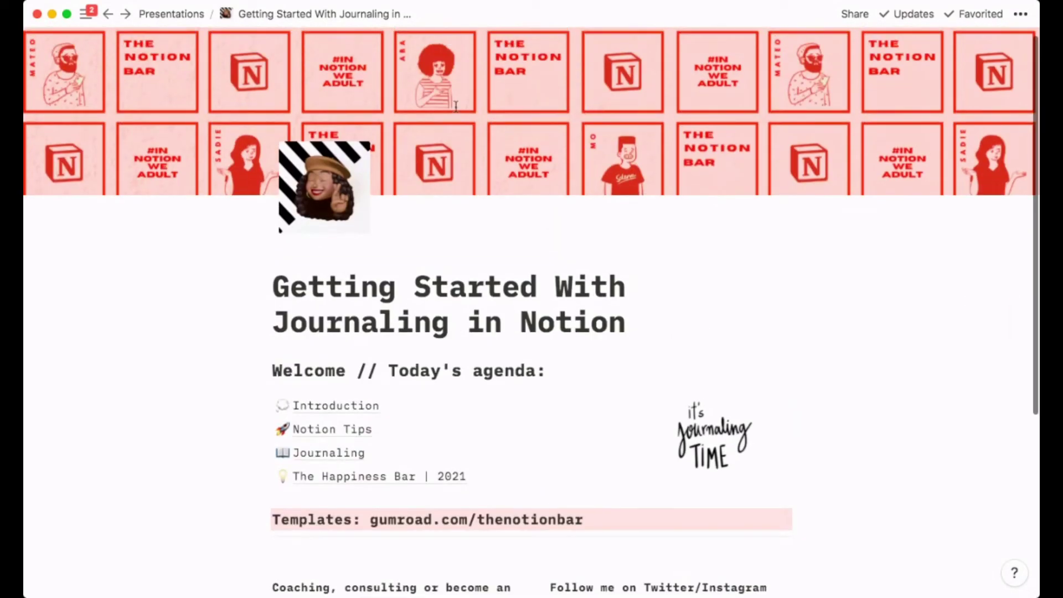
pyautogui.scroll(-1, 456, 111)
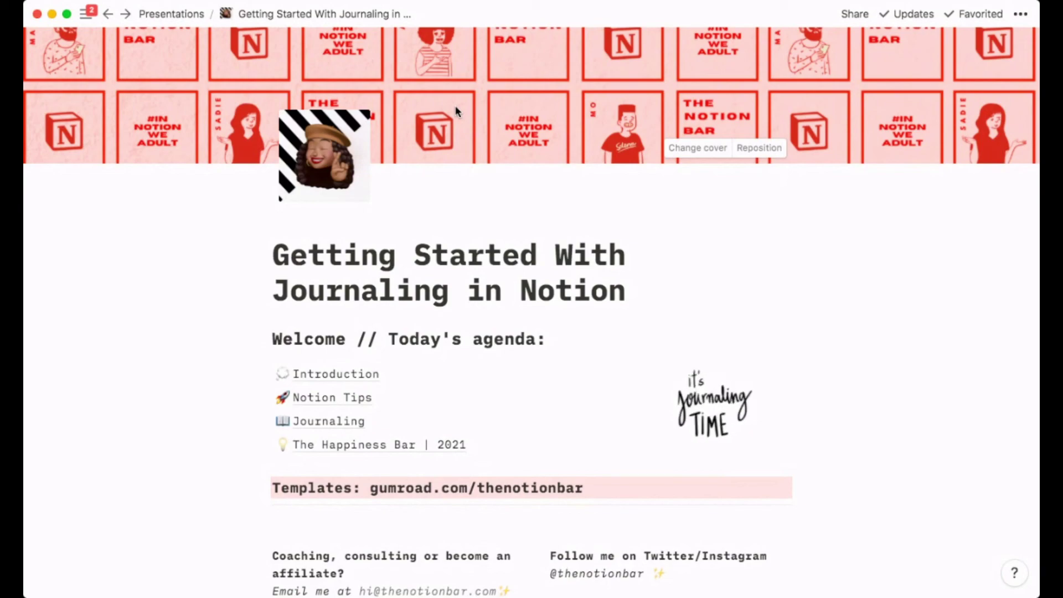
pyautogui.scroll(-3, 455, 105)
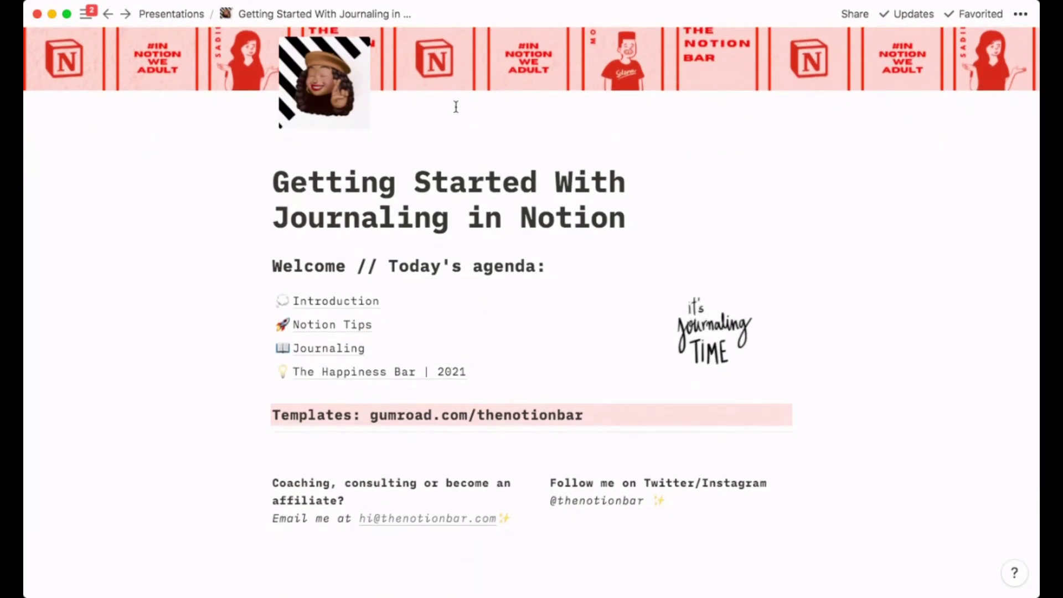